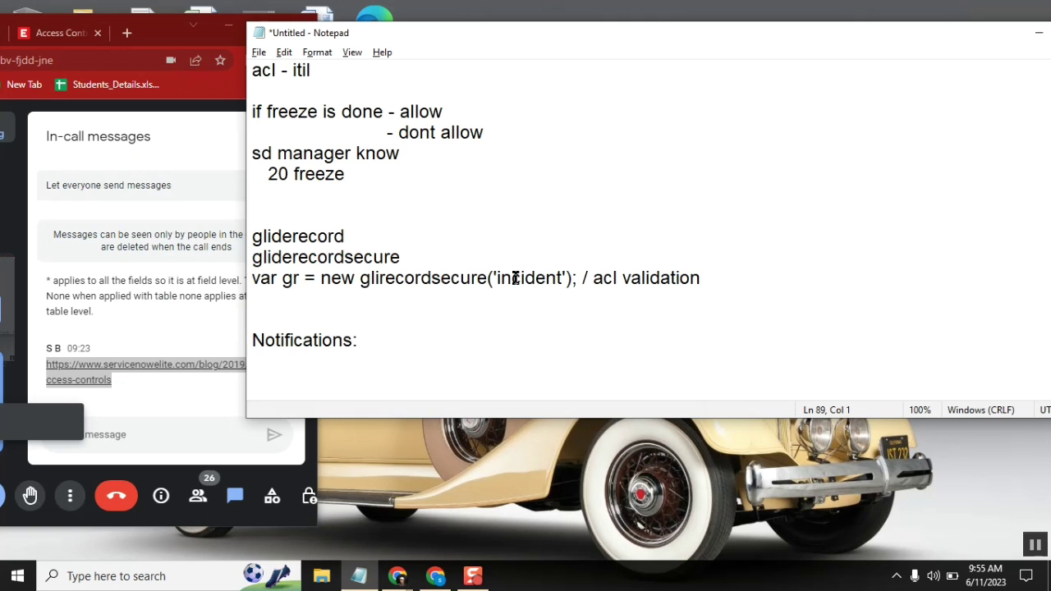
# Step: Rearrange the meeting and Notepad windows and add blank lines below the 'Notifications:' heading
pyautogui.moveTo(146, 15); pyautogui.dragTo(97, 119)
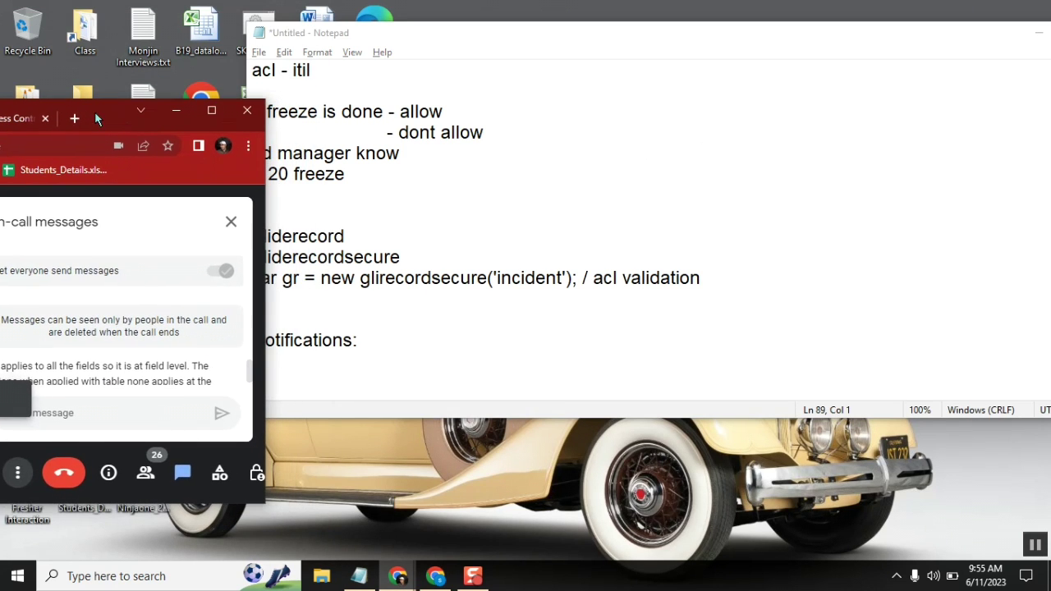
pyautogui.click(381, 370)
pyautogui.press('Return')
pyautogui.press('Return')
pyautogui.press('Return')
pyautogui.press('Return')
pyautogui.press('Return')
pyautogui.press('Return')
pyautogui.press('Return')
pyautogui.press('Return')
pyautogui.press('Return')
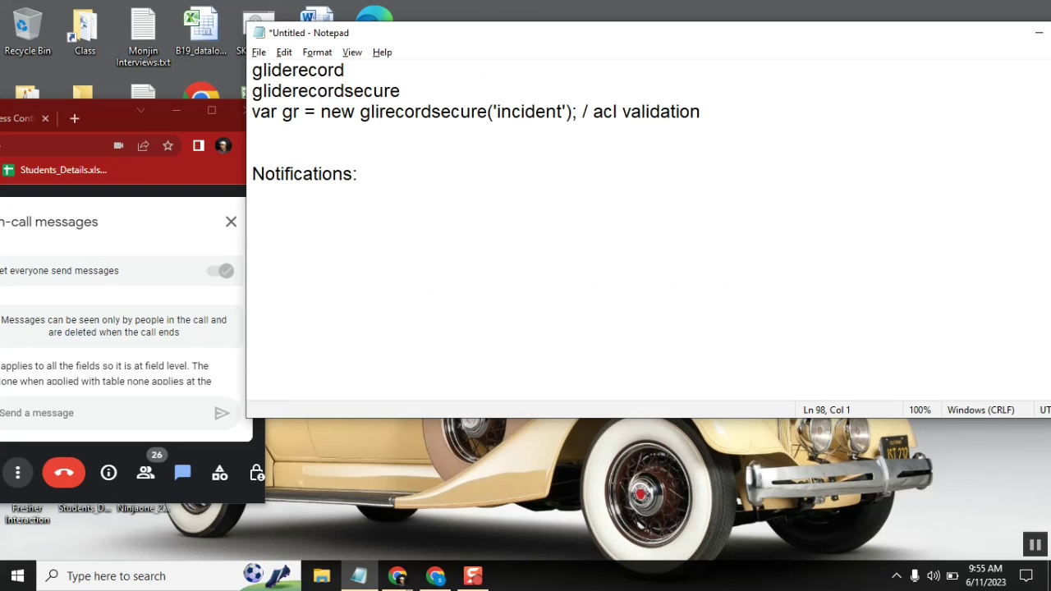
pyautogui.moveTo(443, 33); pyautogui.dragTo(484, 38)
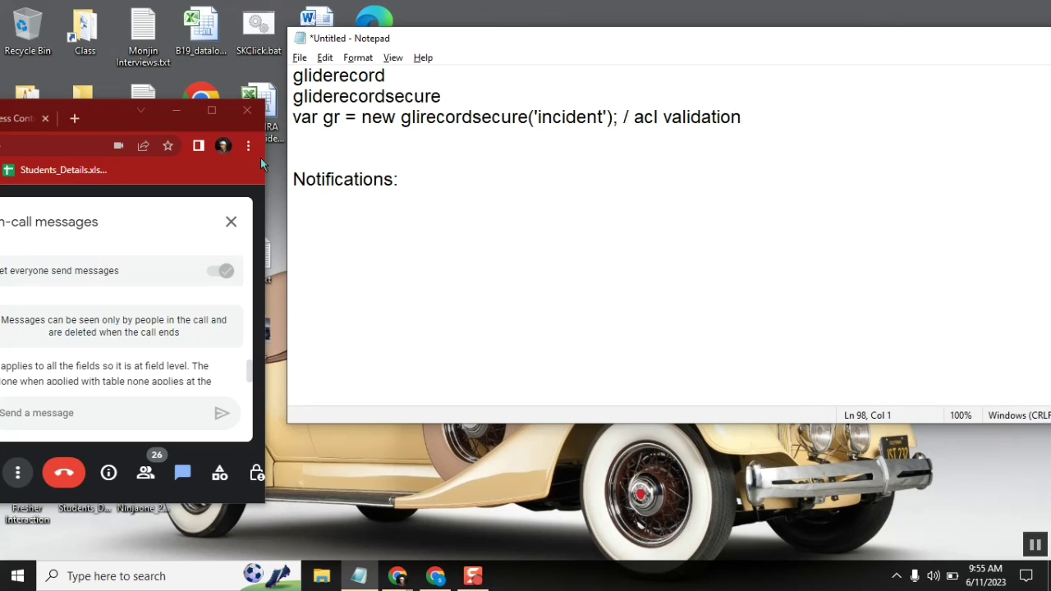
pyautogui.moveTo(102, 100); pyautogui.dragTo(81, 103)
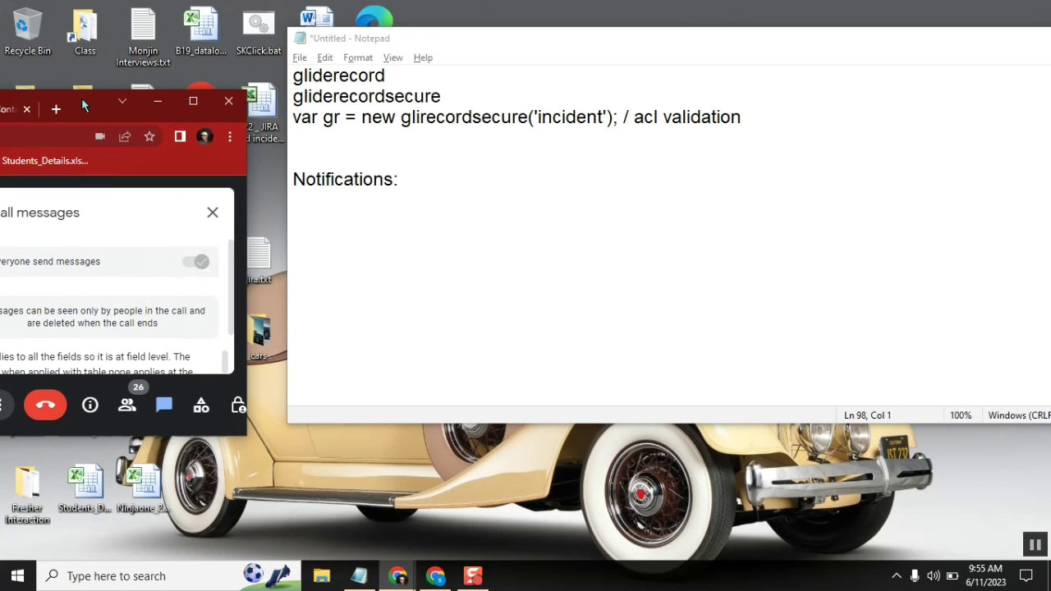
# Step: Look through the open tabs: Access Controls list, ACL records, sdfreezestatus property and u_sunday_fun ACL
pyautogui.moveTo(394, 576)
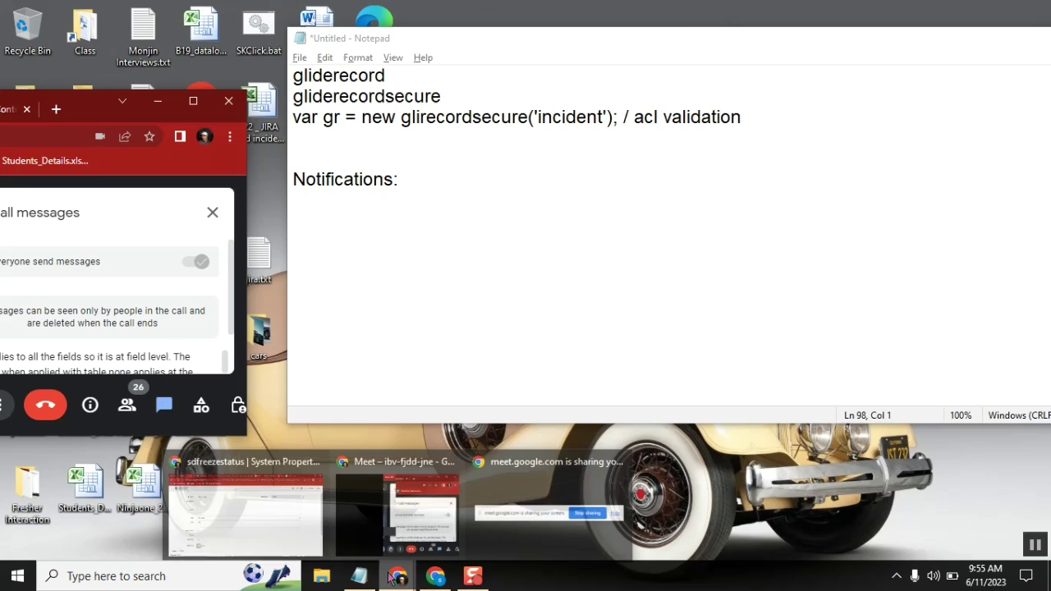
pyautogui.click(250, 497)
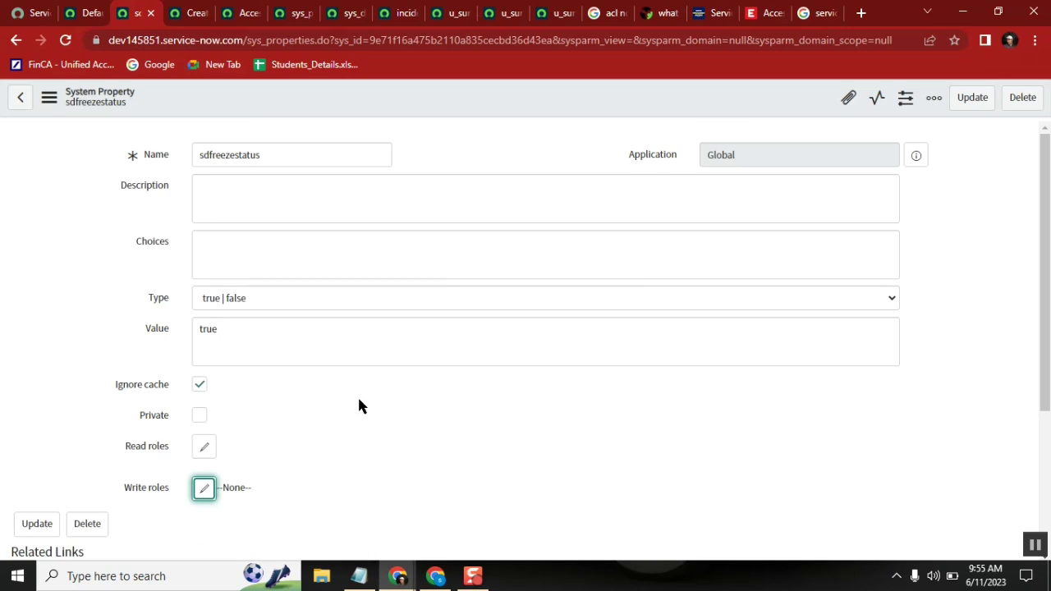
pyautogui.click(246, 14)
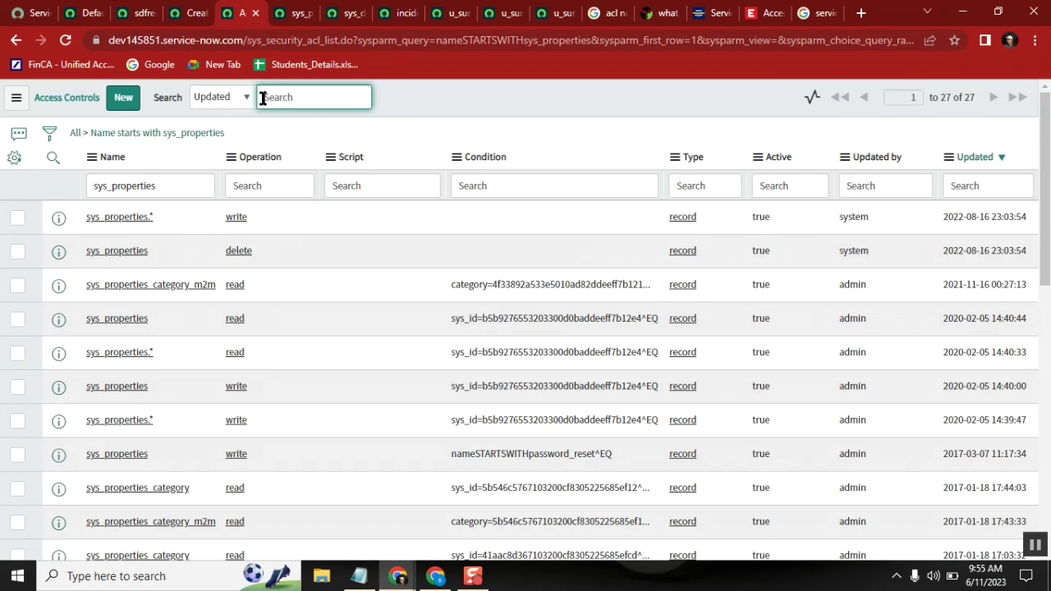
pyautogui.click(293, 20)
pyautogui.click(141, 18)
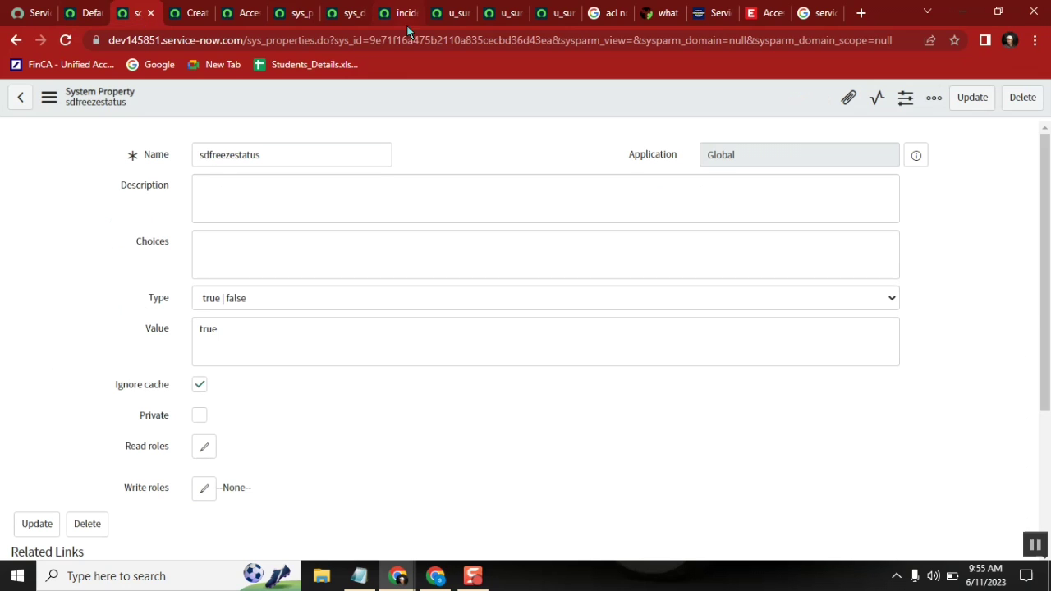
pyautogui.click(462, 18)
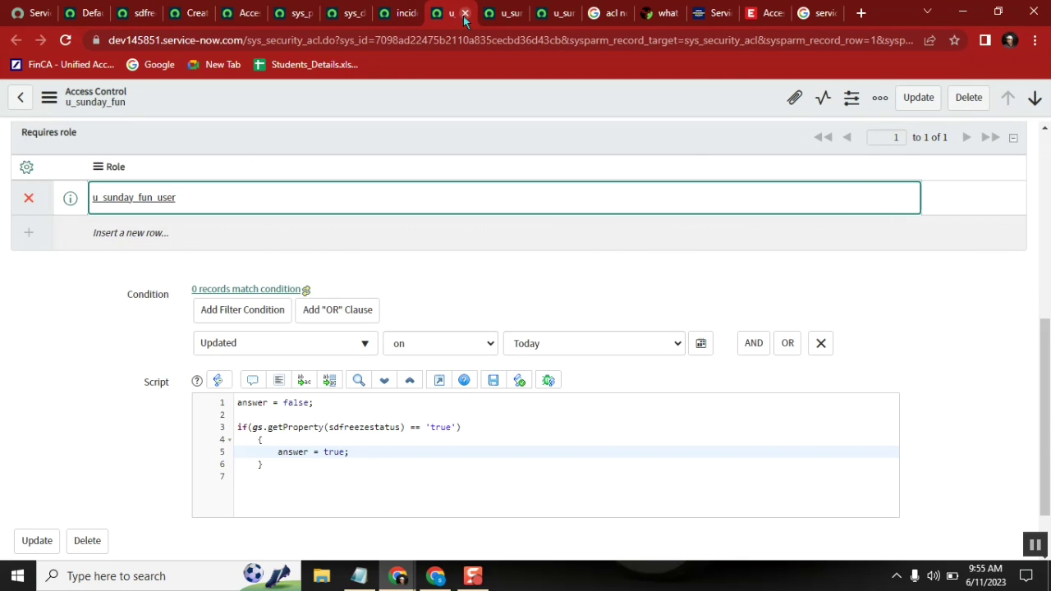
# Step: Close the u_sunday_fun access control tabs and the sdfreezestatus property tab, leaving without saving
pyautogui.click(464, 14)
pyautogui.click(592, 128)
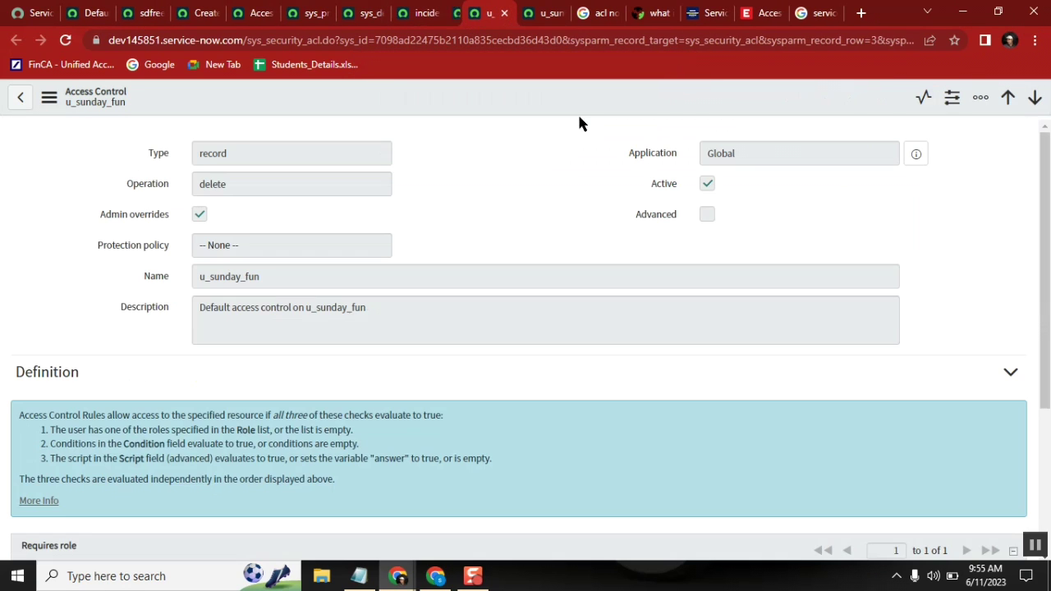
pyautogui.click(499, 14)
pyautogui.click(499, 14)
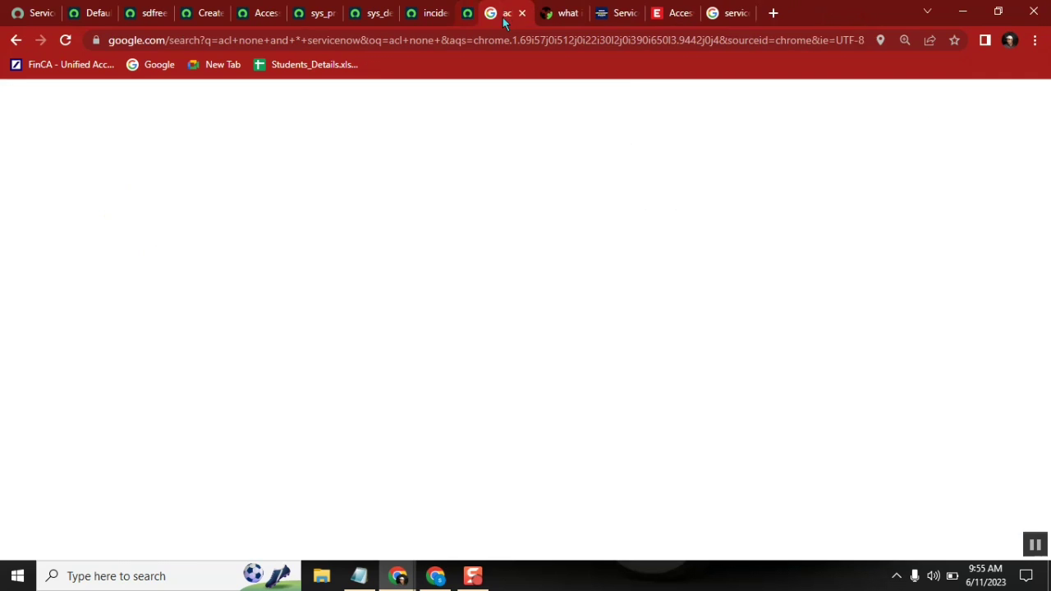
pyautogui.click(146, 14)
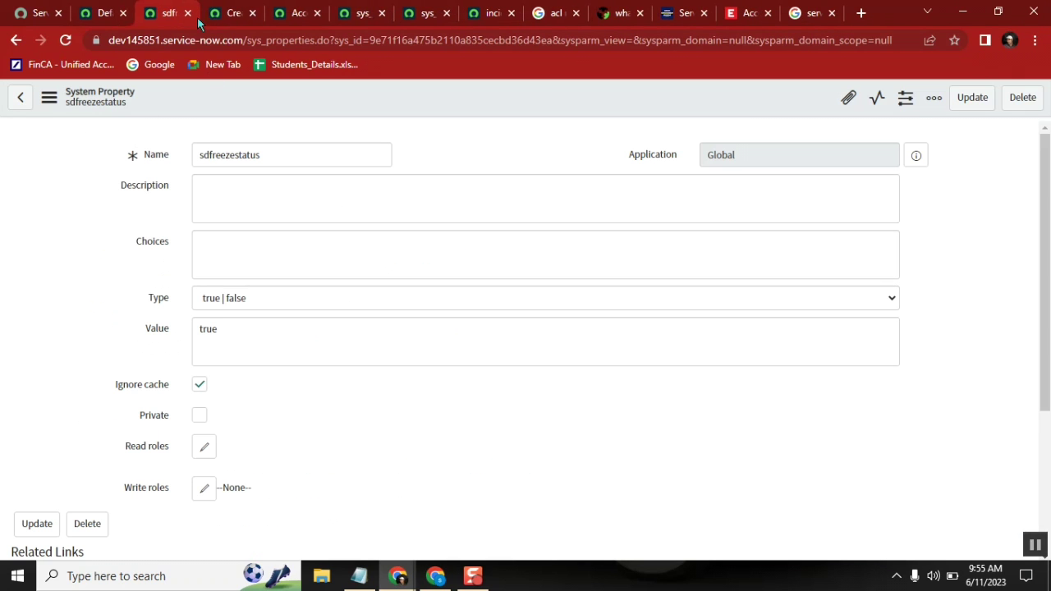
pyautogui.click(187, 14)
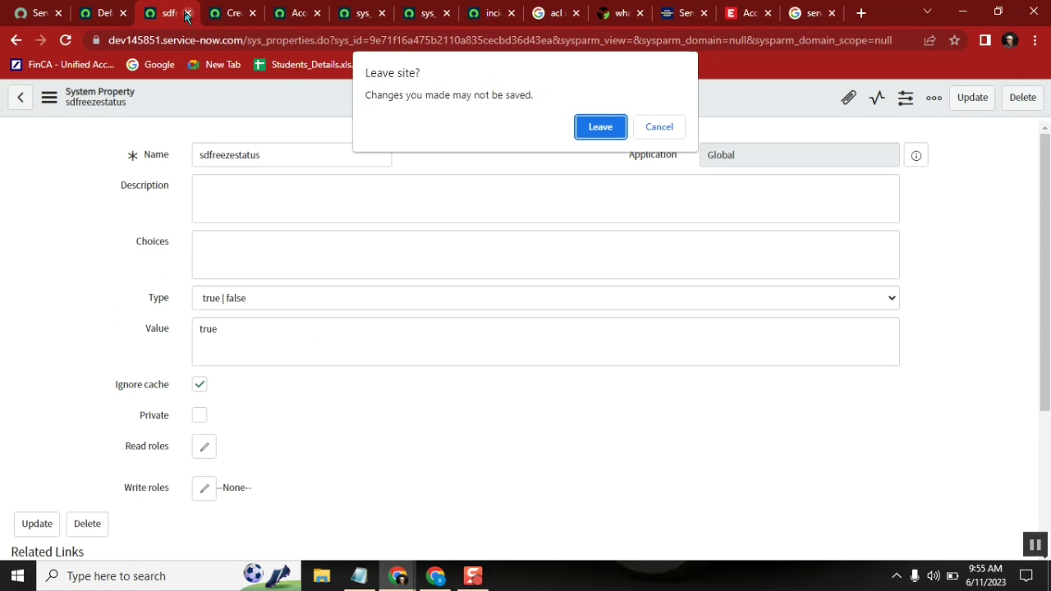
pyautogui.click(602, 127)
# Step: Filter the navigator for 'notifications' and open the System Notification > Email > Notifications list
pyautogui.click(100, 14)
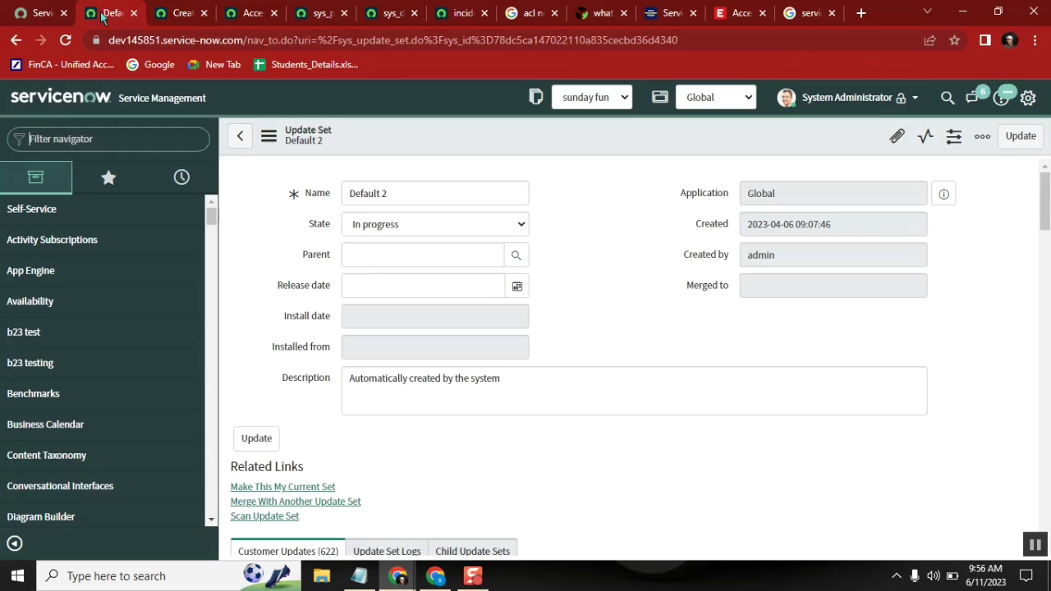
pyautogui.write('notif')
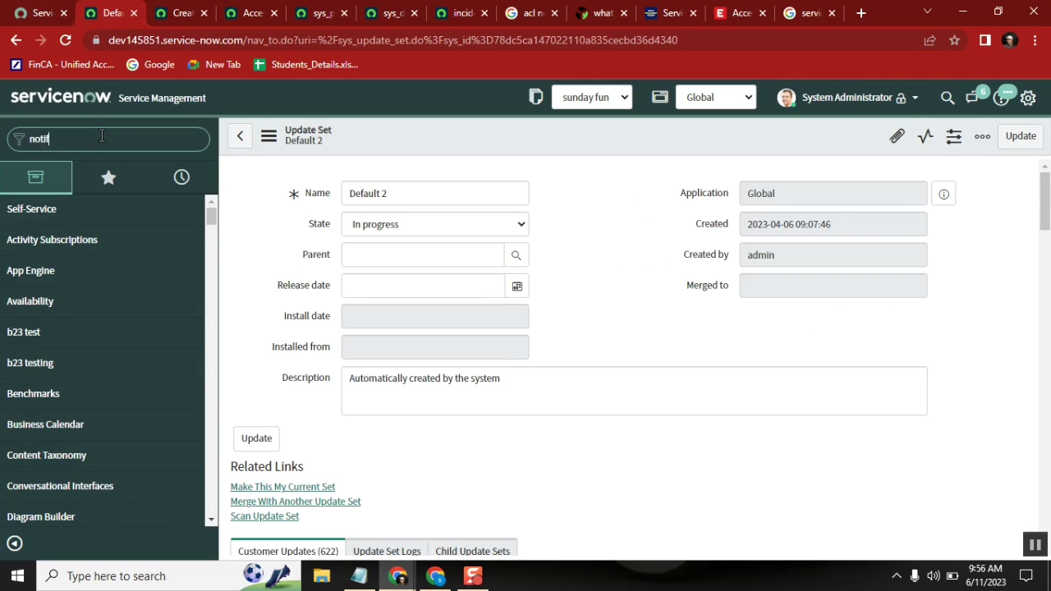
pyautogui.write('ical')
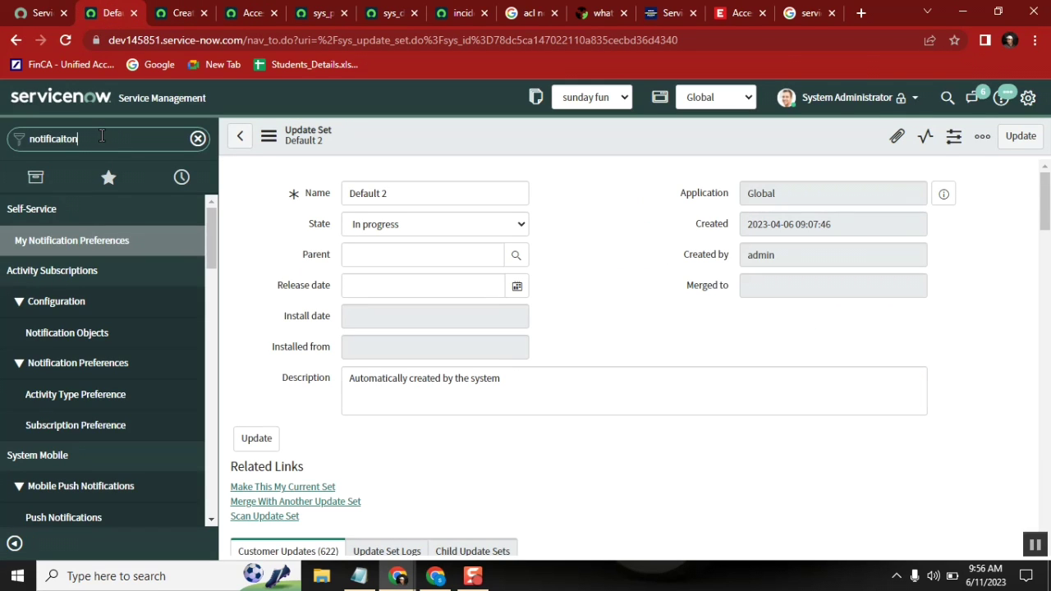
pyautogui.write('tions')
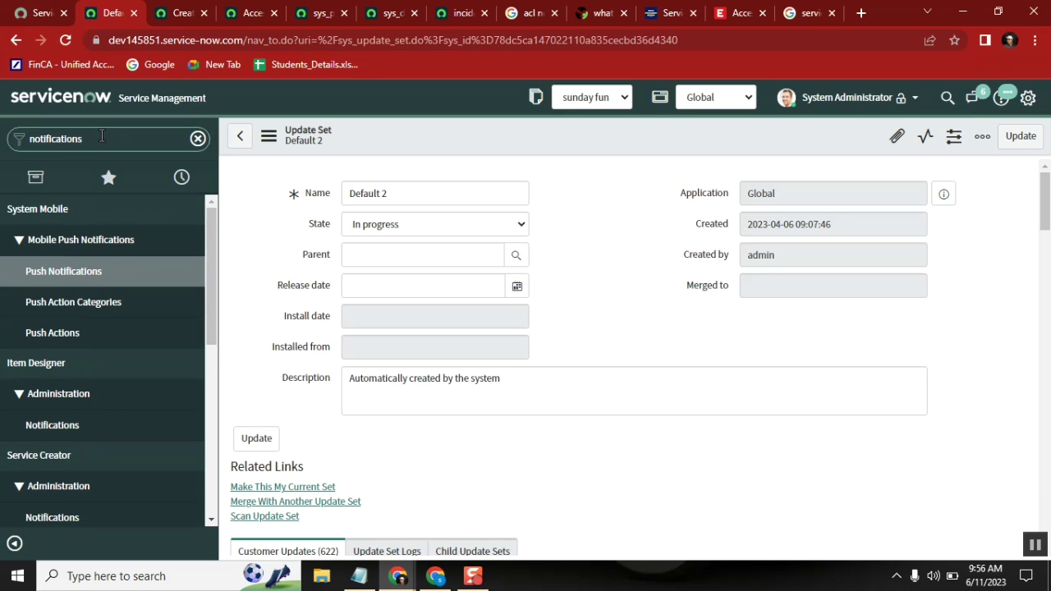
pyautogui.moveTo(212, 248); pyautogui.dragTo(218, 417)
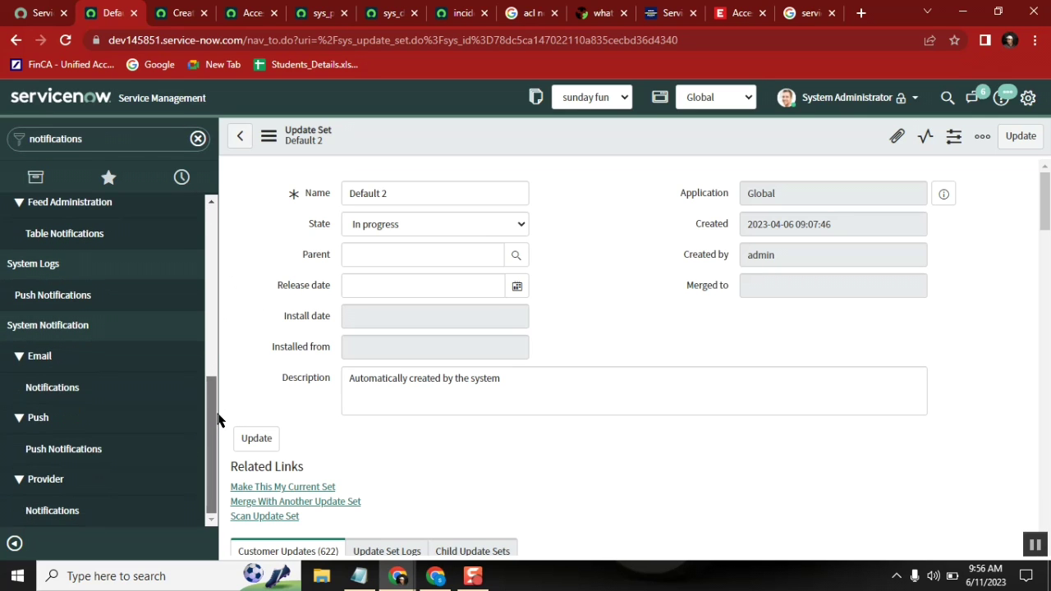
pyautogui.keyDown('ctrl'); pyautogui.click(85, 391); pyautogui.keyUp('ctrl')
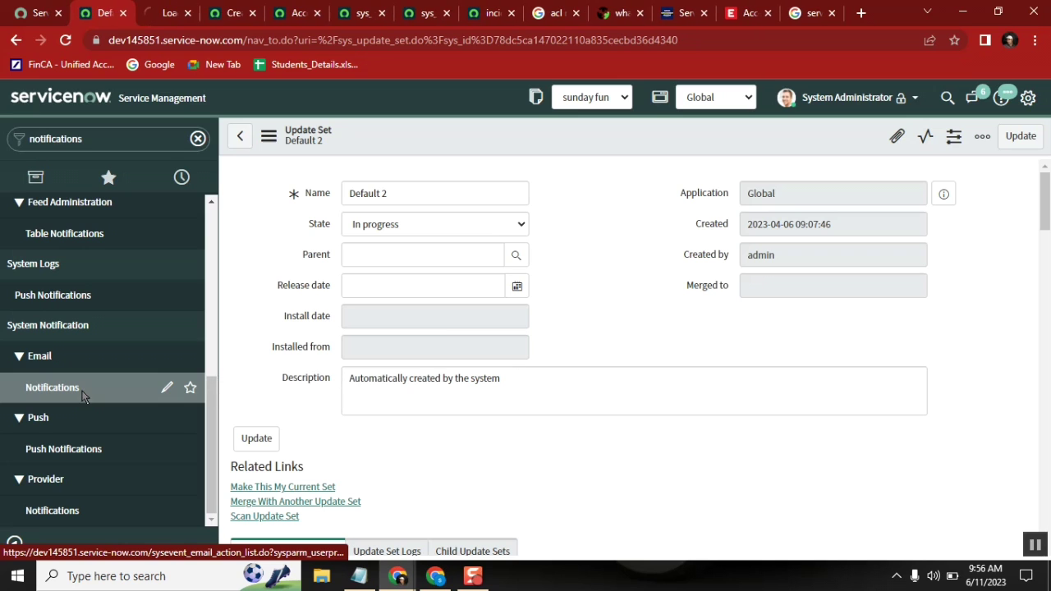
# Step: Close the leftover ACL, search and tutorial tabs, then start a new notification record
pyautogui.click(252, 13)
pyautogui.click(252, 13)
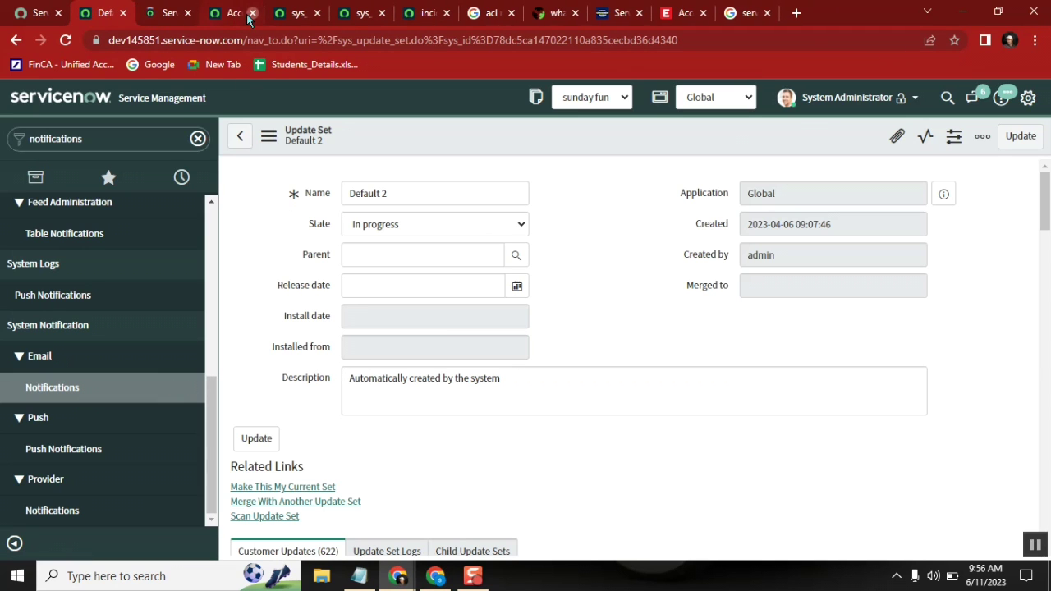
pyautogui.click(246, 14)
pyautogui.click(252, 13)
pyautogui.click(252, 14)
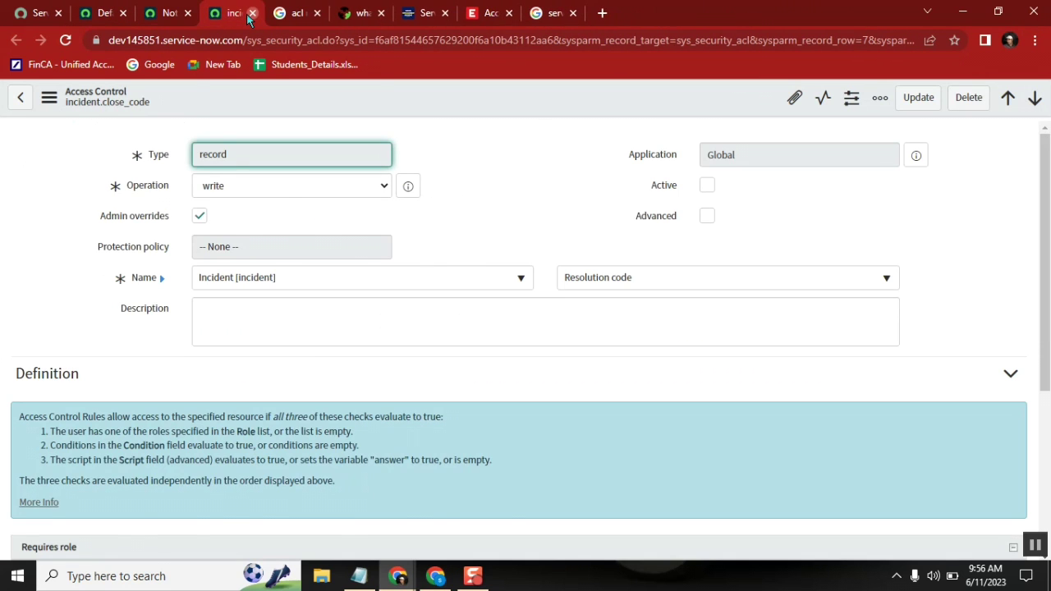
pyautogui.click(252, 13)
pyautogui.click(250, 14)
pyautogui.click(250, 14)
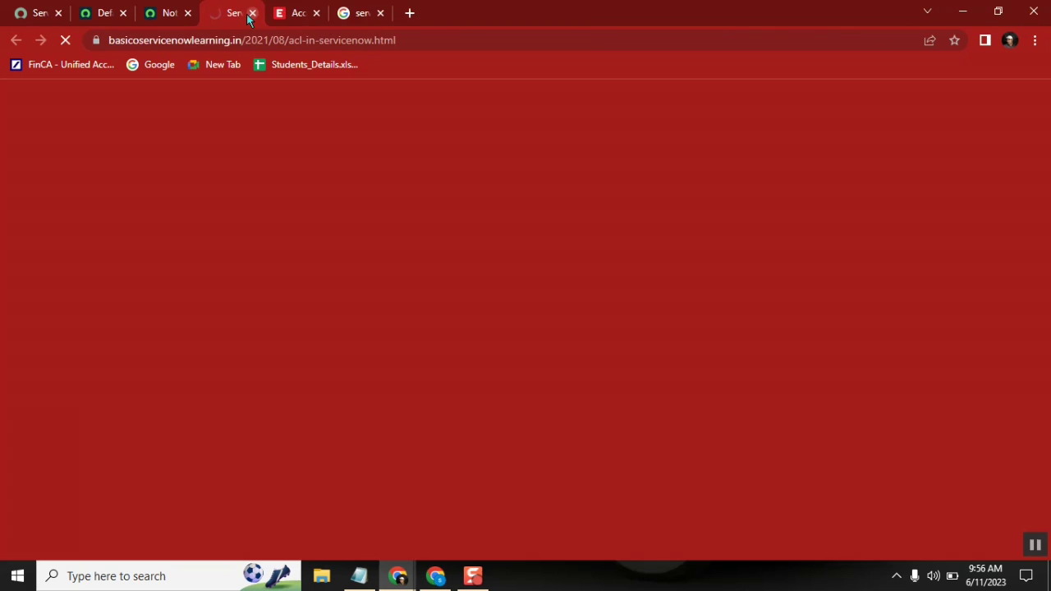
pyautogui.click(250, 14)
pyautogui.click(250, 14)
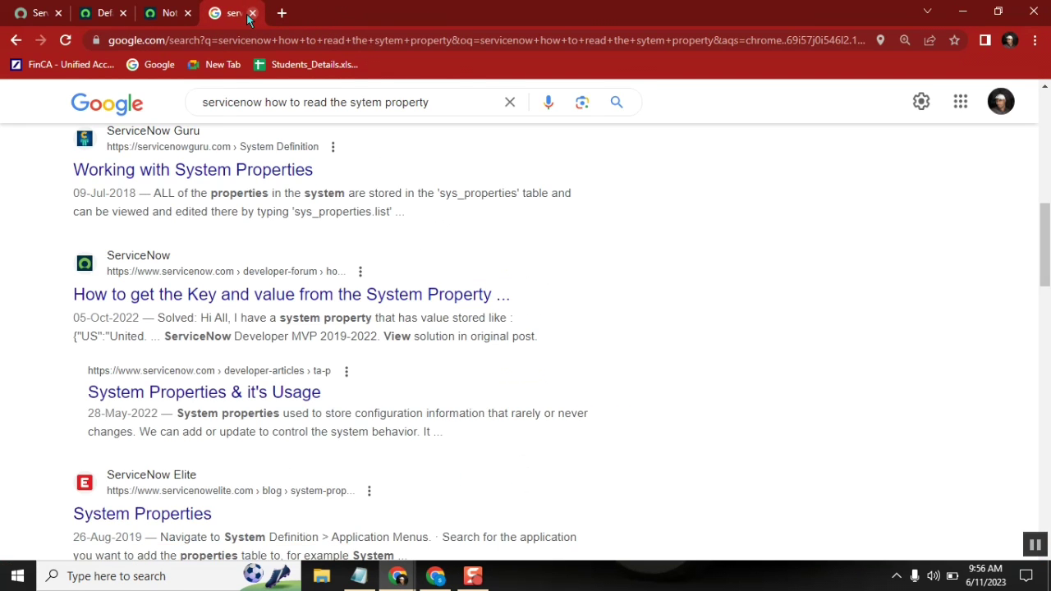
pyautogui.click(250, 14)
pyautogui.click(181, 97)
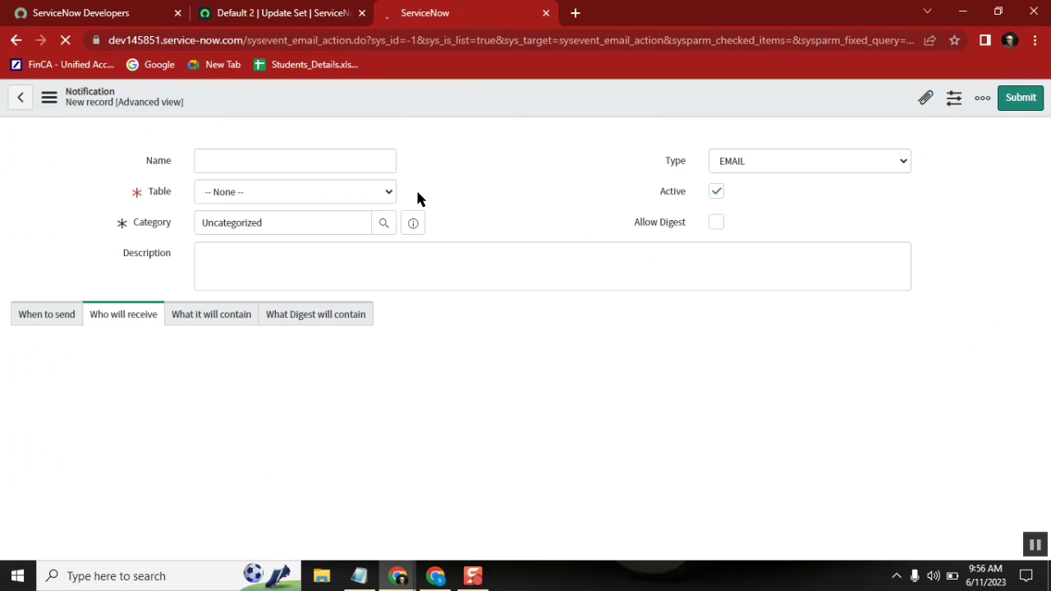
# Step: Filter the navigator for 'tables' and open System Definition > Tables in its own tab
pyautogui.click(283, 13)
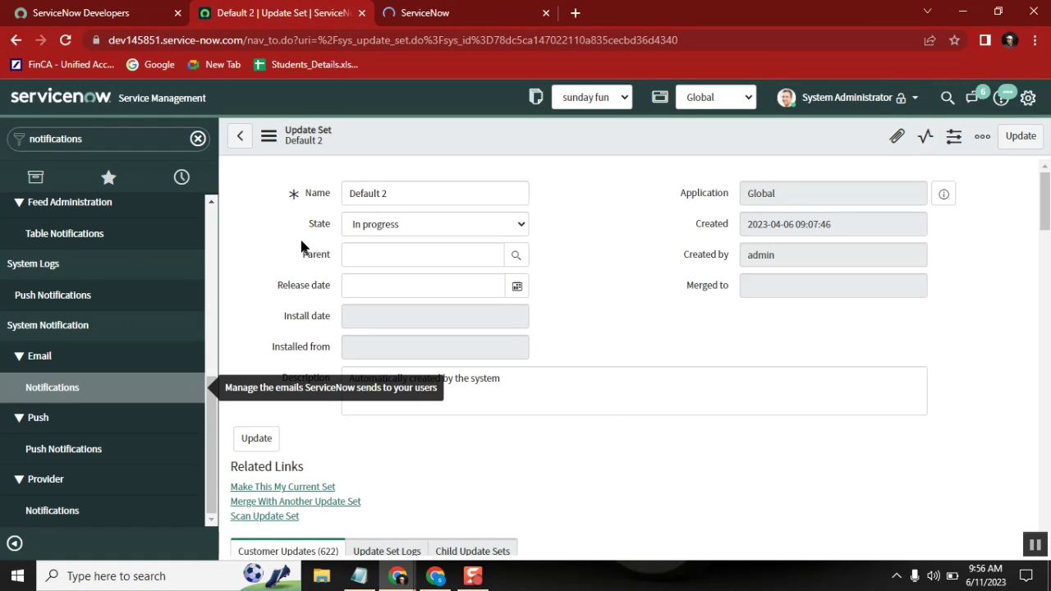
pyautogui.doubleClick(115, 141)
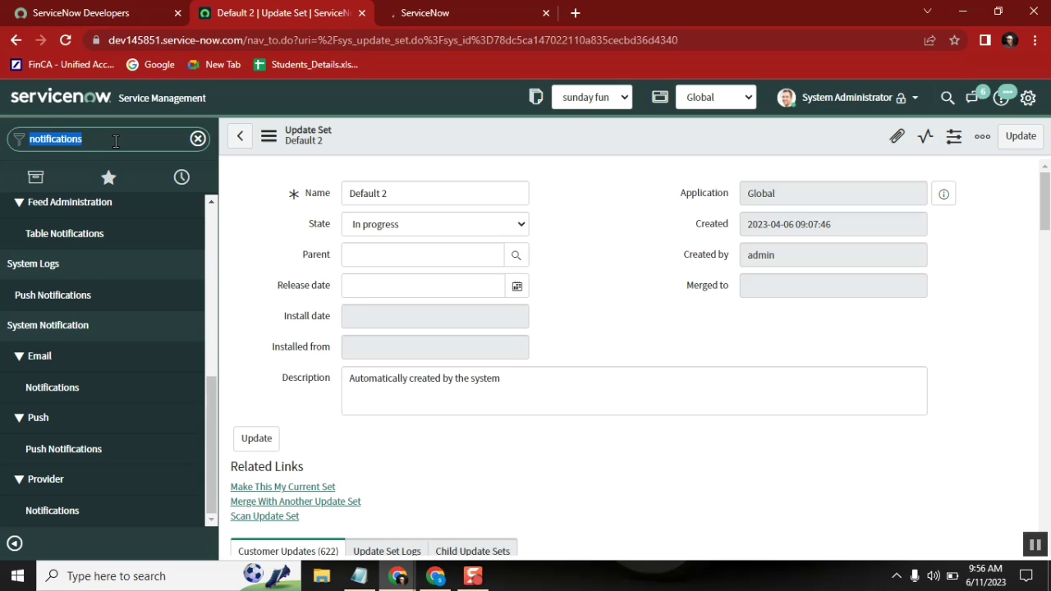
pyautogui.write('tables')
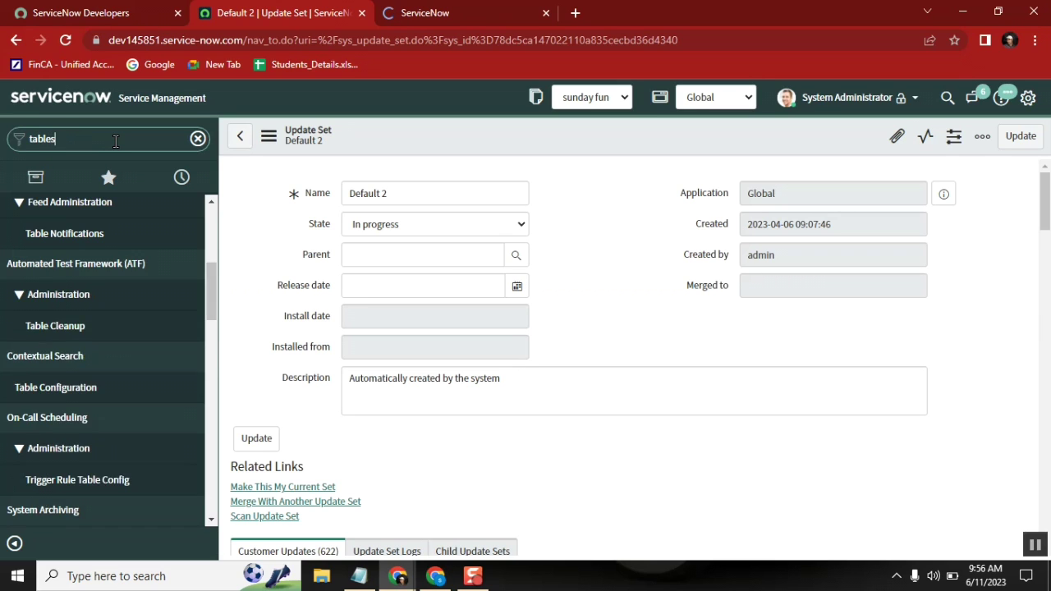
pyautogui.moveTo(212, 231)
pyautogui.mouseDown()
pyautogui.moveTo(227, 392)
pyautogui.moveTo(213, 320)
pyautogui.mouseUp()
pyautogui.middleClick(51, 328)
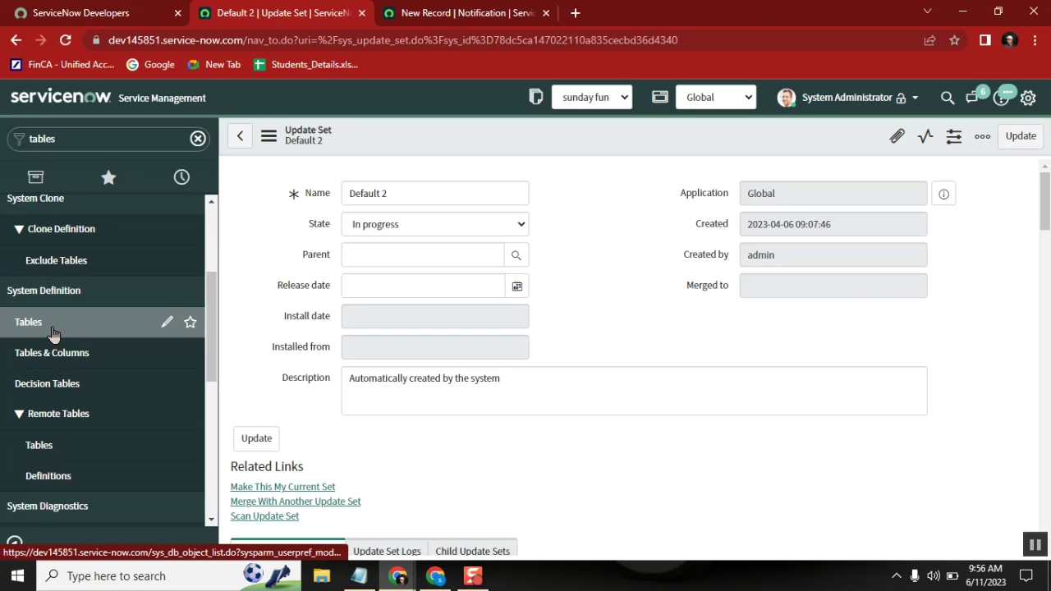
pyautogui.click(633, 13)
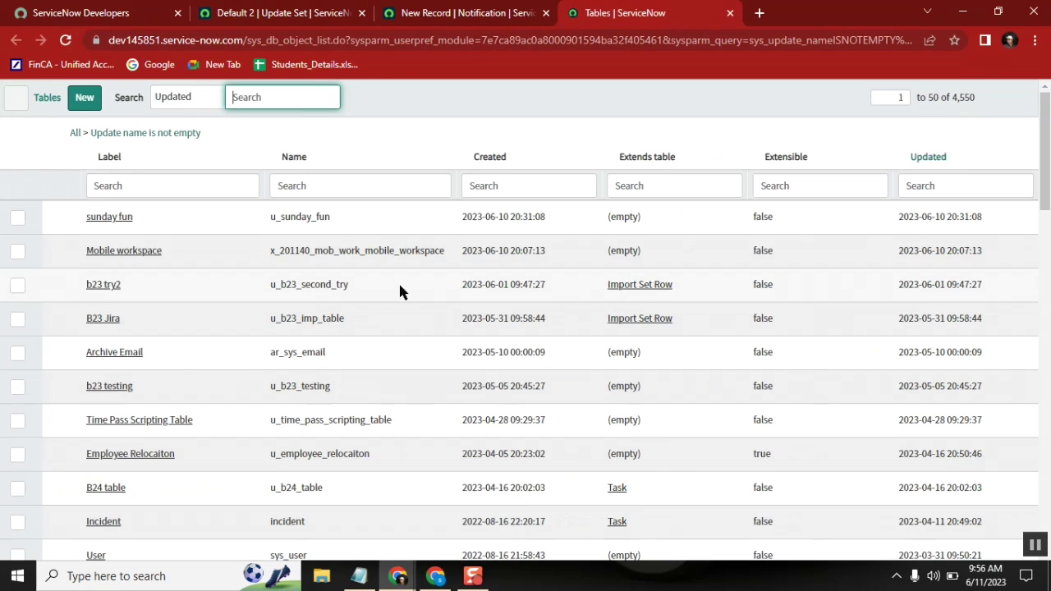
# Step: Open the sunday fun table definition and use its Show Form link for a new record
pyautogui.click(117, 218)
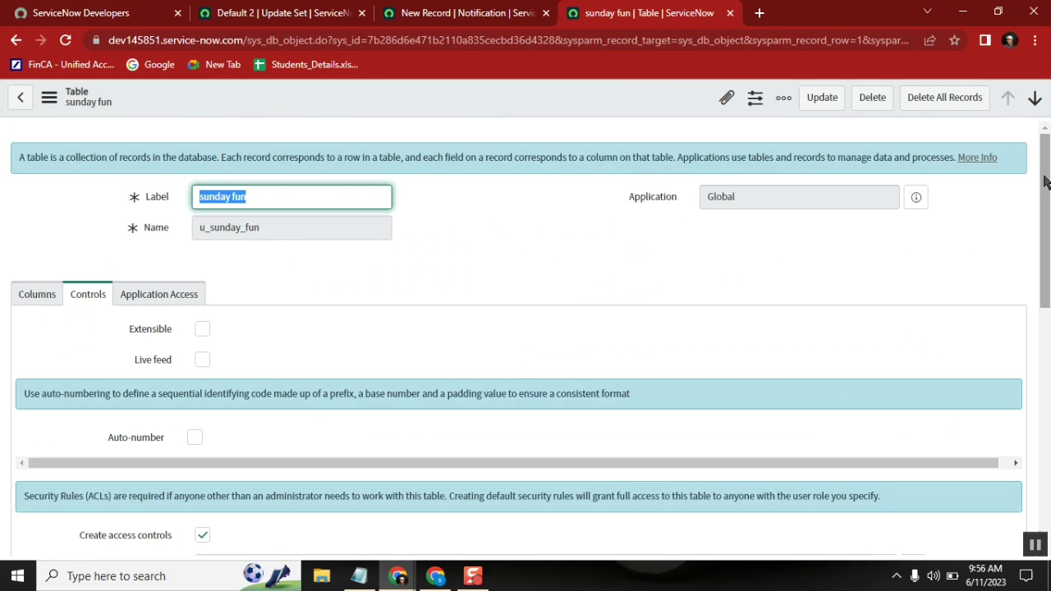
pyautogui.click(1043, 347)
pyautogui.moveTo(1044, 348); pyautogui.dragTo(1038, 371)
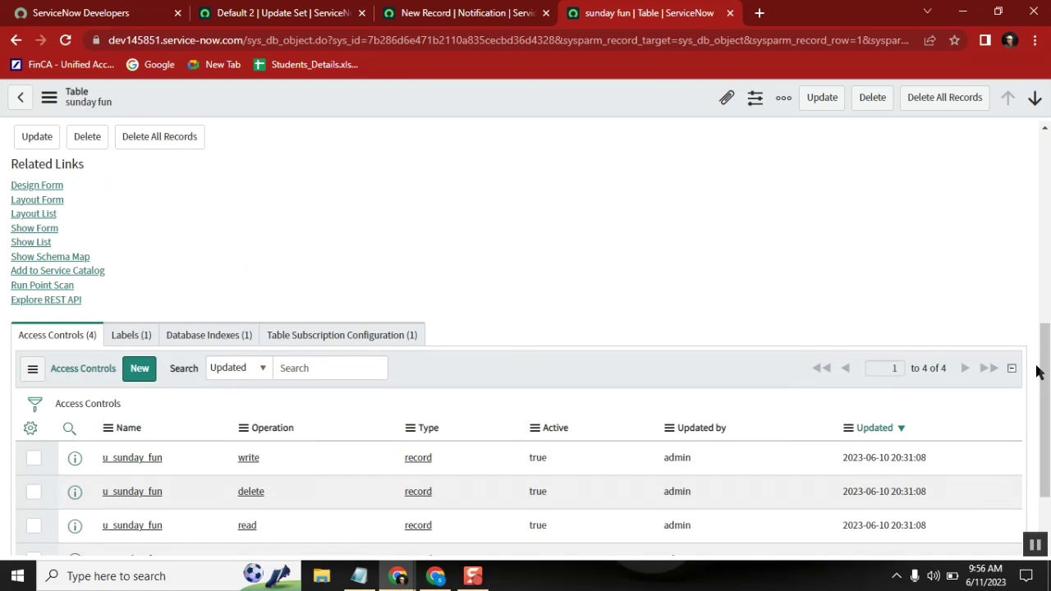
pyautogui.click(41, 230)
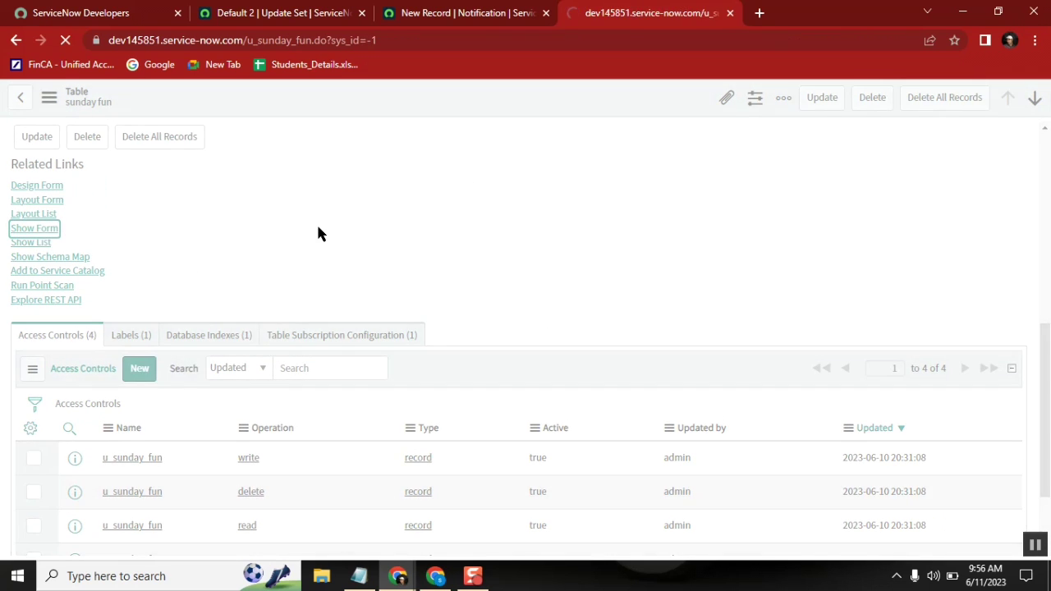
# Step: In the sunday fun Form Layout, create a new Reference field targeting User [sys_user]
pyautogui.rightClick(488, 97)
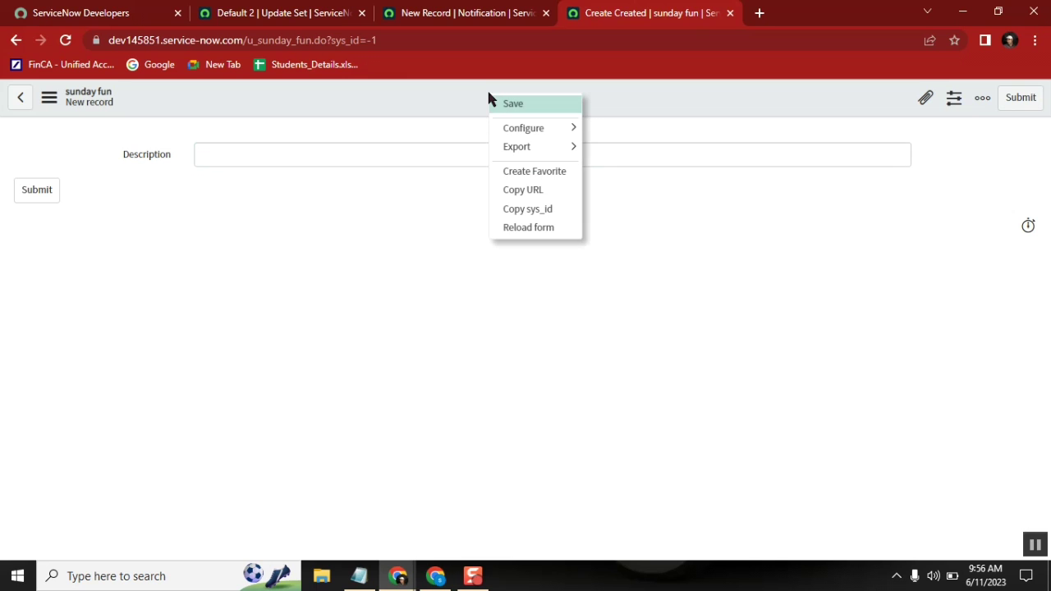
pyautogui.moveTo(520, 131)
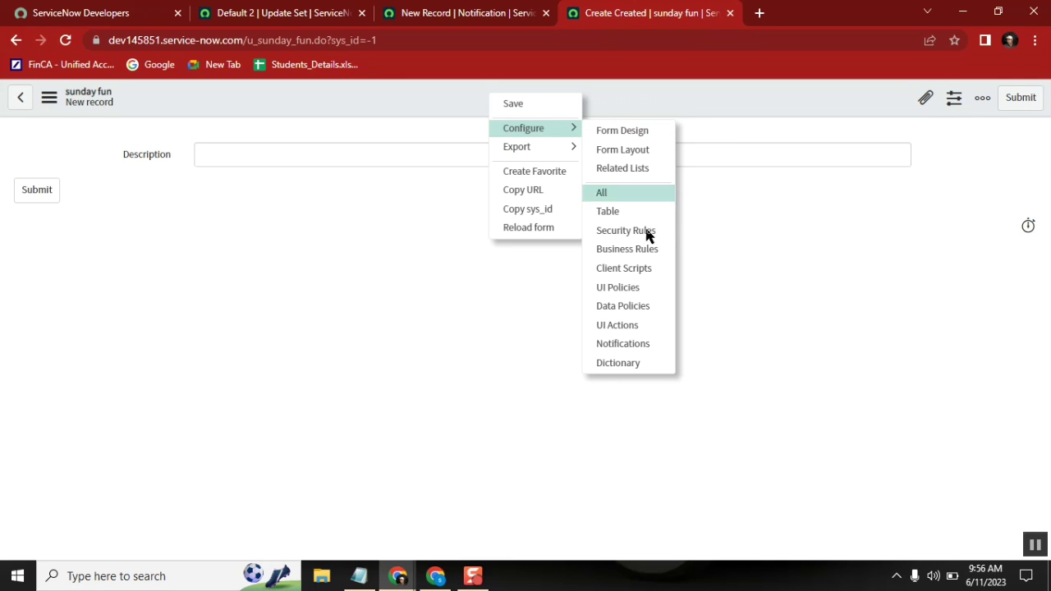
pyautogui.click(637, 164)
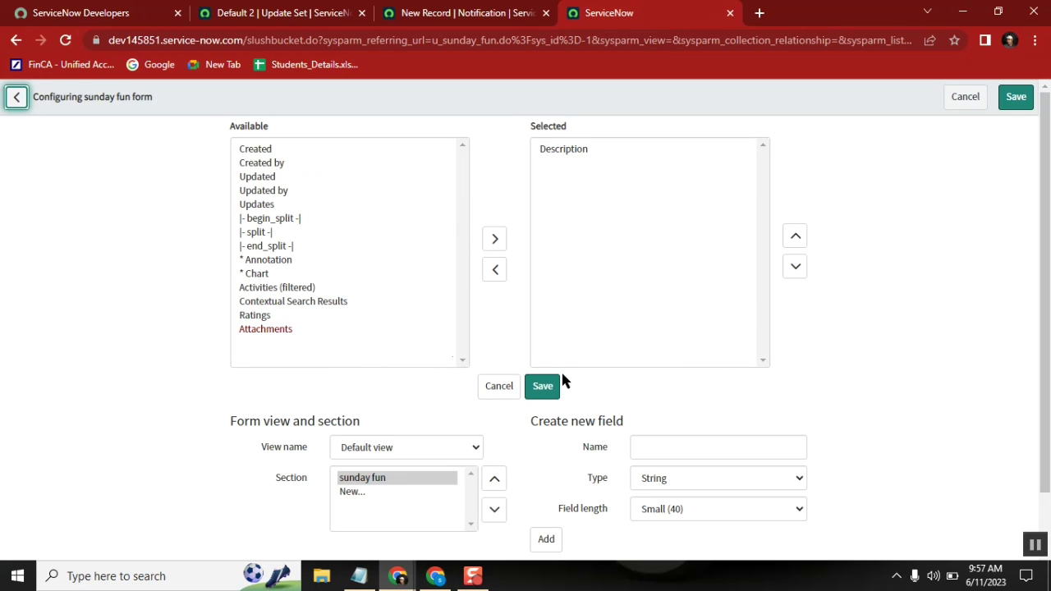
pyautogui.click(656, 449)
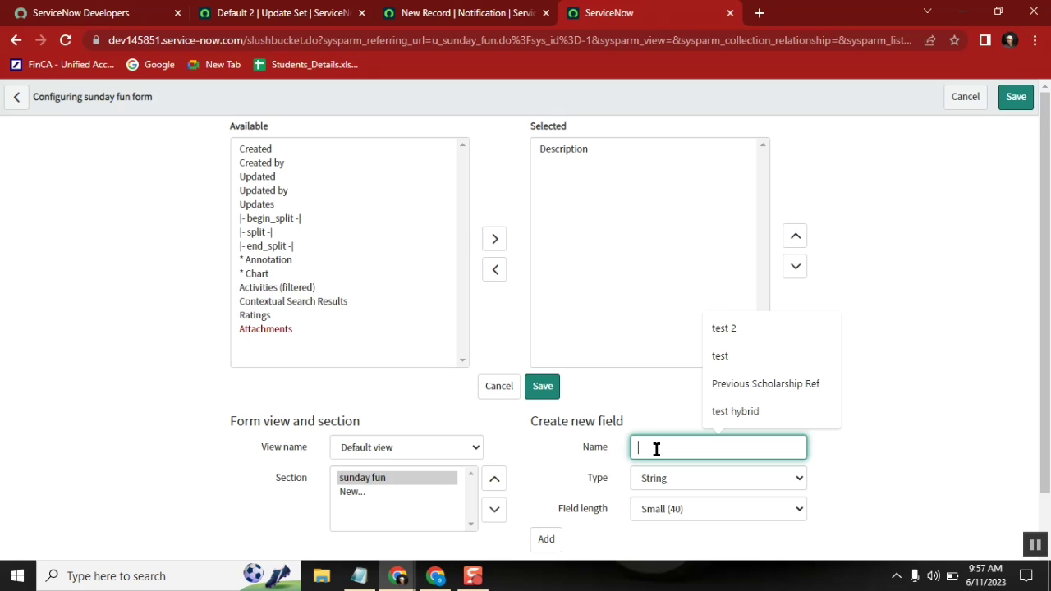
pyautogui.click(712, 479)
pyautogui.press('r')
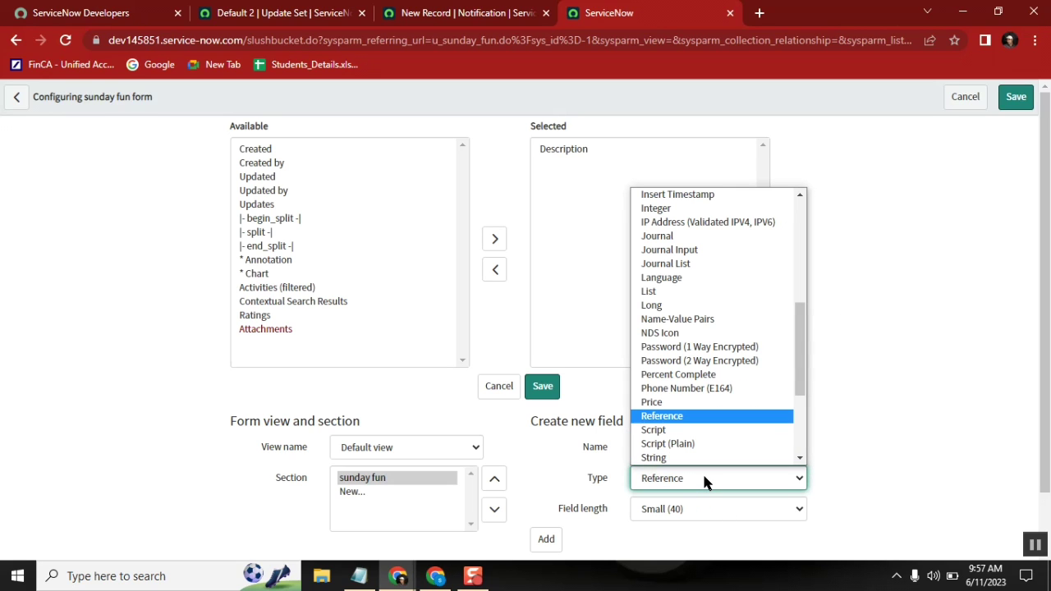
pyautogui.click(681, 415)
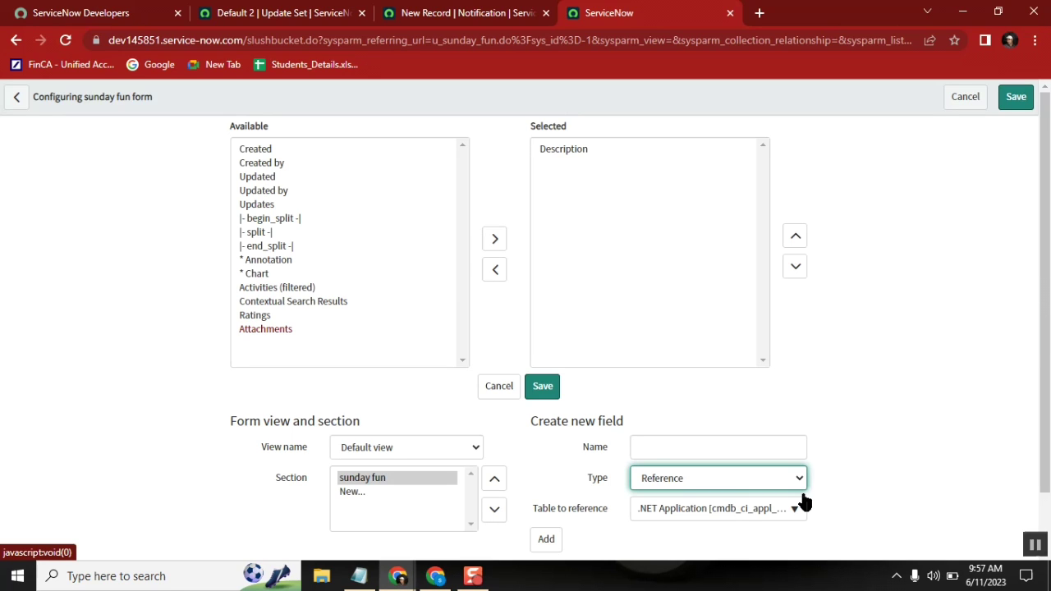
pyautogui.click(772, 508)
pyautogui.write('sys')
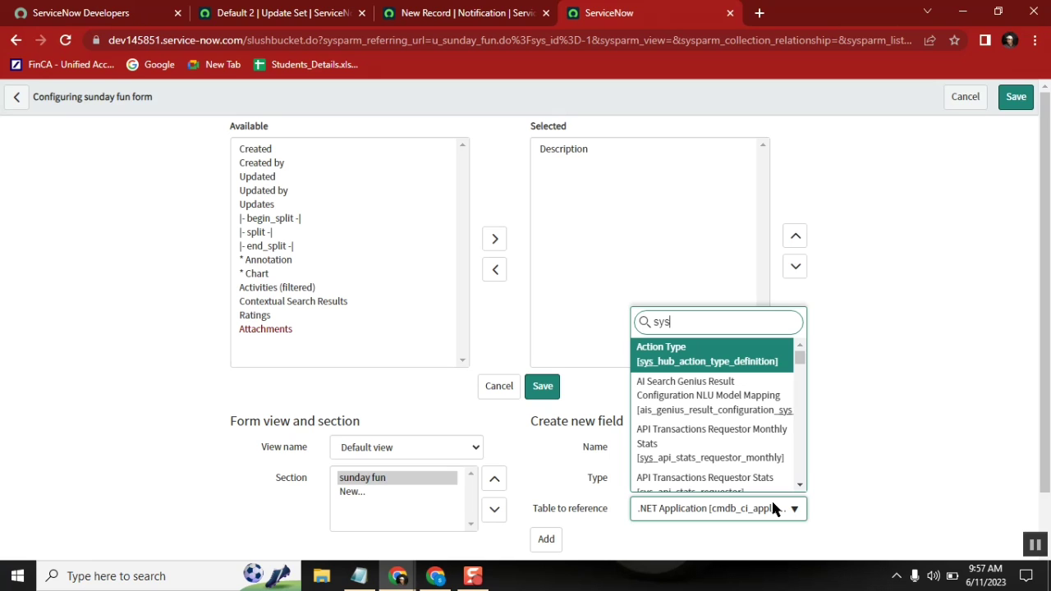
pyautogui.write('_user')
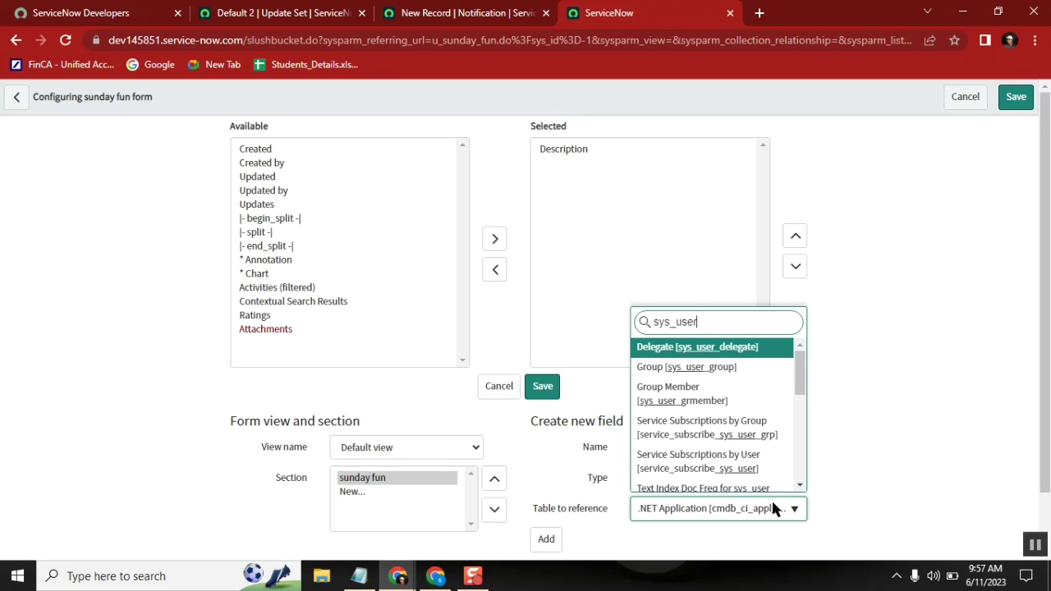
pyautogui.scroll(-1, 802, 371)
pyautogui.moveTo(802, 374); pyautogui.dragTo(801, 446)
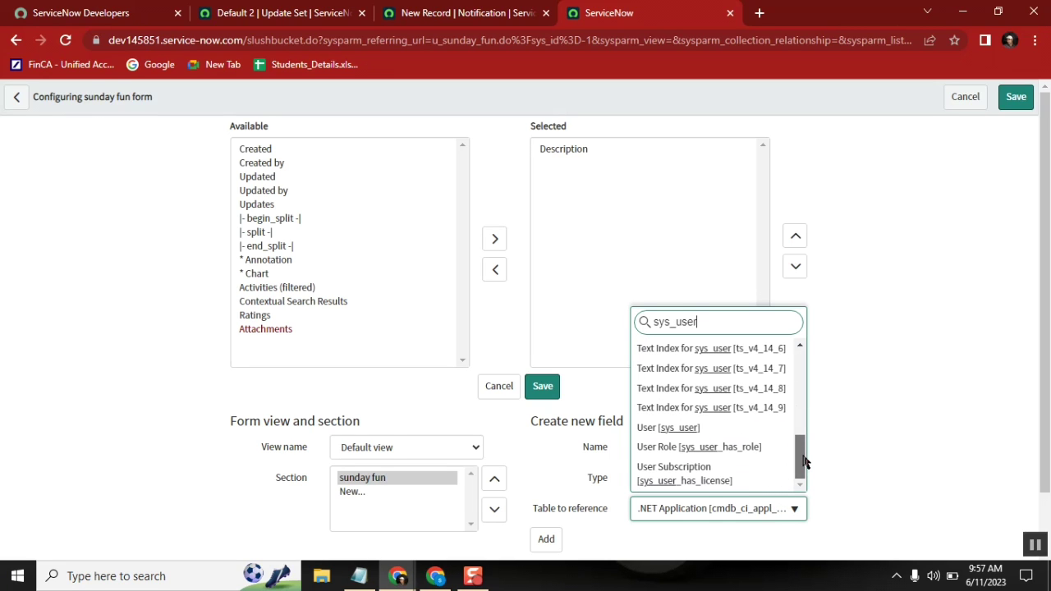
pyautogui.click(696, 428)
# Step: Name the new field 'customer', add it to the form and save the layout
pyautogui.click(753, 449)
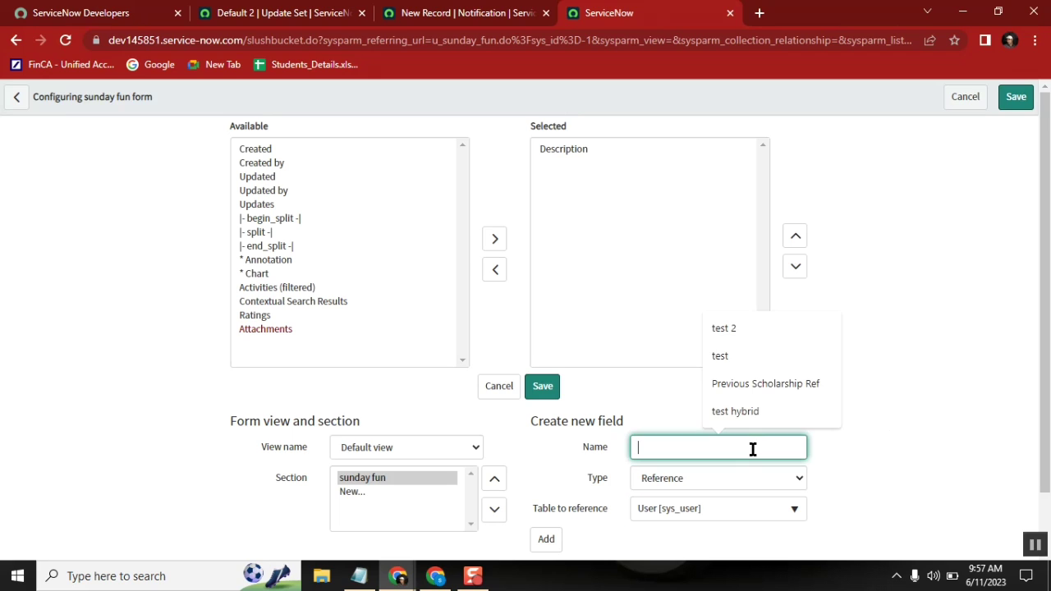
pyautogui.write('customer')
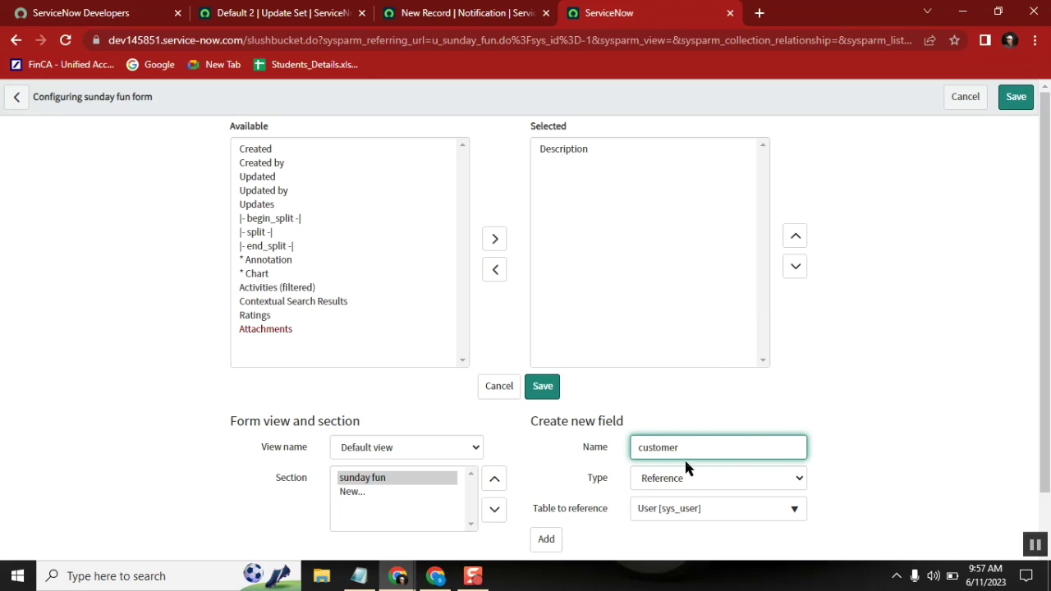
pyautogui.click(546, 539)
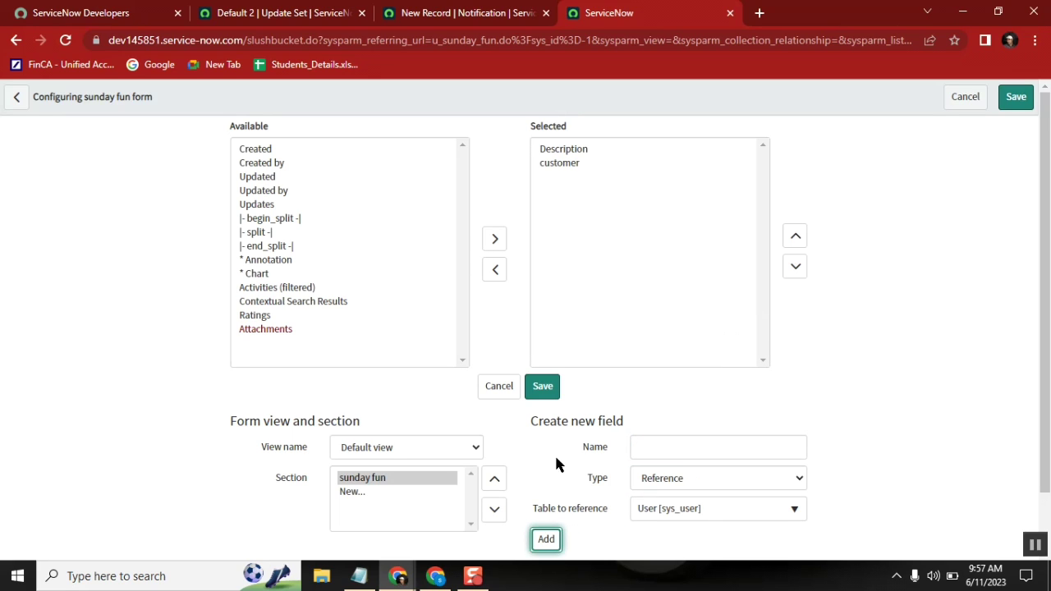
pyautogui.click(542, 392)
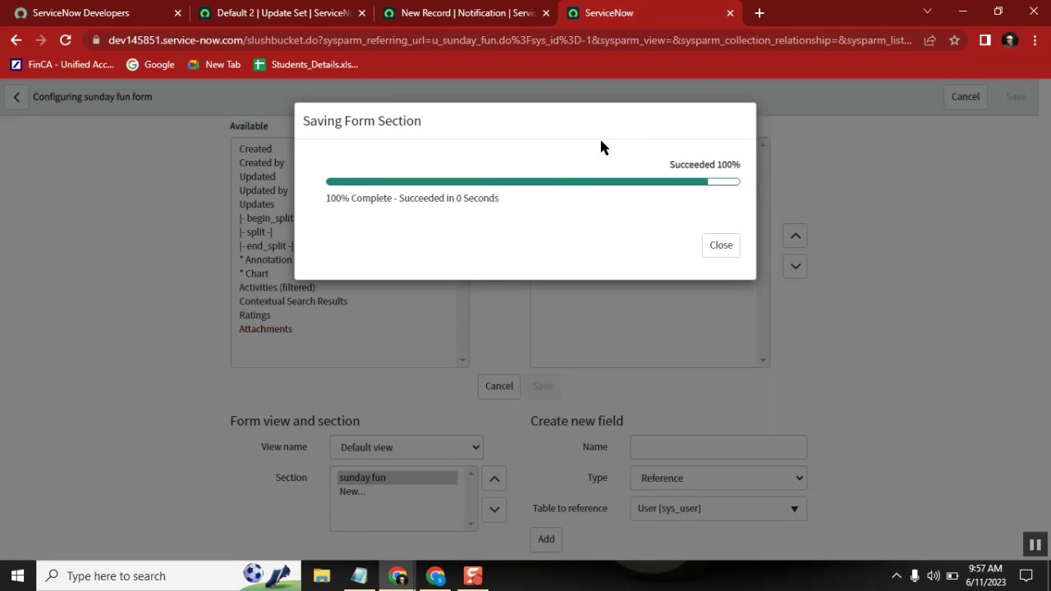
pyautogui.click(721, 247)
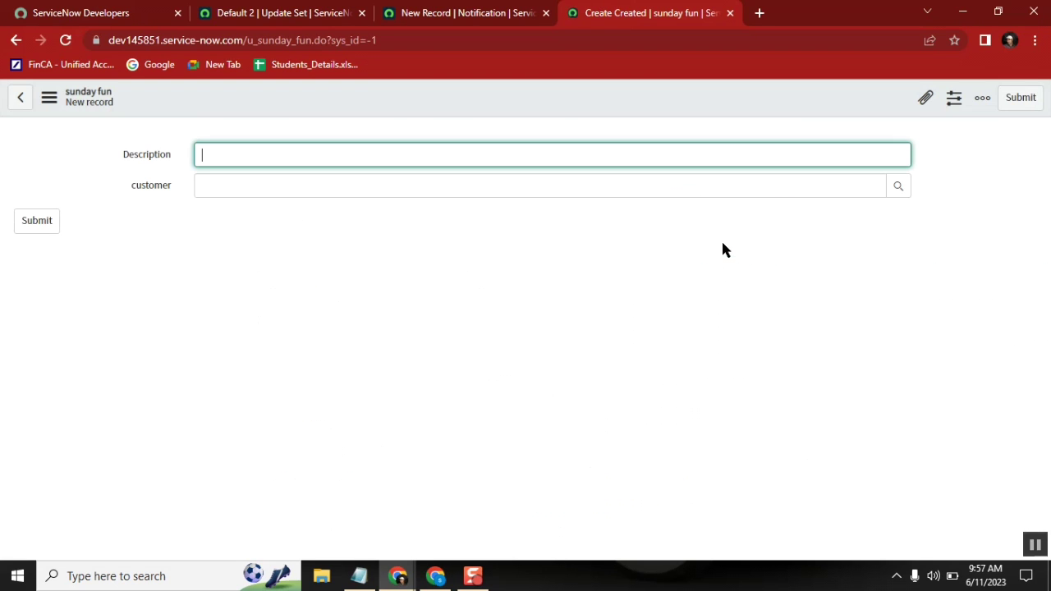
# Step: Enter Description 'hello', pick a user as customer from the lookup, and save the record
pyautogui.click(399, 227)
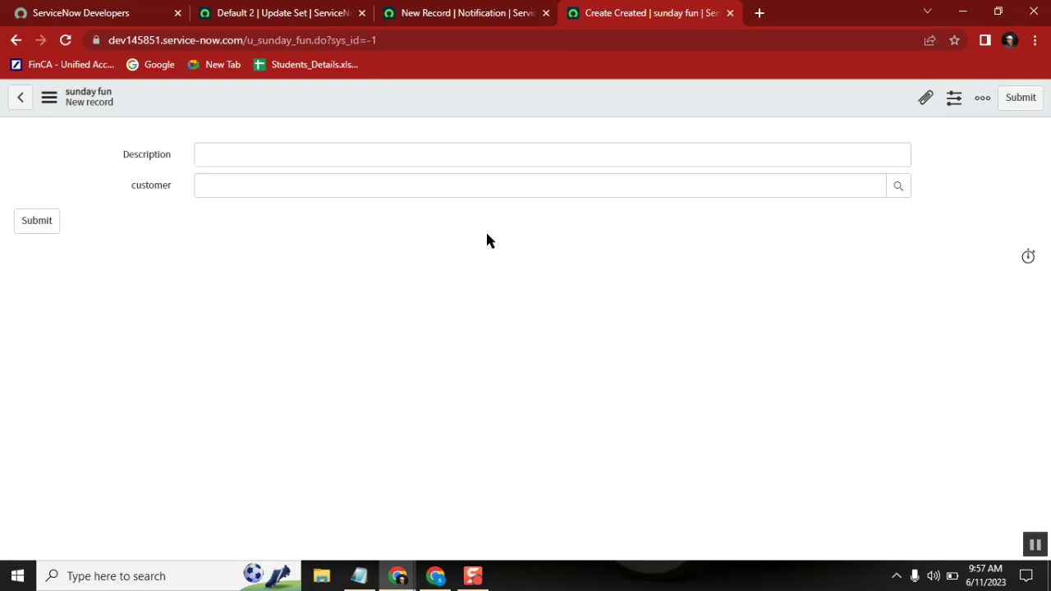
pyautogui.click(142, 161)
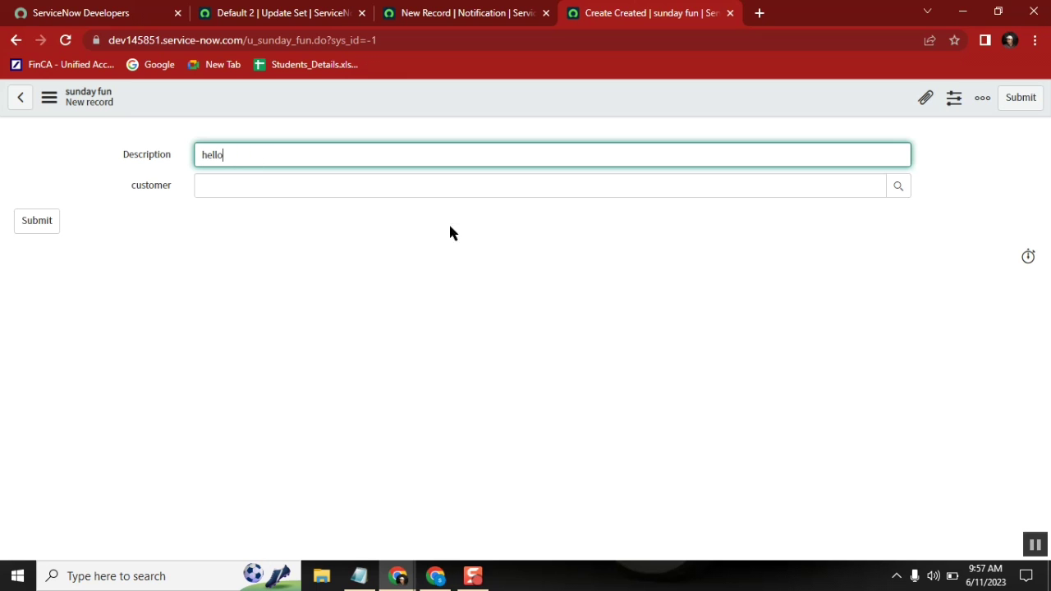
pyautogui.click(898, 188)
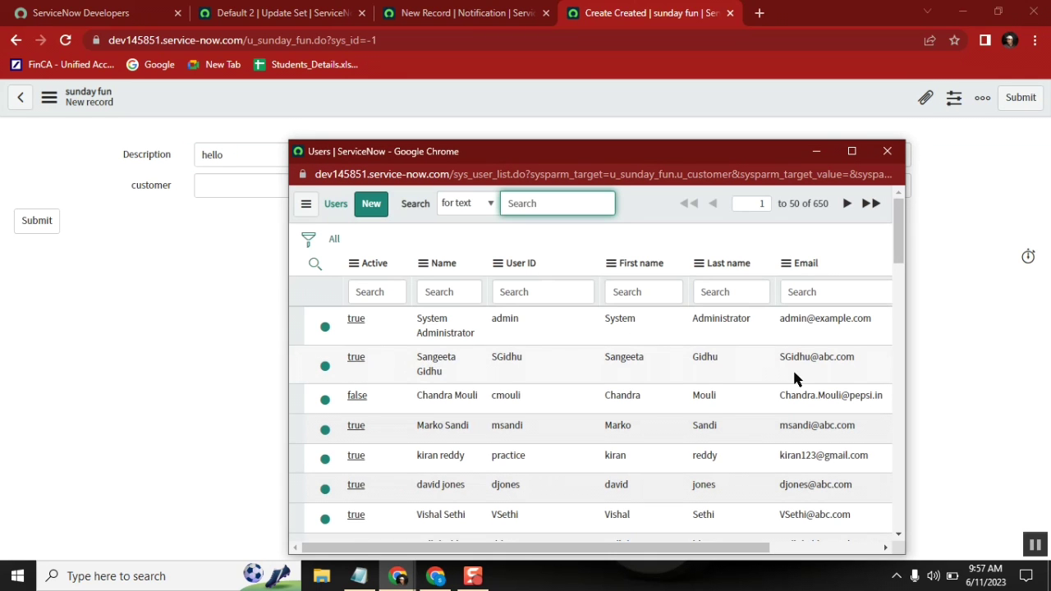
pyautogui.click(807, 293)
pyautogui.write('sr')
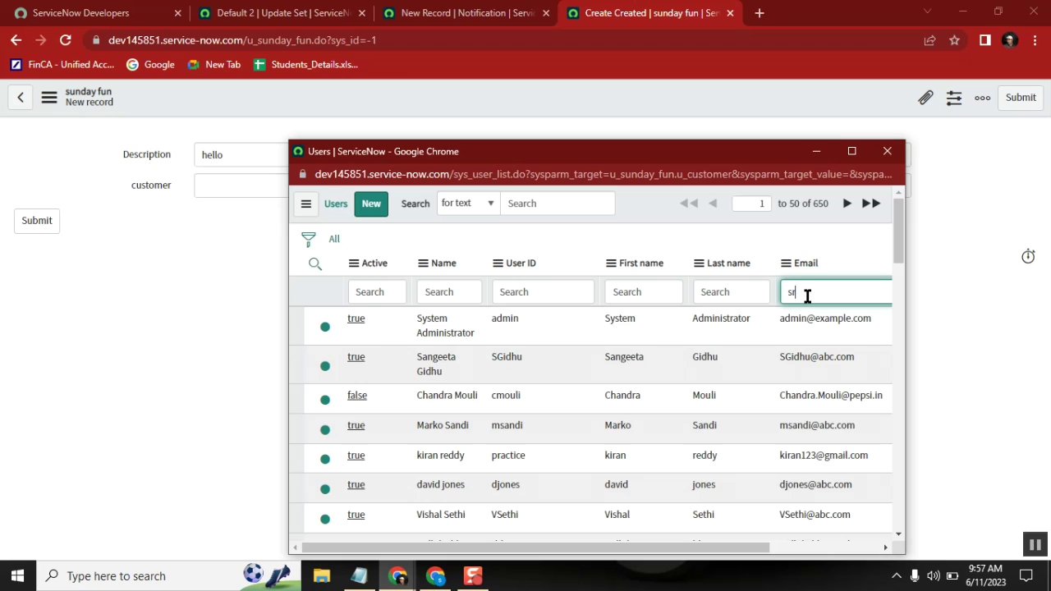
pyautogui.write('eedhar')
pyautogui.press('Return')
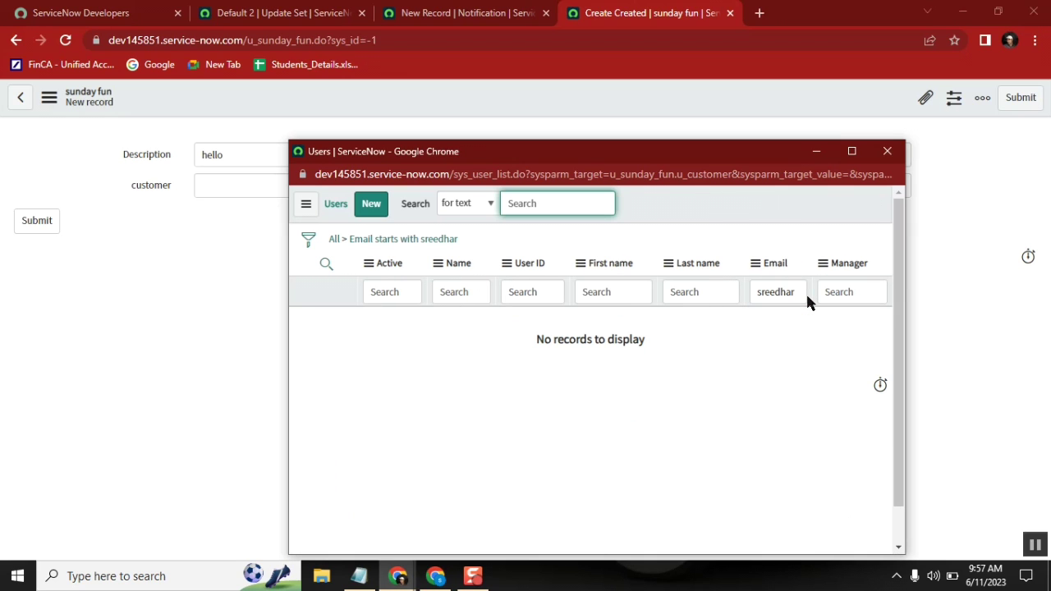
pyautogui.click(334, 239)
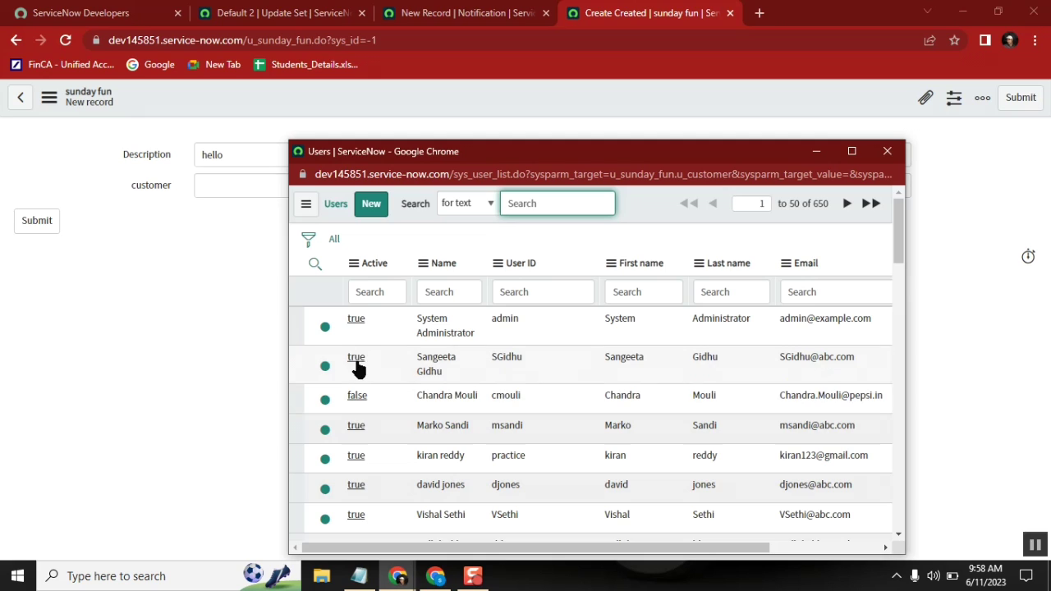
pyautogui.click(357, 363)
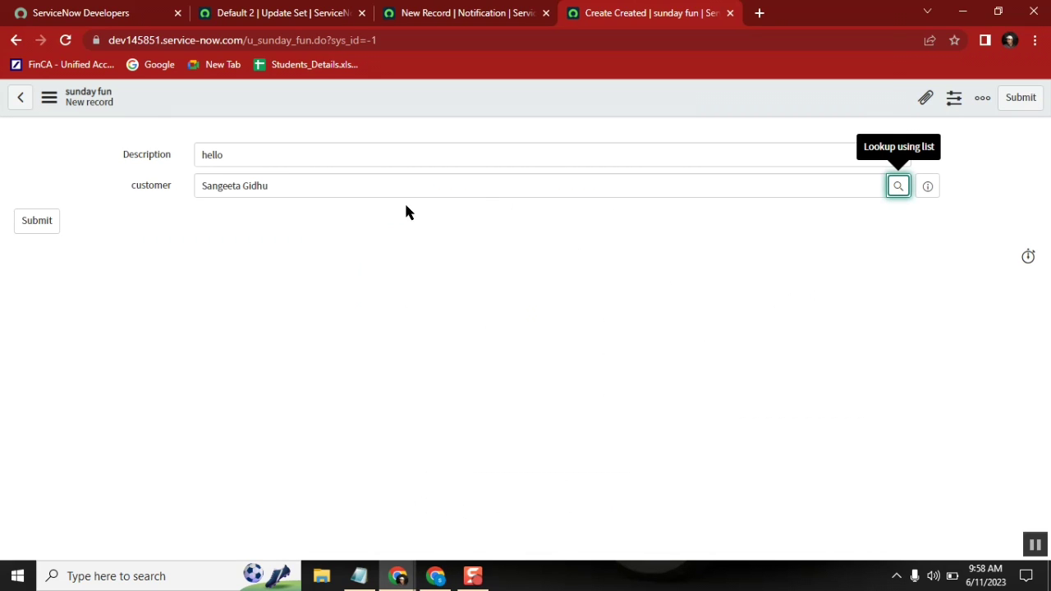
pyautogui.rightClick(534, 93)
pyautogui.click(566, 107)
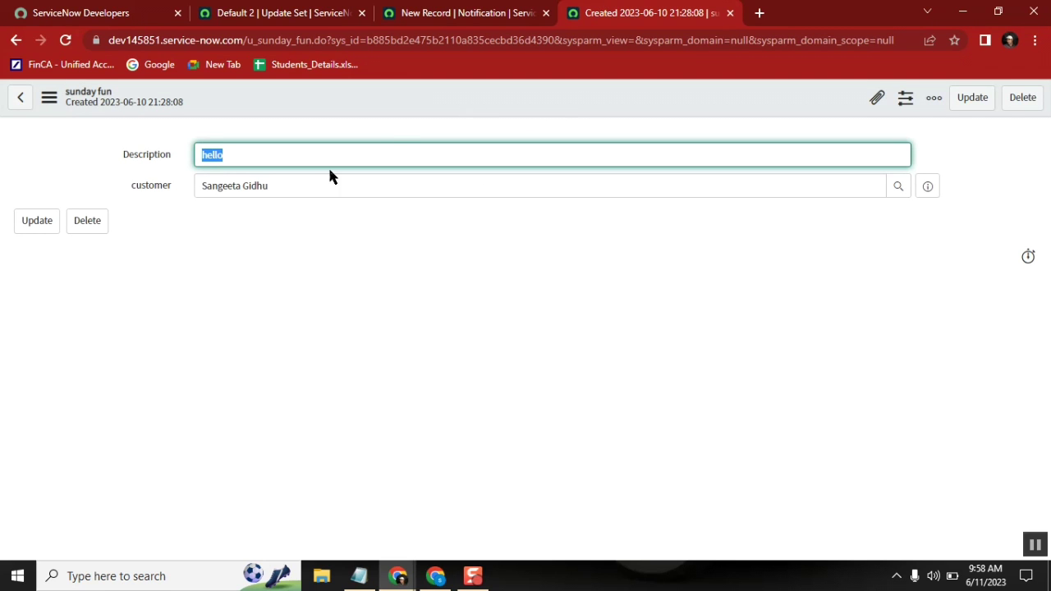
# Step: Edit the Description to read 'hello world', then return to the New Record | Notification tab
pyautogui.doubleClick(257, 185)
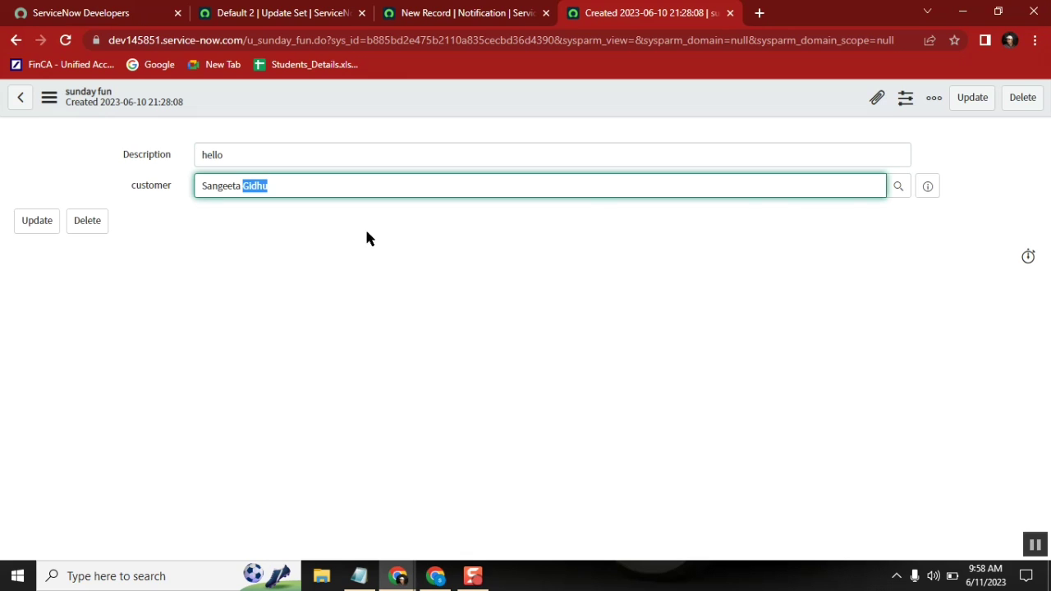
pyautogui.click(498, 263)
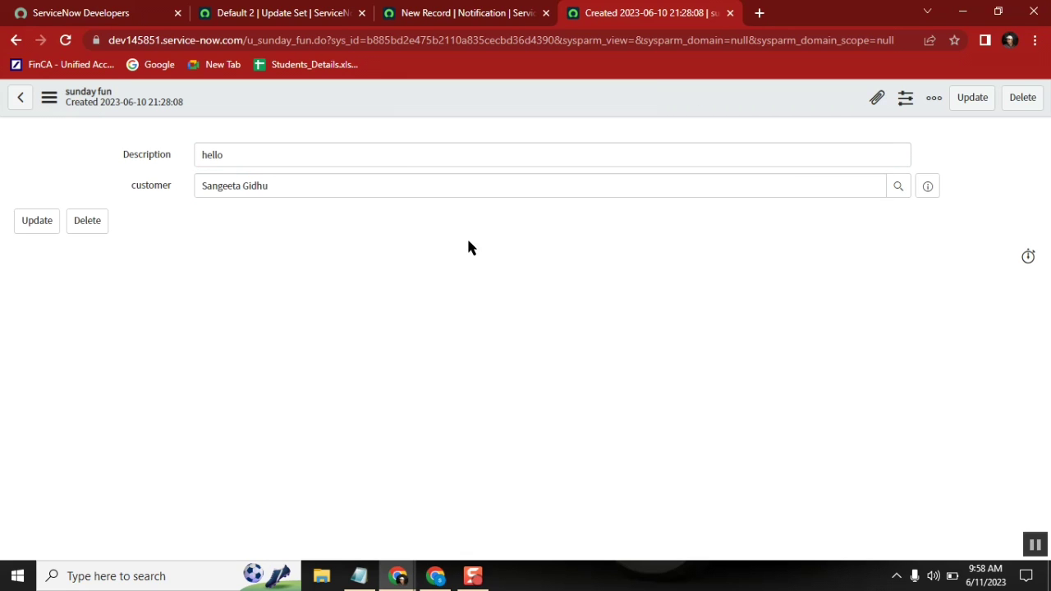
pyautogui.click(393, 157)
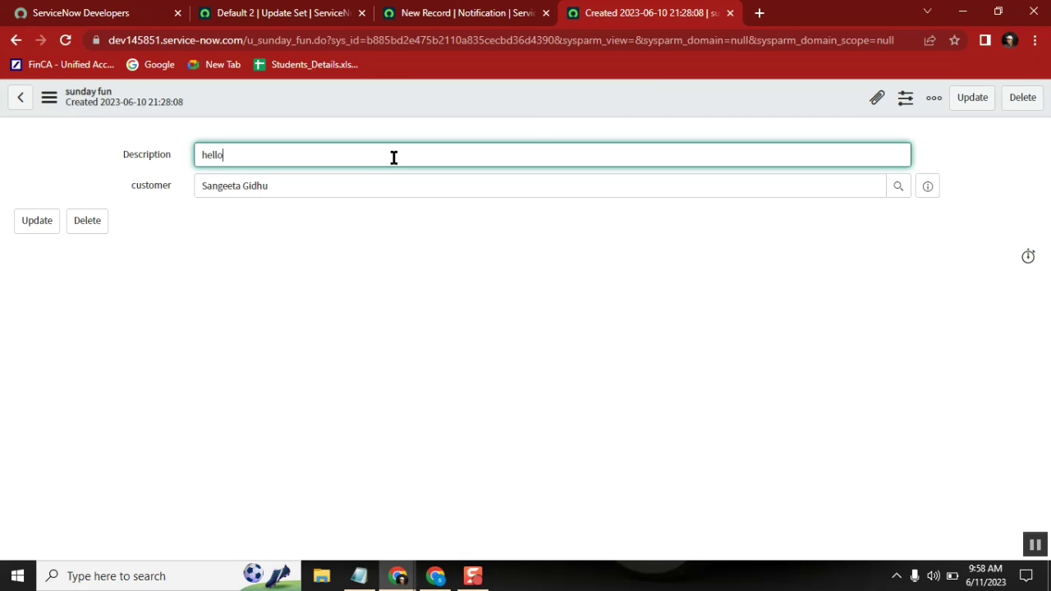
pyautogui.write('work')
pyautogui.press('BackSpace')
pyautogui.press('BackSpace')
pyautogui.moveTo(267, 155); pyautogui.dragTo(184, 146)
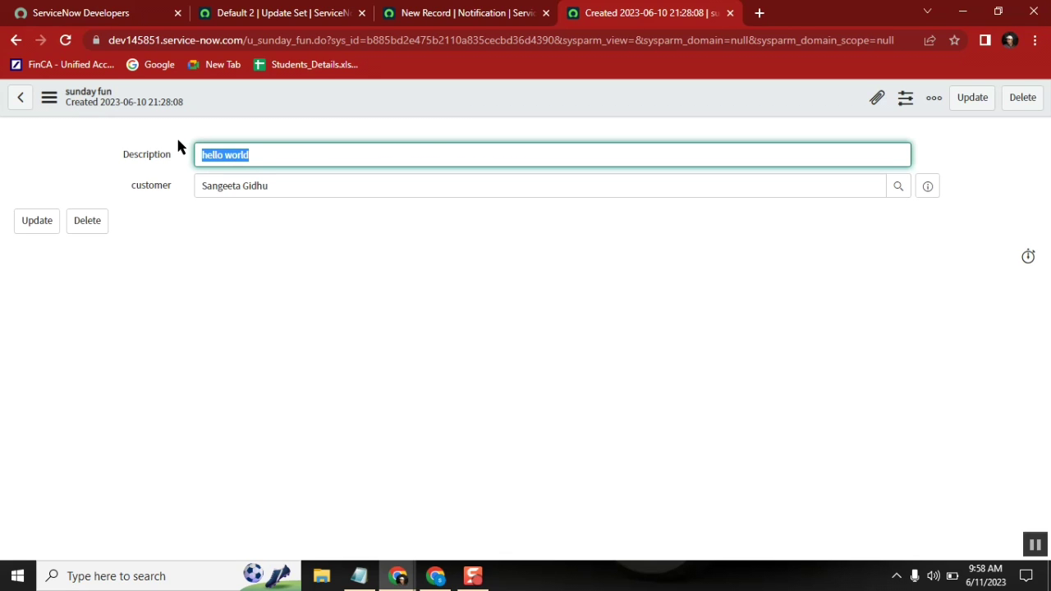
pyautogui.rightClick(300, 95)
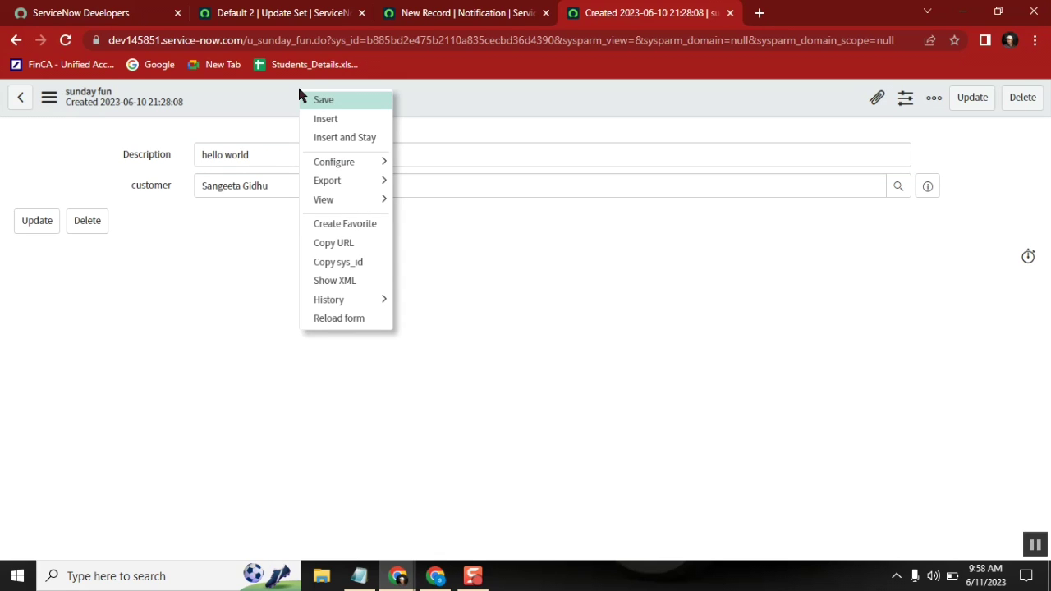
pyautogui.click(466, 13)
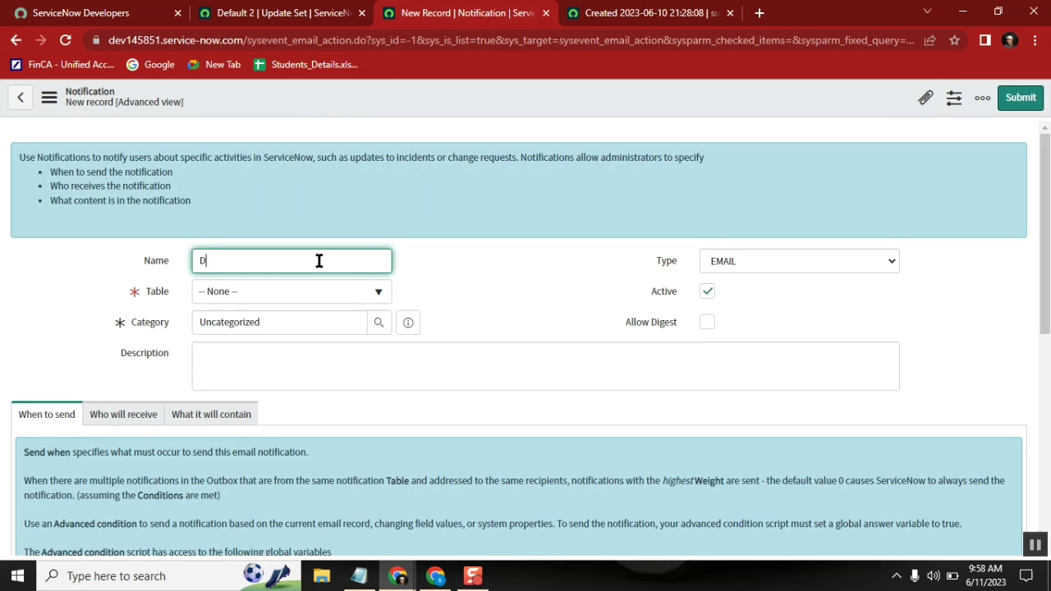
# Step: Name the notification 'sunday description changed' and set its Table to sunday fun [u_sunday_fun]
pyautogui.write('sunday descriptio')
pyautogui.write('n changed')
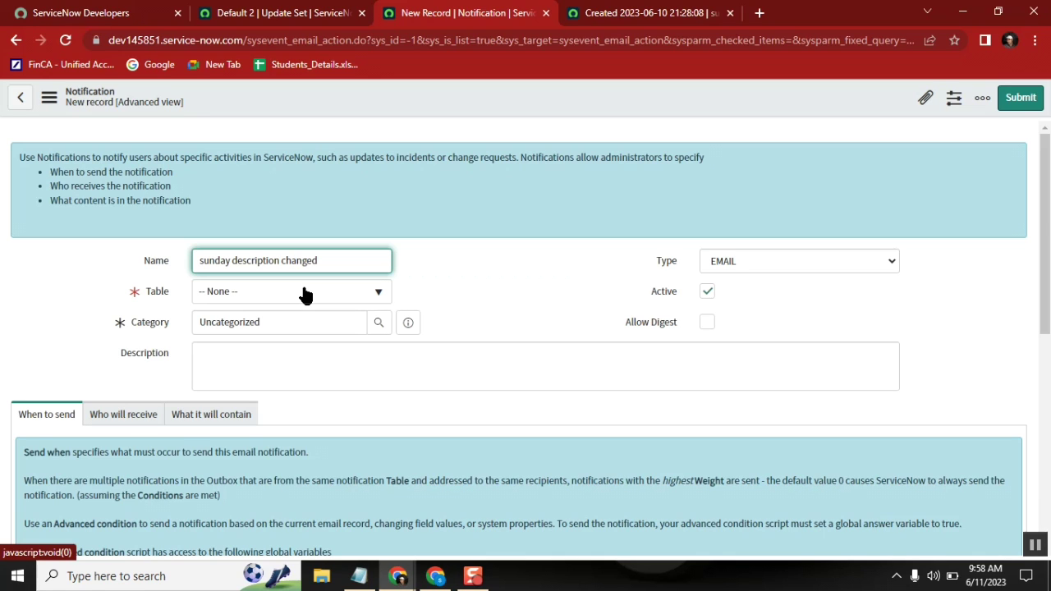
pyautogui.click(304, 293)
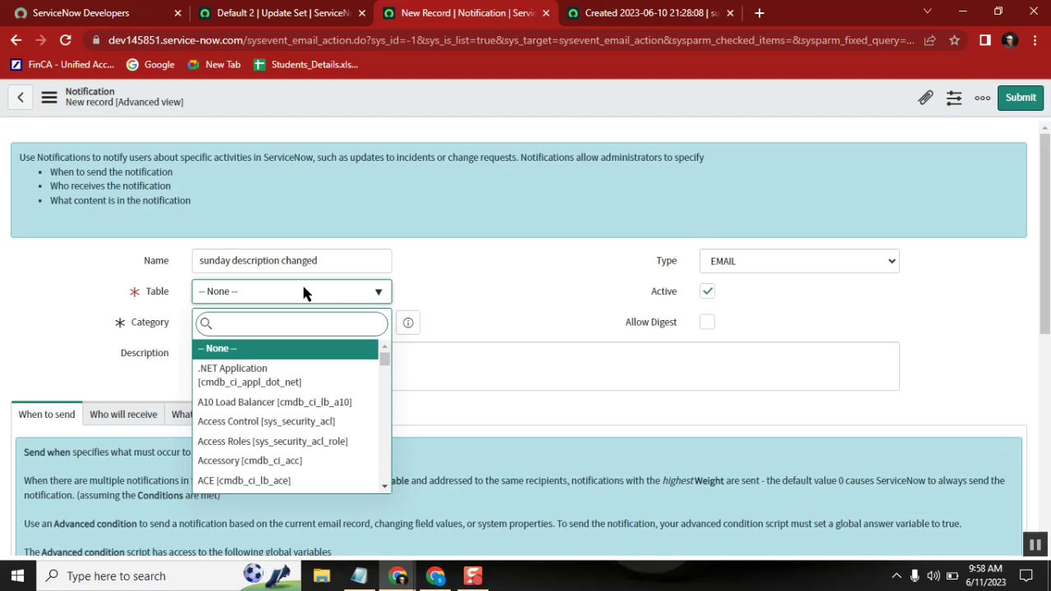
pyautogui.write('u')
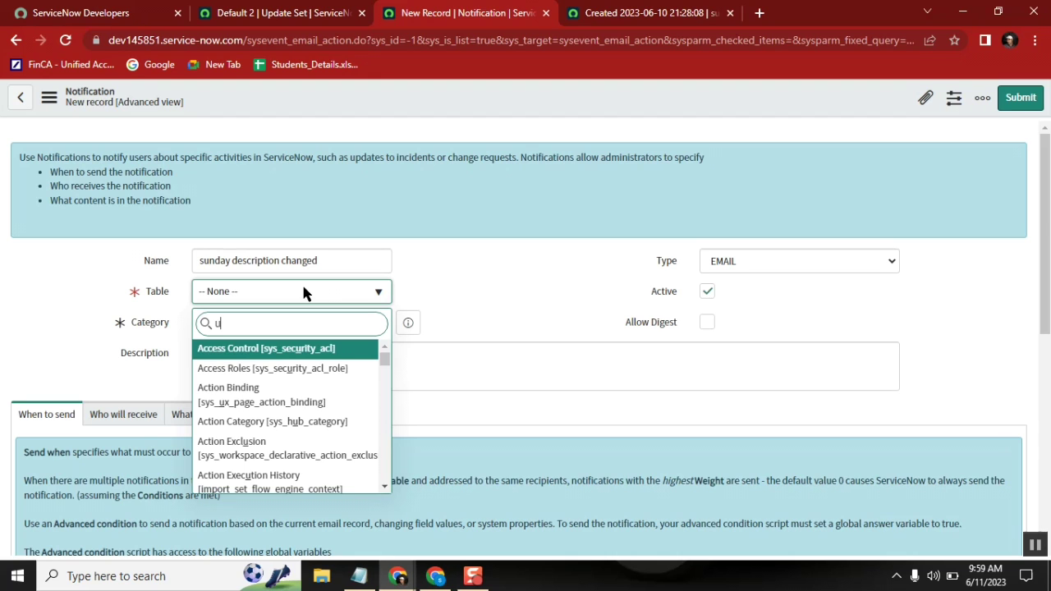
pyautogui.write('_sun')
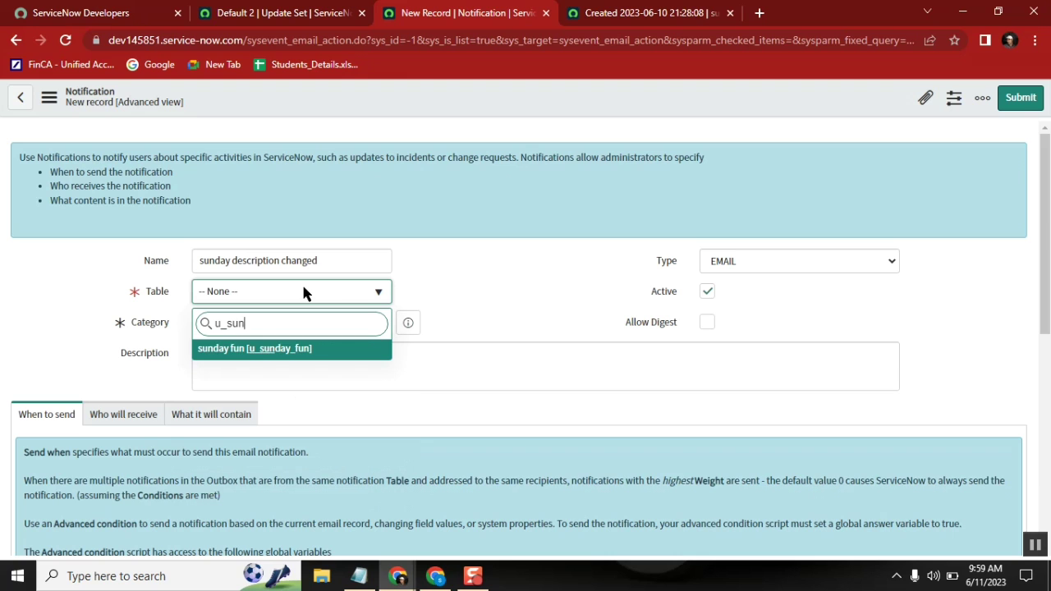
pyautogui.click(298, 353)
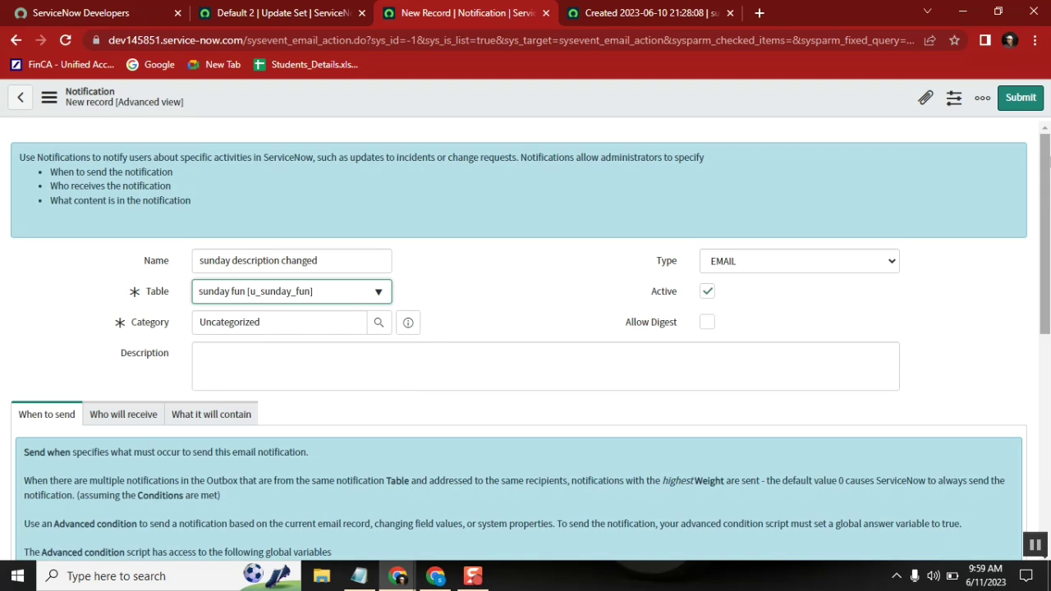
pyautogui.scroll(-1, 1047, 237)
pyautogui.scroll(-5, 1047, 237)
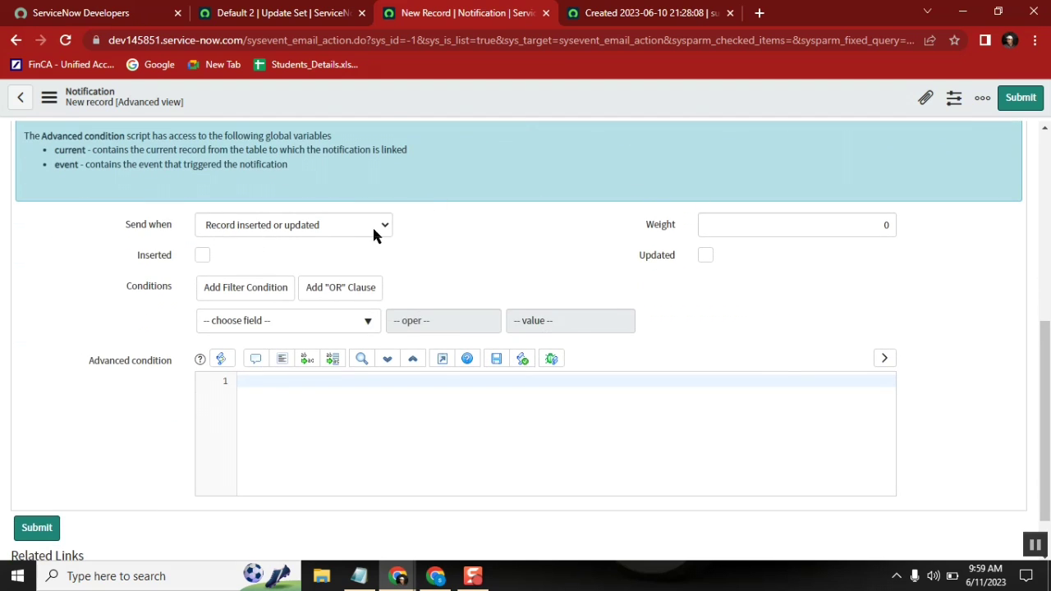
# Step: Check Updated, add the condition 'Description changes', and bring up the Who will receive section
pyautogui.click(704, 258)
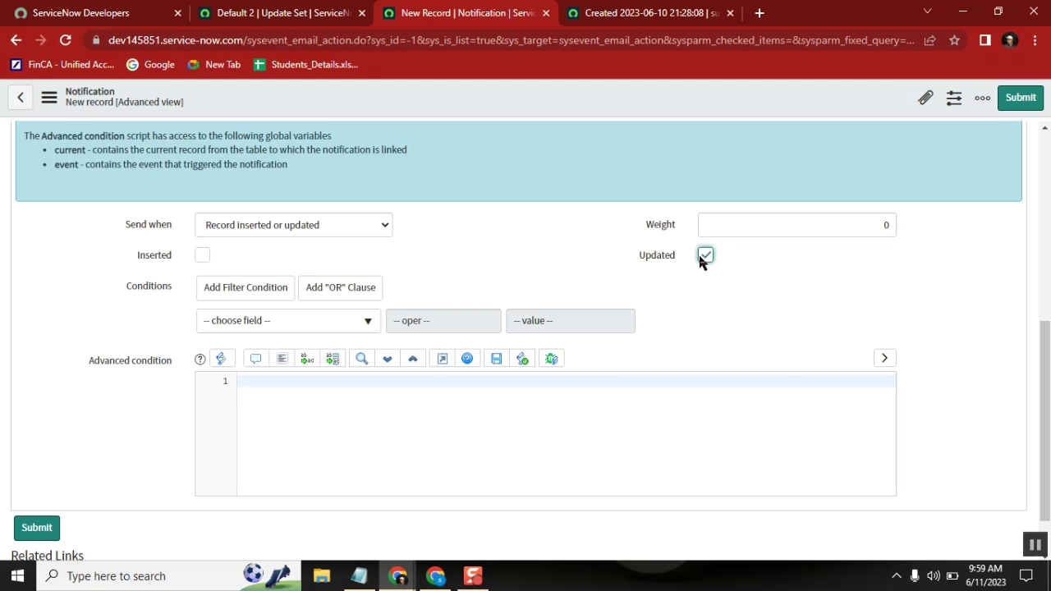
pyautogui.click(320, 320)
pyautogui.write('d')
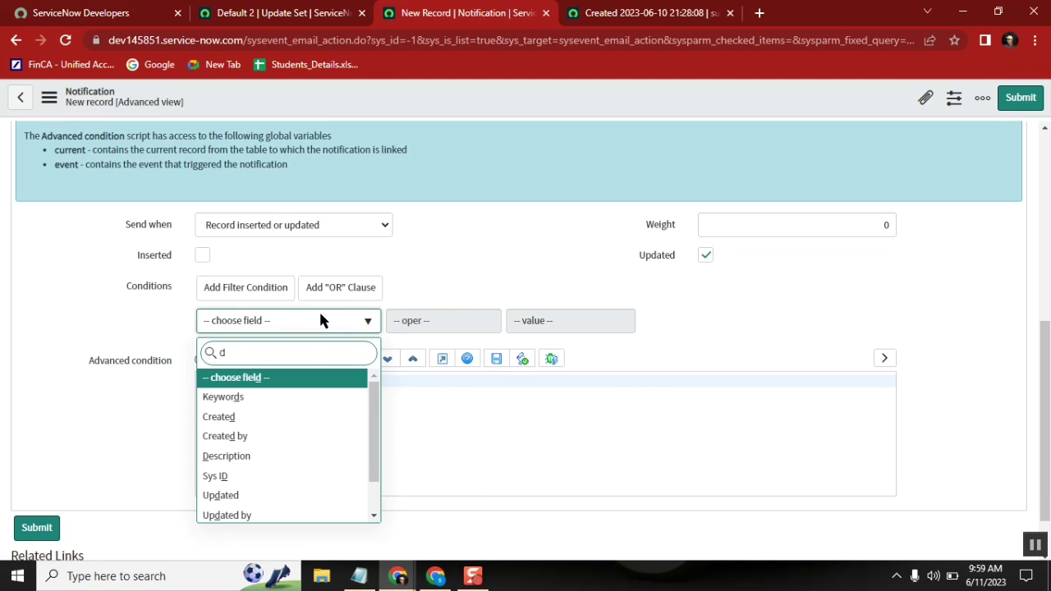
pyautogui.click(264, 457)
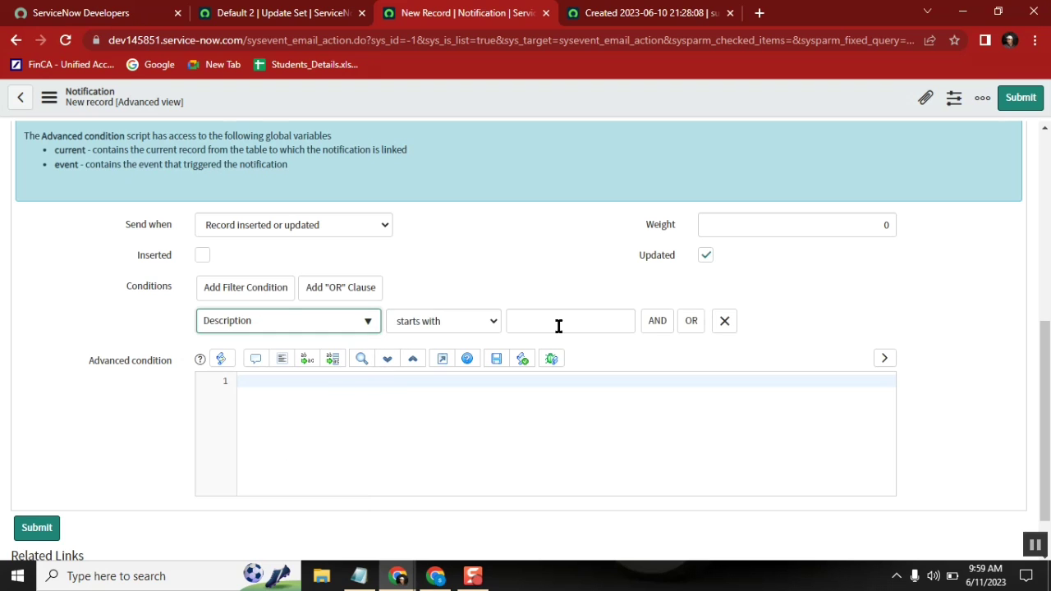
pyautogui.click(464, 325)
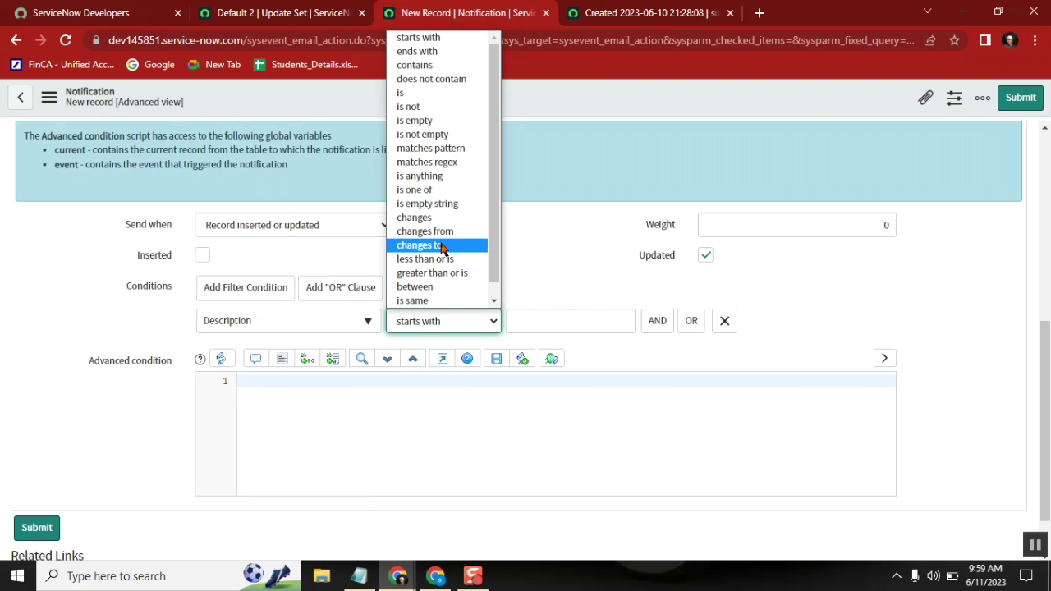
pyautogui.click(434, 218)
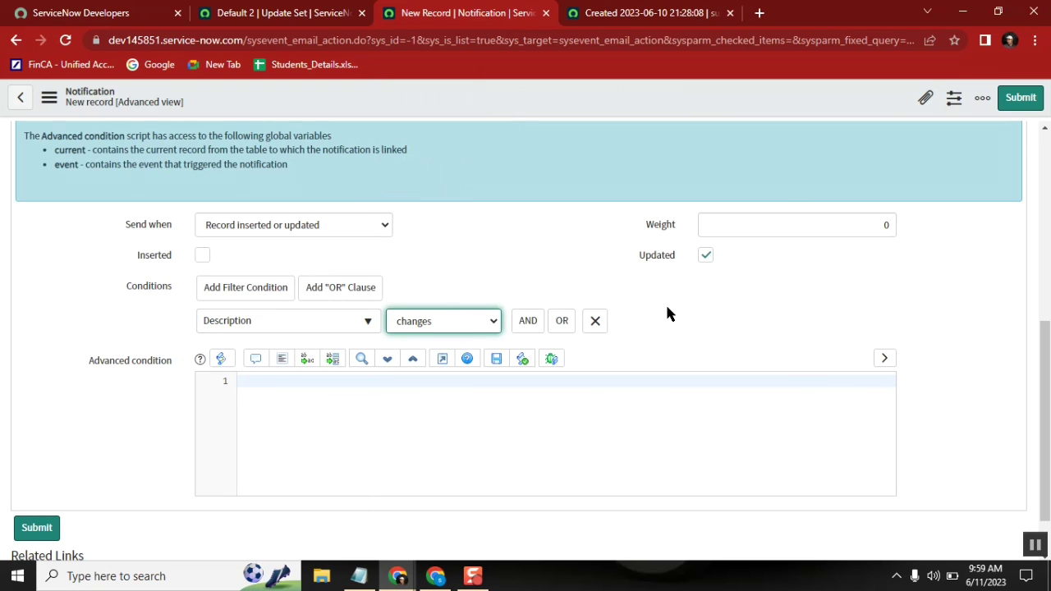
pyautogui.scroll(3, 1047, 364)
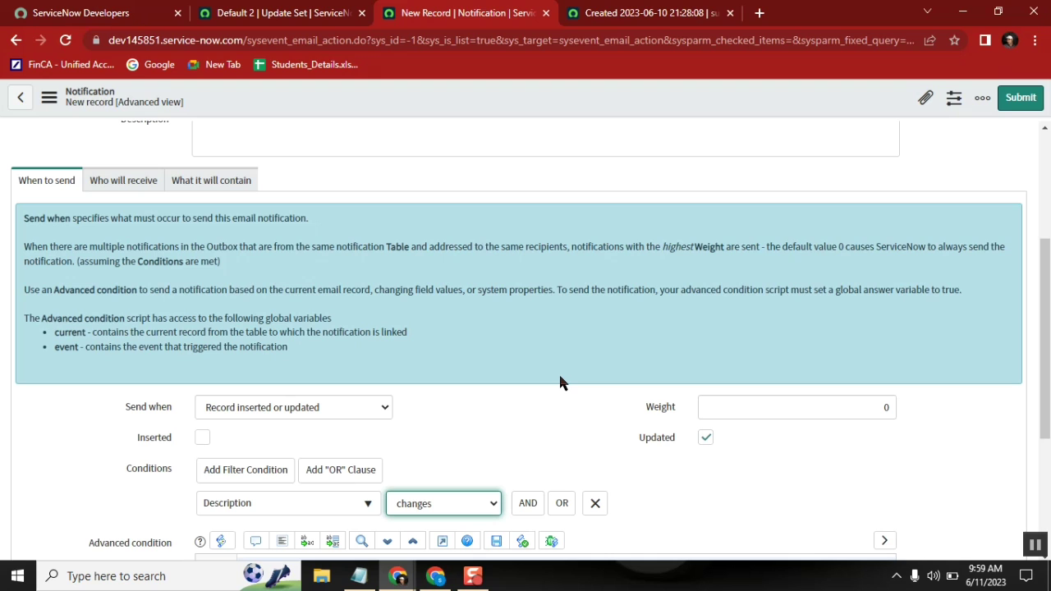
pyautogui.click(131, 180)
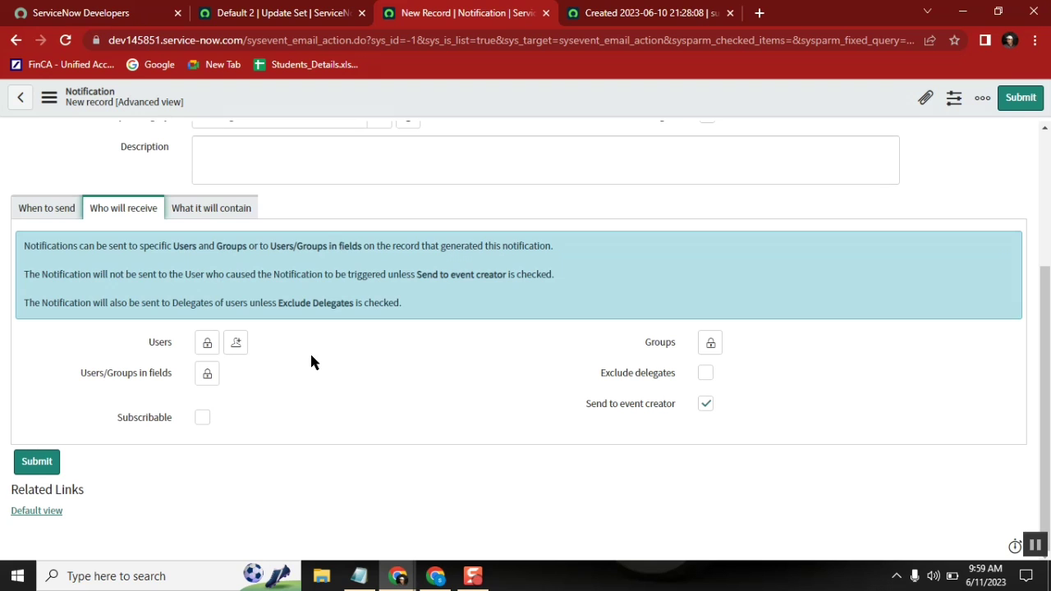
# Step: Check the record's customer value, then look at the Users recipient lookup without changing it
pyautogui.click(630, 14)
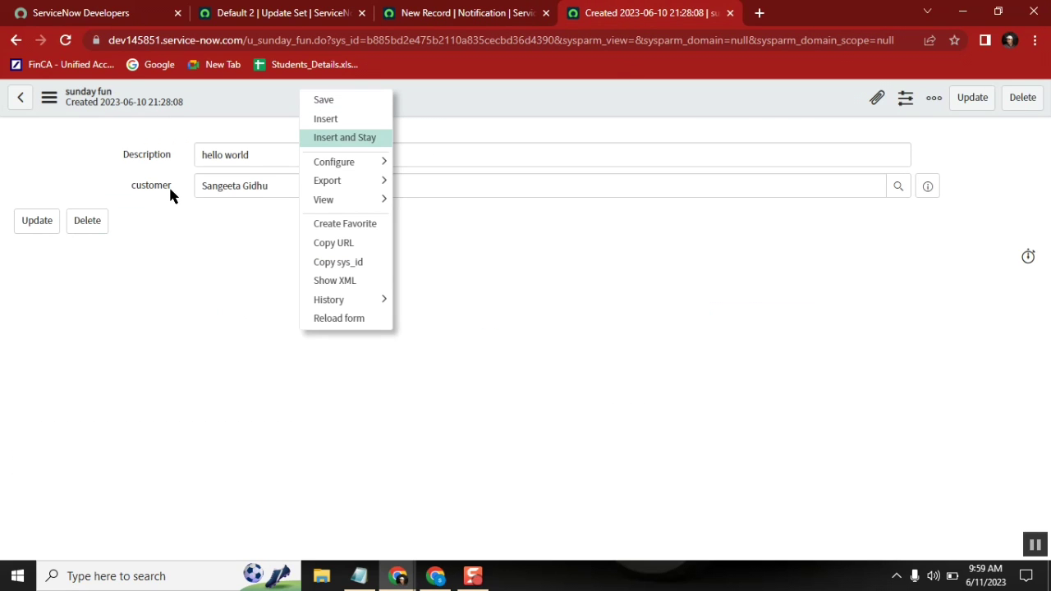
pyautogui.moveTo(170, 191); pyautogui.dragTo(140, 193)
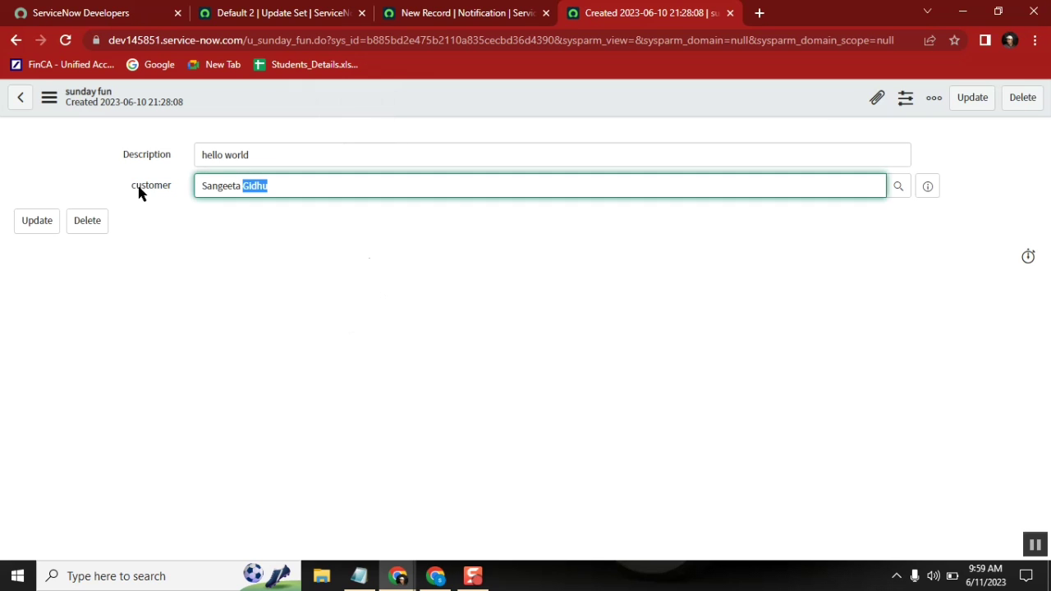
pyautogui.click(379, 255)
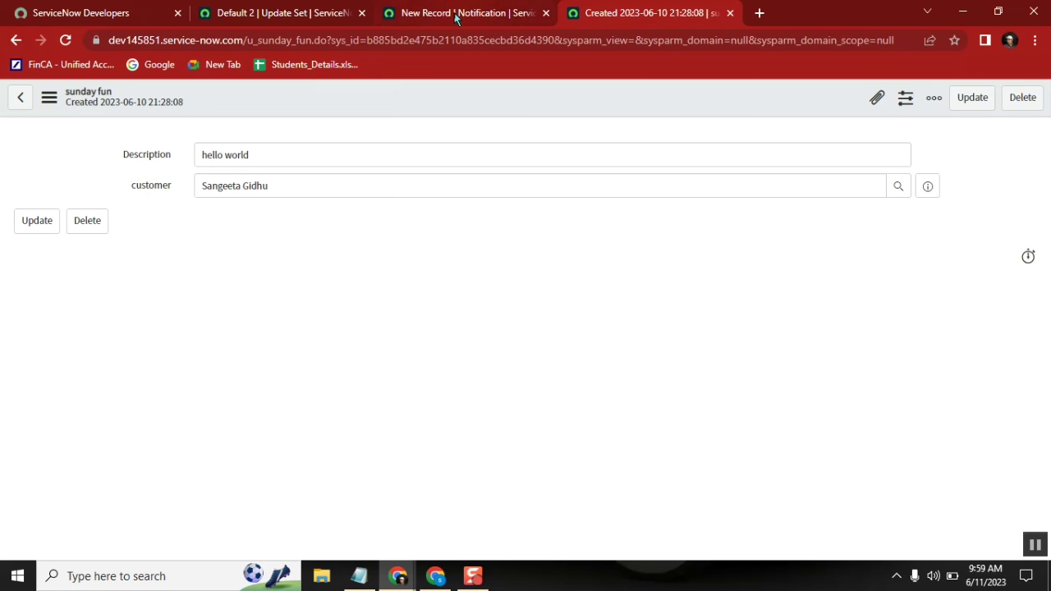
pyautogui.click(456, 14)
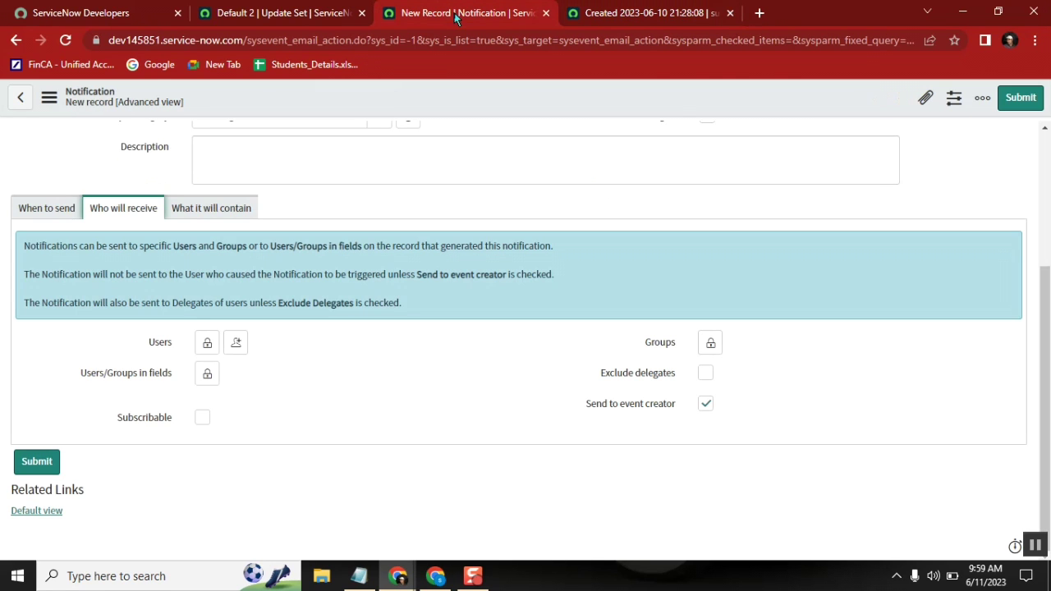
pyautogui.click(208, 344)
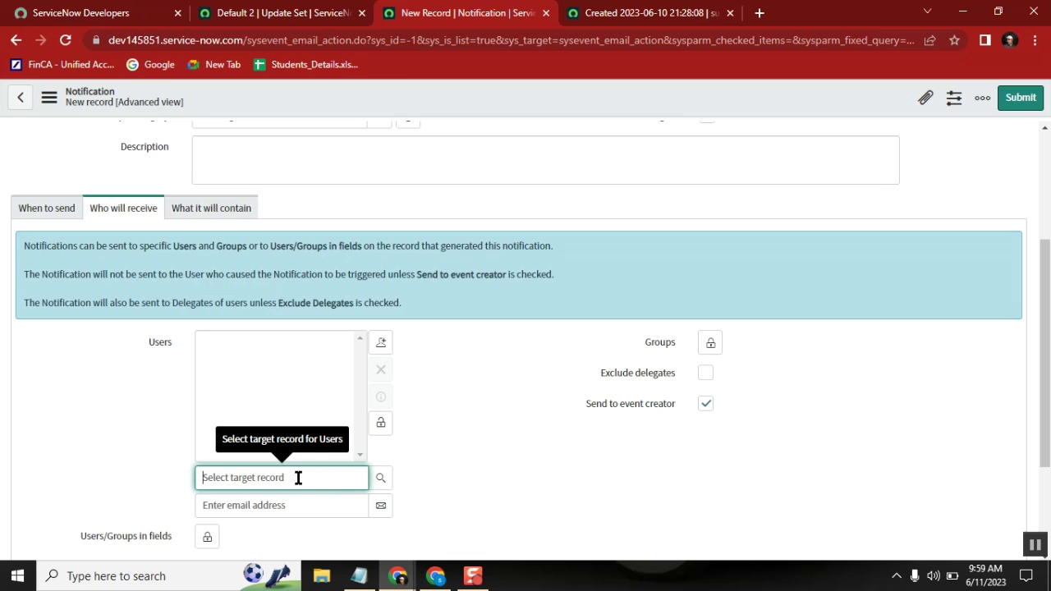
pyautogui.click(380, 481)
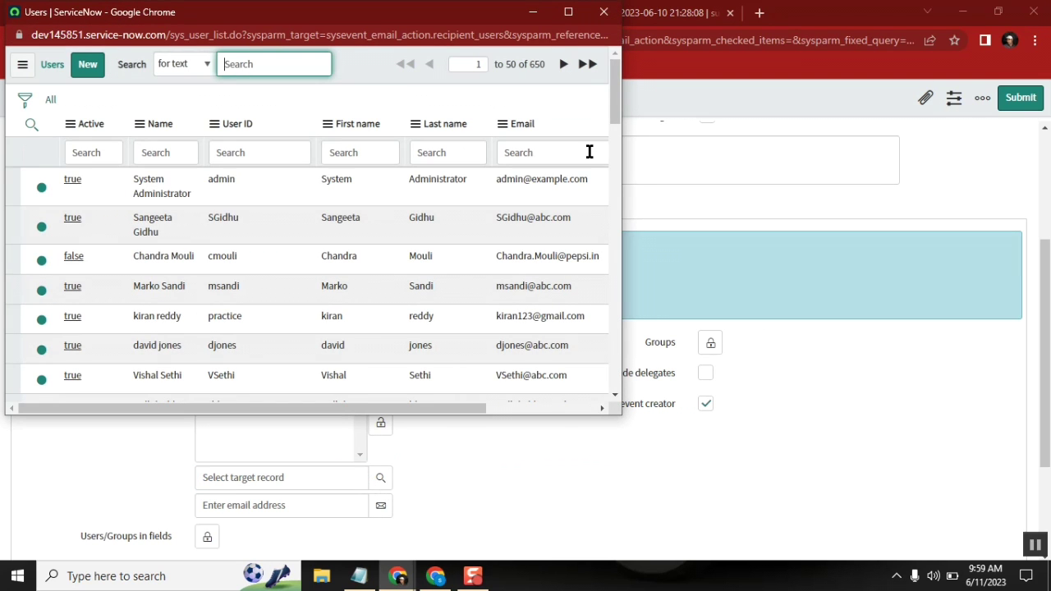
pyautogui.click(604, 12)
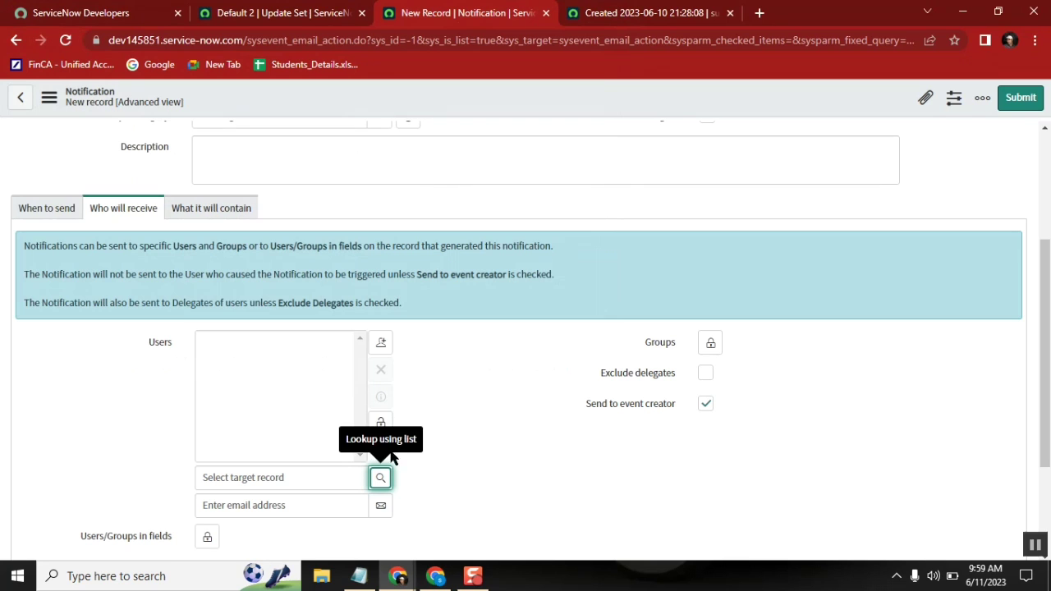
pyautogui.click(381, 423)
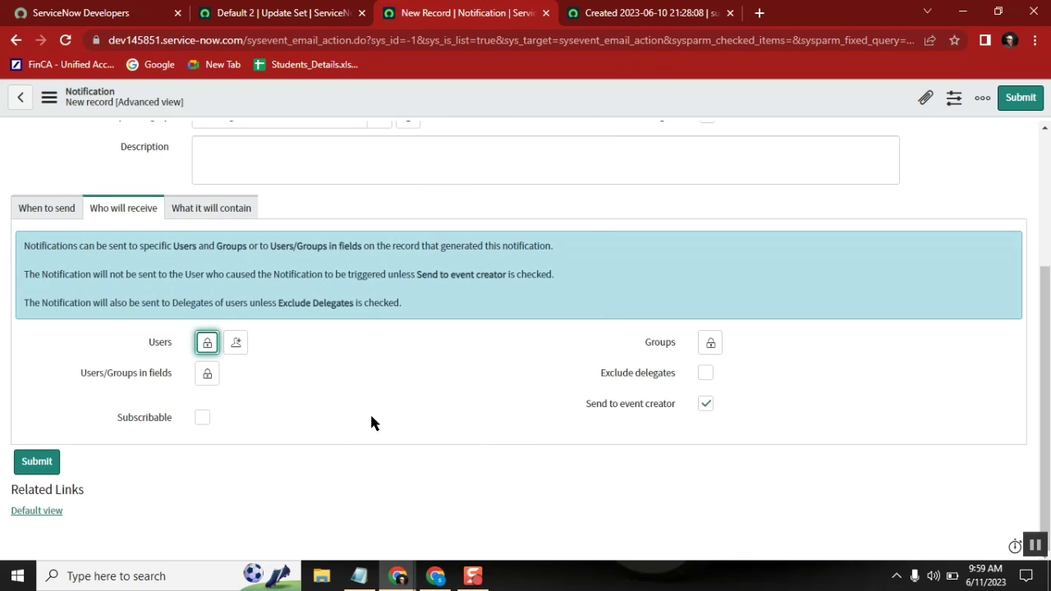
# Step: Move customer into Selected under Users/Groups in fields and lock the recipient chooser
pyautogui.click(206, 373)
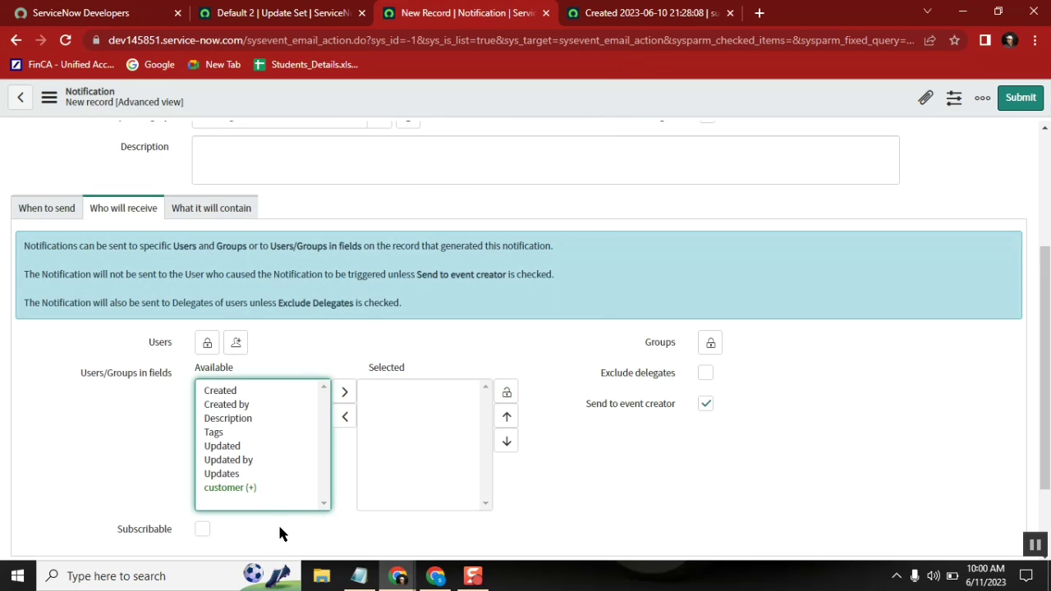
pyautogui.click(226, 488)
pyautogui.click(345, 416)
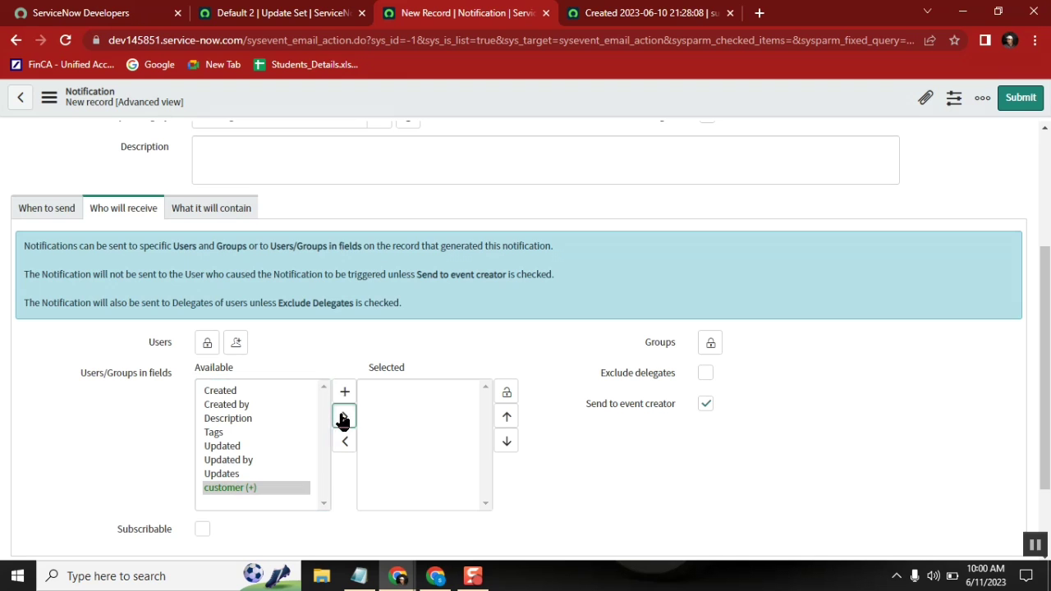
pyautogui.scroll(-3, 1045, 375)
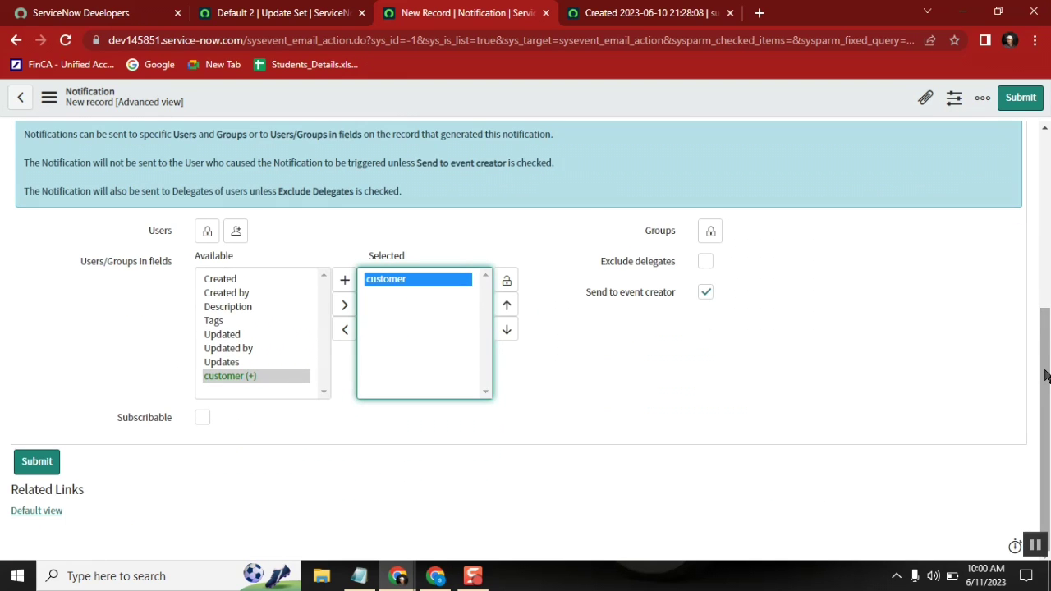
pyautogui.scroll(1, 1044, 375)
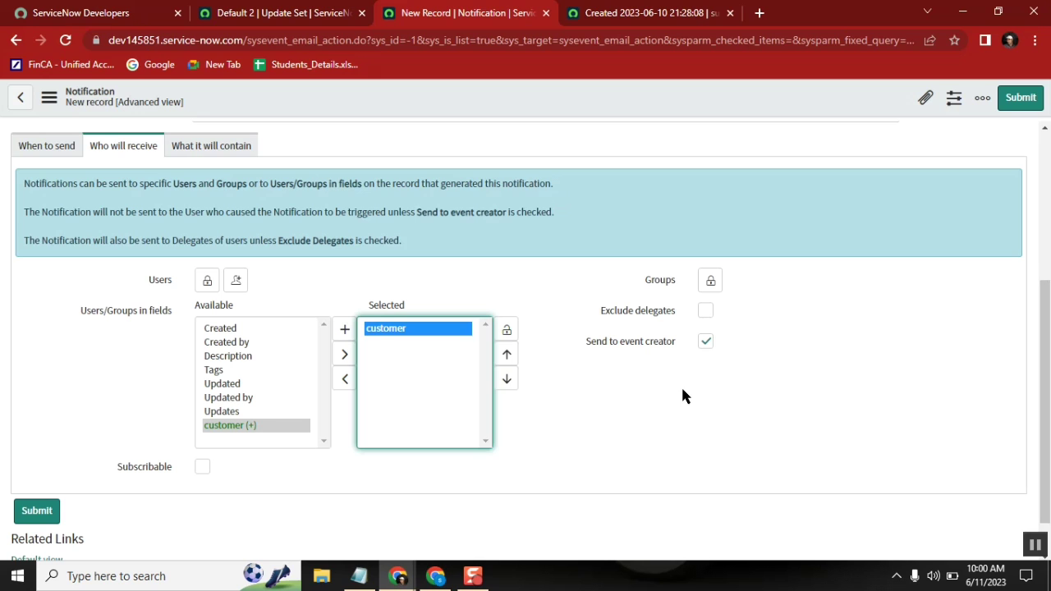
pyautogui.click(682, 389)
pyautogui.click(507, 330)
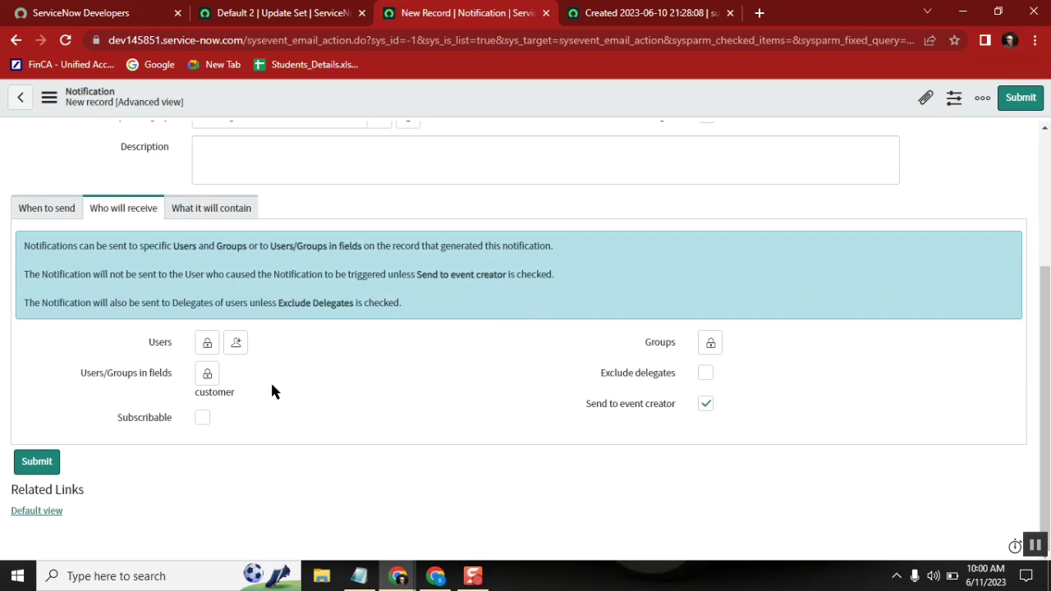
pyautogui.moveTo(77, 378); pyautogui.dragTo(170, 378)
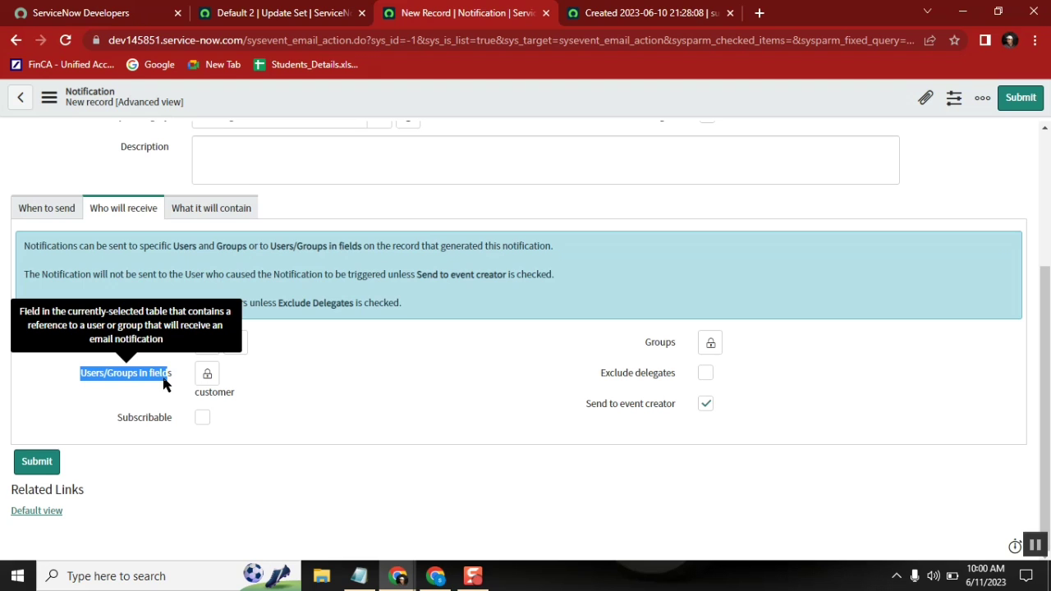
pyautogui.click(207, 373)
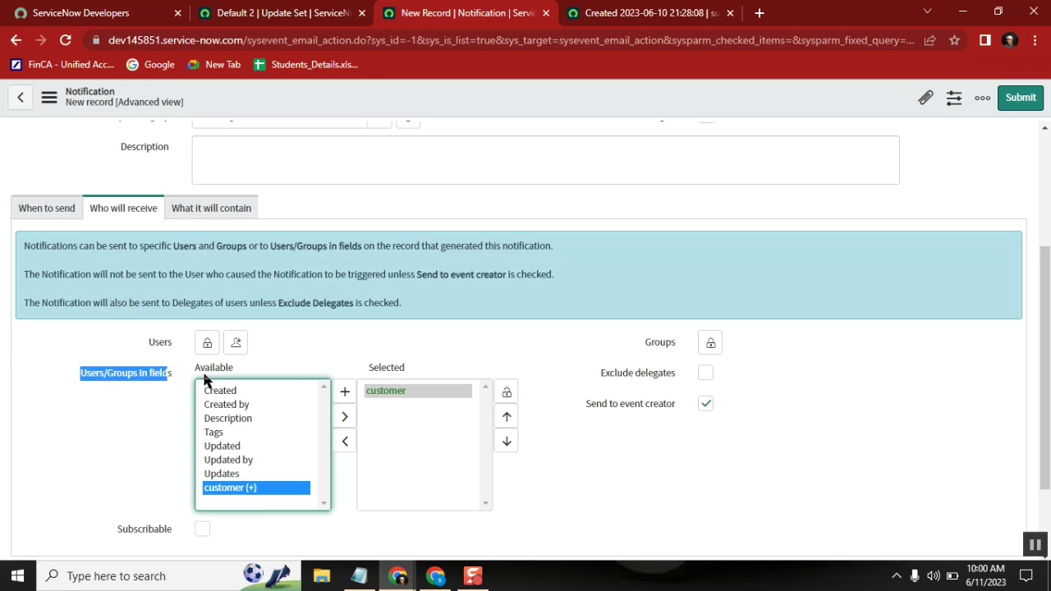
pyautogui.click(328, 345)
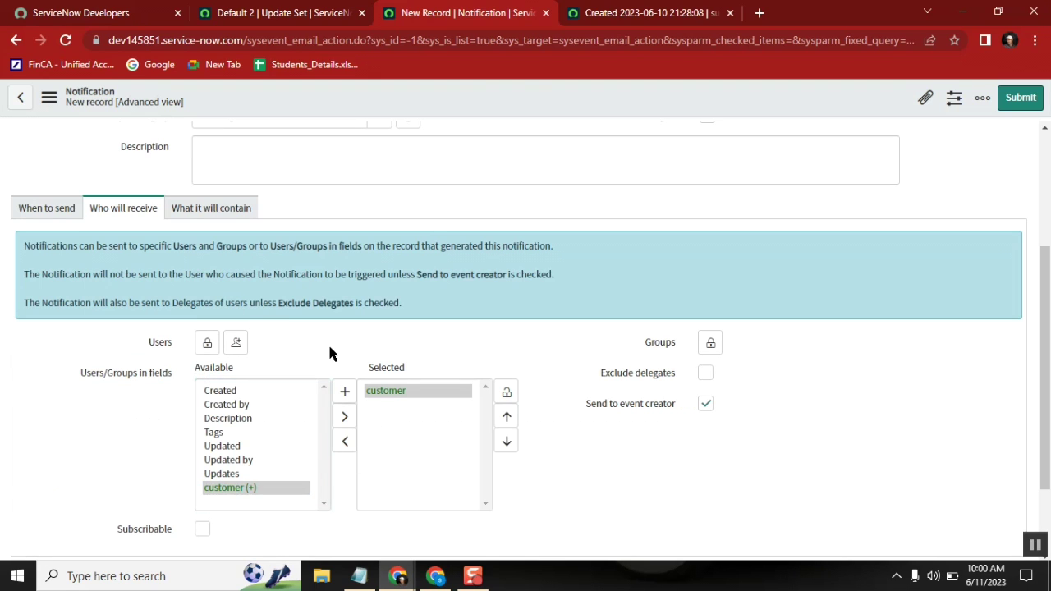
pyautogui.click(511, 397)
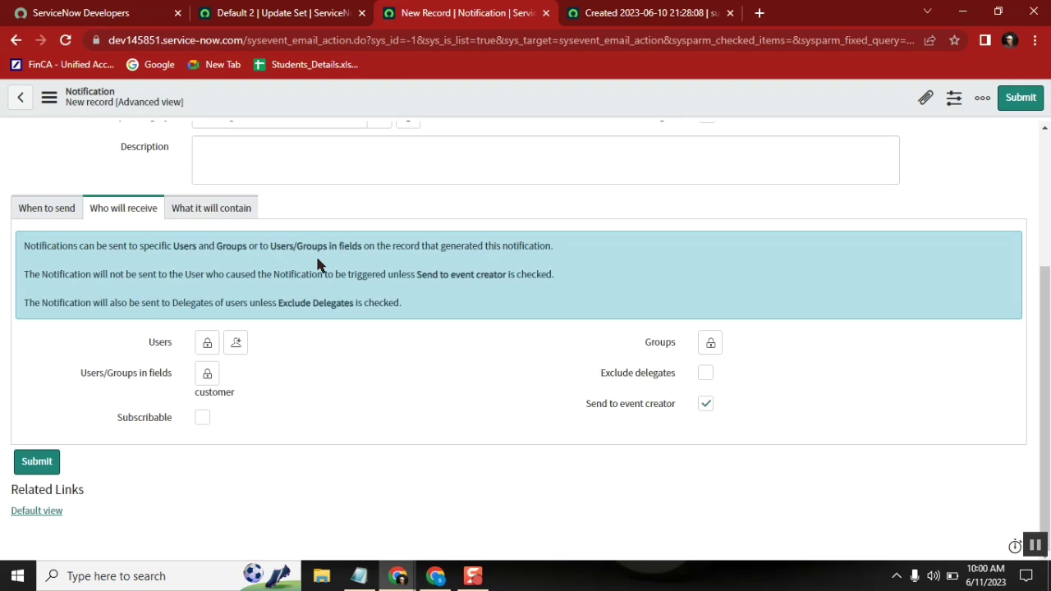
# Step: Visit the Subject field on What it will contain, then return to the sunday fun record
pyautogui.click(229, 215)
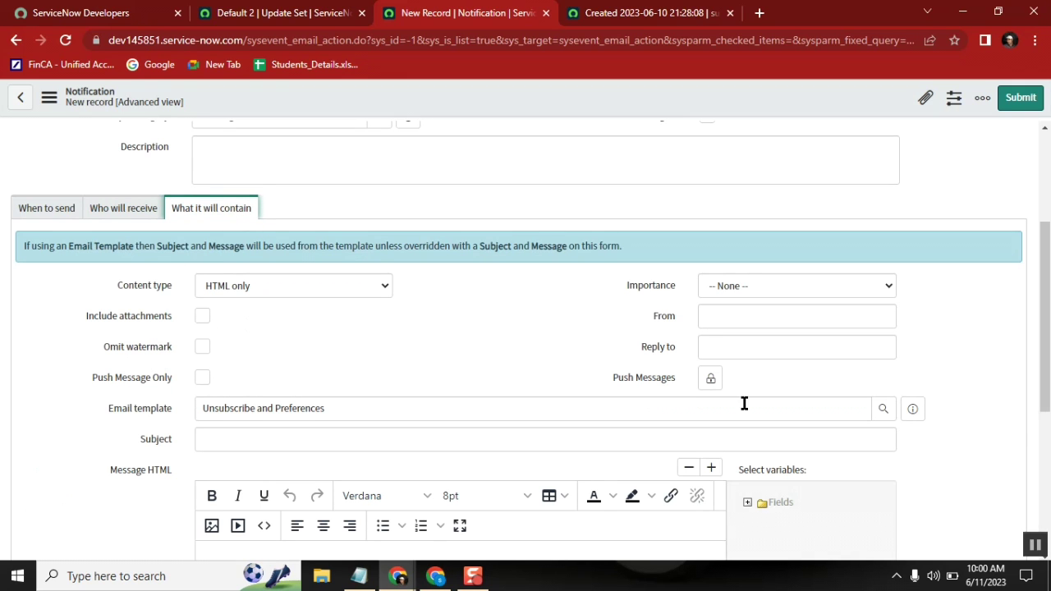
pyautogui.moveTo(1045, 270); pyautogui.dragTo(1045, 349)
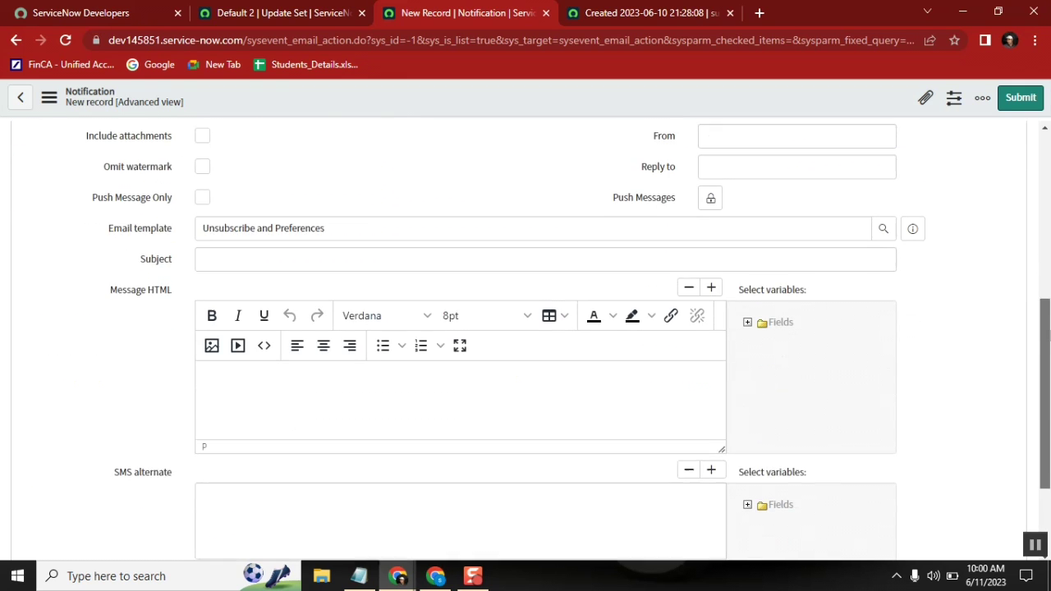
pyautogui.click(450, 253)
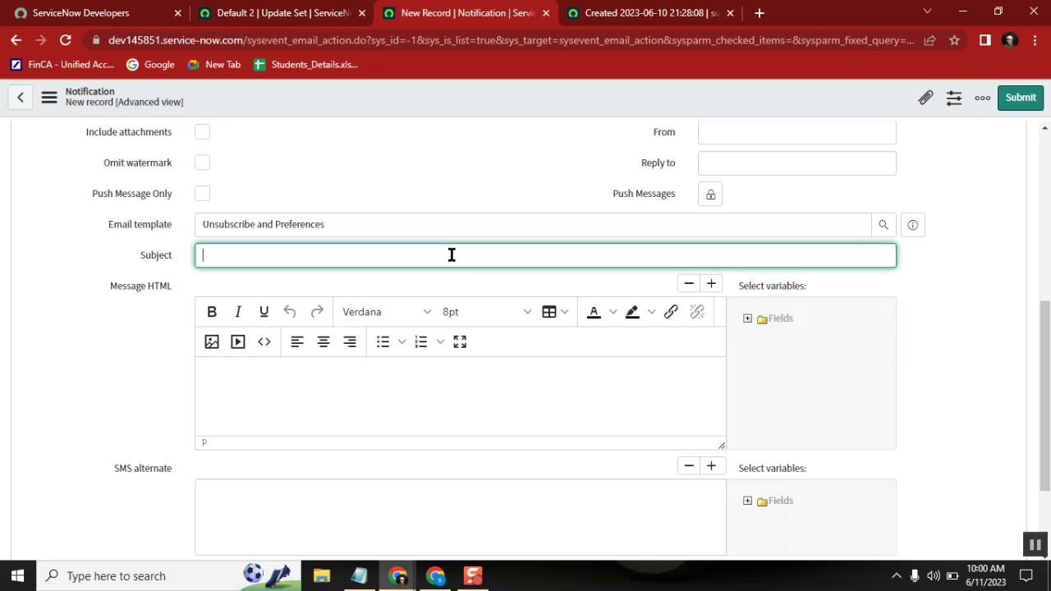
pyautogui.click(635, 13)
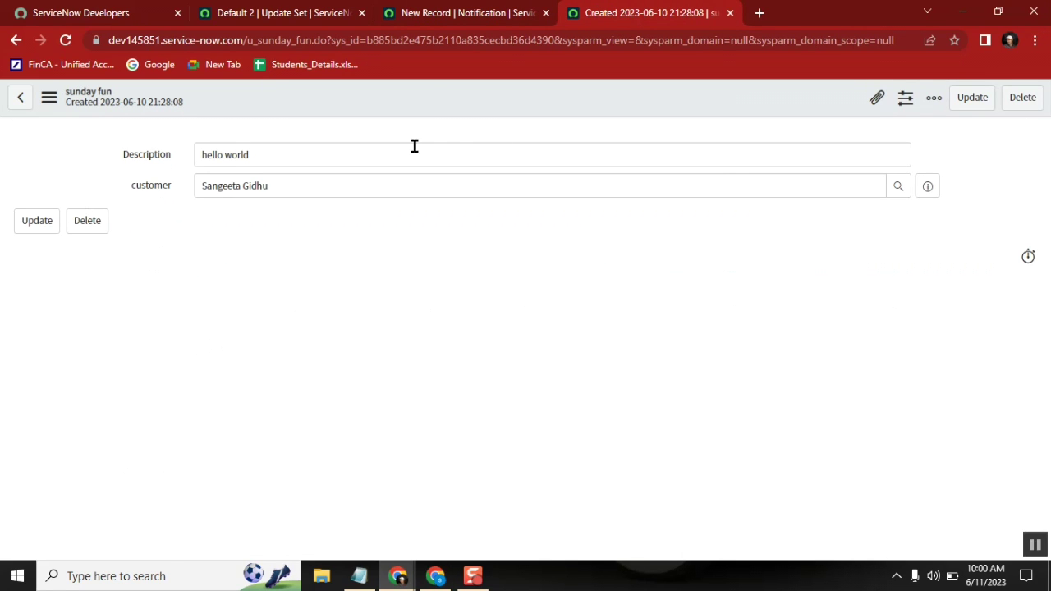
# Step: Turn on auto-numbering for the sunday fun table (prefix SUN, starting at 1000) and save
pyautogui.rightClick(432, 92)
pyautogui.moveTo(476, 159)
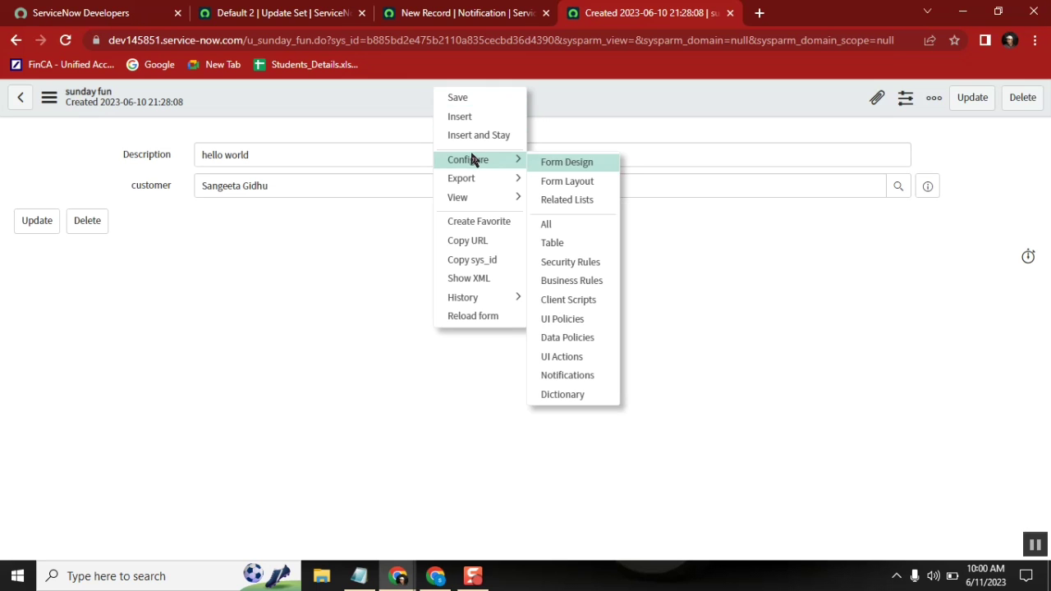
pyautogui.click(587, 244)
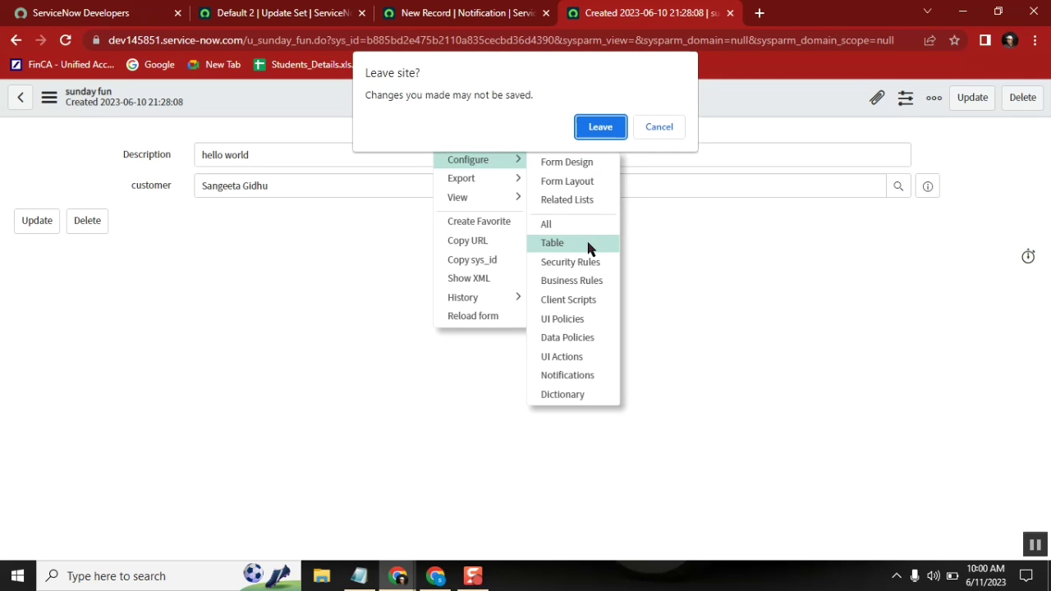
pyautogui.click(588, 128)
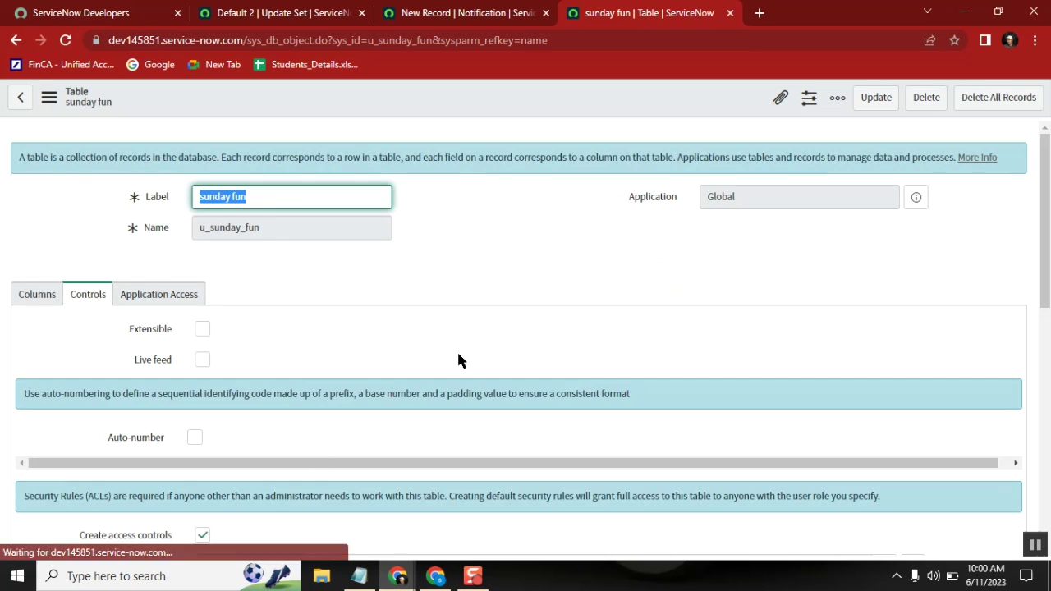
pyautogui.click(195, 437)
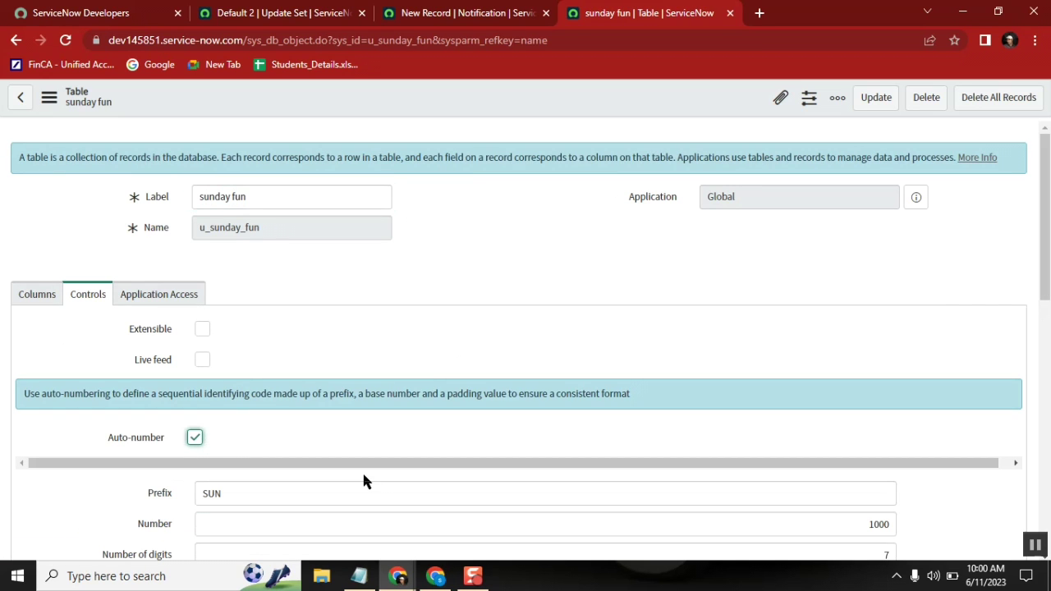
pyautogui.moveTo(1046, 160); pyautogui.dragTo(1047, 158)
pyautogui.rightClick(663, 87)
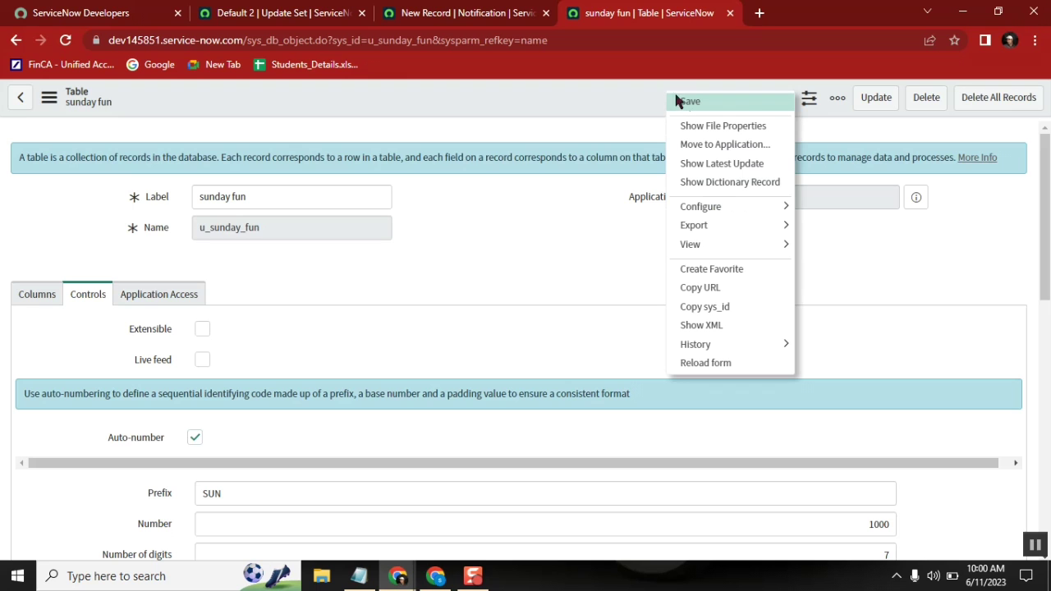
pyautogui.click(690, 101)
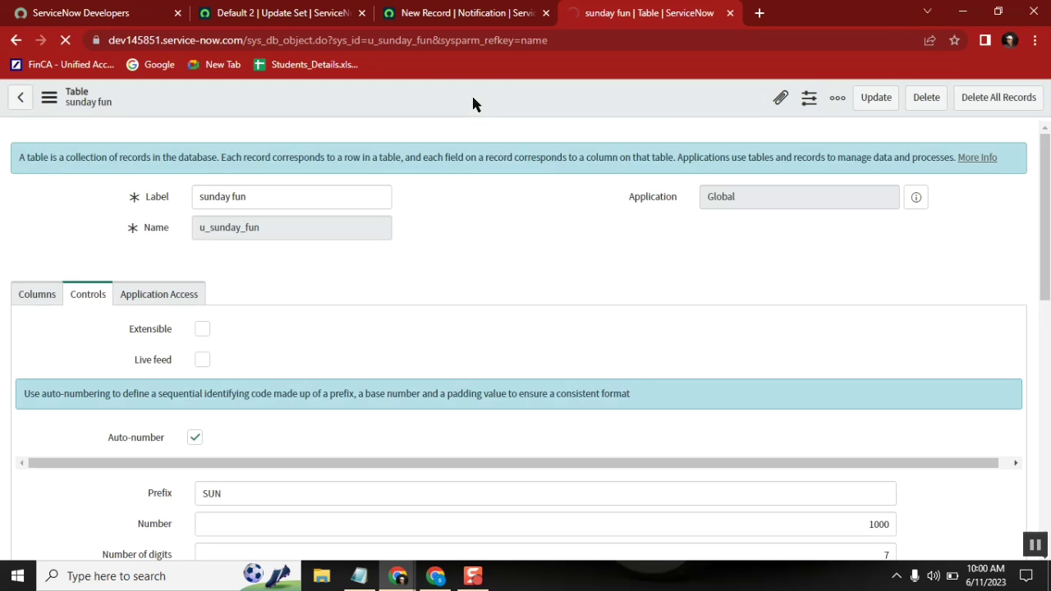
# Step: Enter SUN100001 as the sunday fun record's Number and save the record
pyautogui.click(17, 39)
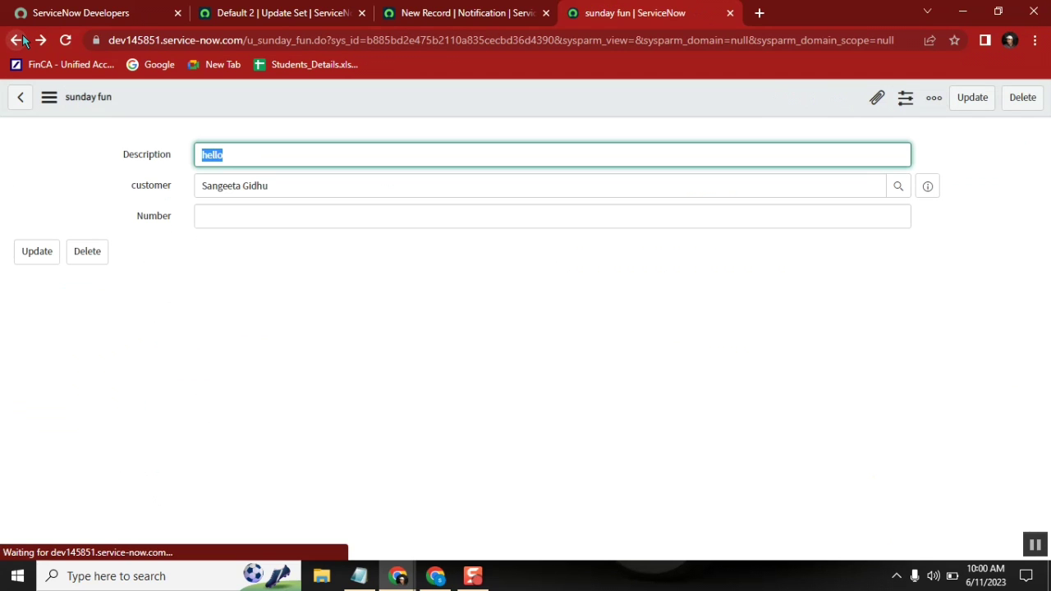
pyautogui.click(594, 210)
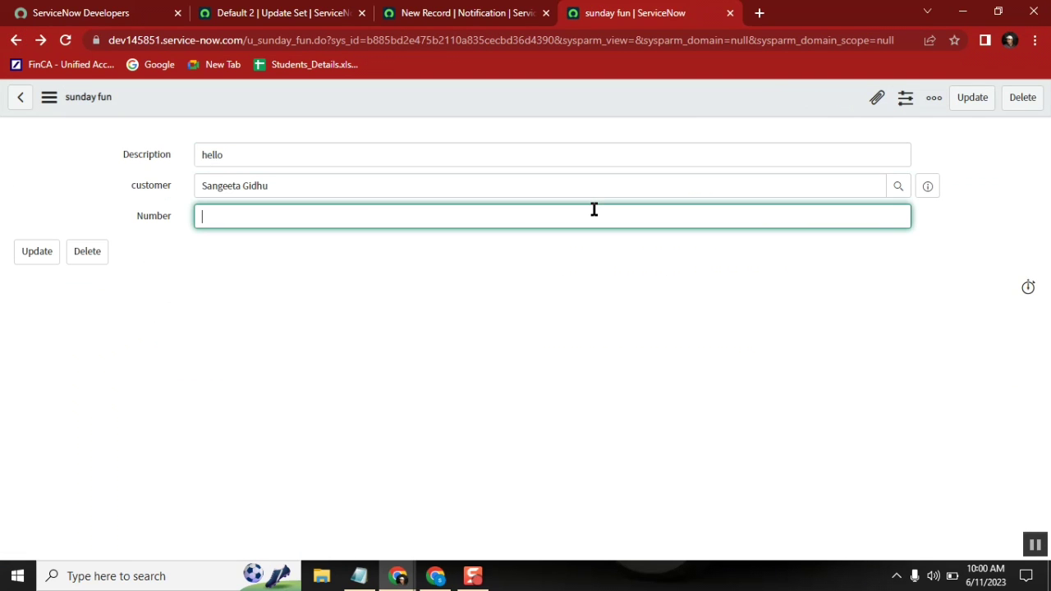
pyautogui.write('SUN100001')
pyautogui.rightClick(519, 81)
pyautogui.click(546, 98)
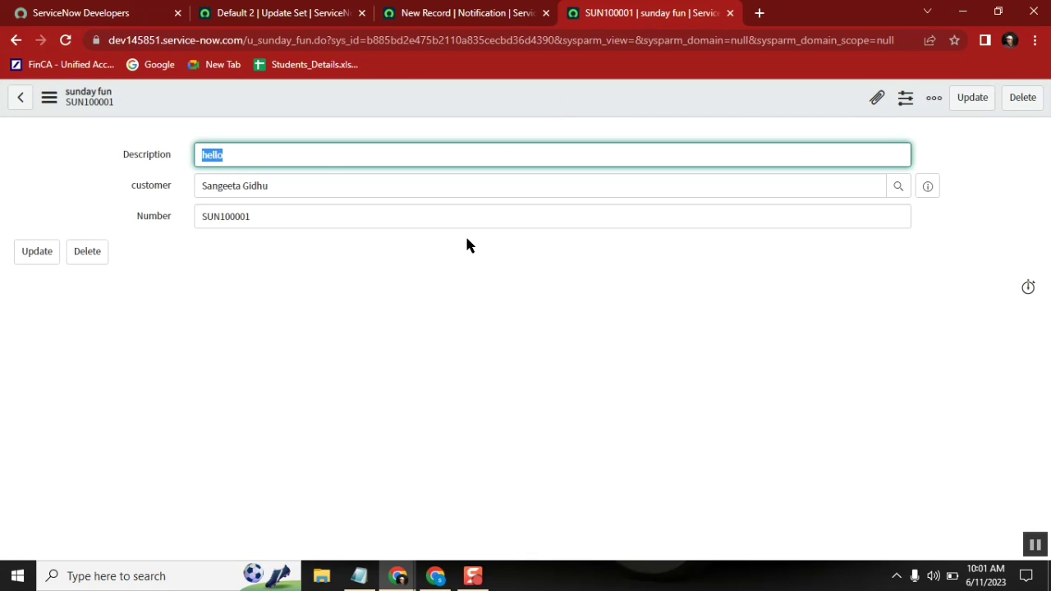
# Step: Insert the Number variable and make the Subject 'Description for ${u_number} has changed'
pyautogui.click(445, 15)
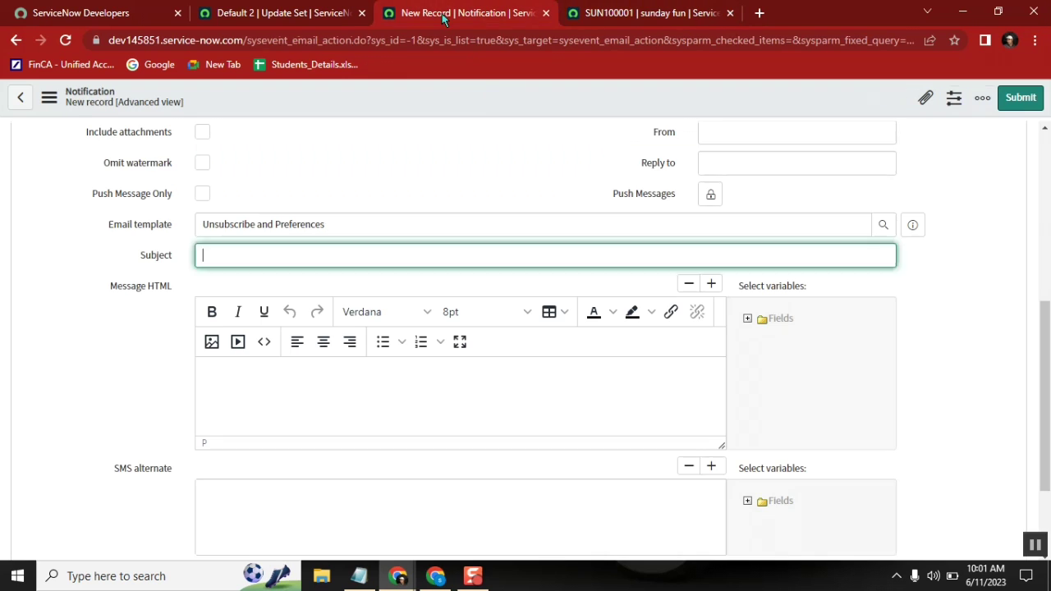
pyautogui.click(746, 319)
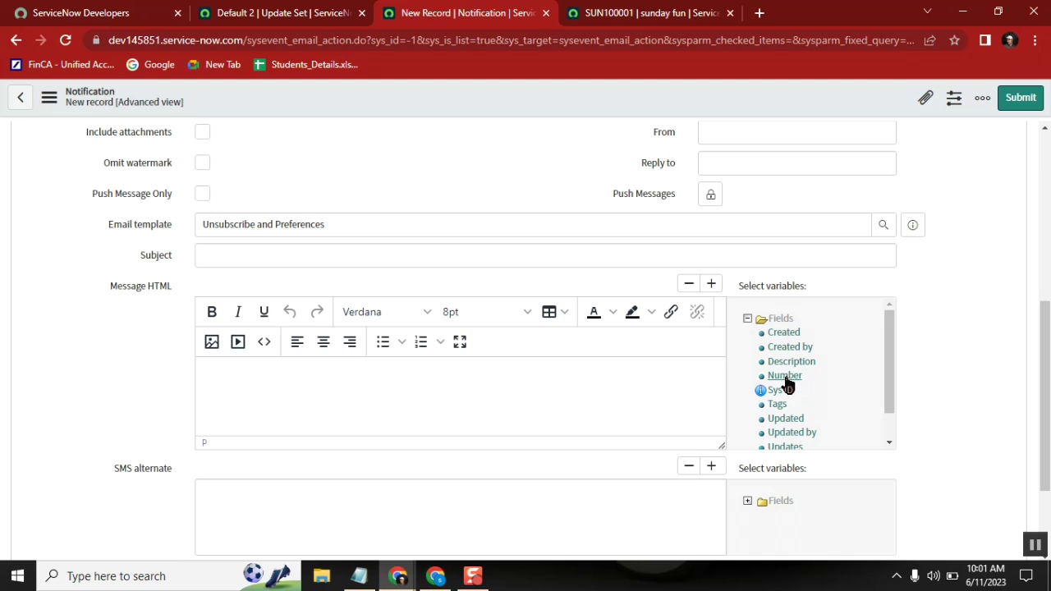
pyautogui.click(785, 376)
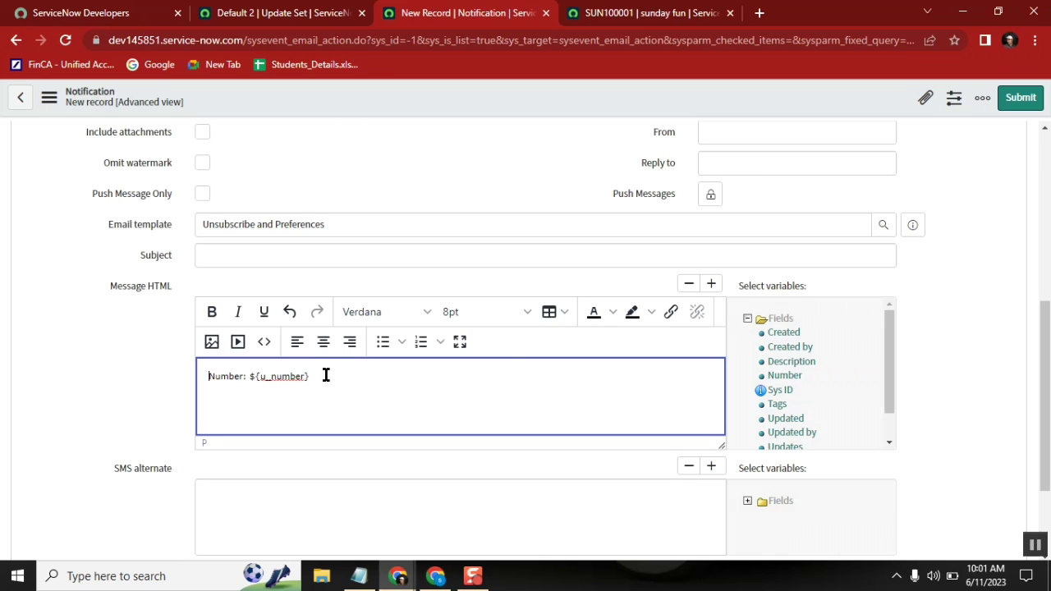
pyautogui.moveTo(321, 375); pyautogui.dragTo(249, 378)
pyautogui.hotkey('ctrl', 'x')
pyautogui.click(228, 254)
pyautogui.hotkey('ctrl', 'v')
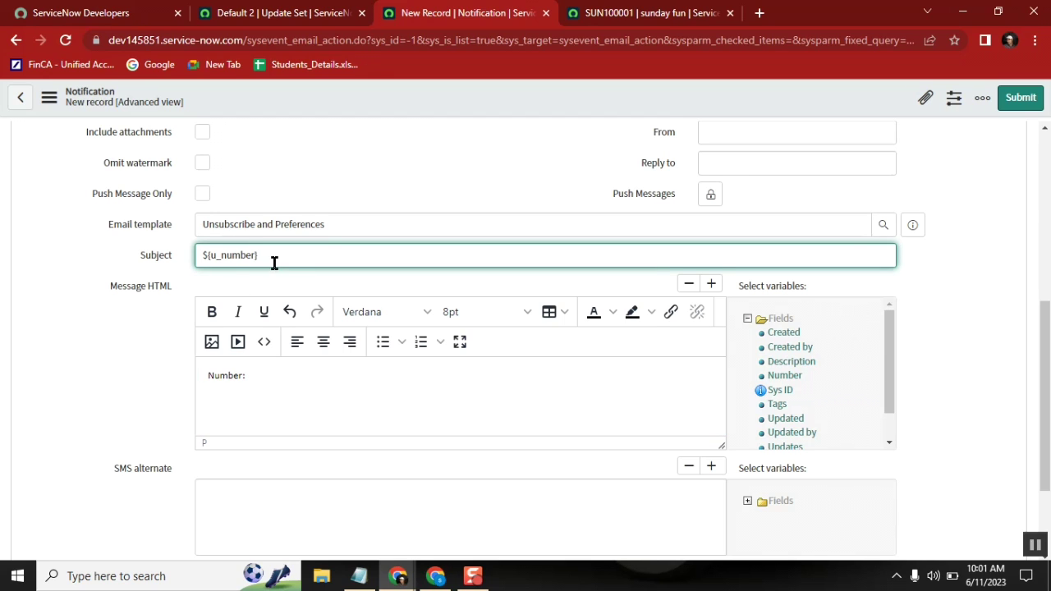
pyautogui.write('has changed')
pyautogui.press('BackSpace')
pyautogui.press('BackSpace')
pyautogui.press('BackSpace')
pyautogui.press('BackSpace')
pyautogui.press('BackSpace')
pyautogui.press('BackSpace')
pyautogui.press('BackSpace')
pyautogui.press('BackSpace')
pyautogui.press('BackSpace')
pyautogui.press('BackSpace')
pyautogui.press('BackSpace')
pyautogui.press('BackSpace')
pyautogui.write('Description for ${u_number} has changed')
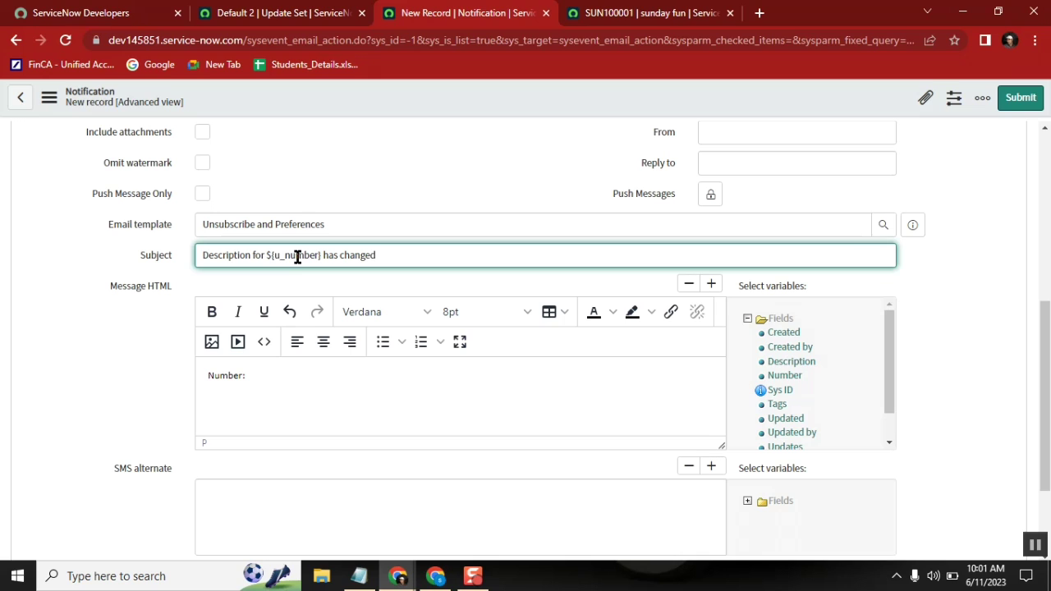
# Step: Start the body with 'Dear Customer ${u_customer.name},' and 'The subjected record description changed to :'
pyautogui.click(275, 371)
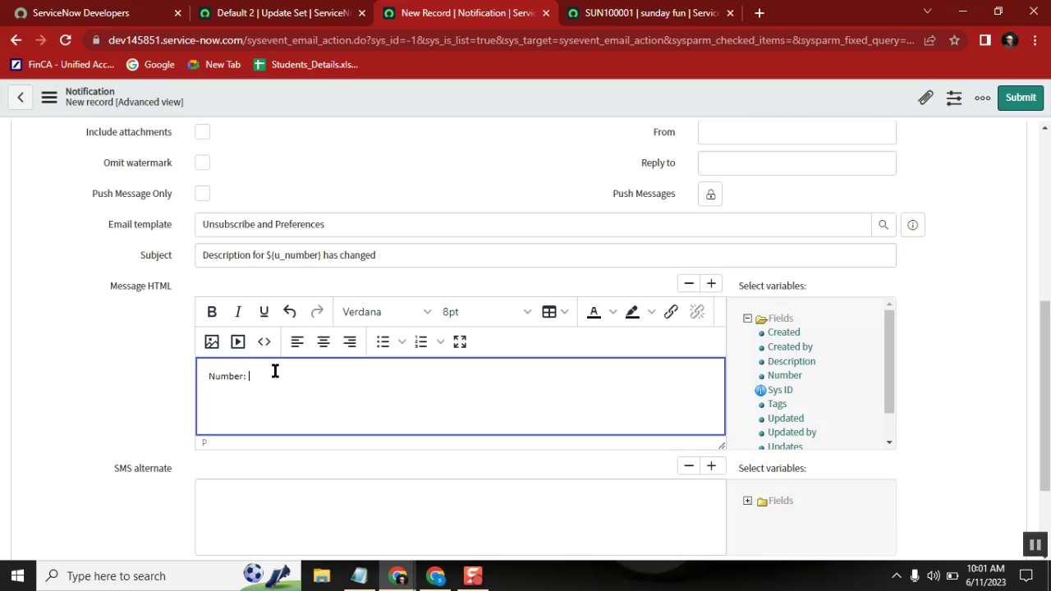
pyautogui.press('BackSpace')
pyautogui.press('BackSpace')
pyautogui.press('BackSpace')
pyautogui.press('BackSpace')
pyautogui.press('BackSpace')
pyautogui.write('Dear Customer')
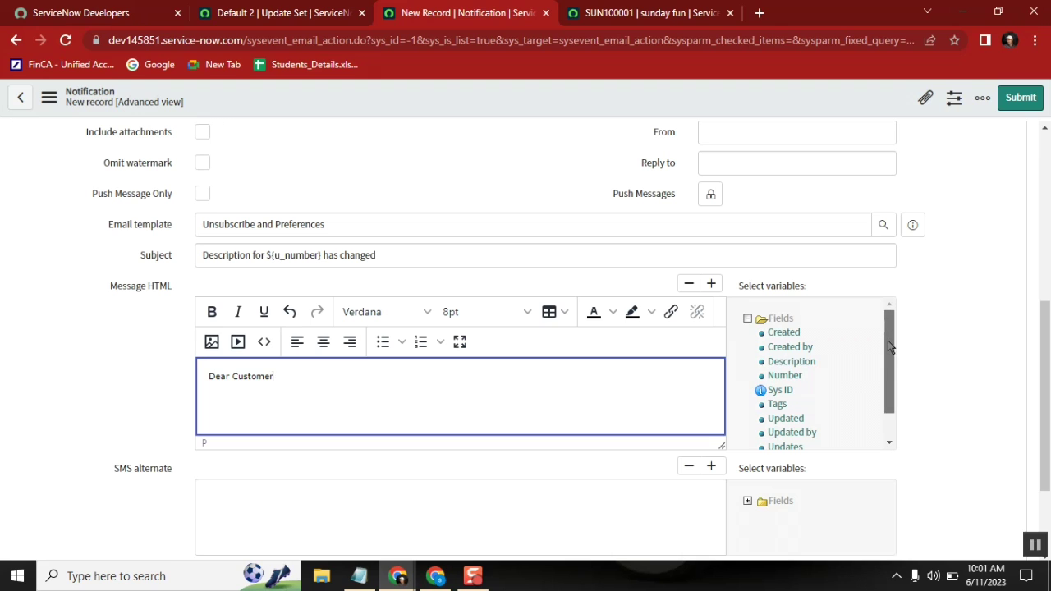
pyautogui.moveTo(888, 346); pyautogui.dragTo(886, 422)
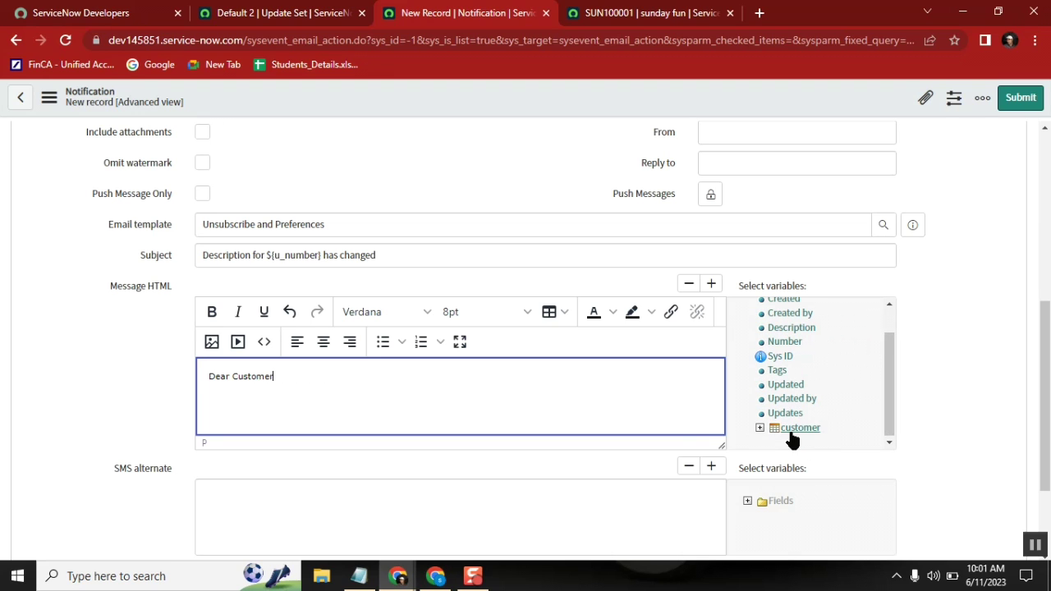
pyautogui.click(759, 427)
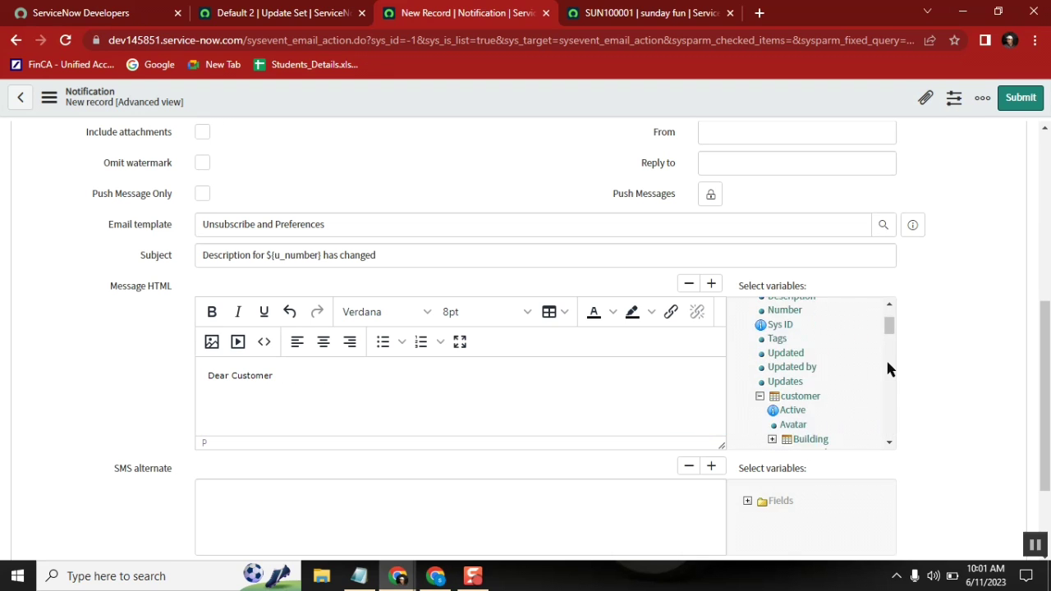
pyautogui.scroll(-4, 886, 368)
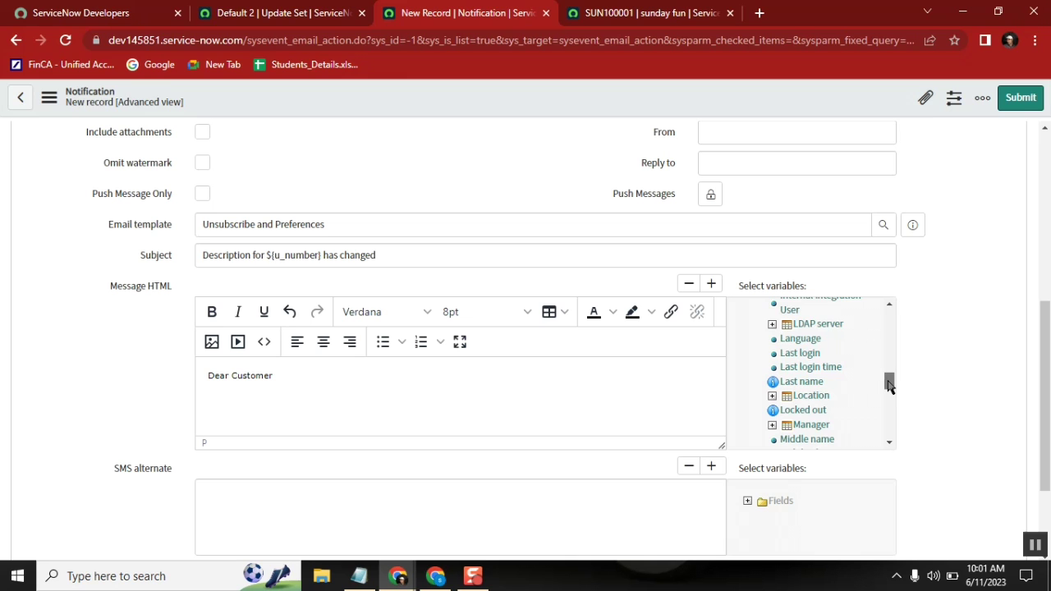
pyautogui.moveTo(888, 384); pyautogui.dragTo(890, 389)
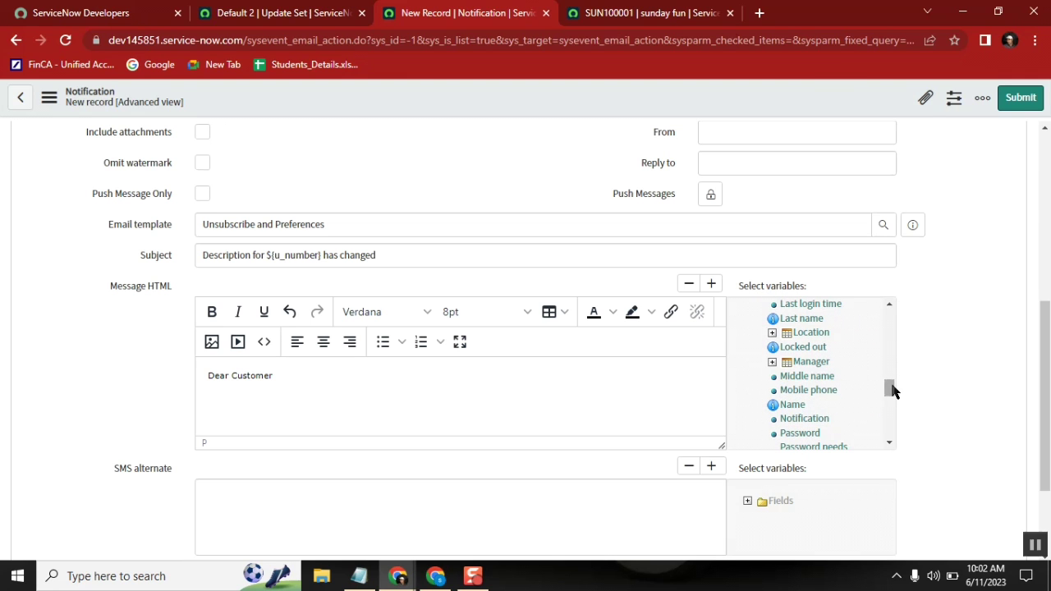
pyautogui.moveTo(892, 391); pyautogui.dragTo(893, 395)
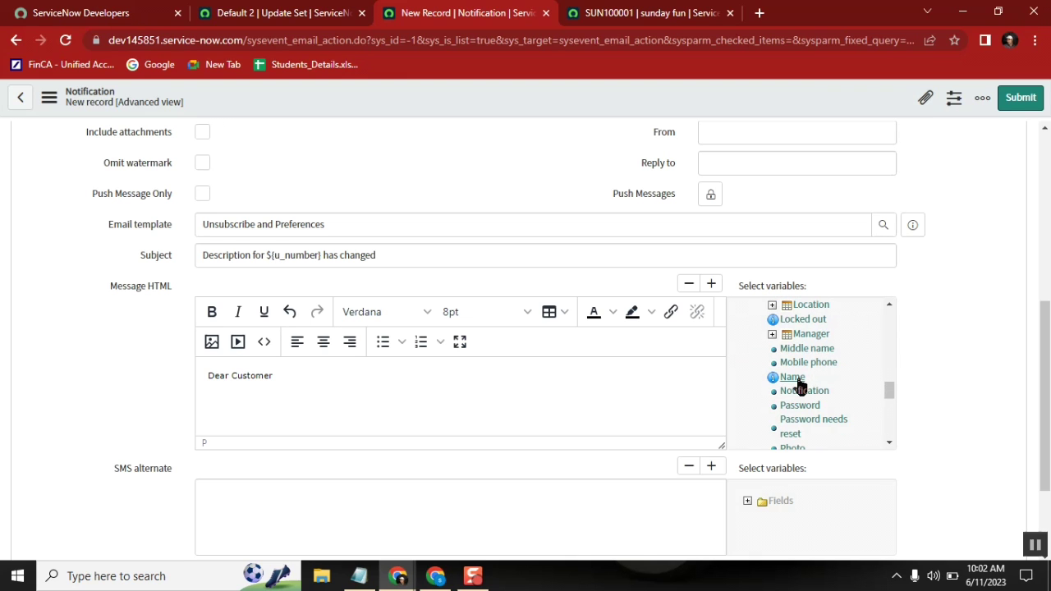
pyautogui.click(793, 378)
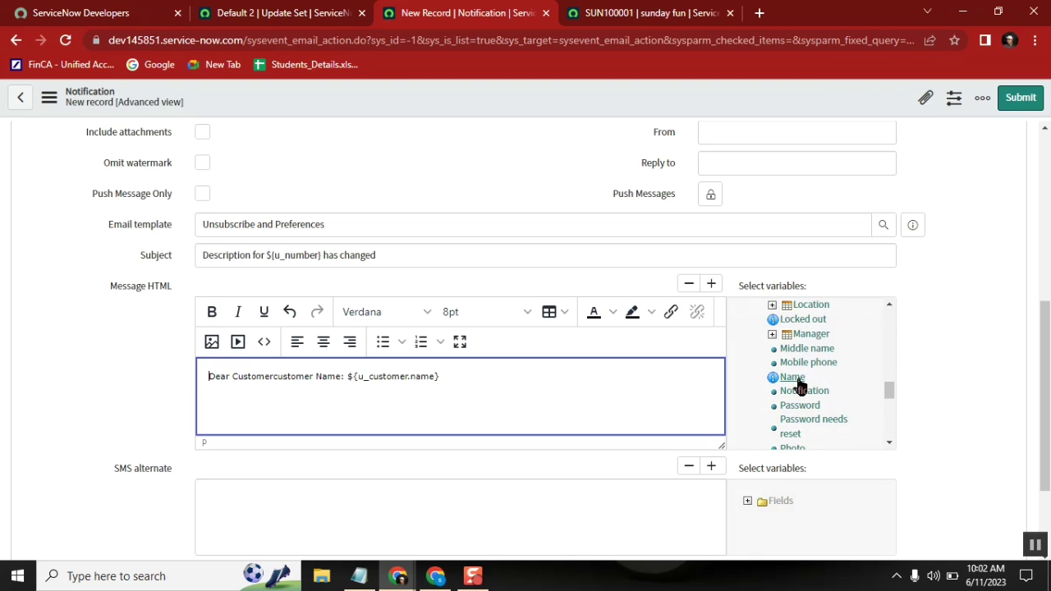
pyautogui.doubleClick(386, 379)
pyautogui.click(451, 377)
pyautogui.press('BackSpace')
pyautogui.press('BackSpace')
pyautogui.press('BackSpace')
pyautogui.press('BackSpace')
pyautogui.press('BackSpace')
pyautogui.press('BackSpace')
pyautogui.press('BackSpace')
pyautogui.press('BackSpace')
pyautogui.press('BackSpace')
pyautogui.press('BackSpace')
pyautogui.press('BackSpace')
pyautogui.press('BackSpace')
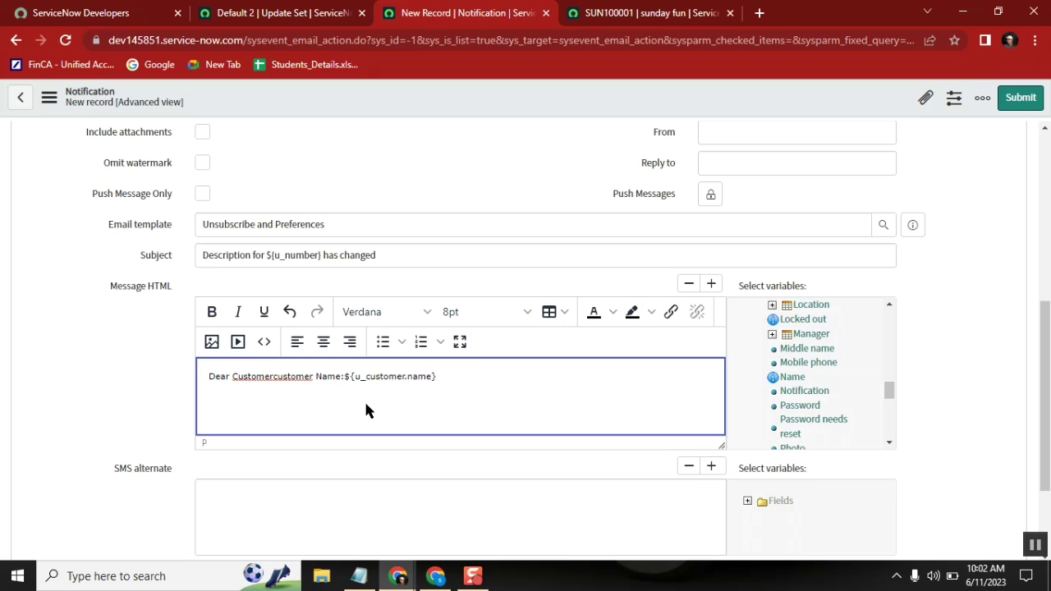
pyautogui.press('BackSpace')
pyautogui.press('BackSpace')
pyautogui.press('BackSpace')
pyautogui.press('BackSpace')
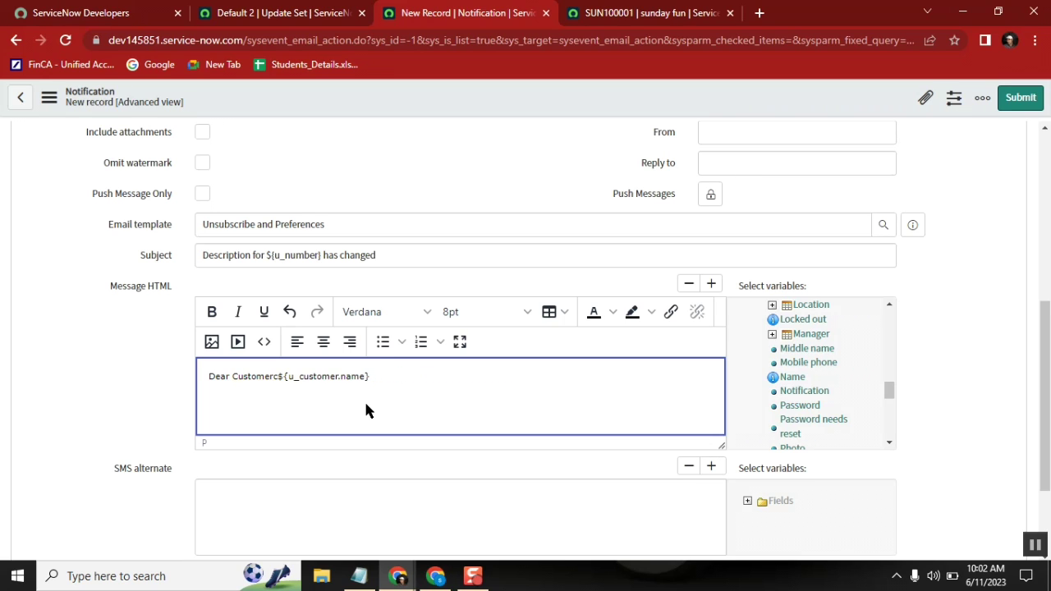
pyautogui.write('r ${u_customer.name}, ')
pyautogui.write('The su')
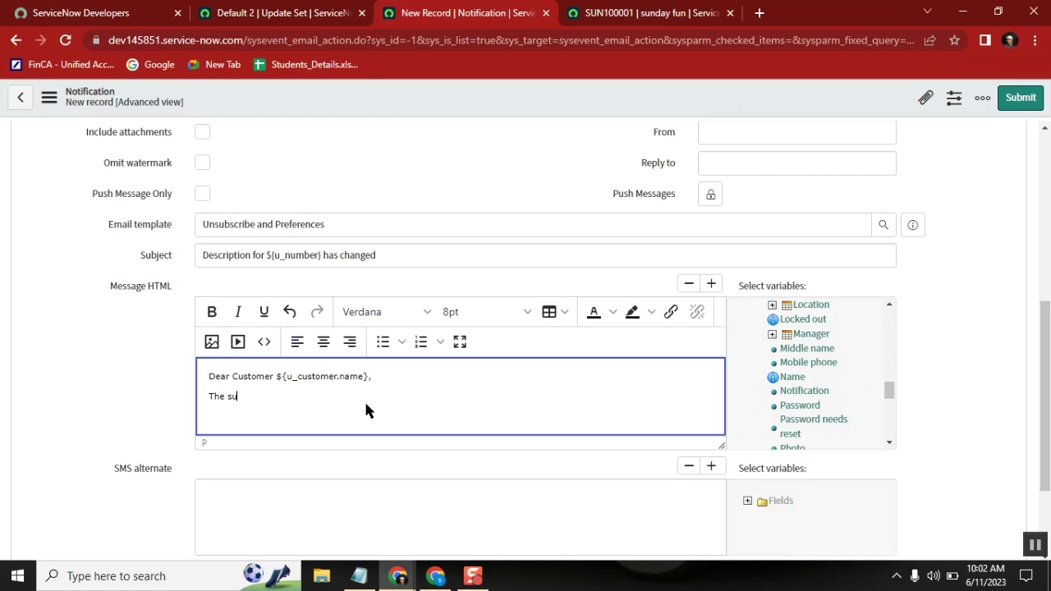
pyautogui.write('bjected record description changed')
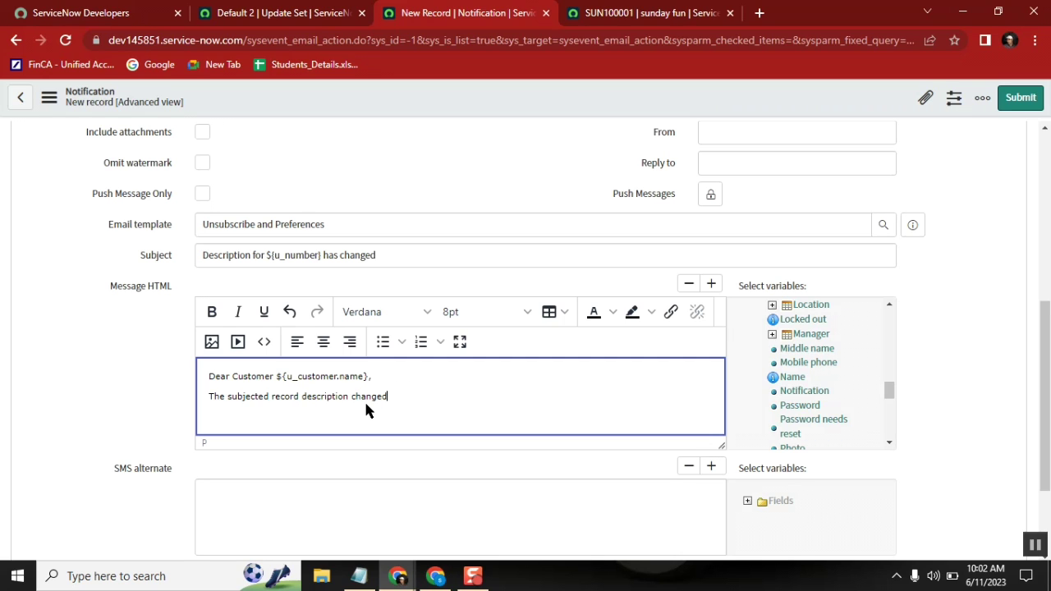
pyautogui.write(' to :')
# Step: Insert the ${u_description} variable into the body, removing its Description label
pyautogui.moveTo(891, 394); pyautogui.dragTo(888, 312)
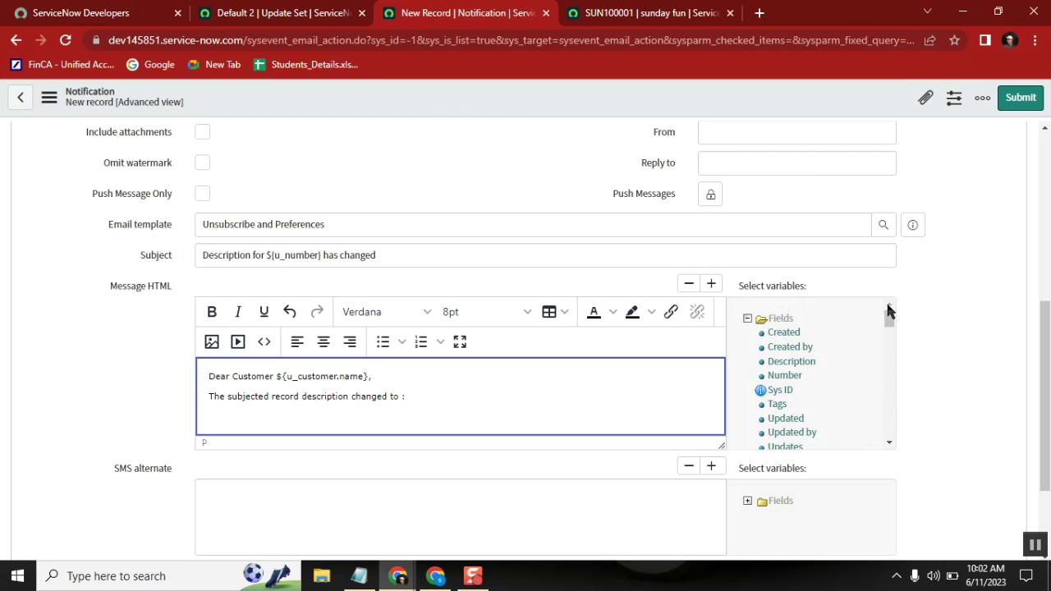
pyautogui.click(791, 362)
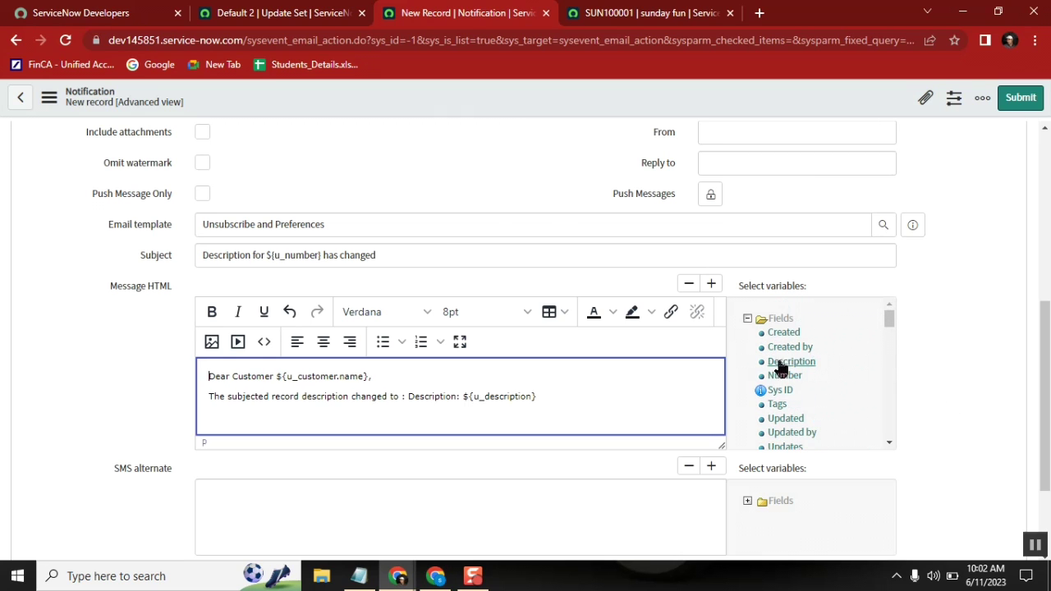
pyautogui.doubleClick(452, 397)
pyautogui.press('BackSpace')
pyautogui.press('Delete')
pyautogui.press('Delete')
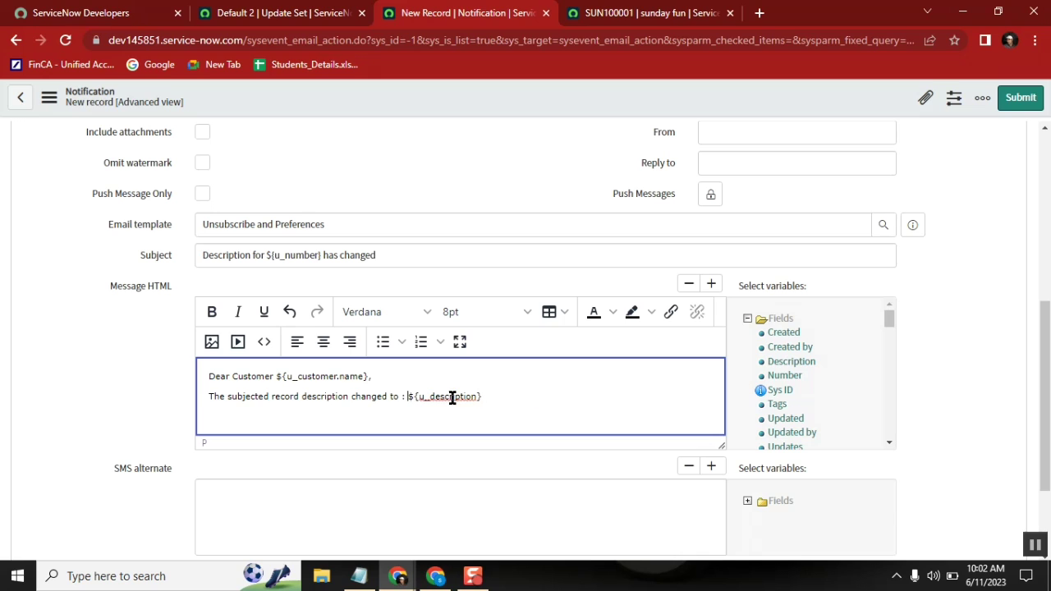
# Step: Add the sign-off 'Regards,' with 'ServiceNow Platform support' on the next line
pyautogui.click(564, 393)
pyautogui.press('Return')
pyautogui.press('Return')
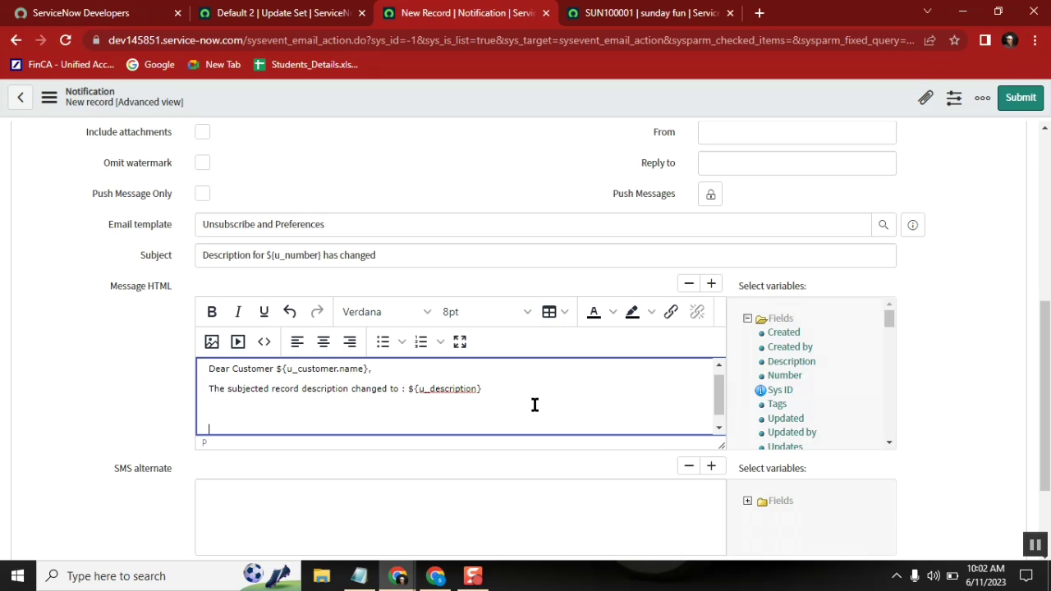
pyautogui.write('Regards,')
pyautogui.press('Return')
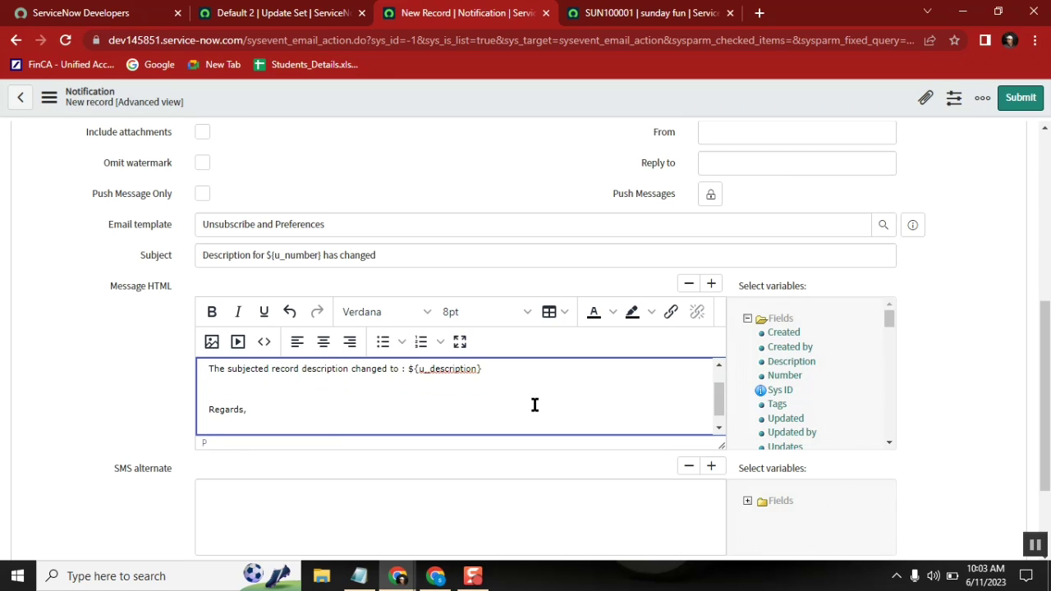
pyautogui.press('BackSpace')
pyautogui.press('Return')
pyautogui.write('ServiceNow Platform support')
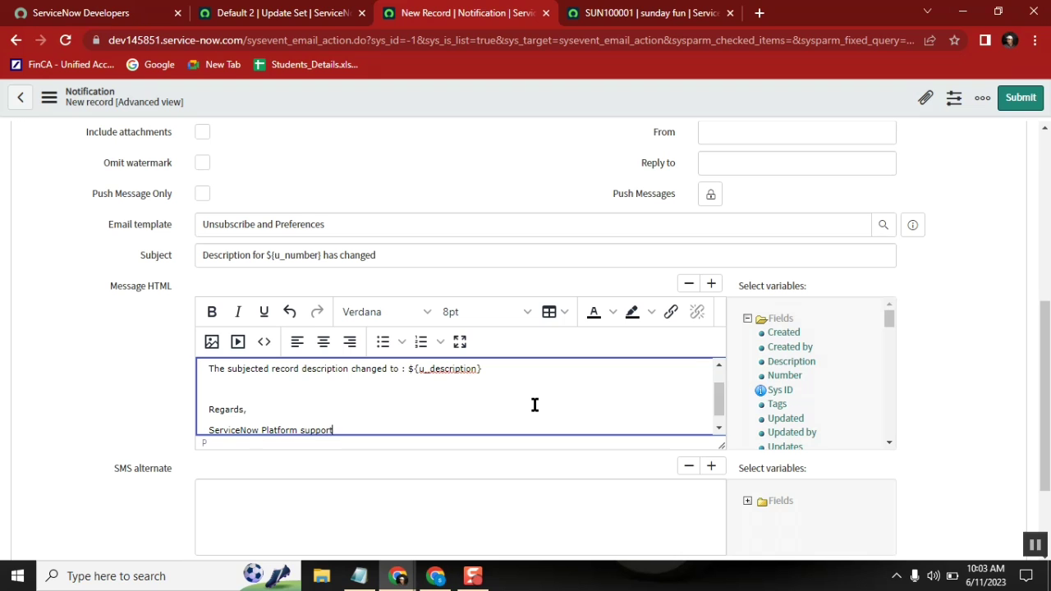
pyautogui.click(718, 367)
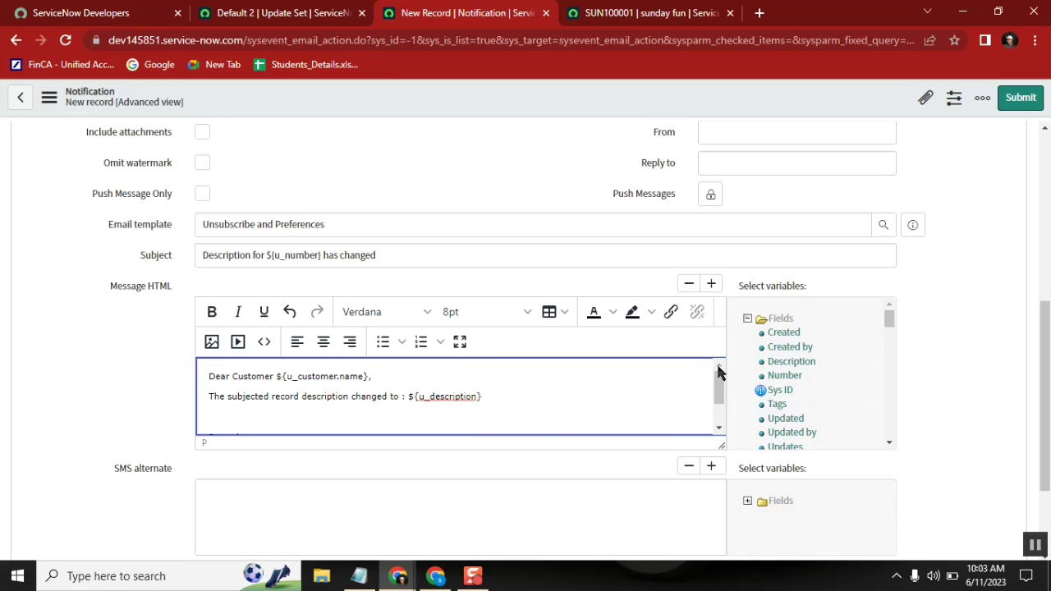
# Step: Confirm customer is still the recipient field, then bring up the notification's header menu for saving
pyautogui.scroll(4, 199, 215)
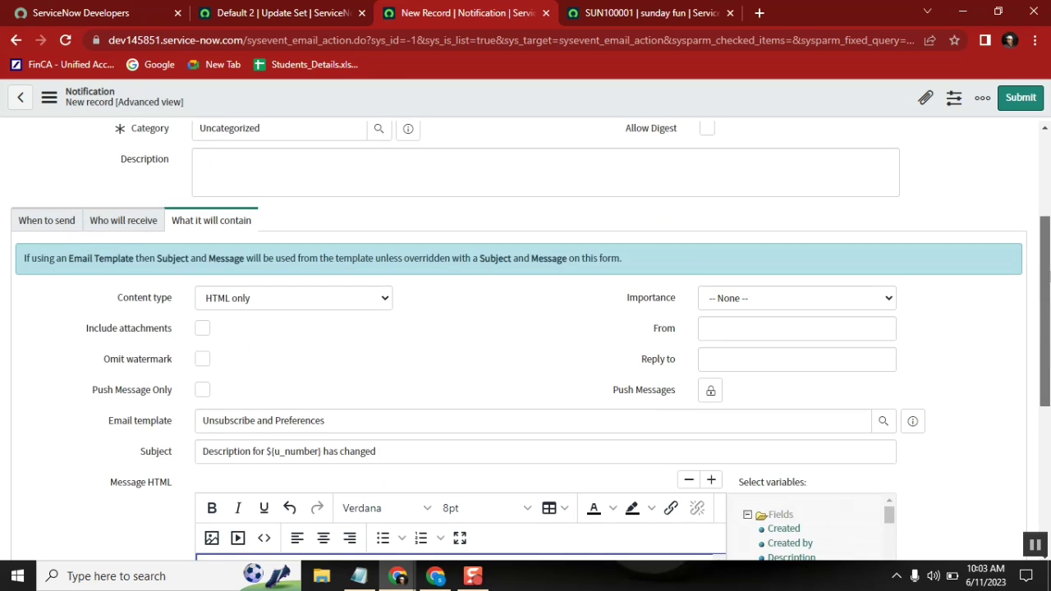
pyautogui.click(87, 225)
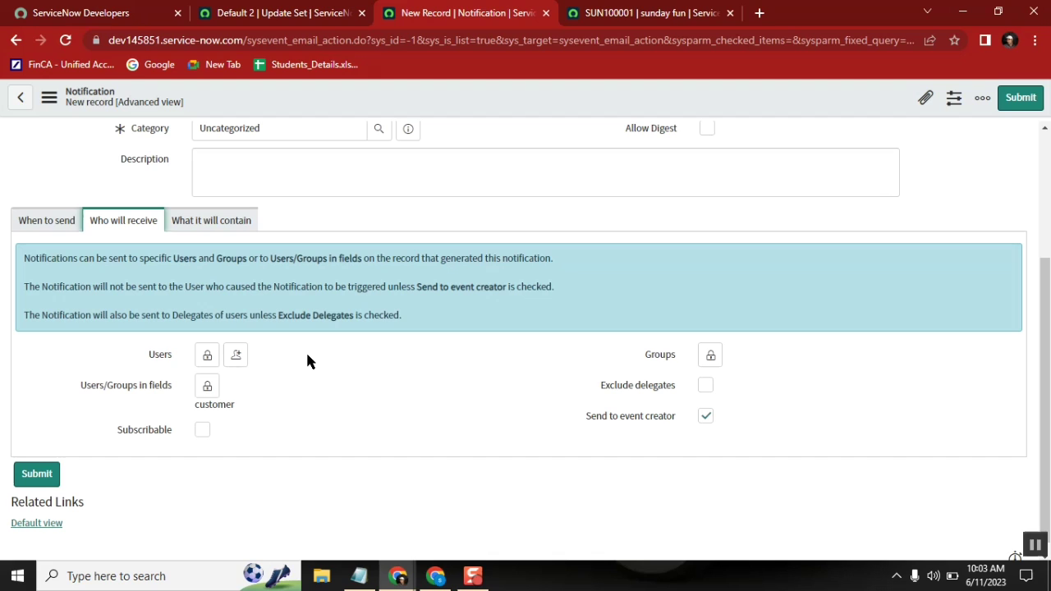
pyautogui.click(208, 385)
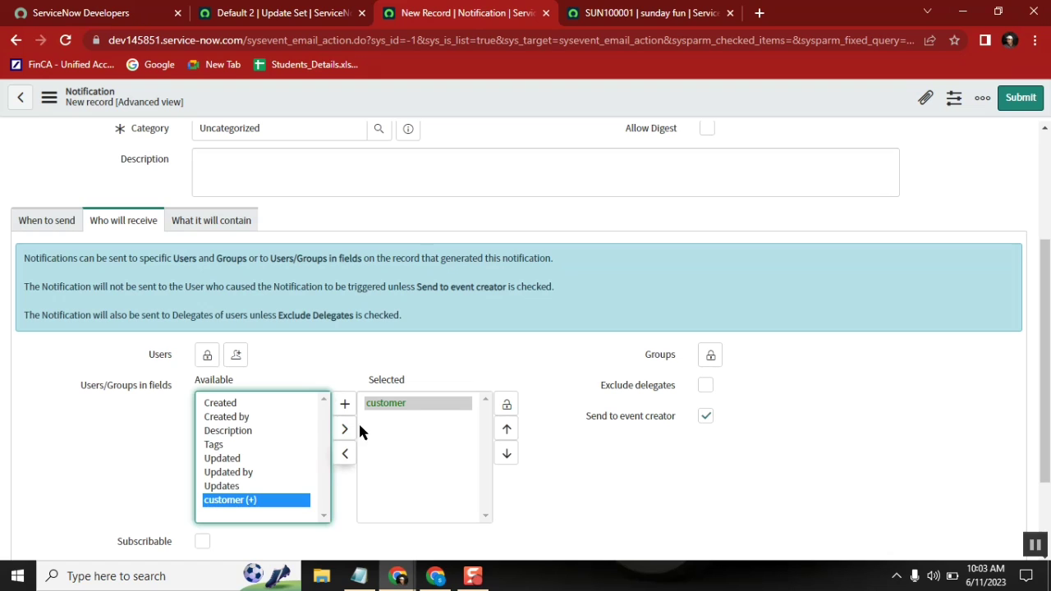
pyautogui.click(507, 405)
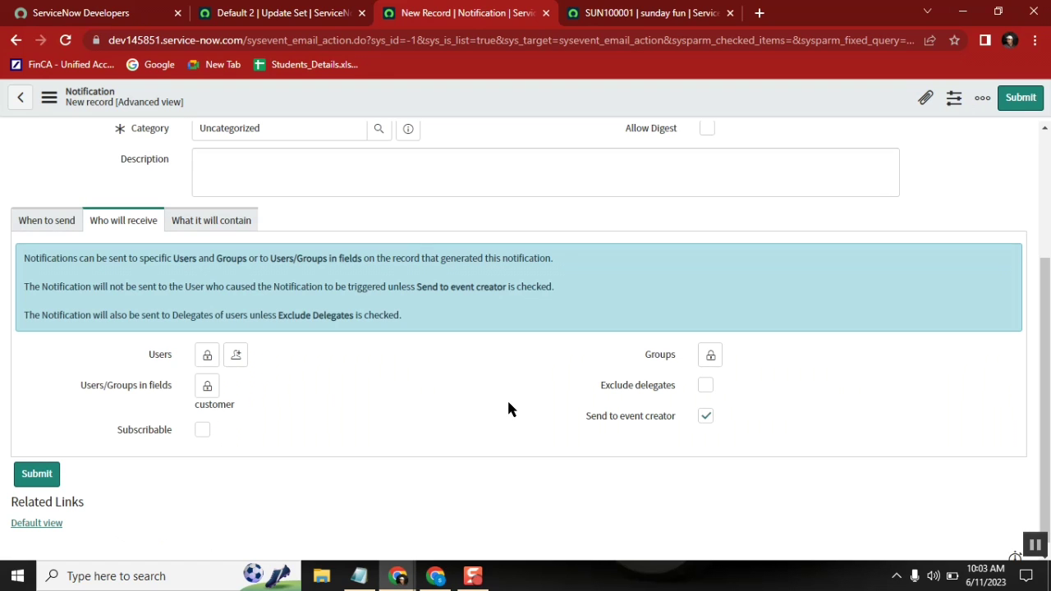
pyautogui.click(218, 226)
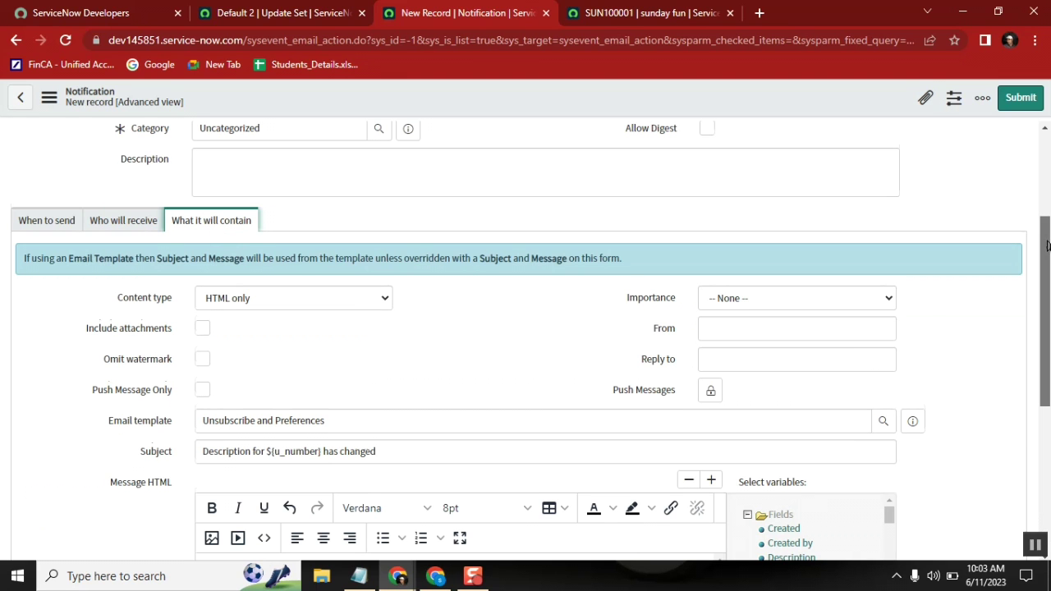
pyautogui.moveTo(1047, 243); pyautogui.dragTo(1046, 377)
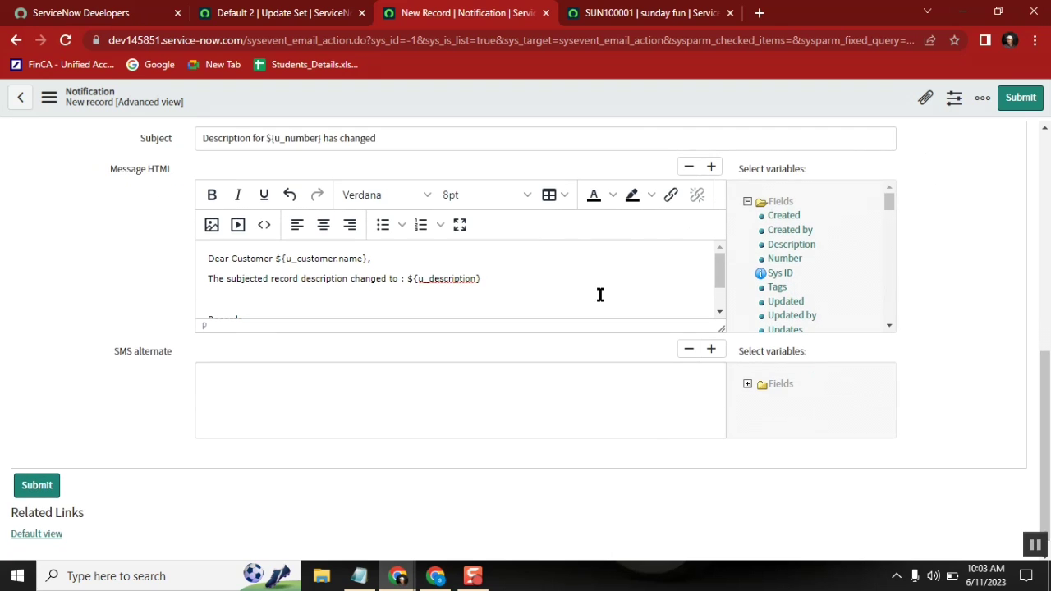
pyautogui.click(420, 262)
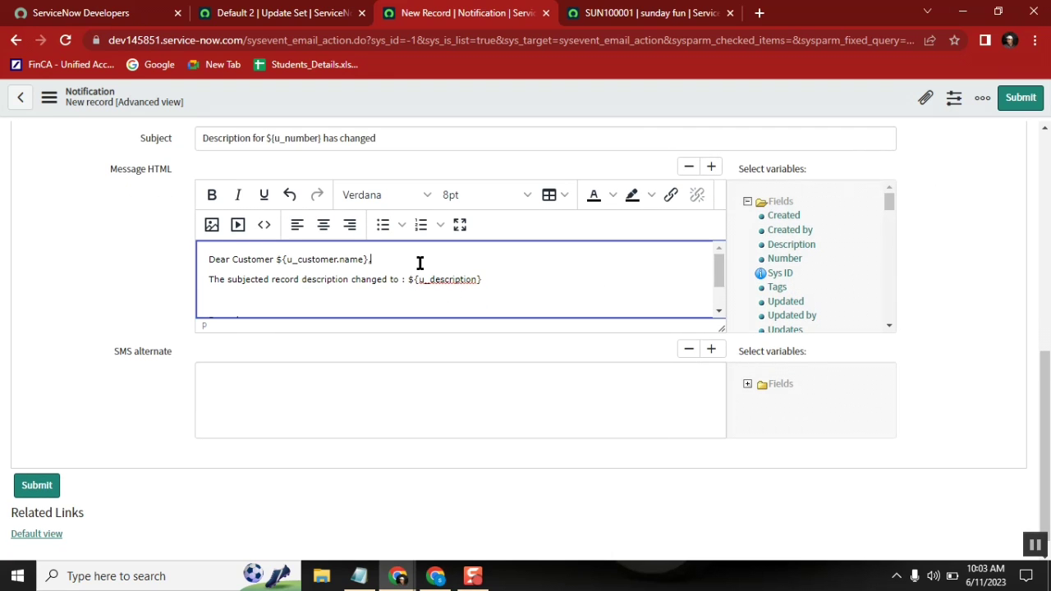
pyautogui.rightClick(477, 97)
# Step: Save the notification, then review Email Properties to confirm outbound email sending is enabled
pyautogui.click(502, 108)
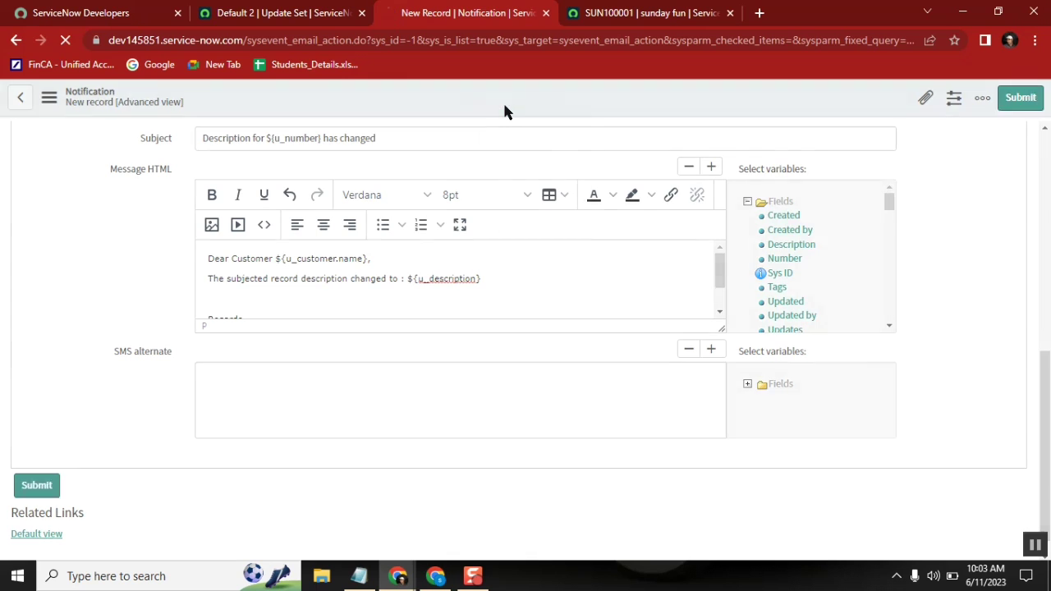
pyautogui.click(279, 13)
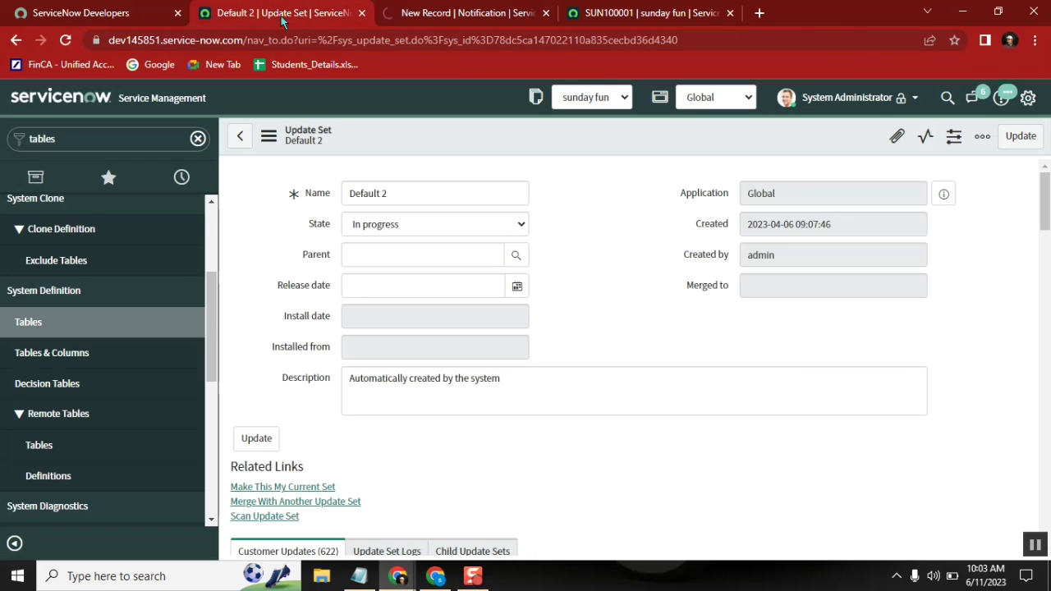
pyautogui.click(142, 131)
pyautogui.write('sys')
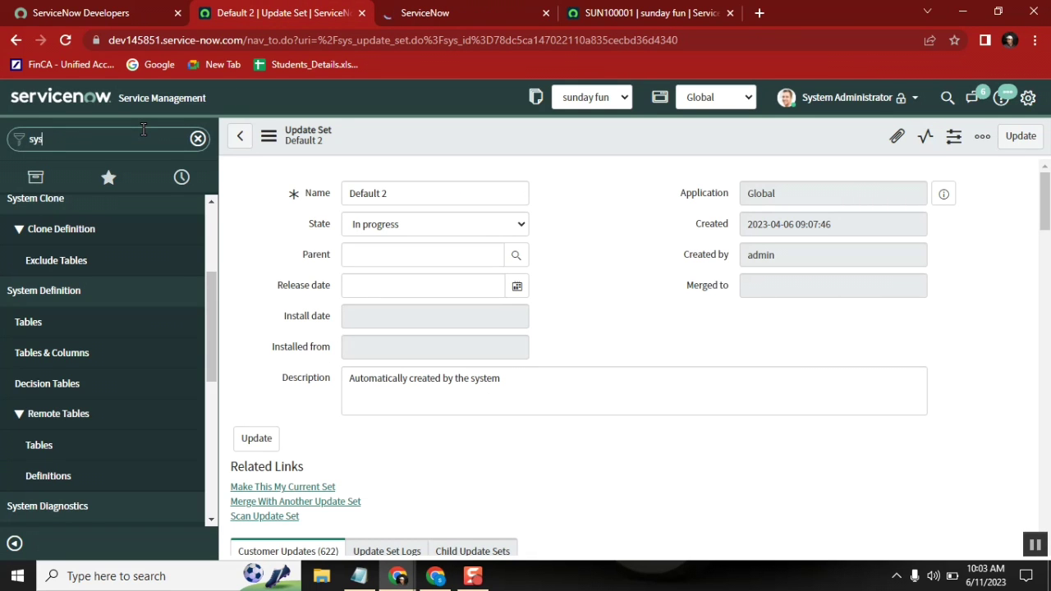
pyautogui.write('tem pro')
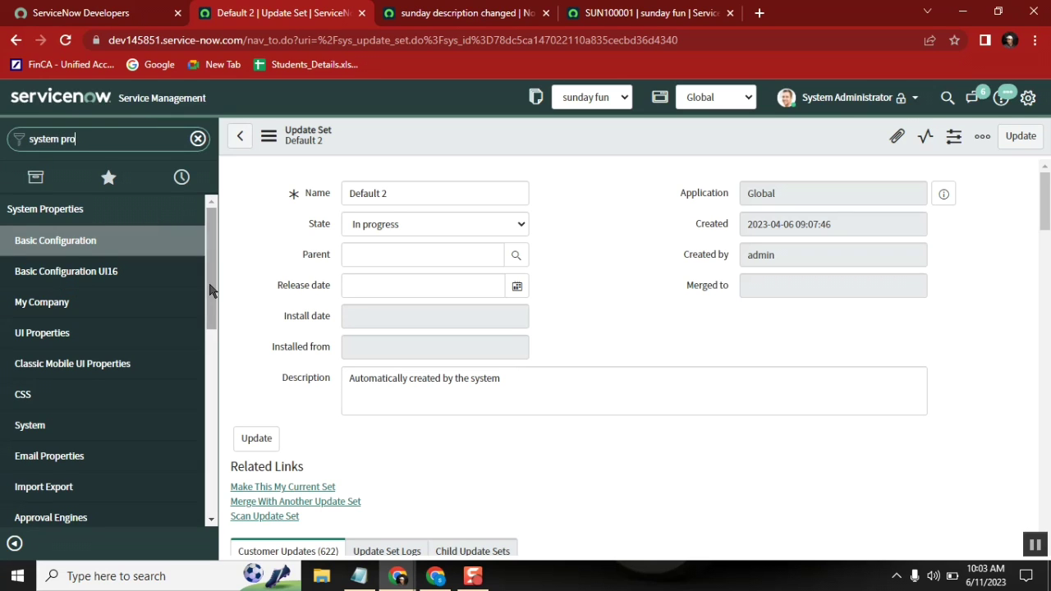
pyautogui.middleClick(92, 460)
pyautogui.click(724, 20)
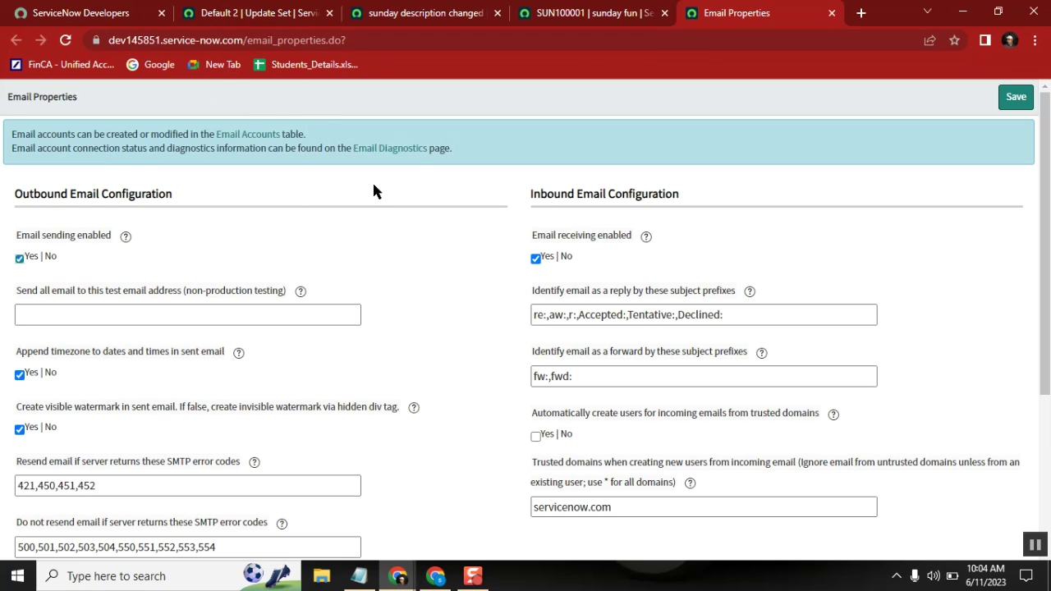
pyautogui.click(831, 12)
# Step: Assign a different customer to SUN100001, change its Description to 'hello world', and save
pyautogui.click(346, 262)
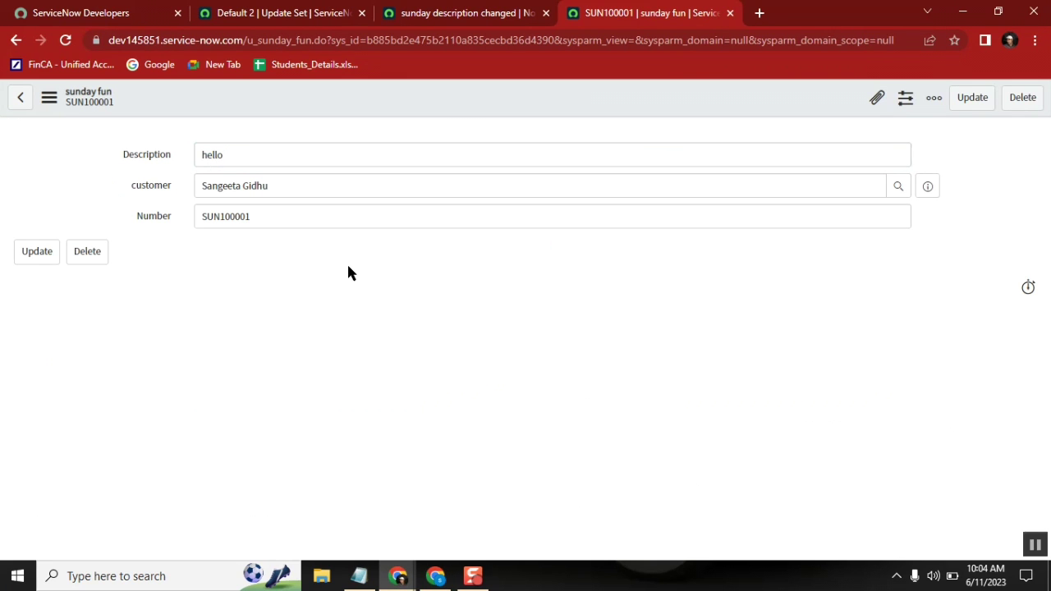
pyautogui.click(433, 18)
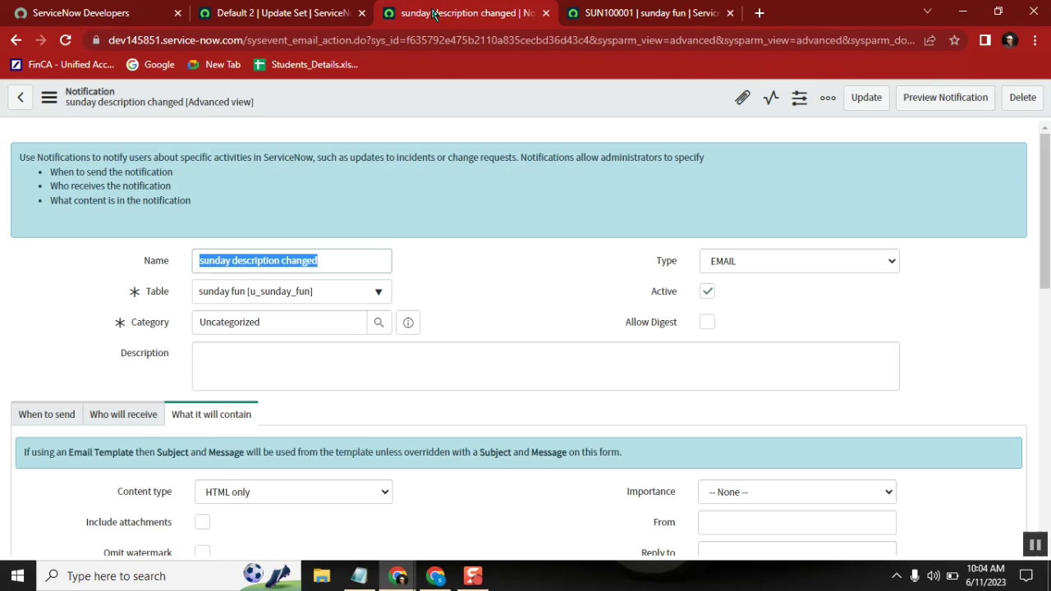
pyautogui.click(624, 22)
pyautogui.click(336, 190)
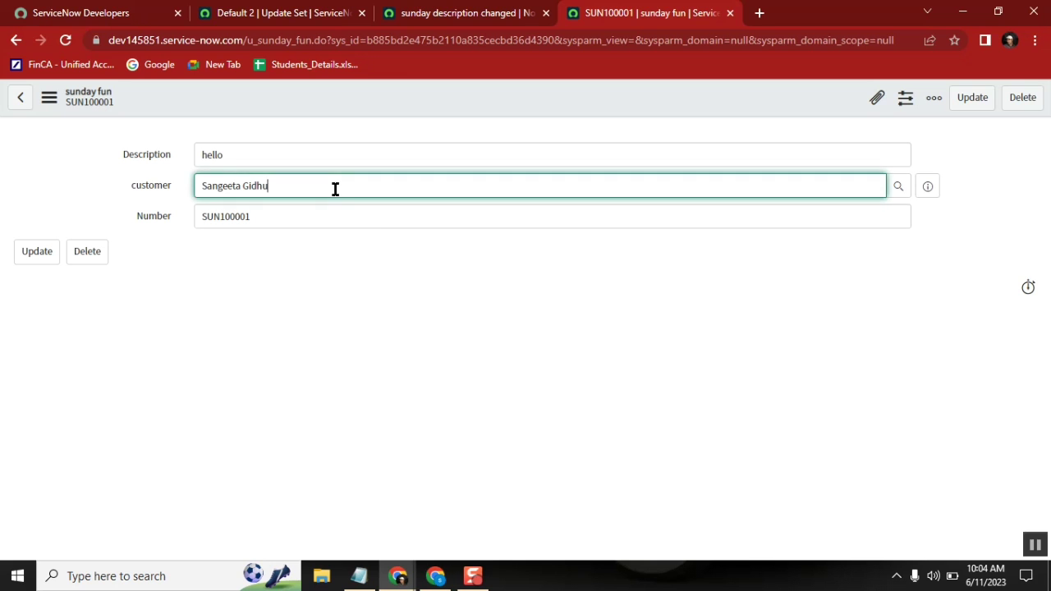
pyautogui.click(302, 162)
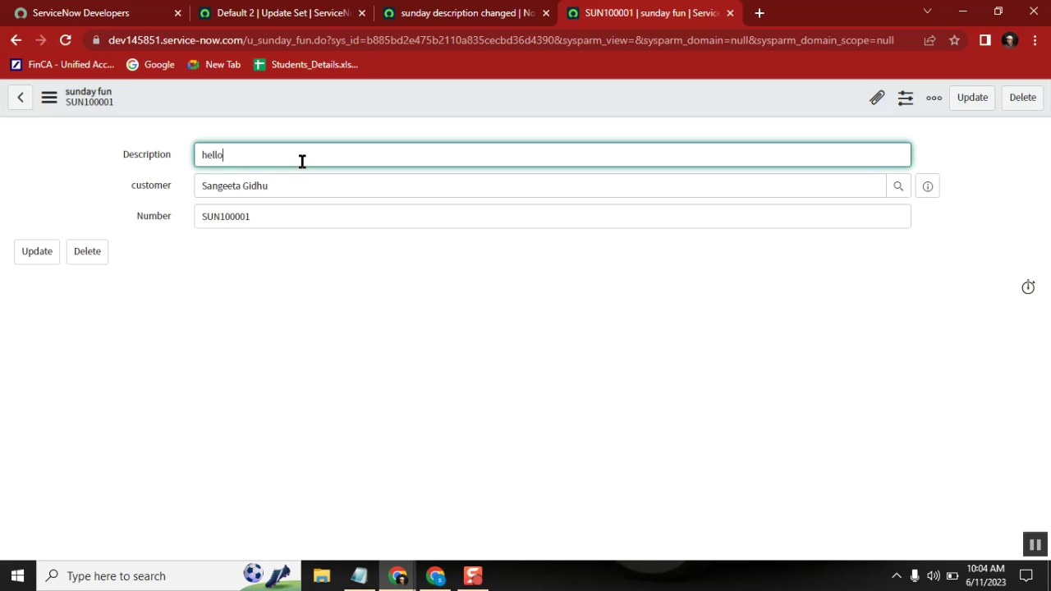
pyautogui.click(893, 191)
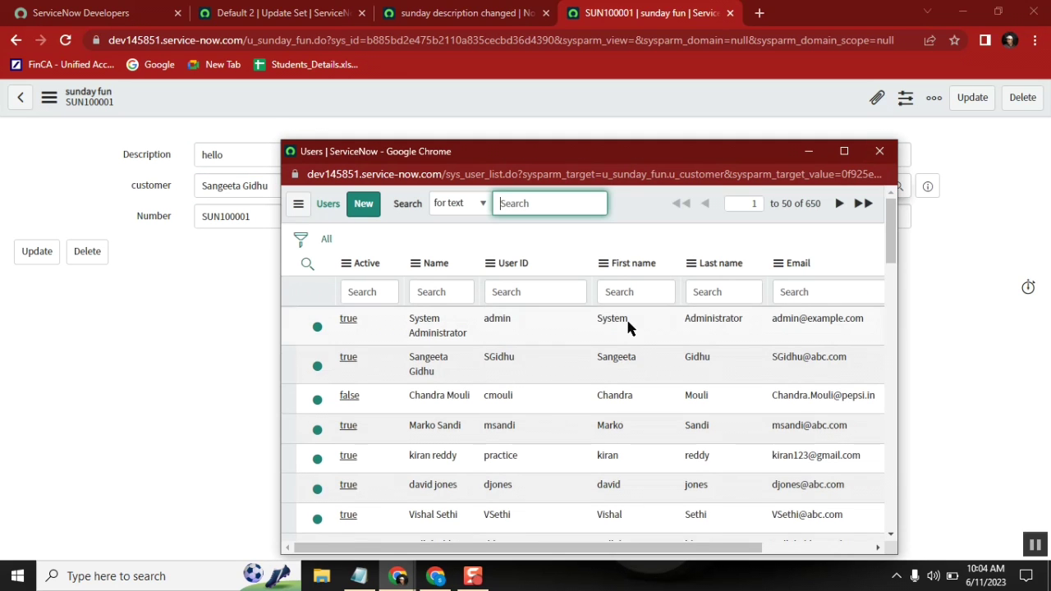
pyautogui.click(348, 426)
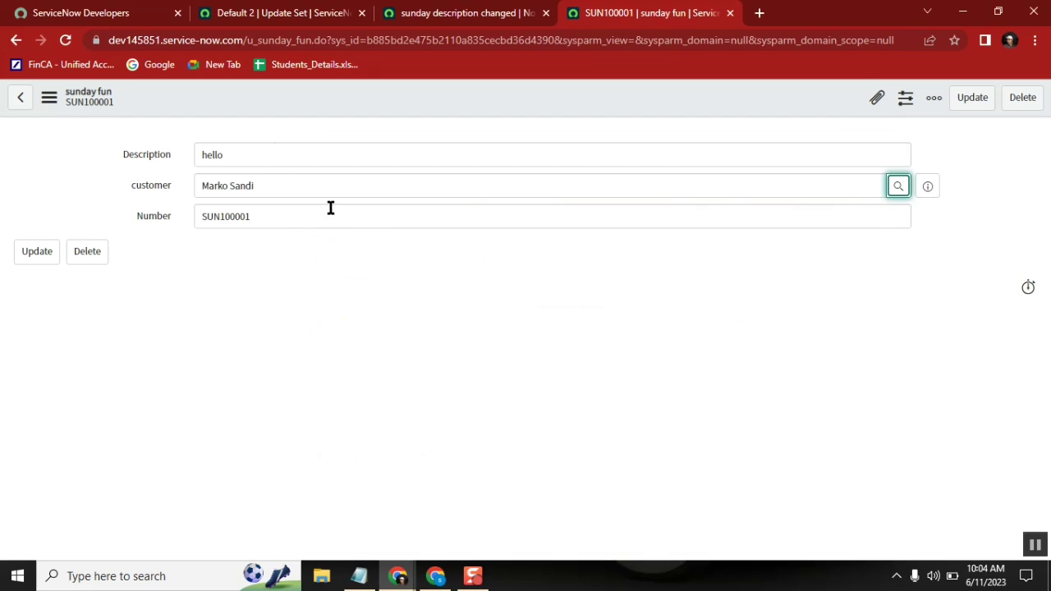
pyautogui.click(286, 155)
pyautogui.write('world')
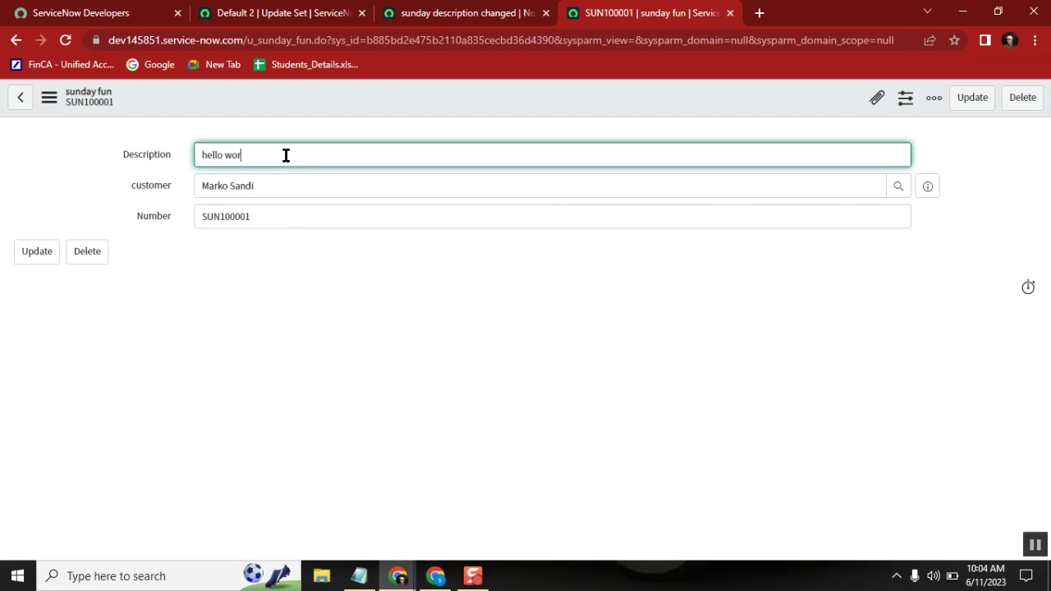
pyautogui.press('BackSpace')
pyautogui.press('BackSpace')
pyautogui.write('ld')
pyautogui.rightClick(349, 101)
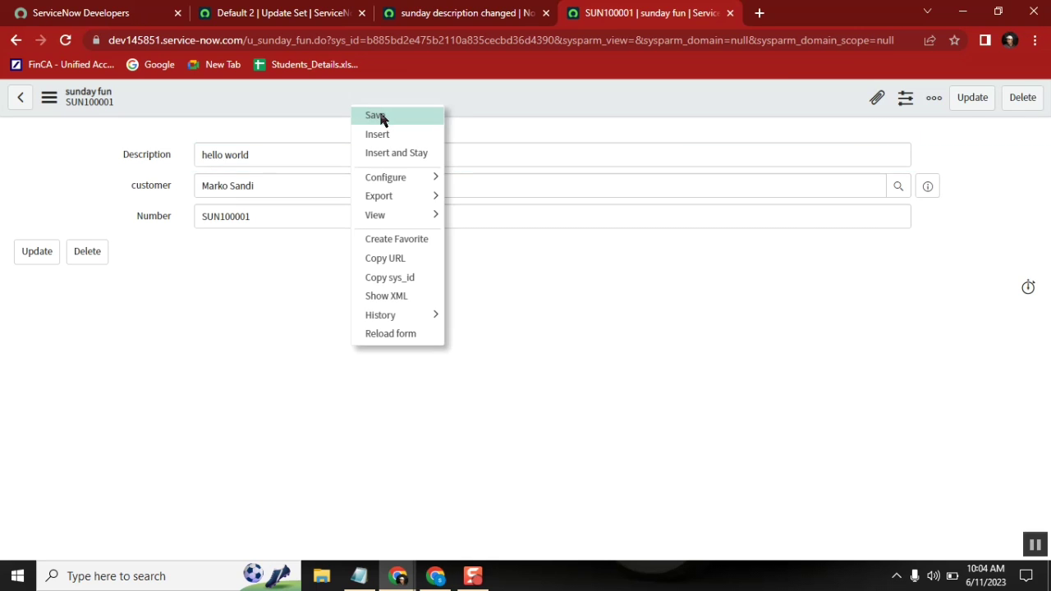
pyautogui.click(380, 116)
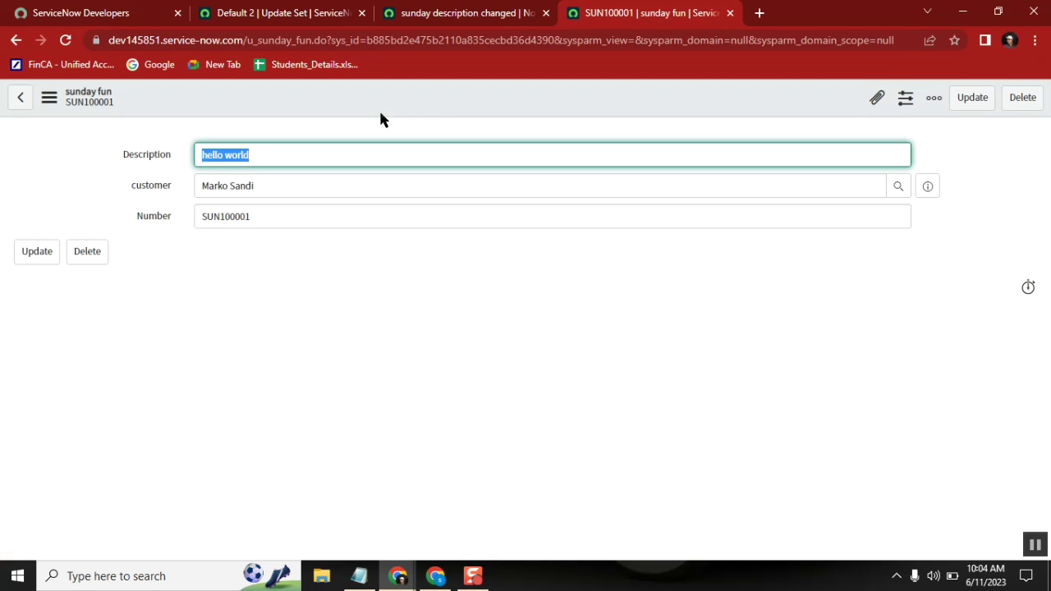
# Step: Review the new customer's user details, including their email, then return to the update set page
pyautogui.click(294, 20)
pyautogui.click(648, 19)
pyautogui.click(921, 197)
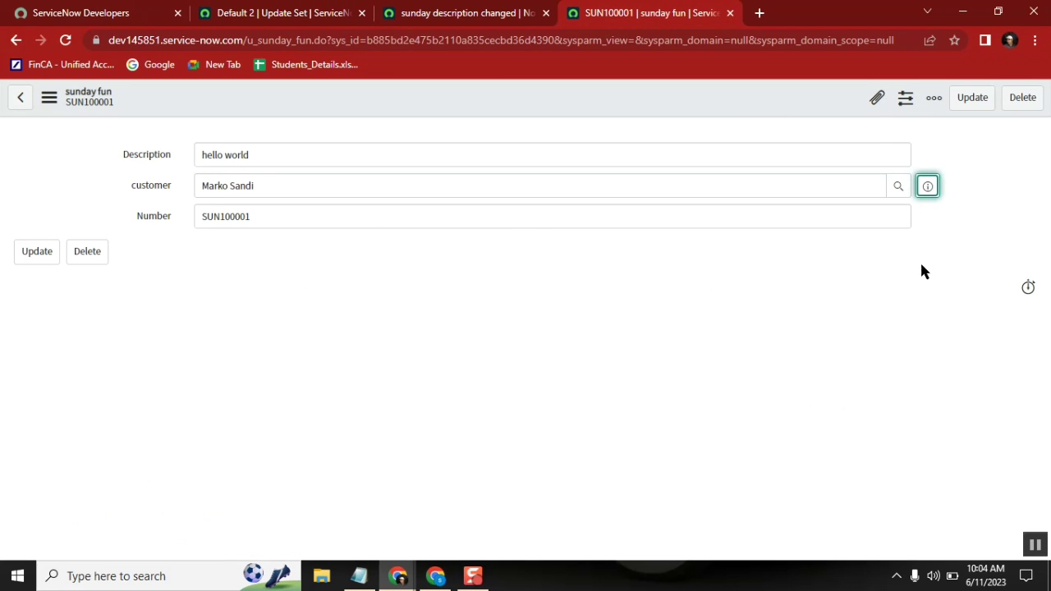
pyautogui.doubleClick(898, 345)
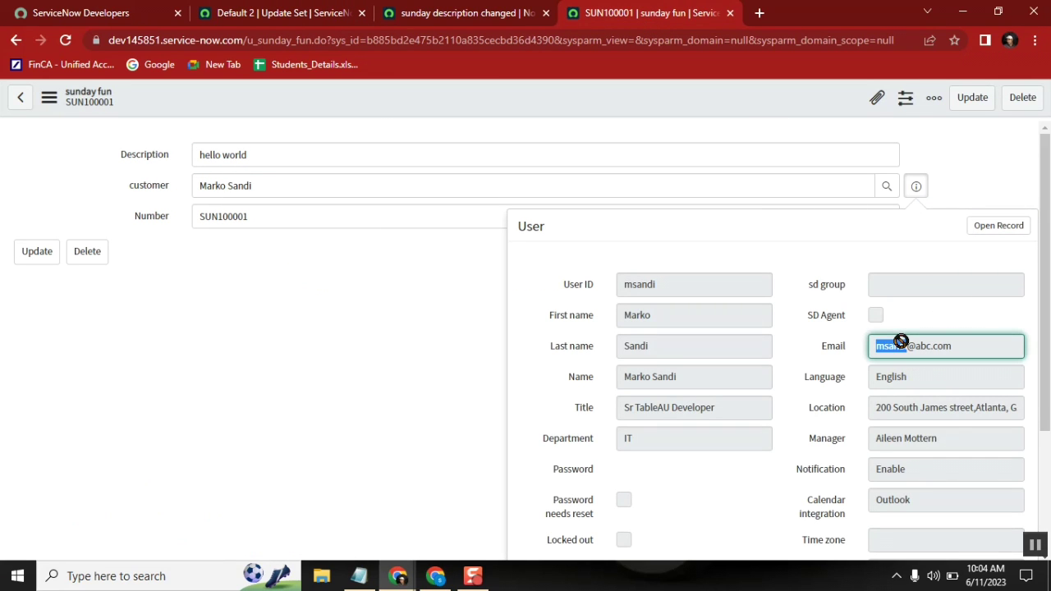
pyautogui.click(271, 20)
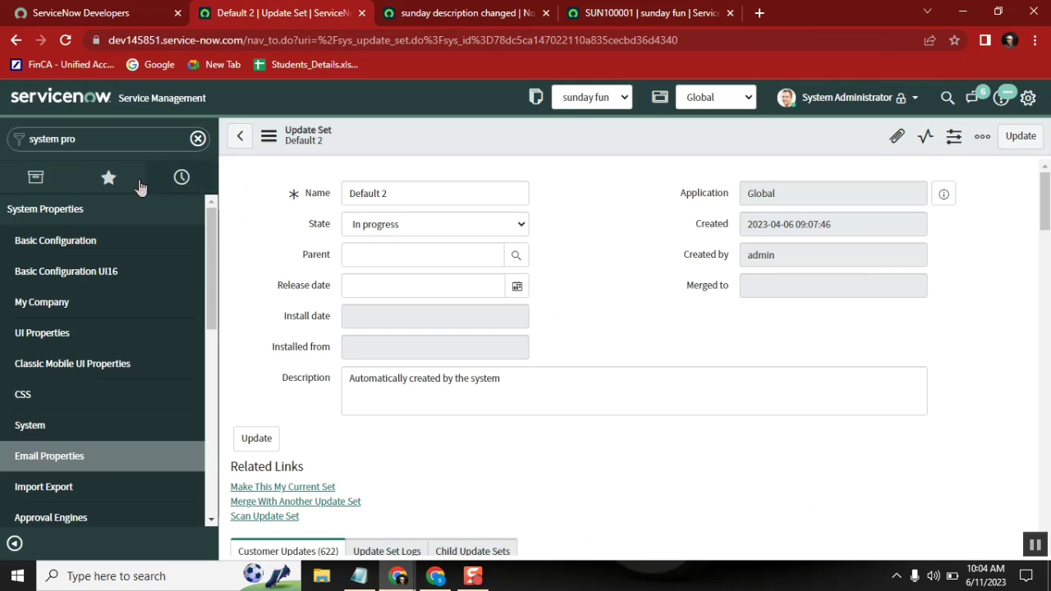
# Step: Open today's Emails log and open the 'Description for SUN100001 has changed' email
pyautogui.click(83, 131)
pyautogui.write('emails')
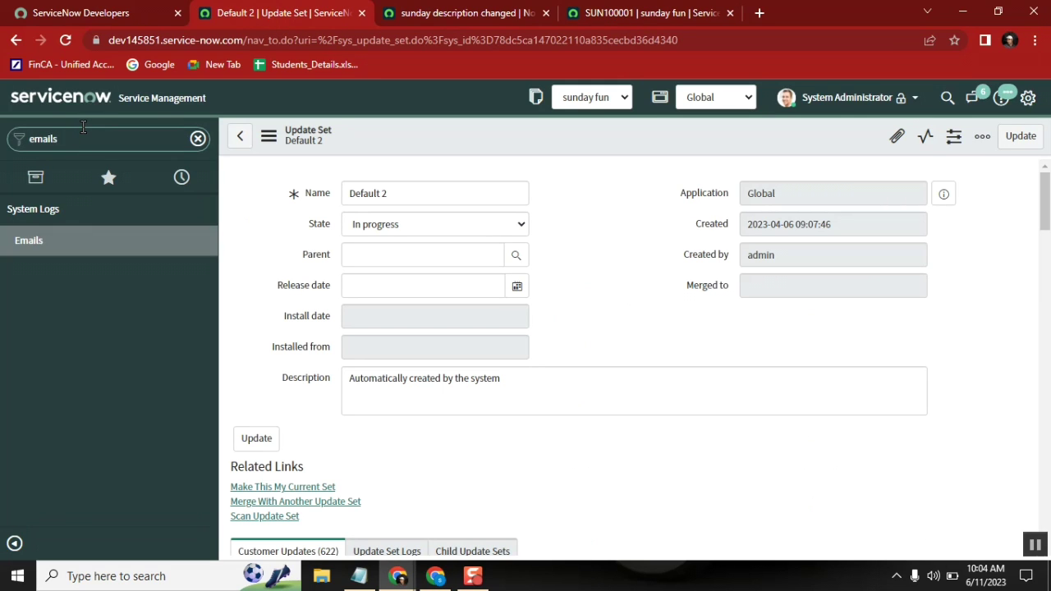
pyautogui.middleClick(29, 243)
pyautogui.click(753, 15)
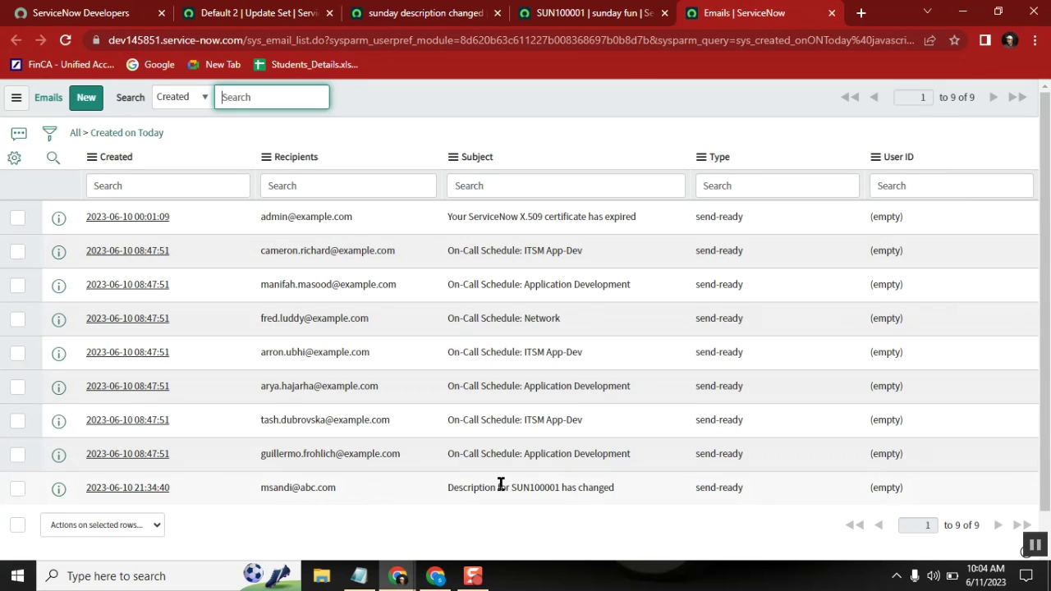
pyautogui.moveTo(632, 488); pyautogui.dragTo(85, 488)
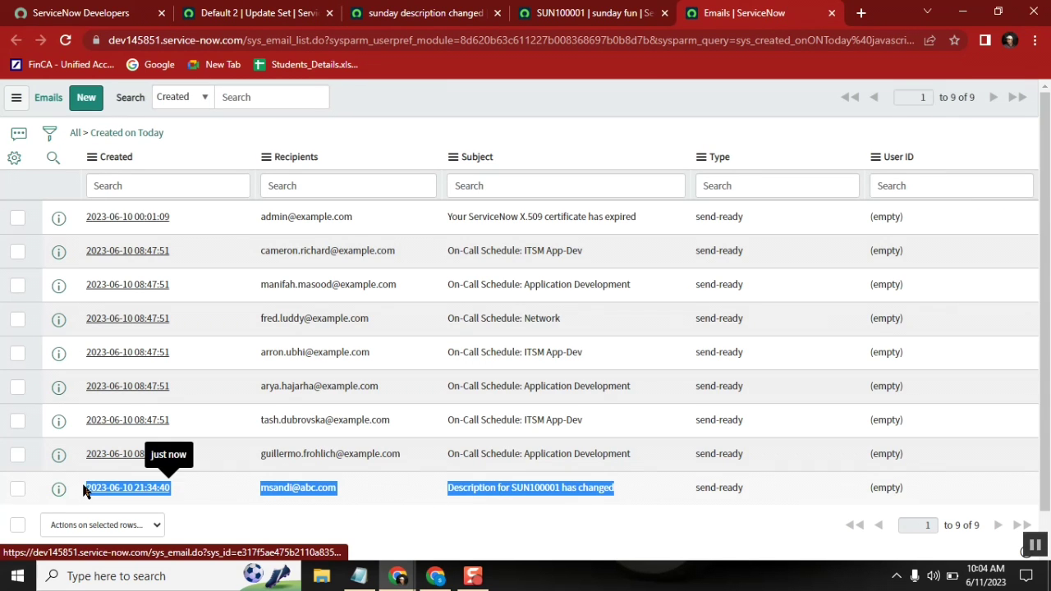
pyautogui.click(589, 528)
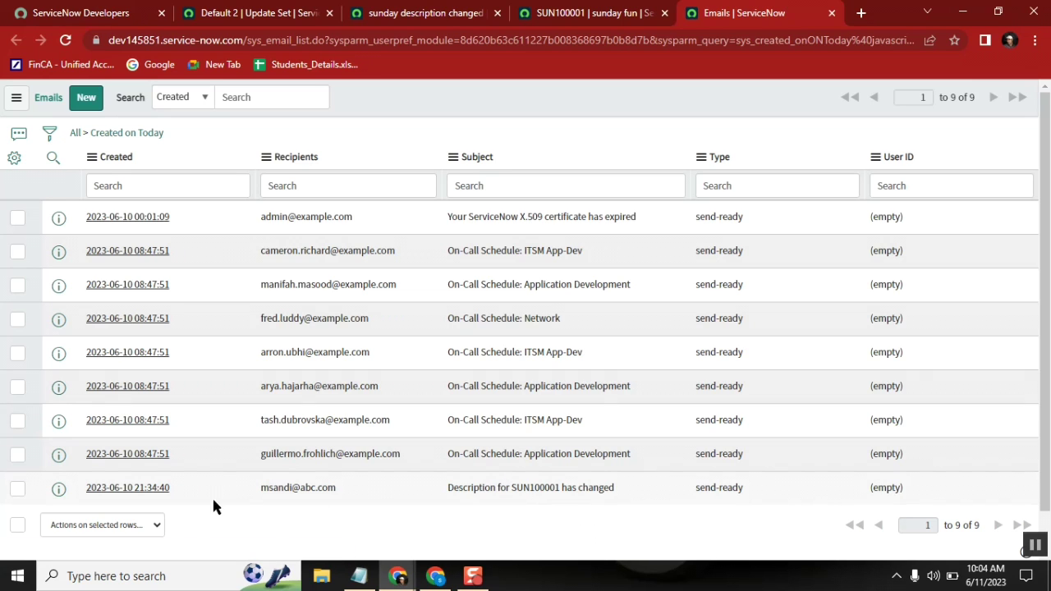
pyautogui.middleClick(150, 490)
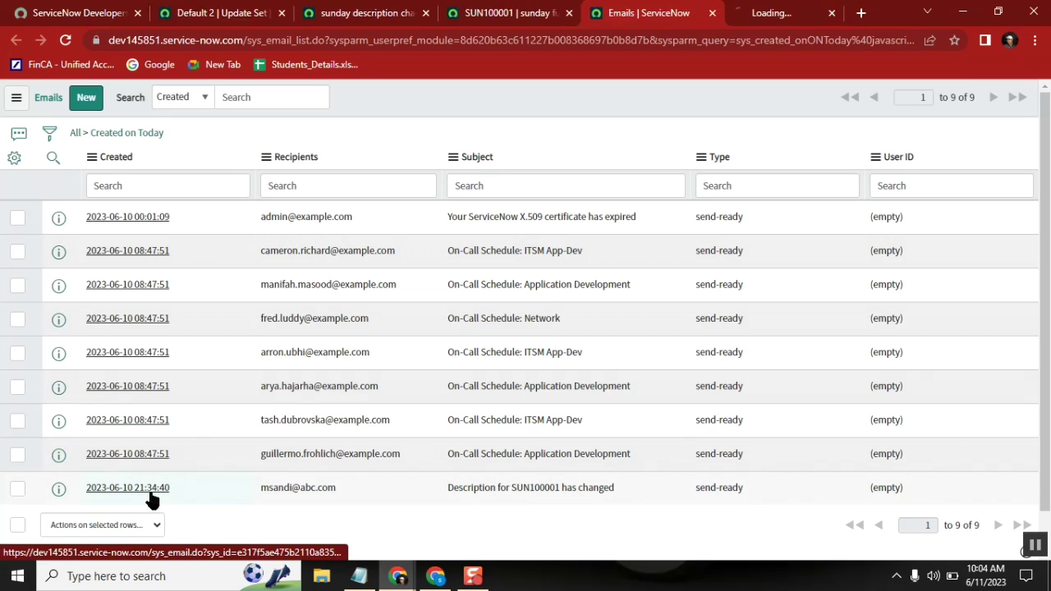
# Step: Bring up the 'Description for SUN100001 has changed' email record and scroll to its Recipients field
pyautogui.click(739, 18)
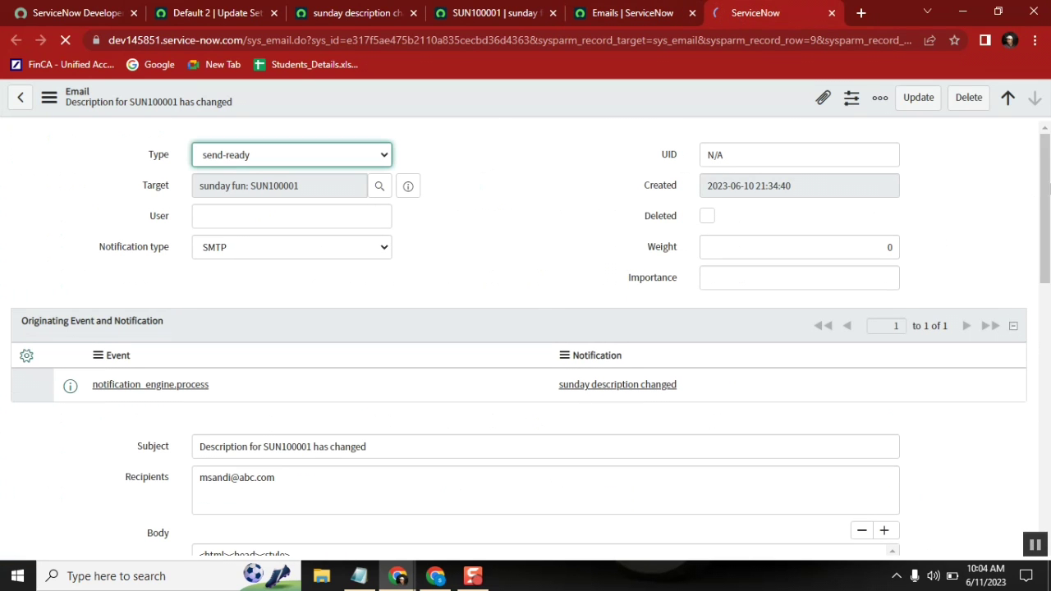
pyautogui.moveTo(1045, 153); pyautogui.dragTo(1046, 236)
pyautogui.moveTo(326, 239); pyautogui.dragTo(205, 237)
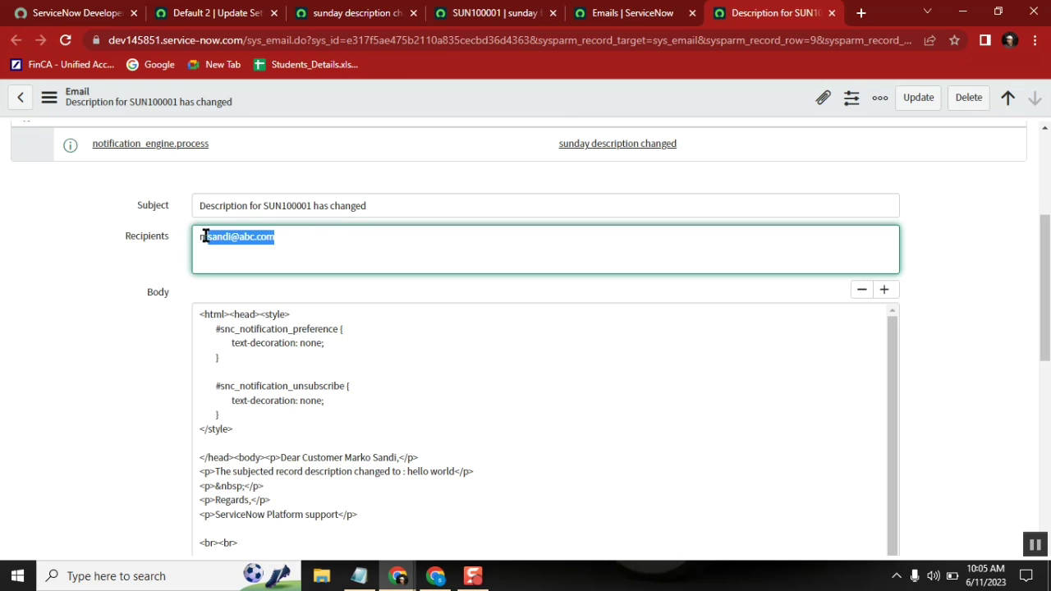
pyautogui.moveTo(1045, 246); pyautogui.dragTo(1045, 408)
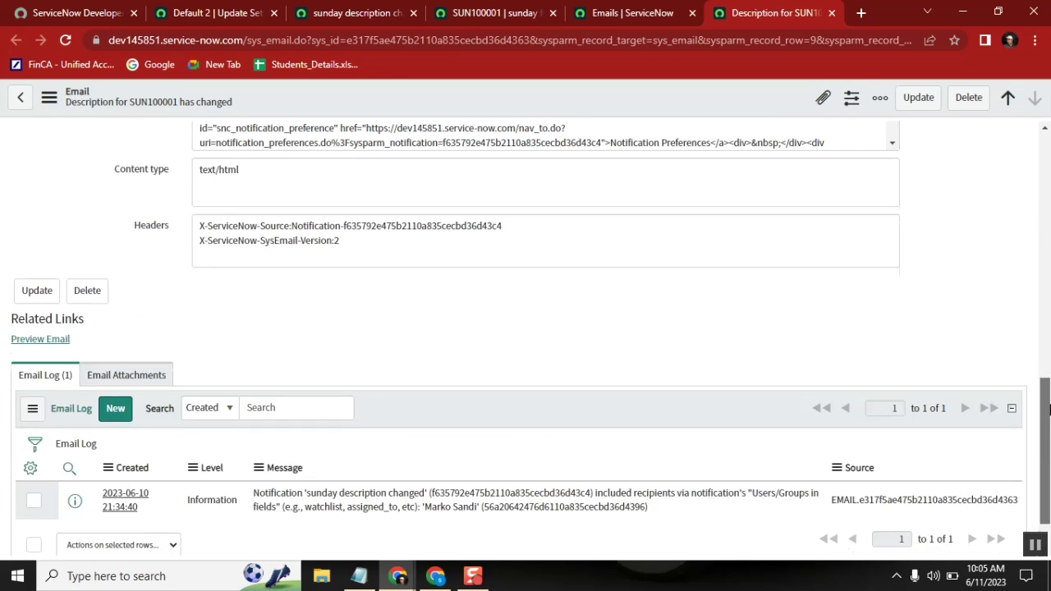
pyautogui.click(44, 340)
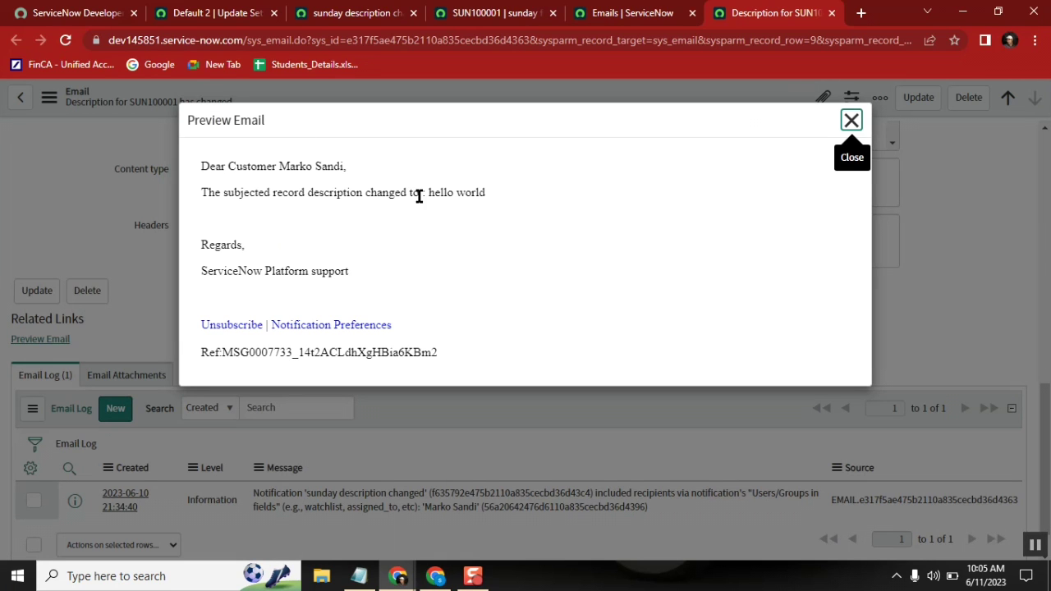
pyautogui.doubleClick(263, 166)
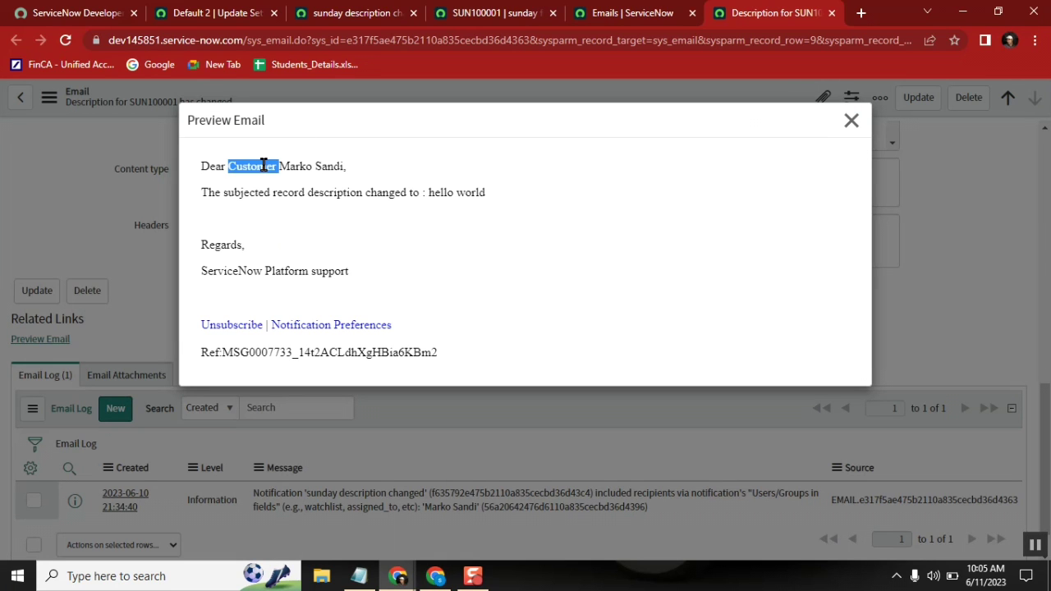
pyautogui.doubleClick(325, 166)
pyautogui.doubleClick(290, 192)
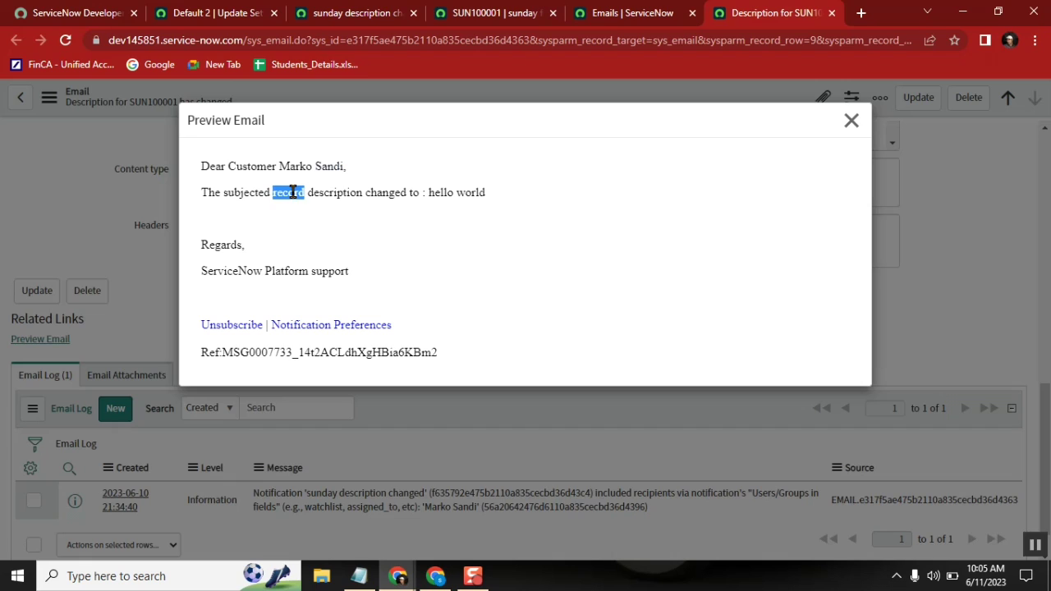
pyautogui.doubleClick(349, 192)
pyautogui.keyDown('shift'); pyautogui.click(481, 194); pyautogui.keyUp('shift')
pyautogui.doubleClick(481, 193)
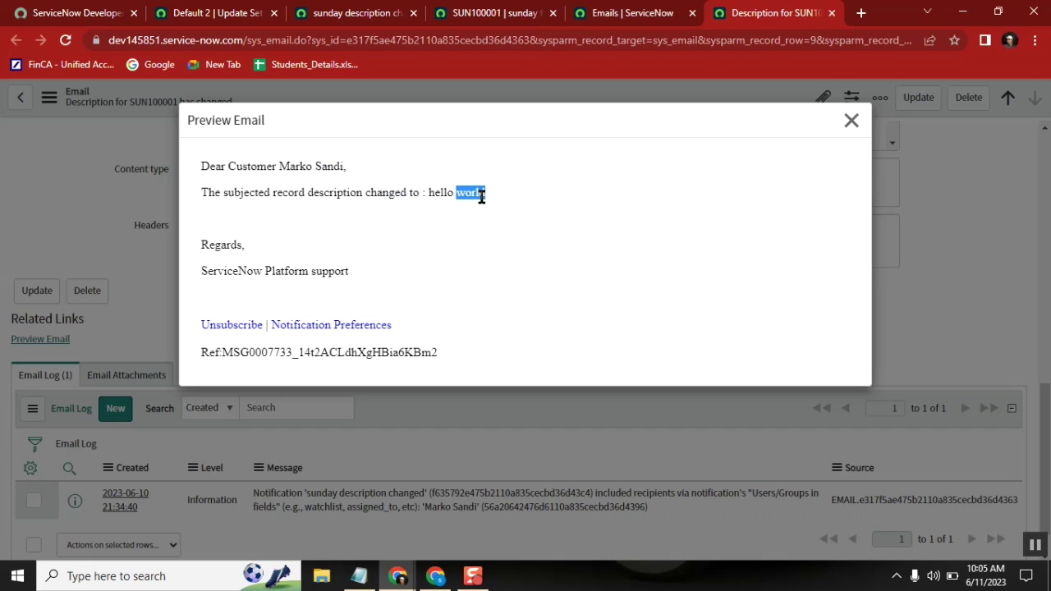
pyautogui.click(215, 250)
pyautogui.doubleClick(215, 248)
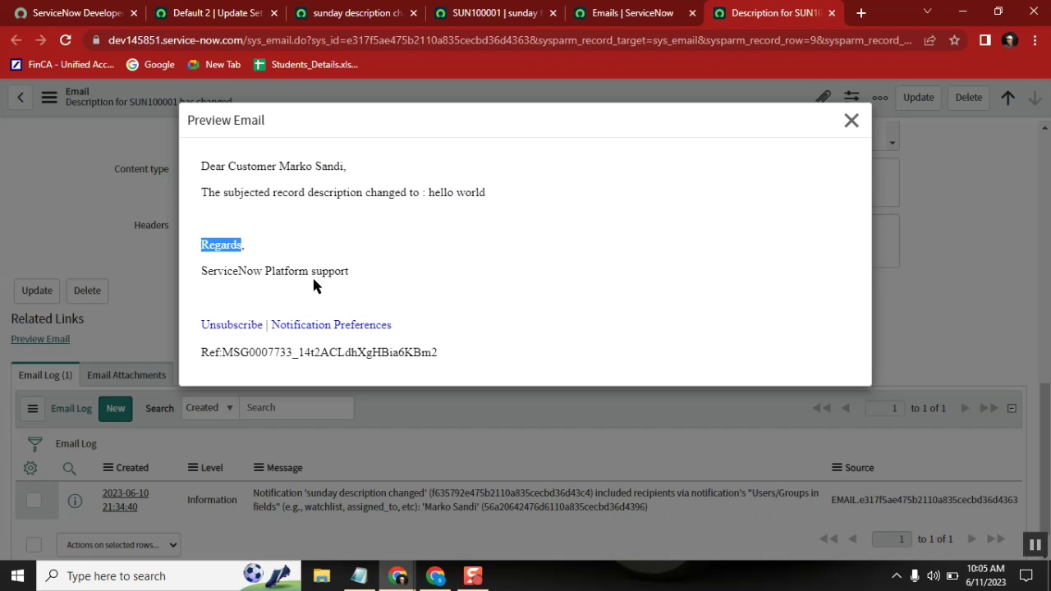
pyautogui.click(360, 277)
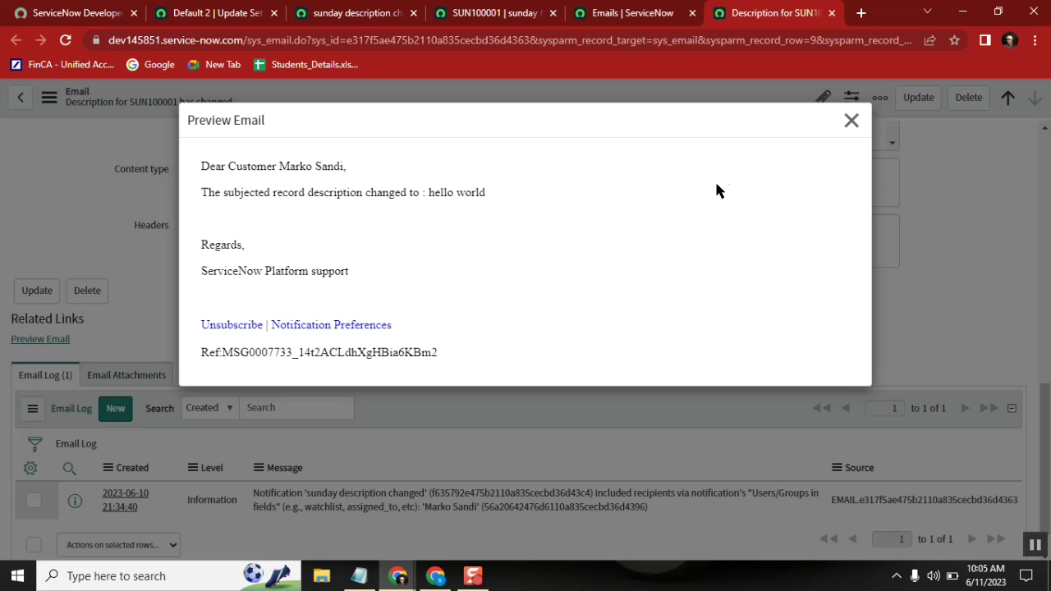
pyautogui.click(851, 121)
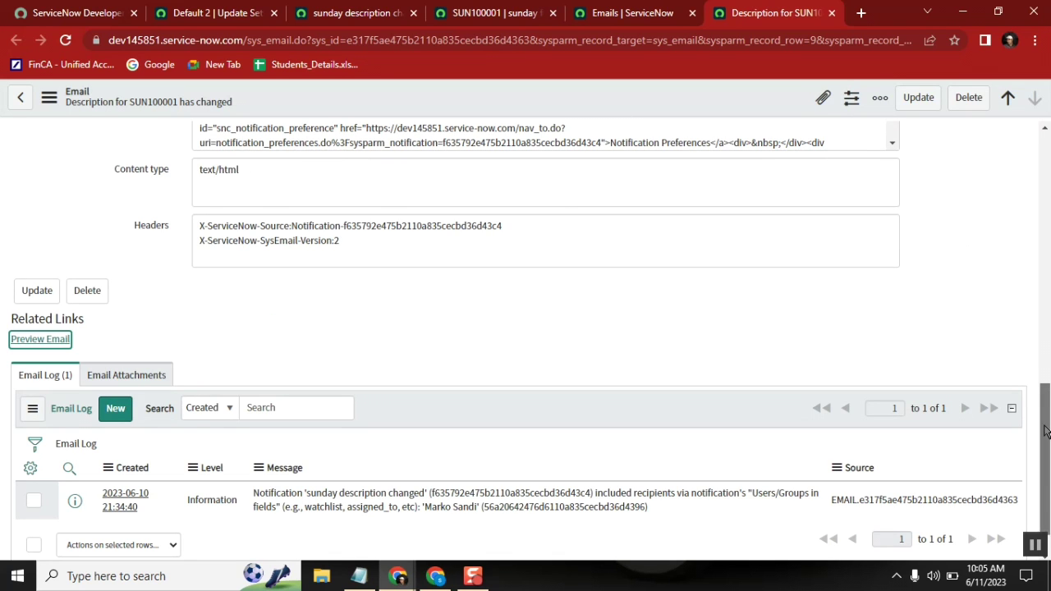
# Step: Compare the email Body with SUN100001's customer user details, then return to today's Emails list
pyautogui.moveTo(1044, 429); pyautogui.dragTo(1048, 313)
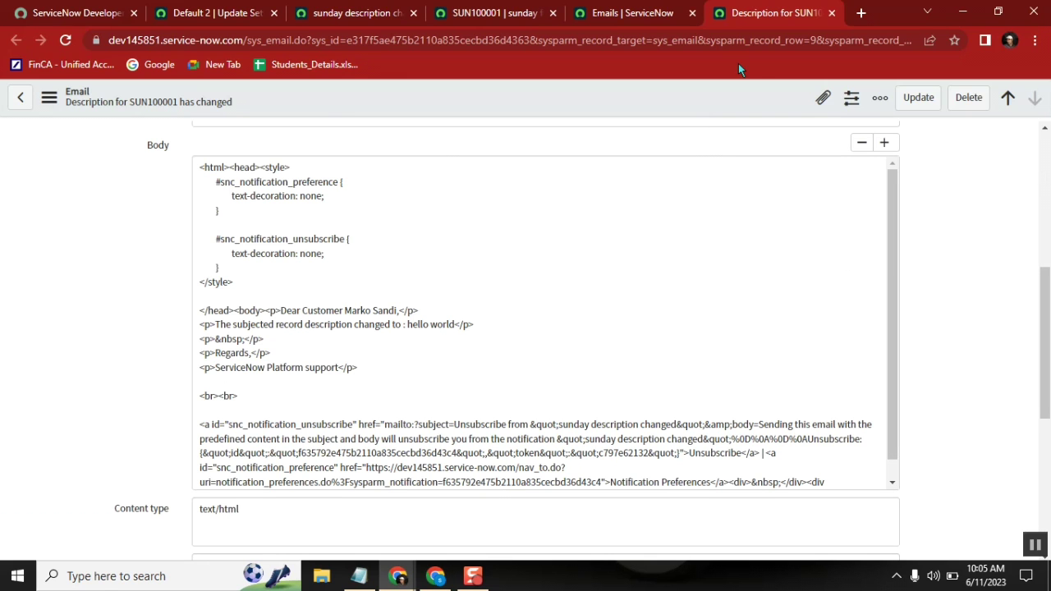
pyautogui.click(632, 13)
pyautogui.click(513, 15)
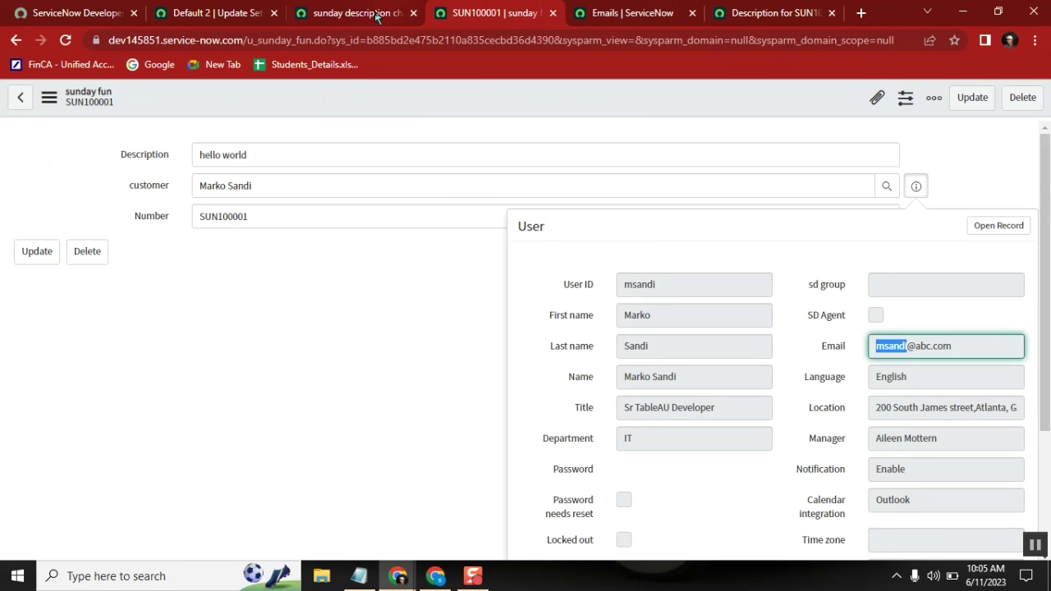
pyautogui.click(599, 15)
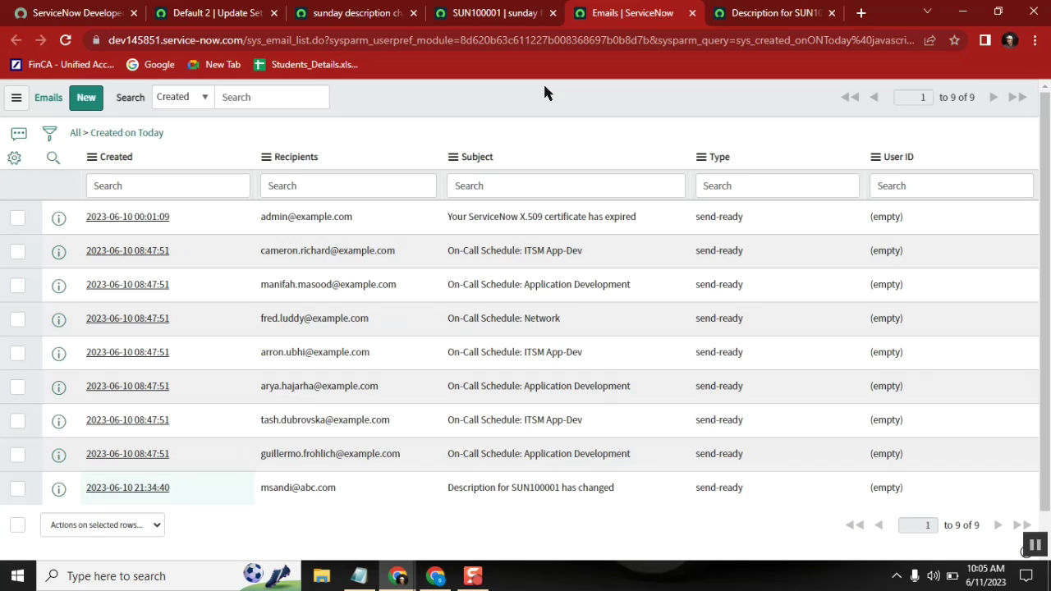
# Step: Reopen the 'sunday description changed' notification and review its What it will contain subject and message
pyautogui.click(361, 13)
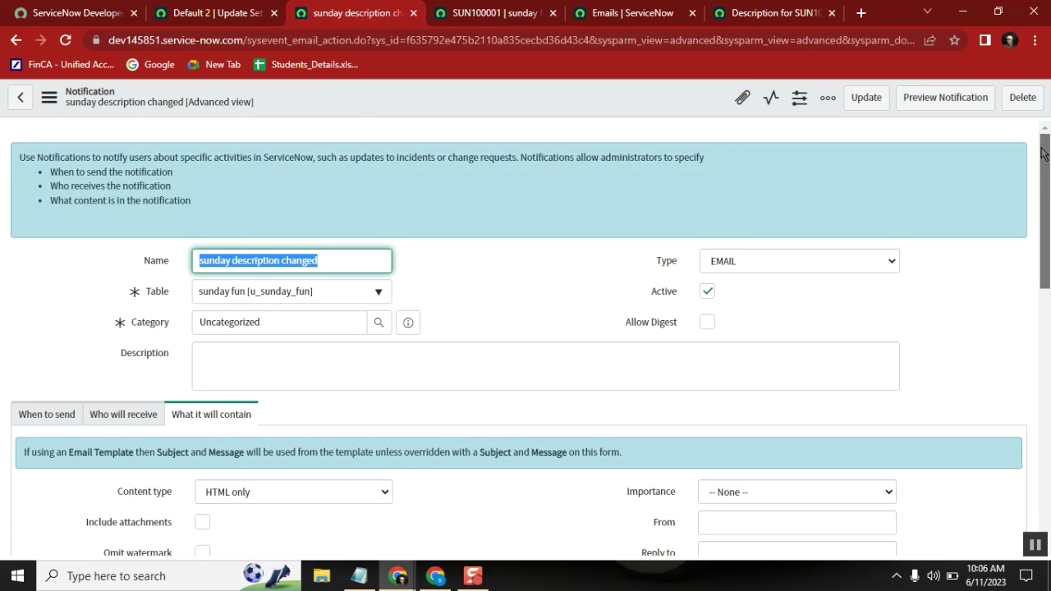
pyautogui.moveTo(1043, 153); pyautogui.dragTo(1036, 246)
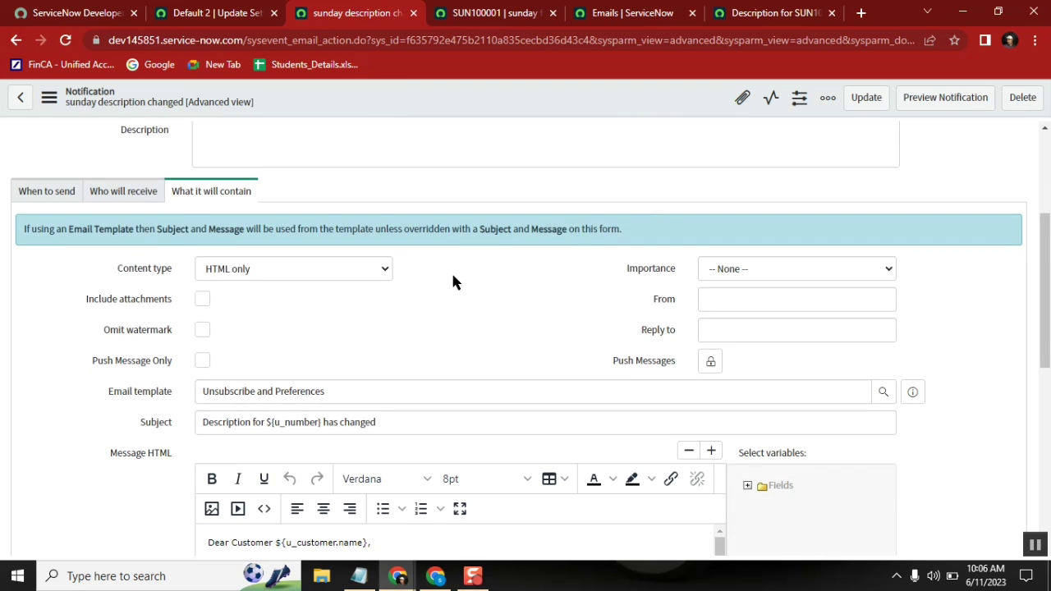
pyautogui.moveTo(1044, 287); pyautogui.dragTo(1044, 344)
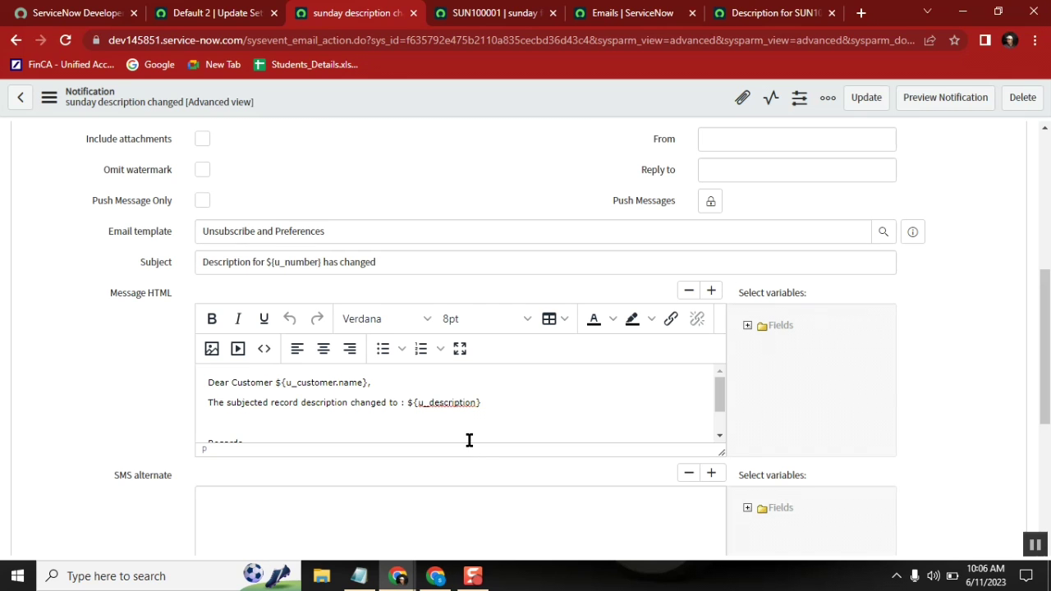
pyautogui.moveTo(1044, 328); pyautogui.dragTo(1044, 288)
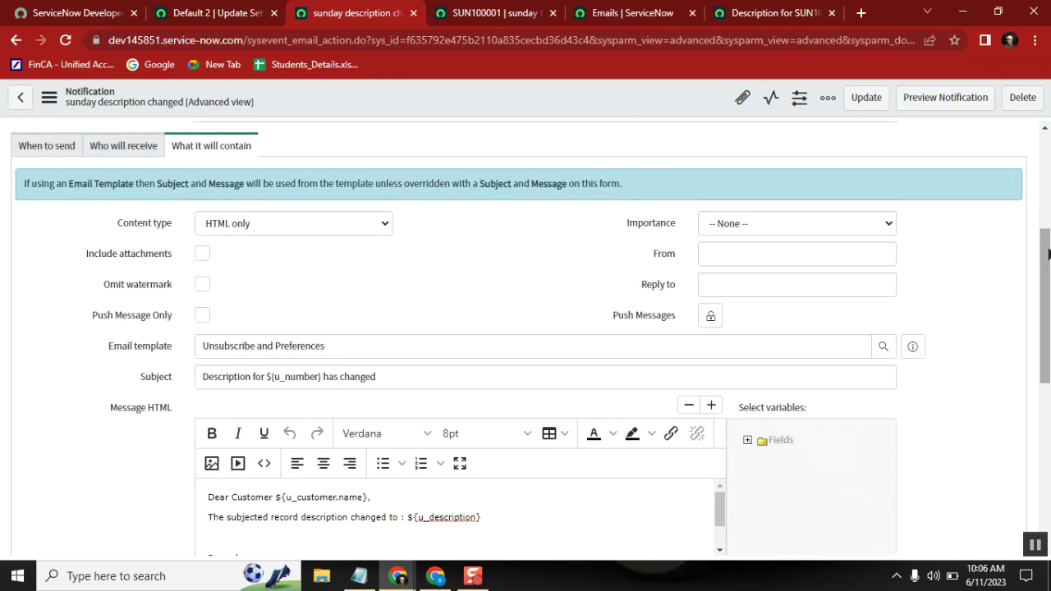
# Step: Show the notification's Who will receive settings, confirming it goes to the customer field
pyautogui.click(119, 148)
pyautogui.click(202, 145)
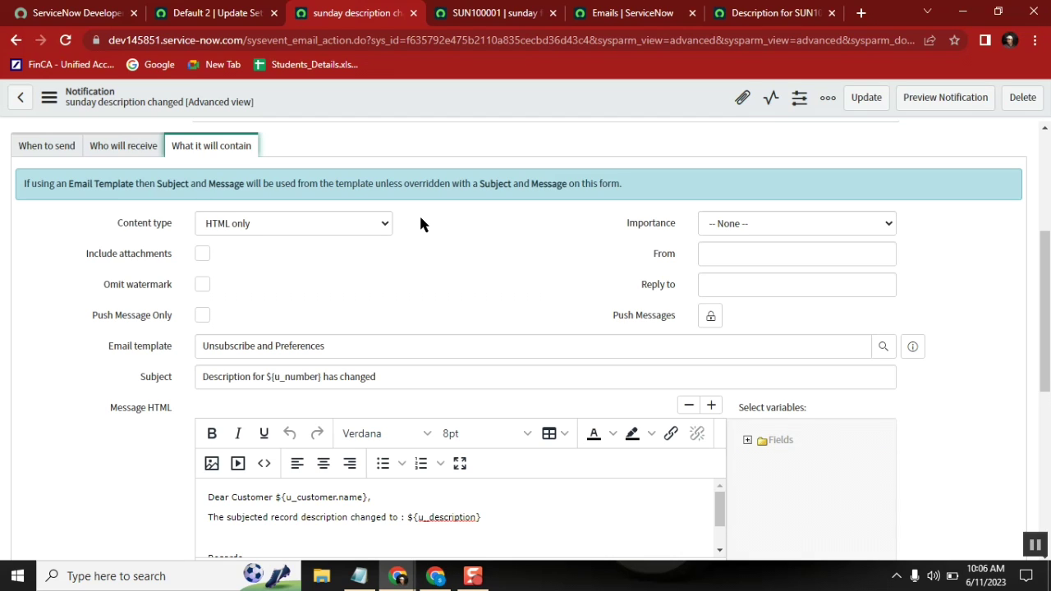
pyautogui.click(129, 145)
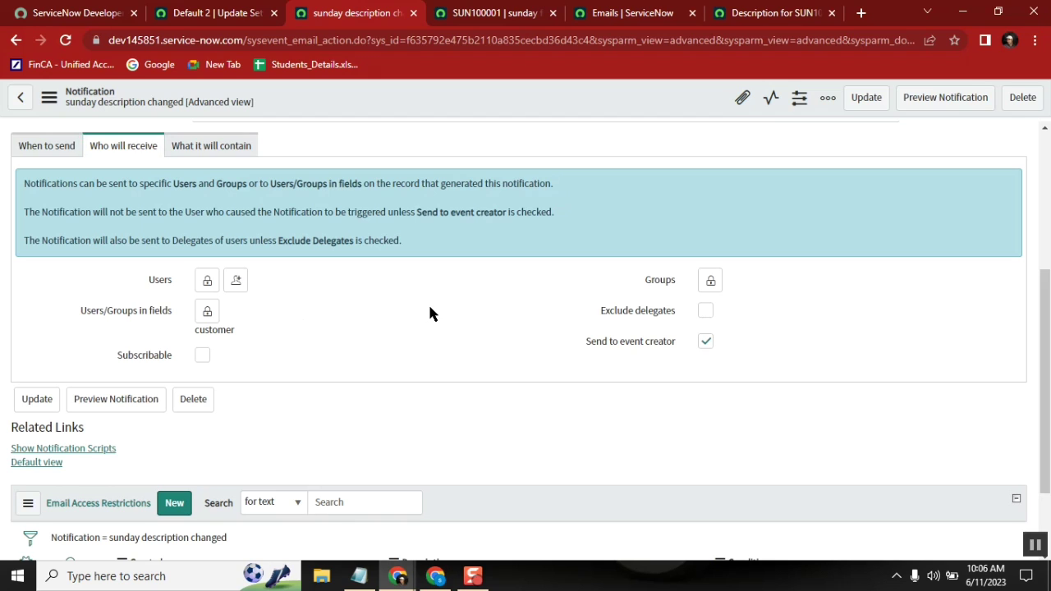
pyautogui.moveTo(134, 319)
# Step: Unlock the Users recipient list, browse the user lookup, then relock it without changes
pyautogui.click(207, 279)
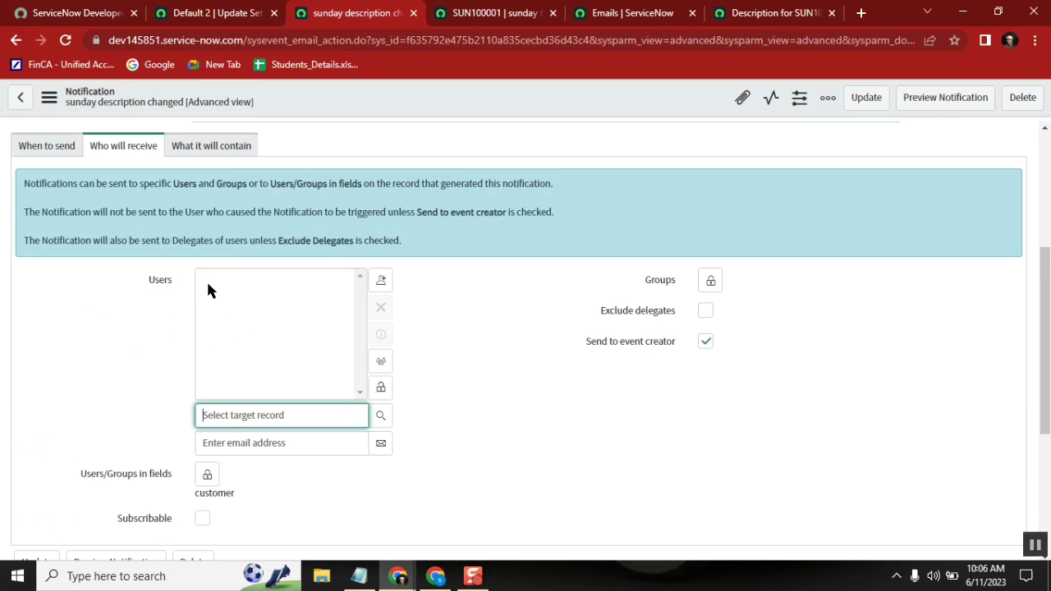
pyautogui.click(380, 415)
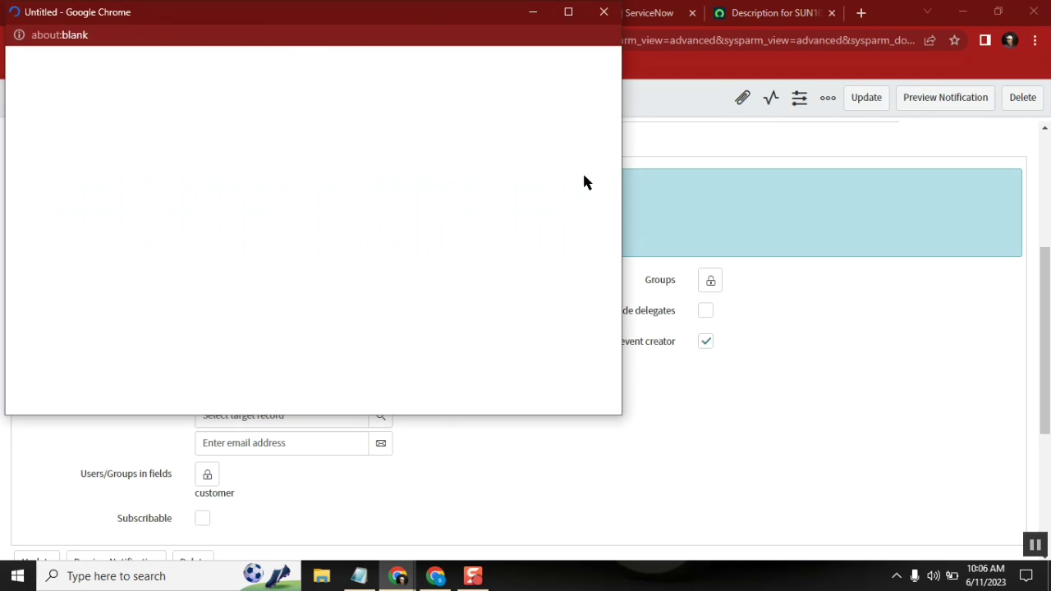
pyautogui.click(610, 11)
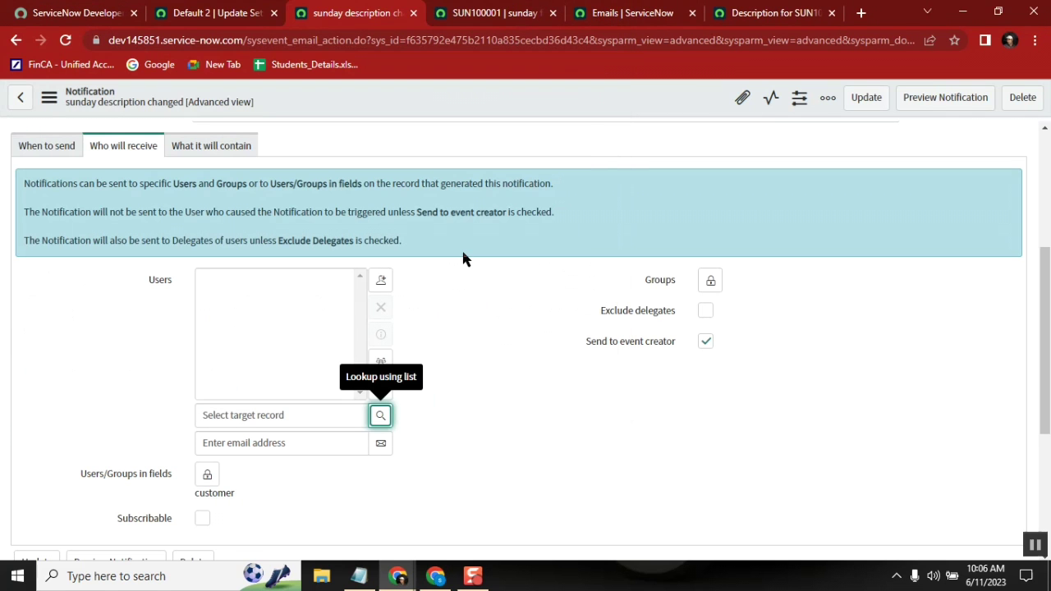
pyautogui.click(462, 354)
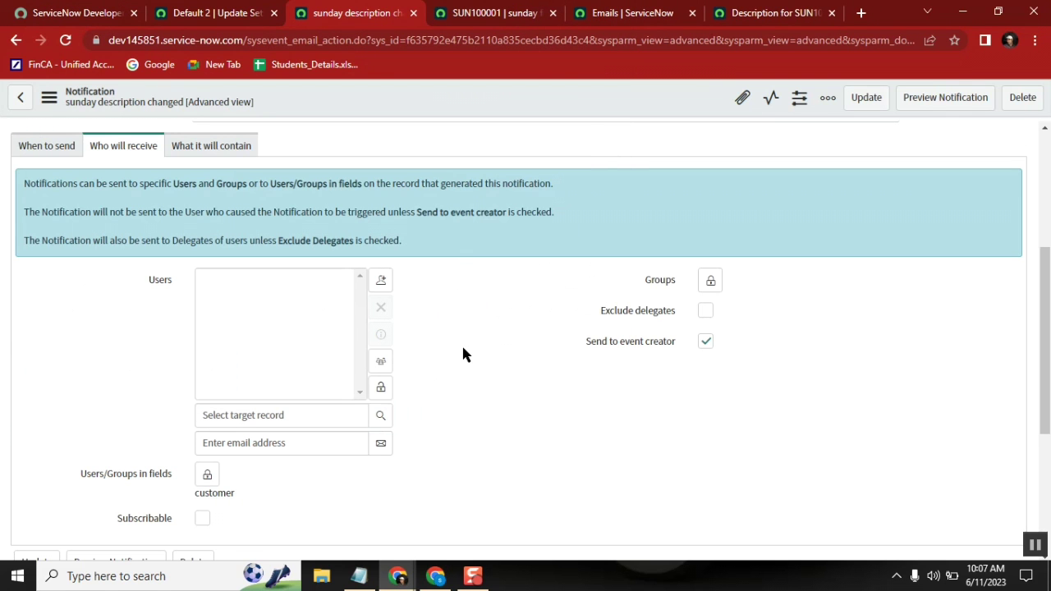
pyautogui.click(381, 388)
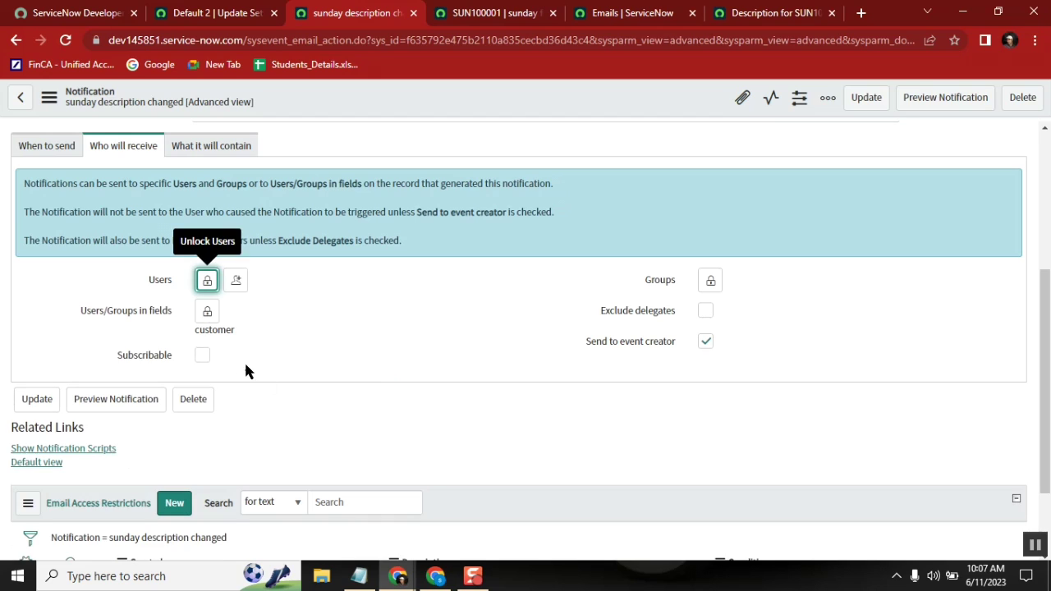
# Step: Select the customer field entry among the notification's recipients
pyautogui.doubleClick(216, 332)
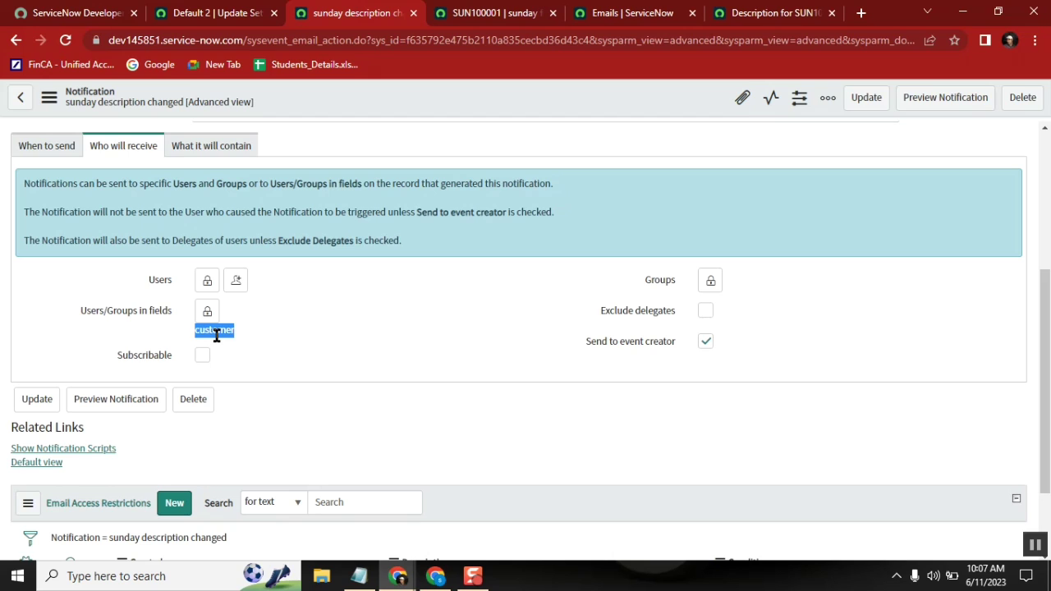
pyautogui.click(332, 329)
pyautogui.doubleClick(211, 331)
# Step: From SUN100001, open the customer's user record and then their manager's user record
pyautogui.click(500, 13)
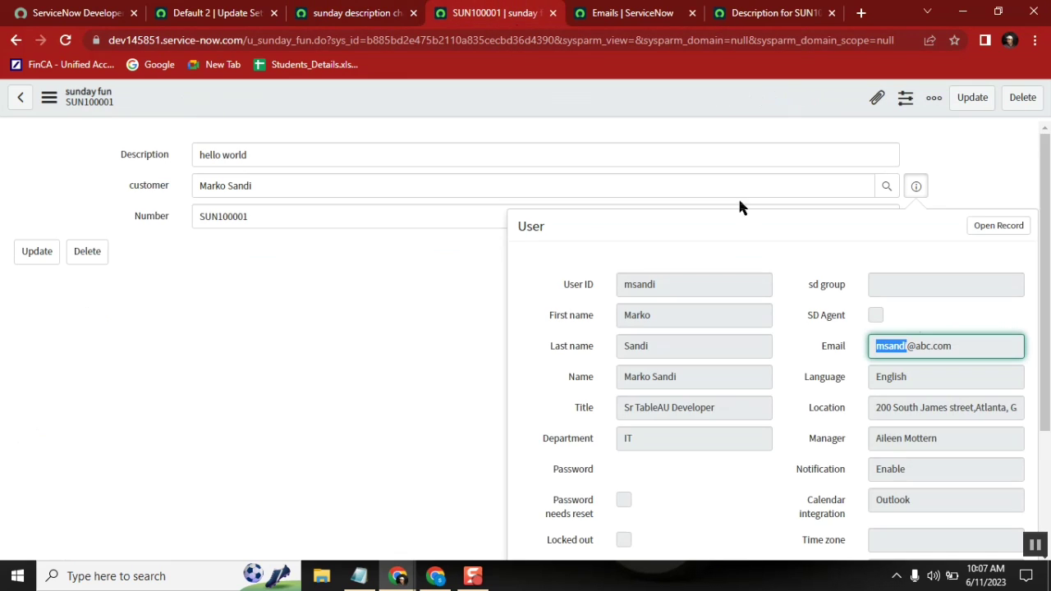
pyautogui.keyDown('ctrl'); pyautogui.click(1002, 225); pyautogui.keyUp('ctrl')
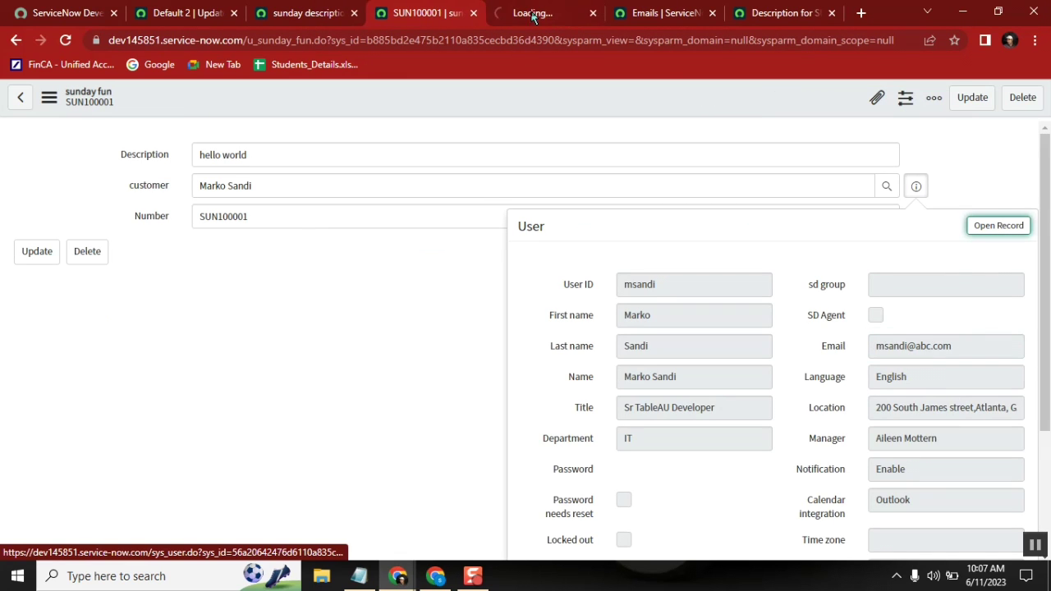
pyautogui.click(522, 15)
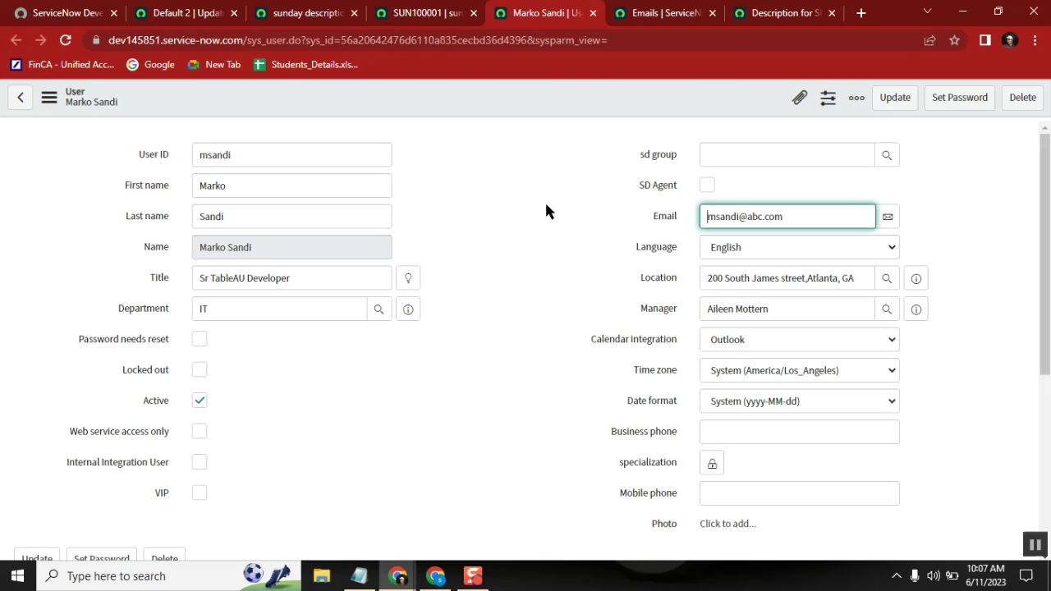
pyautogui.click(916, 310)
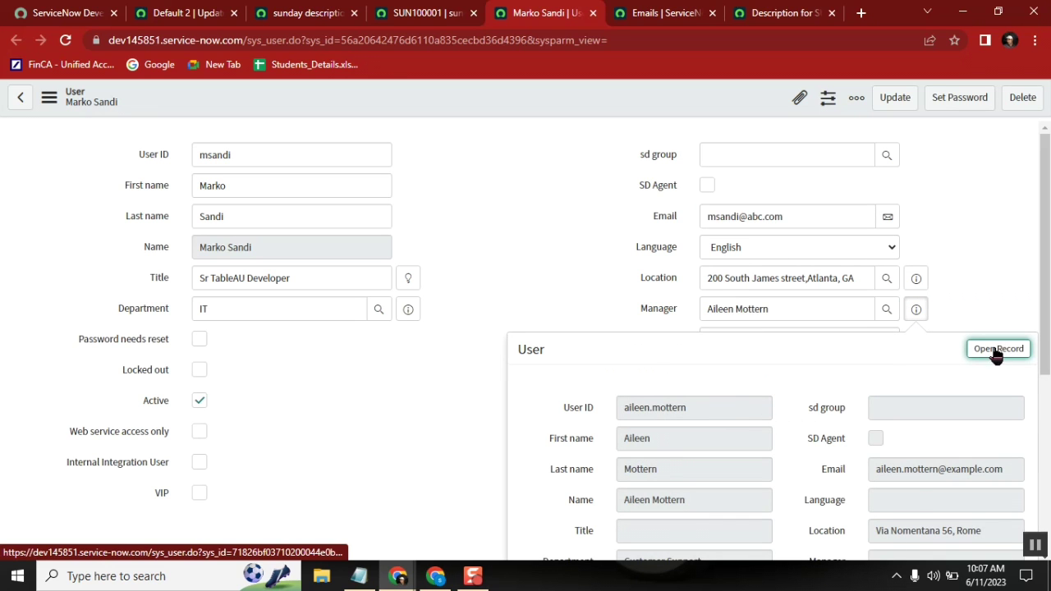
pyautogui.middleClick(989, 350)
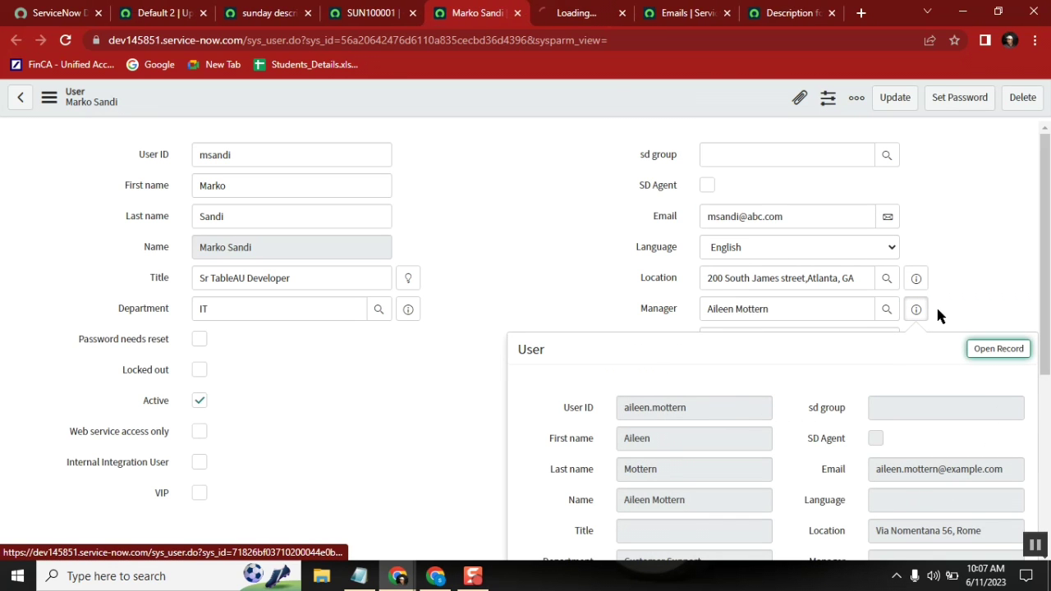
pyautogui.click(571, 13)
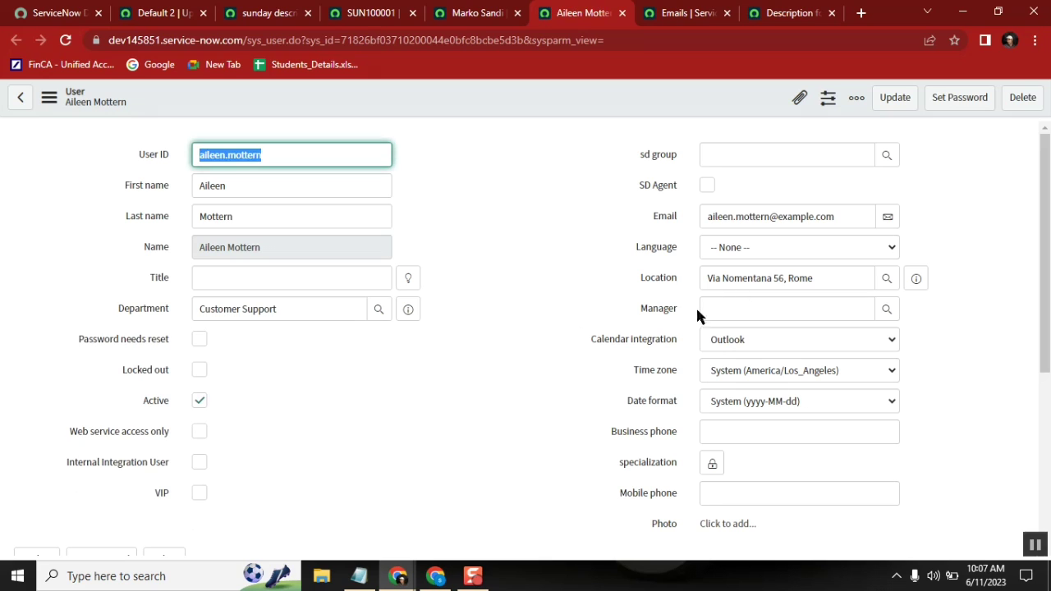
# Step: Set the manager record's Manager field to the suggested user via autocomplete and save it
pyautogui.click(750, 317)
pyautogui.write('abrah')
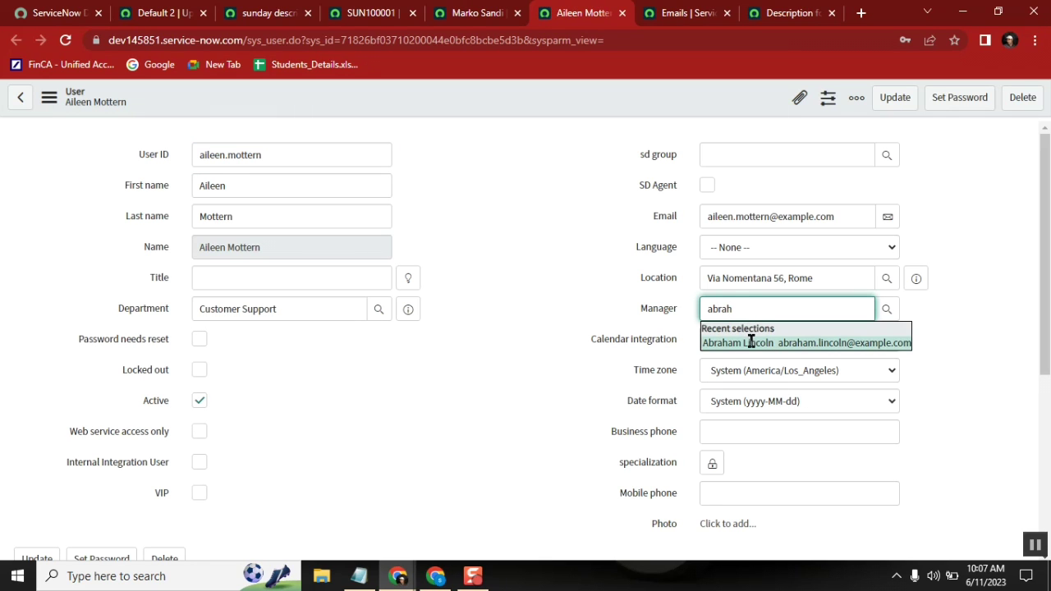
pyautogui.click(749, 338)
pyautogui.click(915, 310)
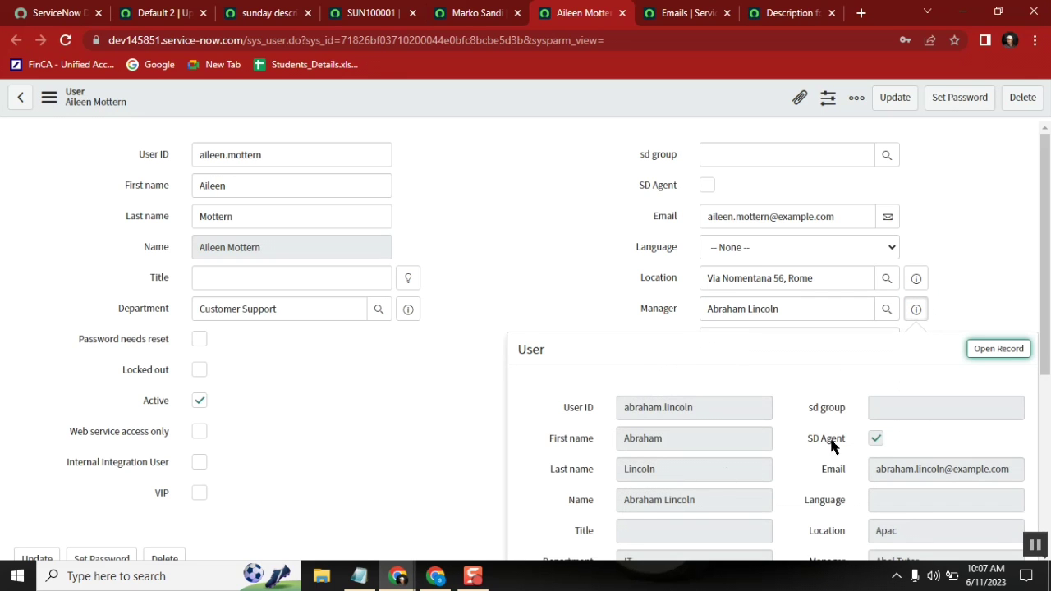
pyautogui.click(956, 212)
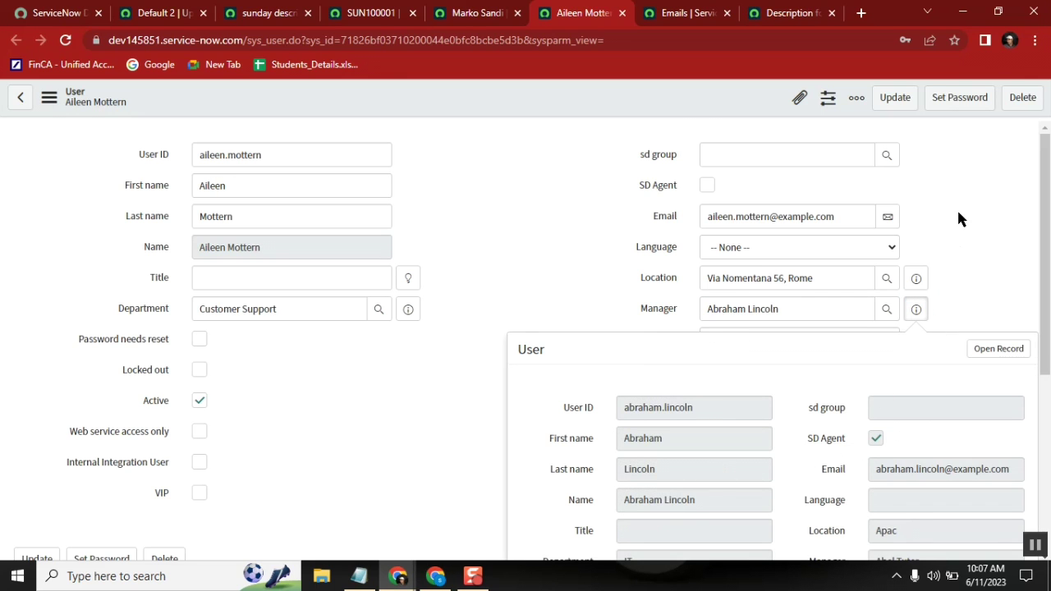
pyautogui.rightClick(669, 102)
pyautogui.click(699, 113)
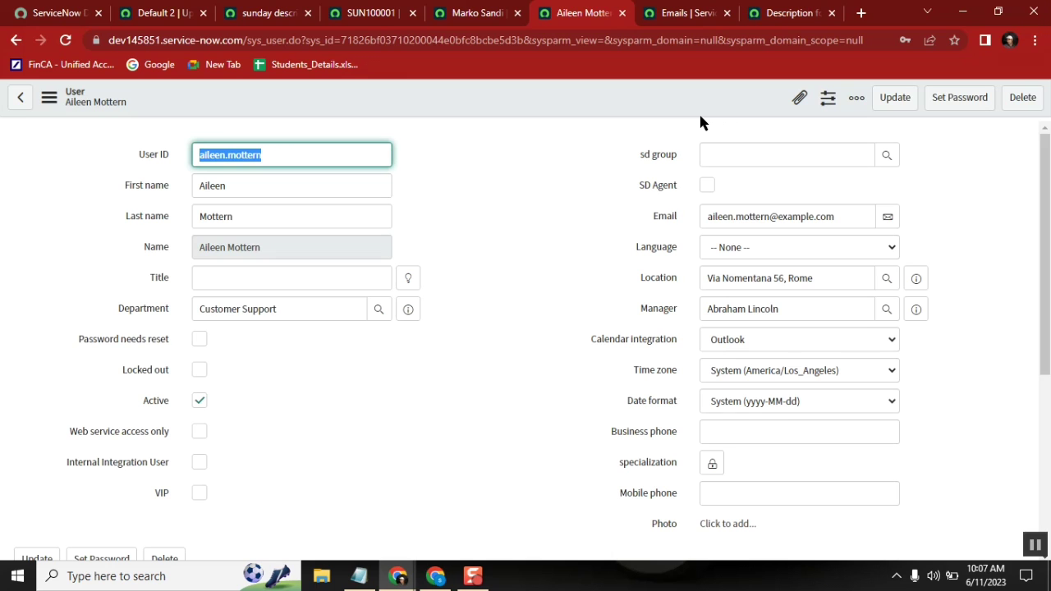
pyautogui.click(373, 16)
pyautogui.click(265, 23)
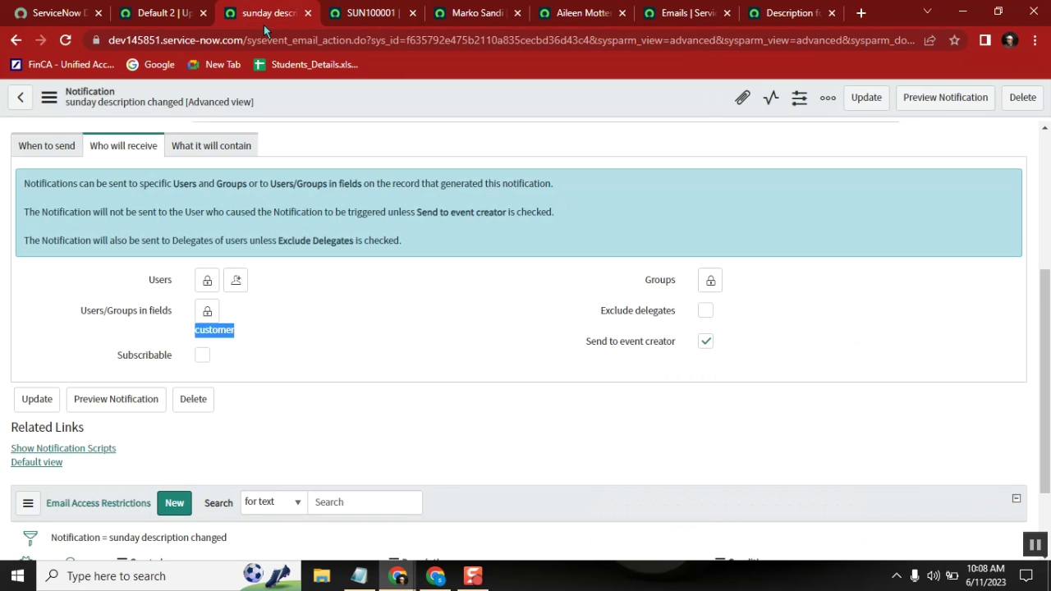
pyautogui.click(47, 148)
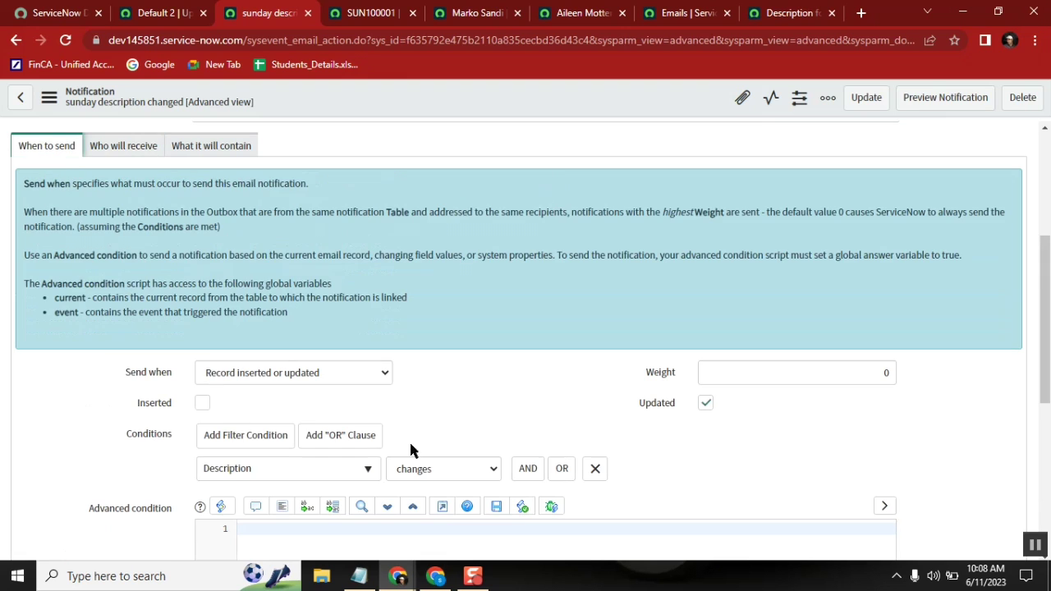
pyautogui.moveTo(1047, 273); pyautogui.dragTo(1047, 334)
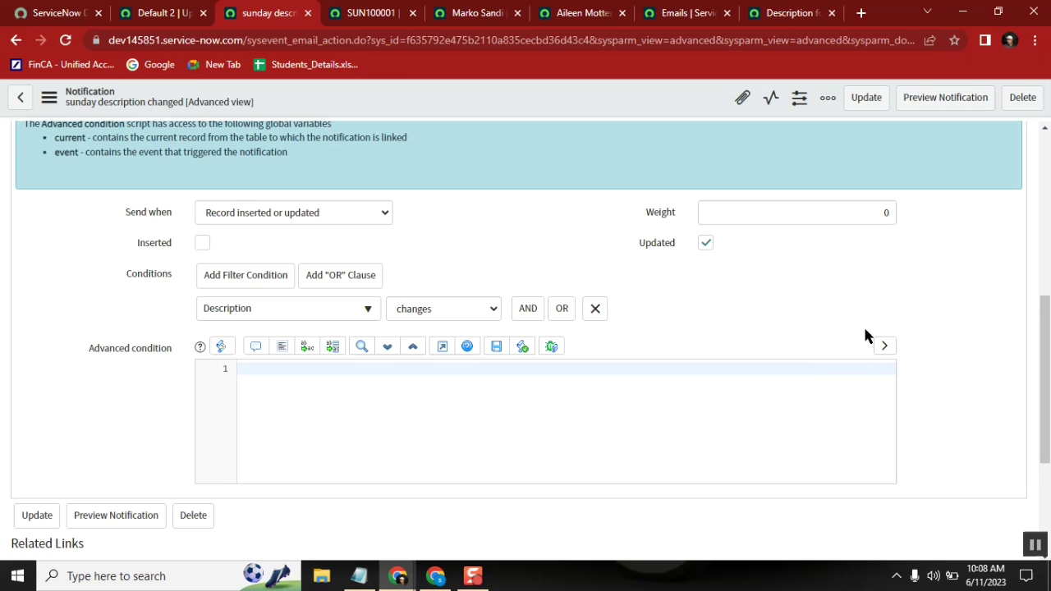
pyautogui.scroll(3, 403, 293)
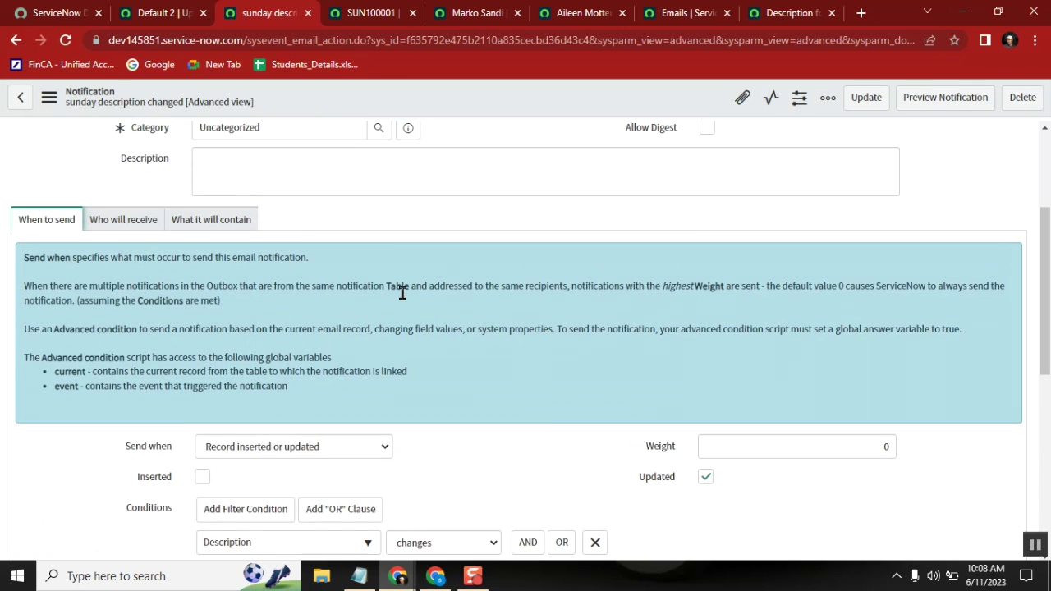
pyautogui.click(111, 223)
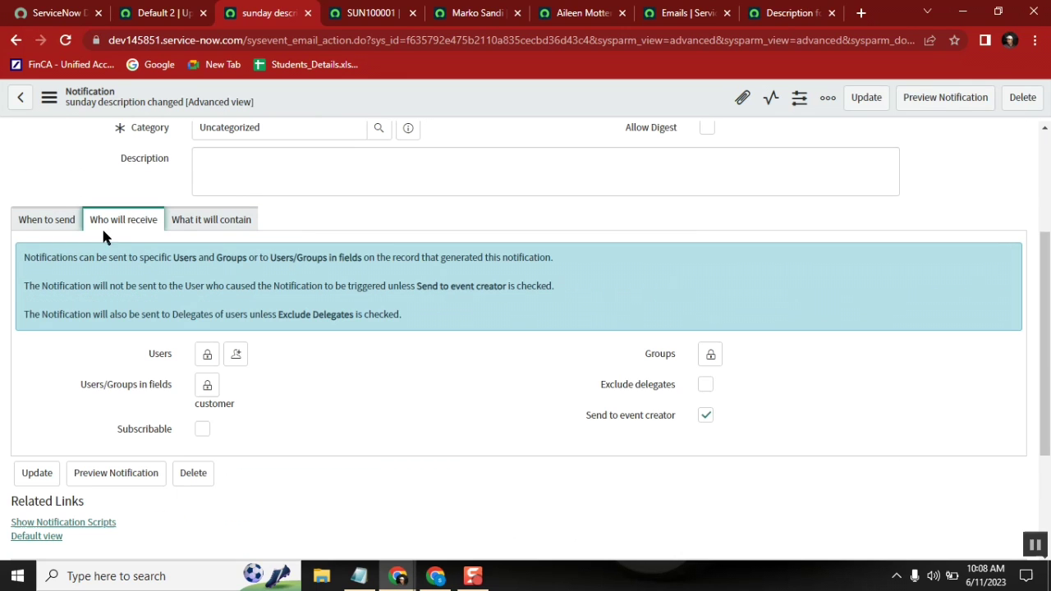
pyautogui.doubleClick(213, 404)
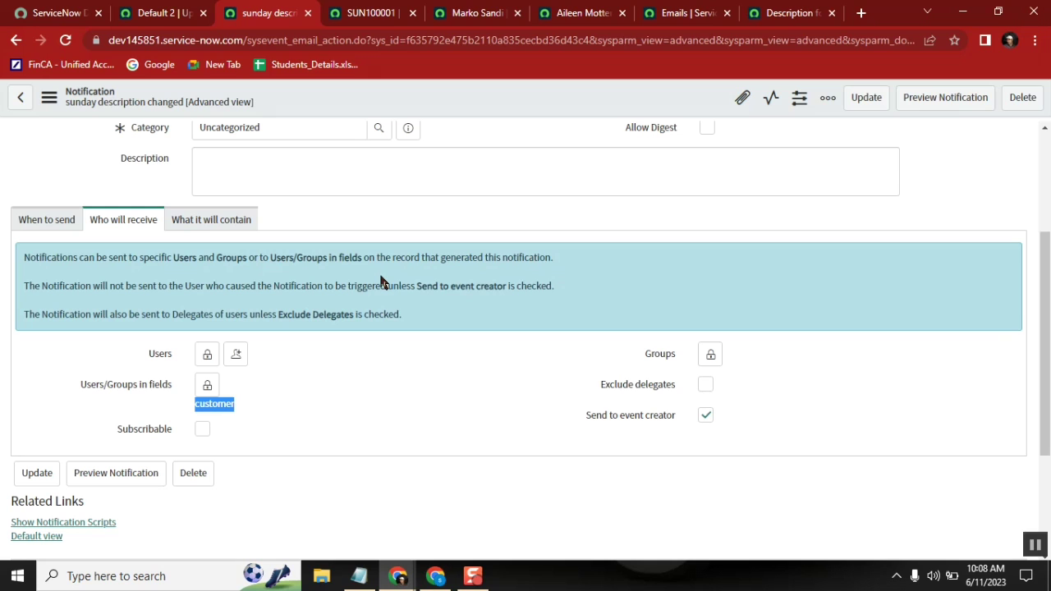
# Step: In Notepad, add 'event' and 'notification' lines under the Notifications heading
pyautogui.click(358, 576)
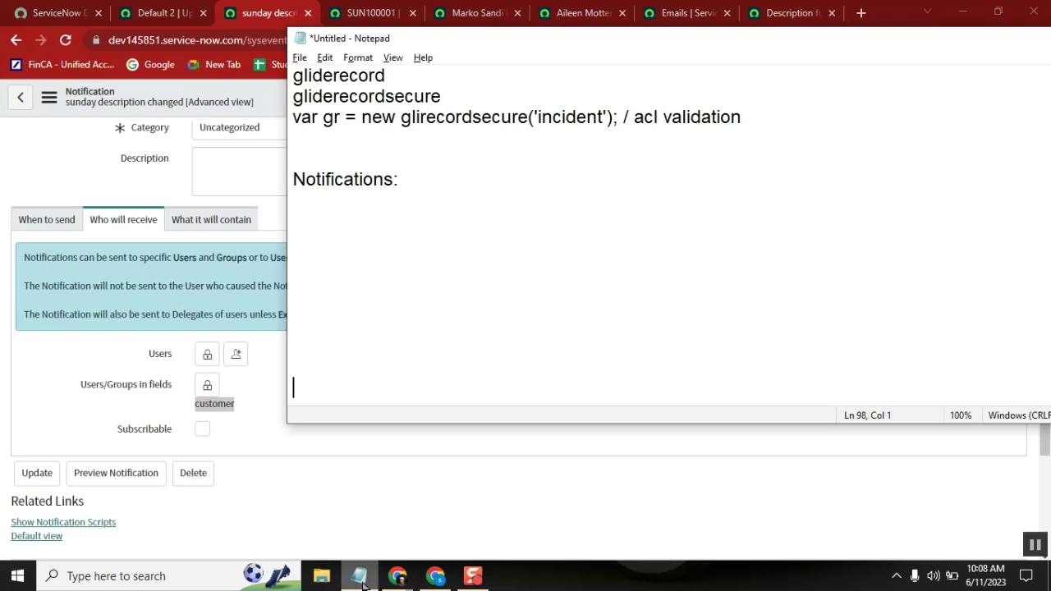
pyautogui.click(309, 218)
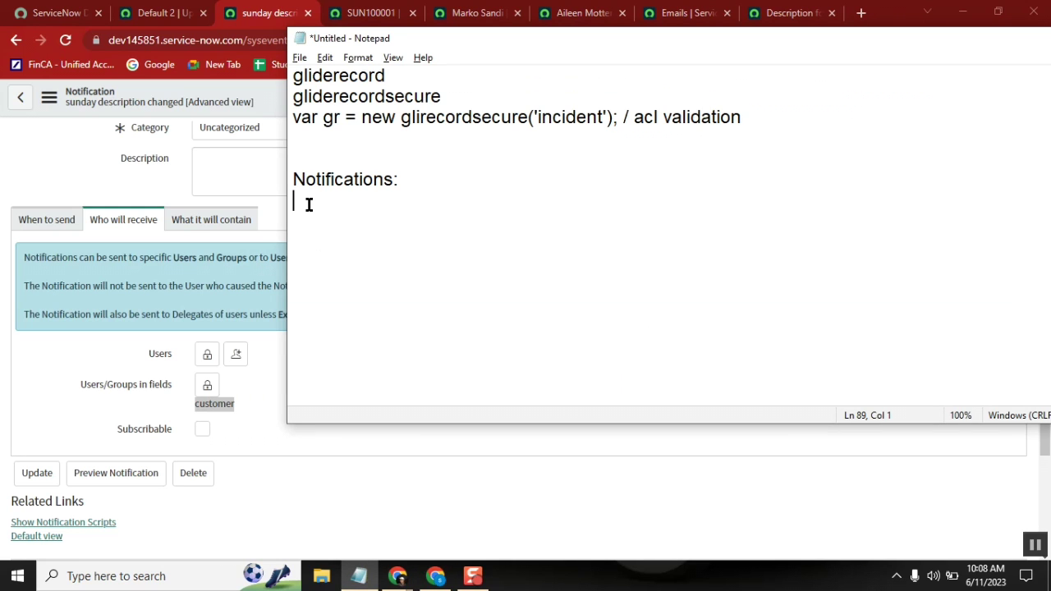
pyautogui.write('event')
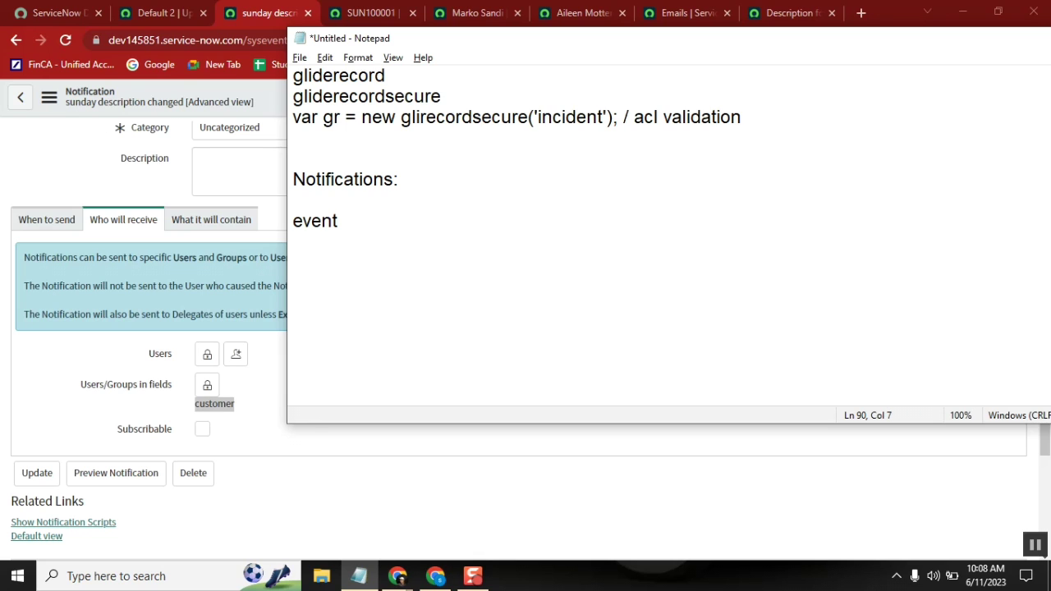
pyautogui.press('Return')
pyautogui.write('notifica')
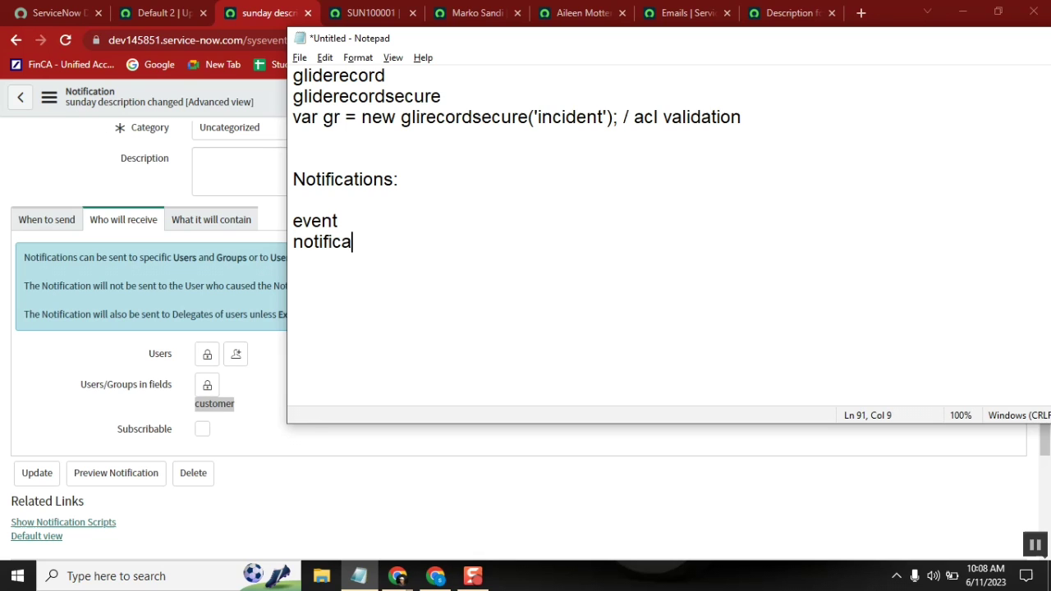
pyautogui.write('tion')
pyautogui.press('Return')
# Step: Add 'script (business rules)' and 'basico' lines to the notes, then return to the ServiceNow notification
pyautogui.write('script (')
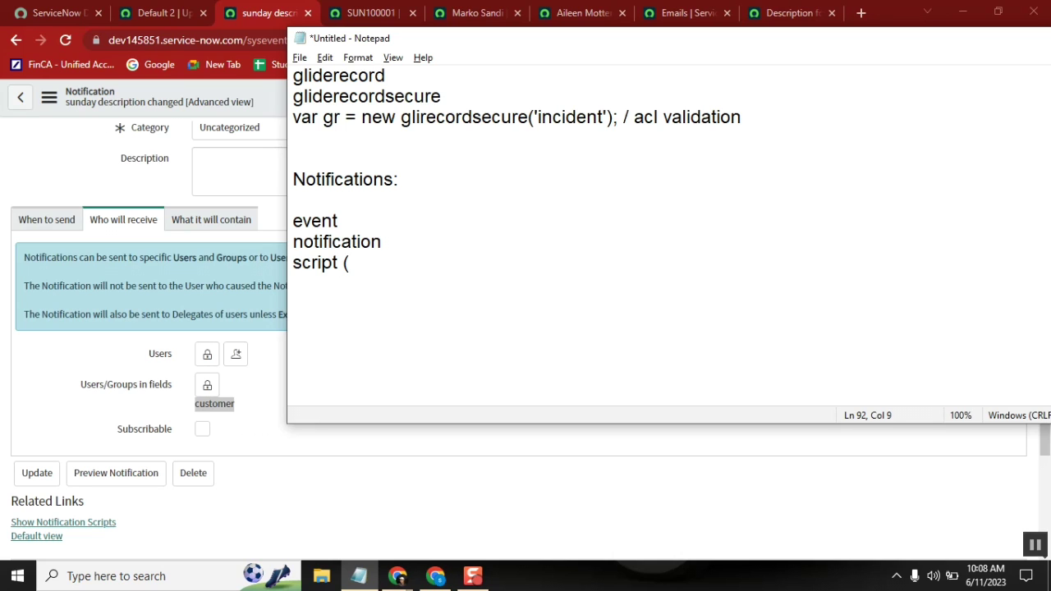
pyautogui.write('business ur')
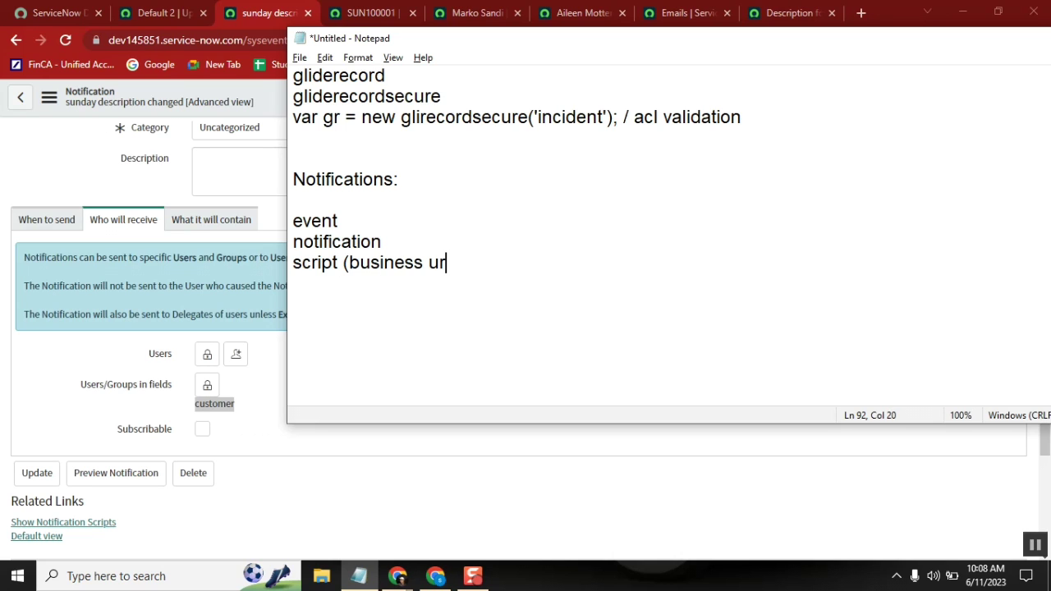
pyautogui.press('BackSpace')
pyautogui.press('BackSpace')
pyautogui.write('rules)')
pyautogui.press('Return')
pyautogui.press('Return')
pyautogui.write('basico')
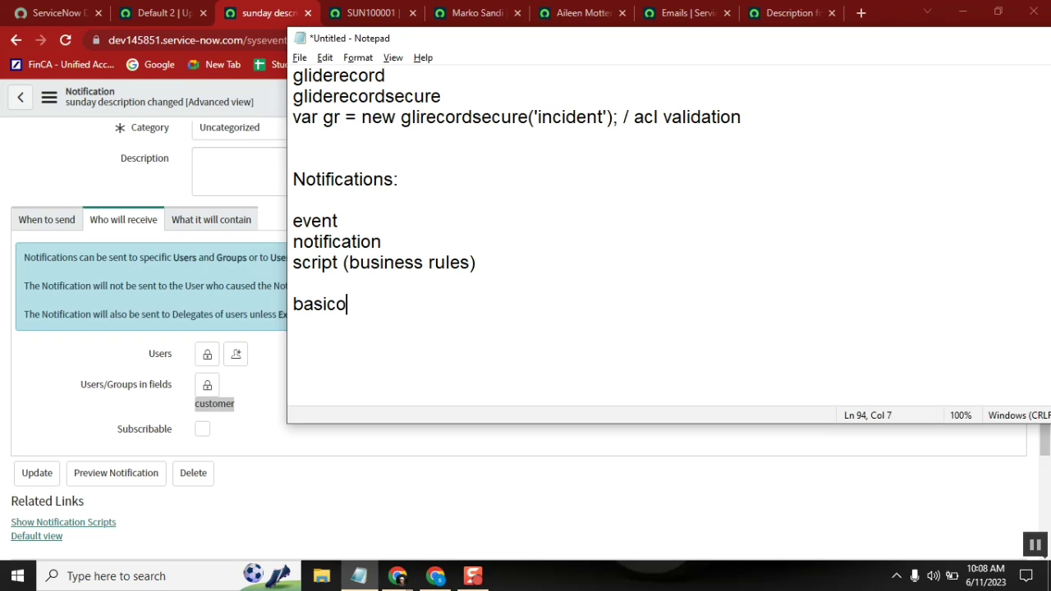
pyautogui.click(74, 163)
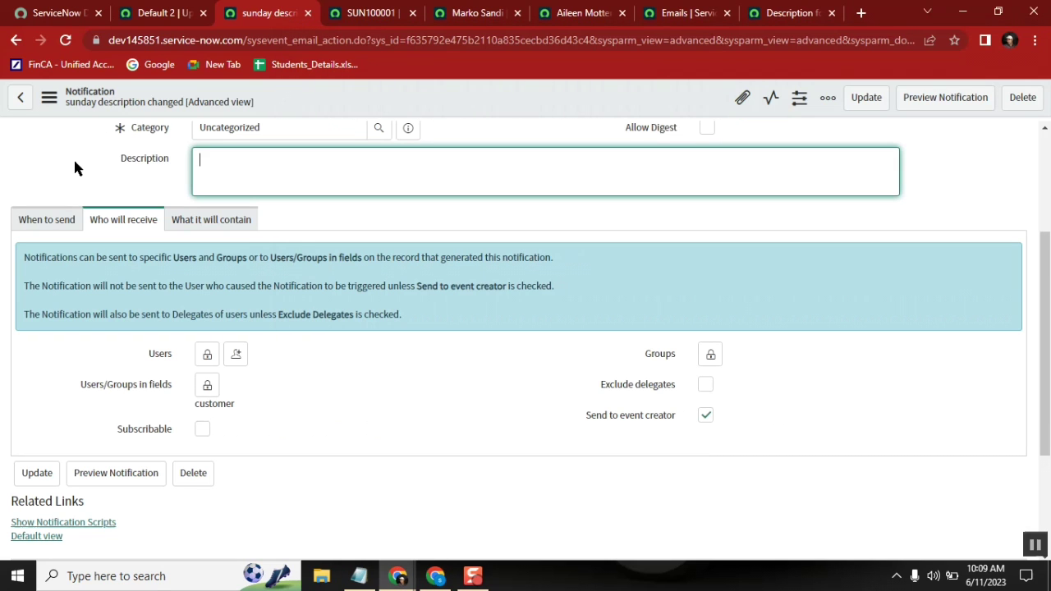
# Step: Review the notification's When to send conditions against the notes, then switch to the Default 2 update set
pyautogui.click(50, 223)
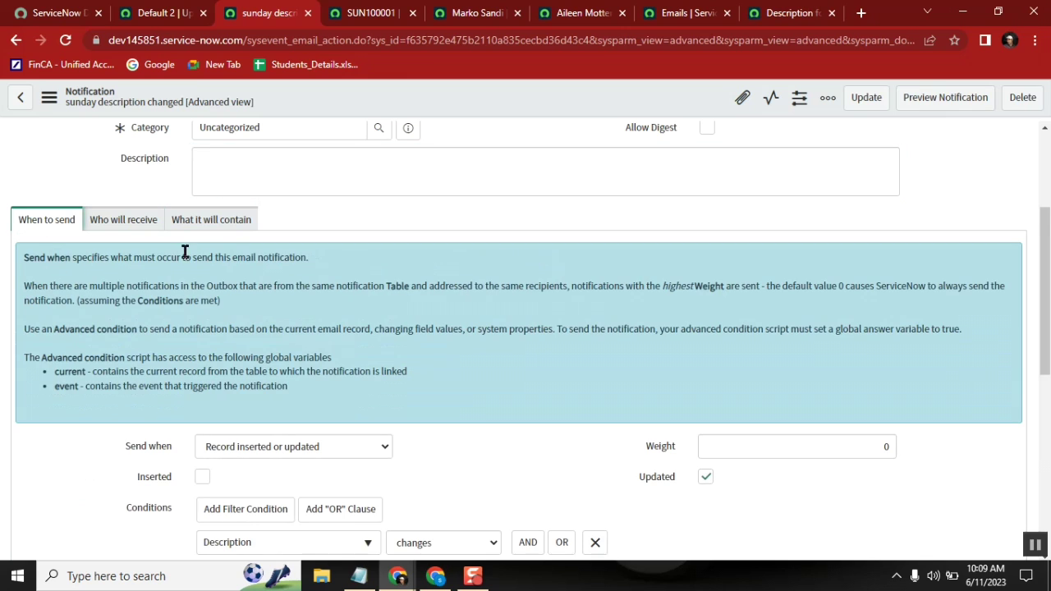
pyautogui.moveTo(1047, 236); pyautogui.dragTo(1047, 284)
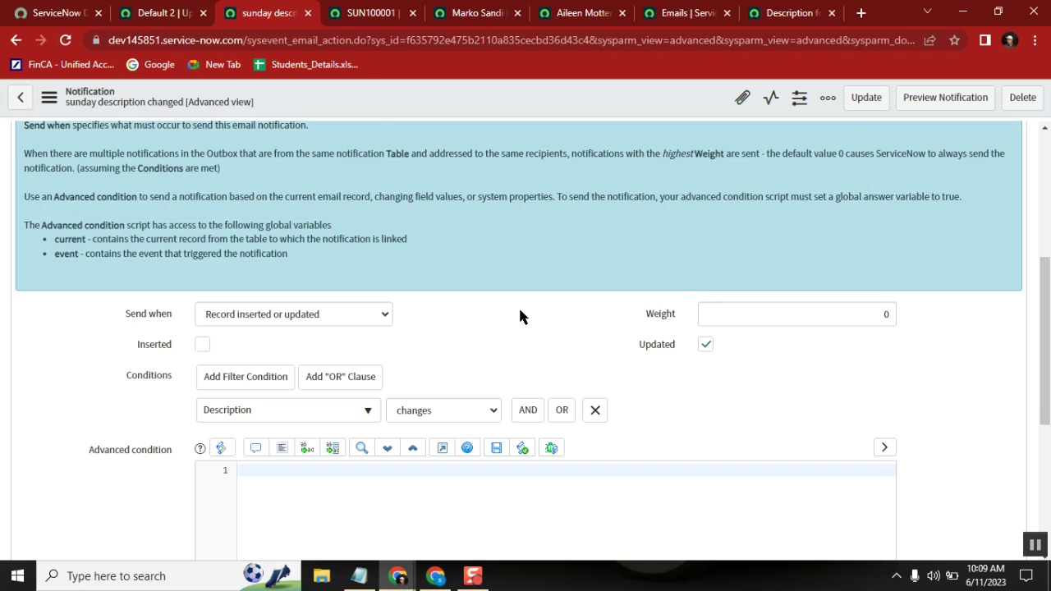
pyautogui.click(356, 577)
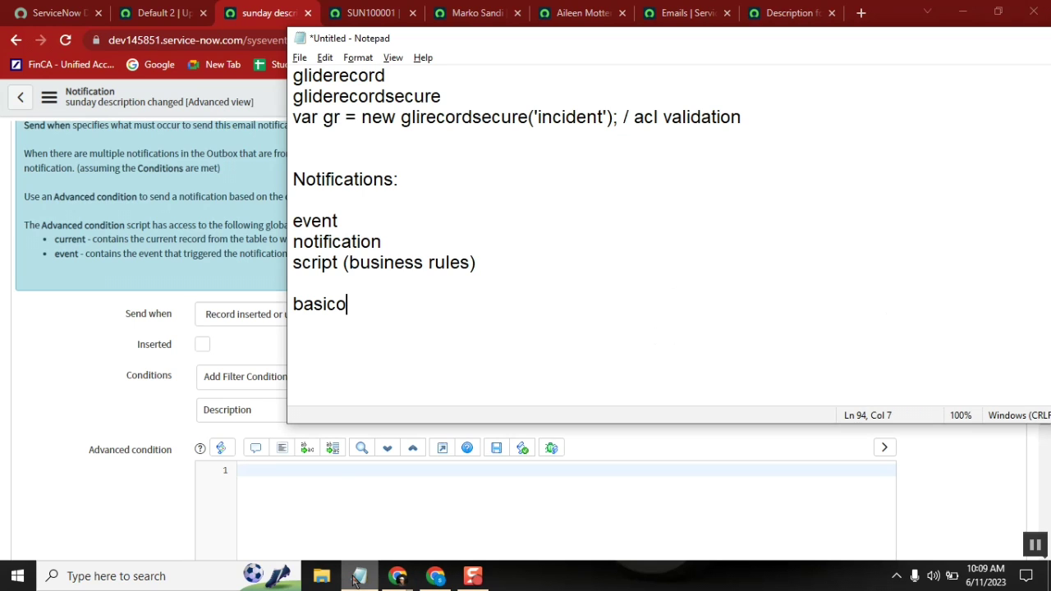
pyautogui.doubleClick(330, 242)
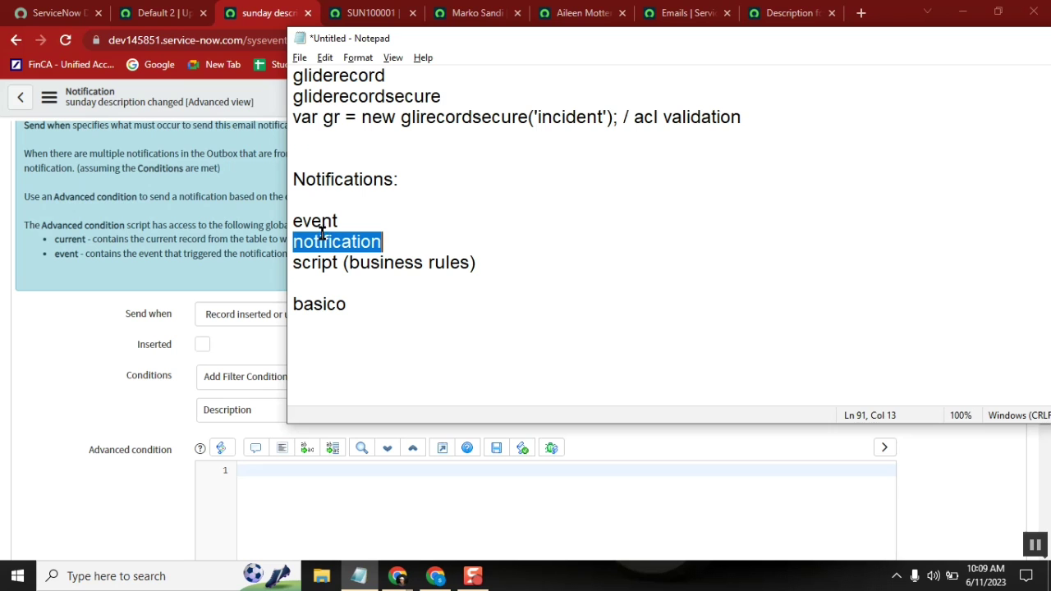
pyautogui.click(158, 14)
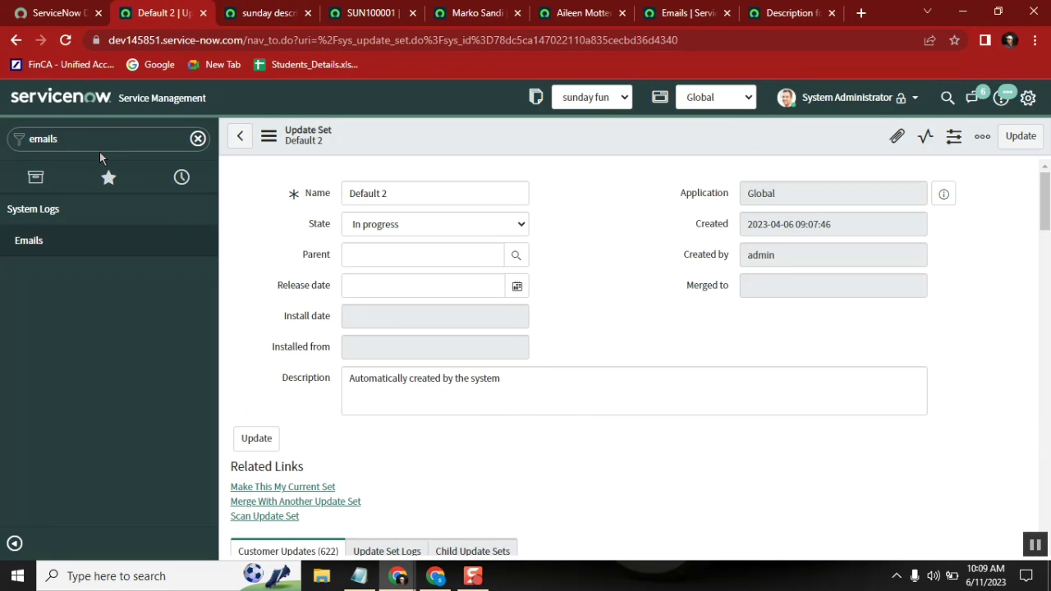
# Step: Filter the application navigator on 'event' and open System > Event Registry
pyautogui.doubleClick(90, 143)
pyautogui.write('event')
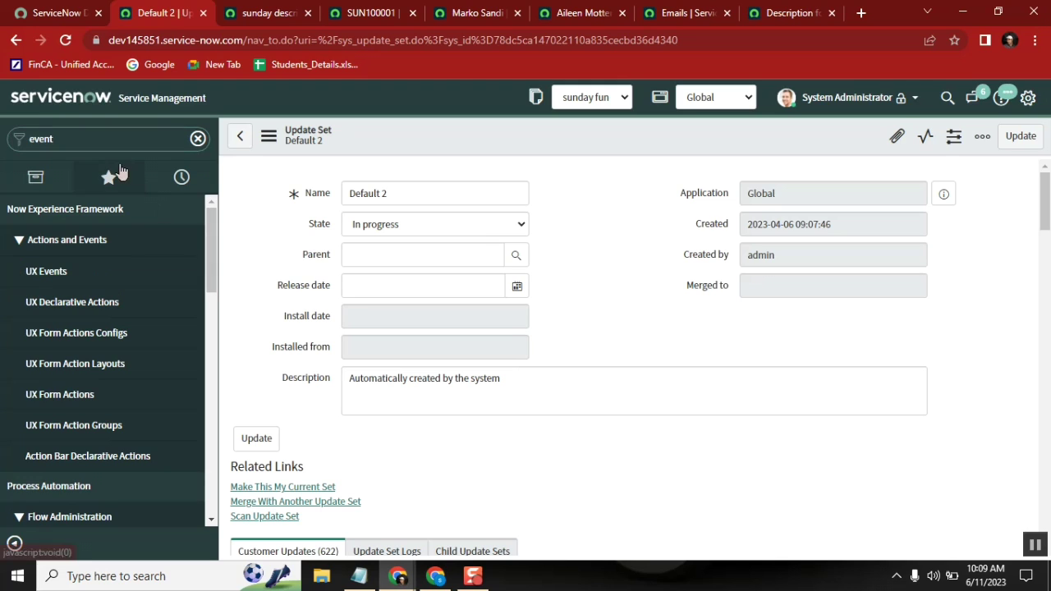
pyautogui.doubleClick(91, 138)
pyautogui.write('event re')
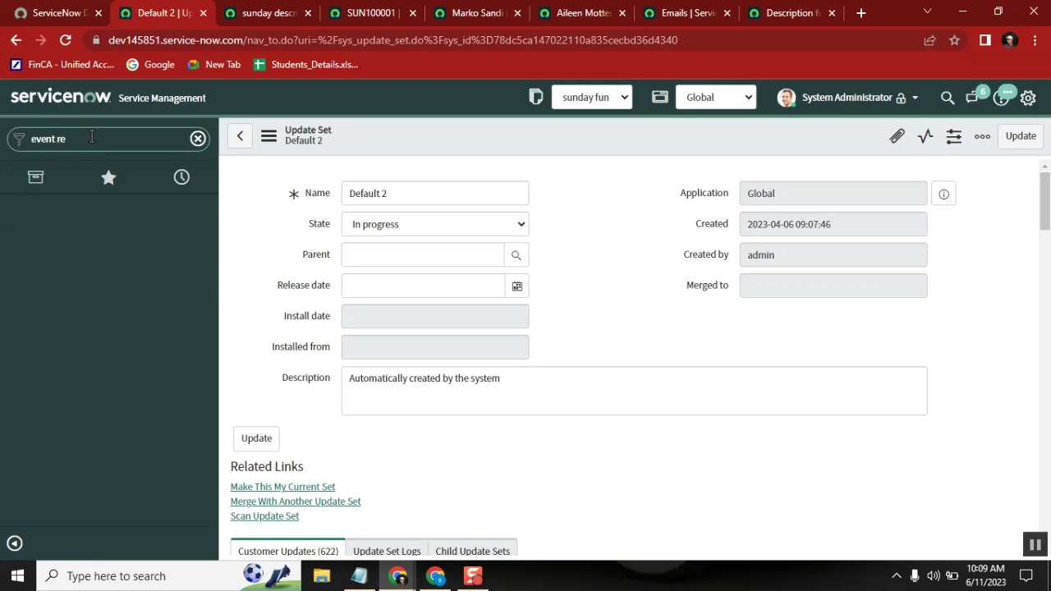
pyautogui.press('BackSpace')
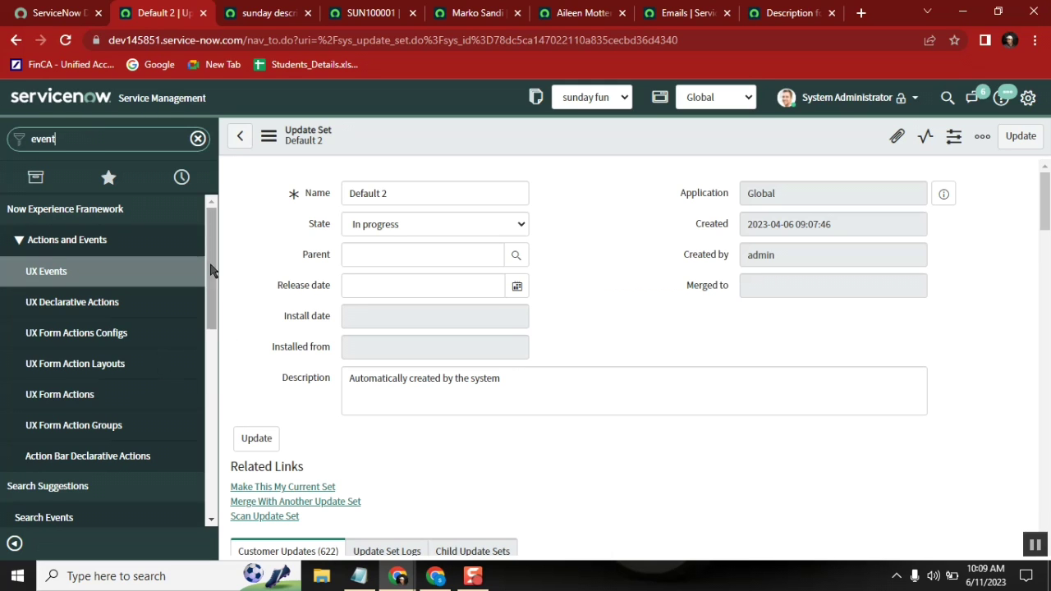
pyautogui.moveTo(209, 266); pyautogui.dragTo(207, 246)
pyautogui.click(92, 142)
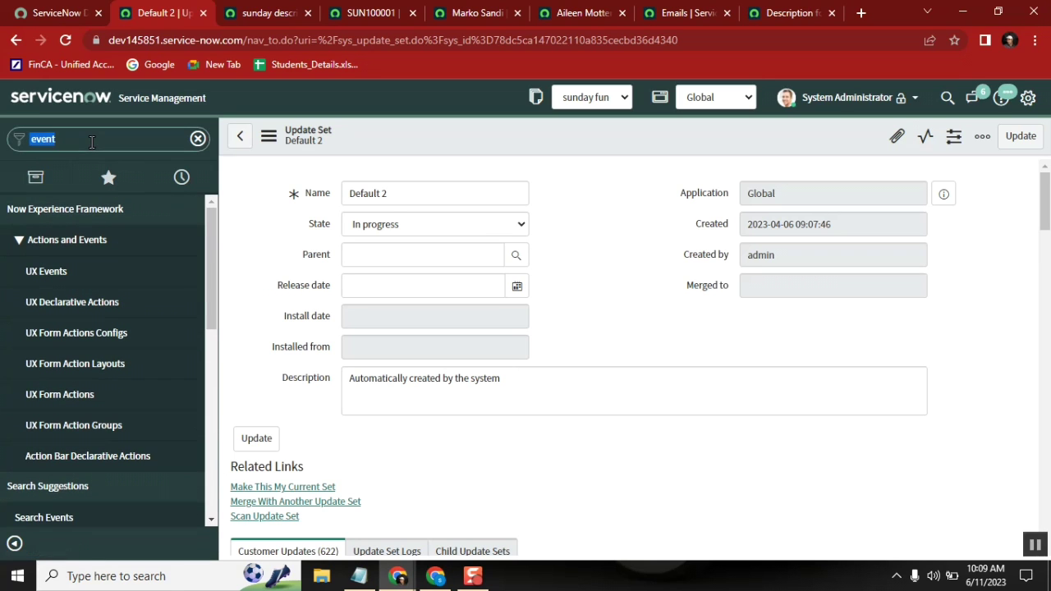
pyautogui.click(92, 142)
pyautogui.write('s r')
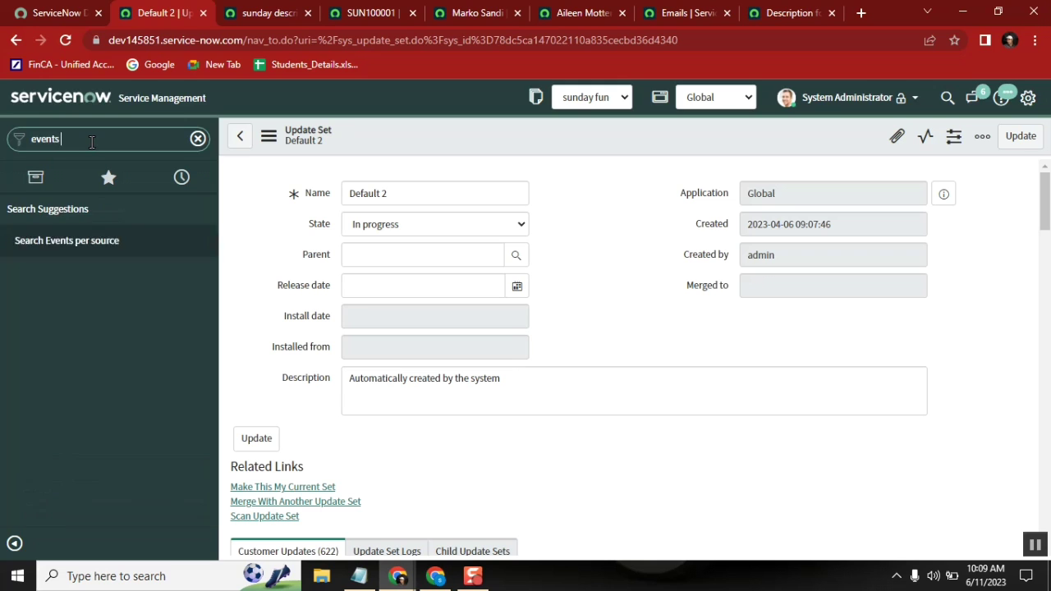
pyautogui.press('BackSpace')
pyautogui.press('BackSpace')
pyautogui.press('BackSpace')
pyautogui.press('BackSpace')
pyautogui.press('BackSpace')
pyautogui.press('BackSpace')
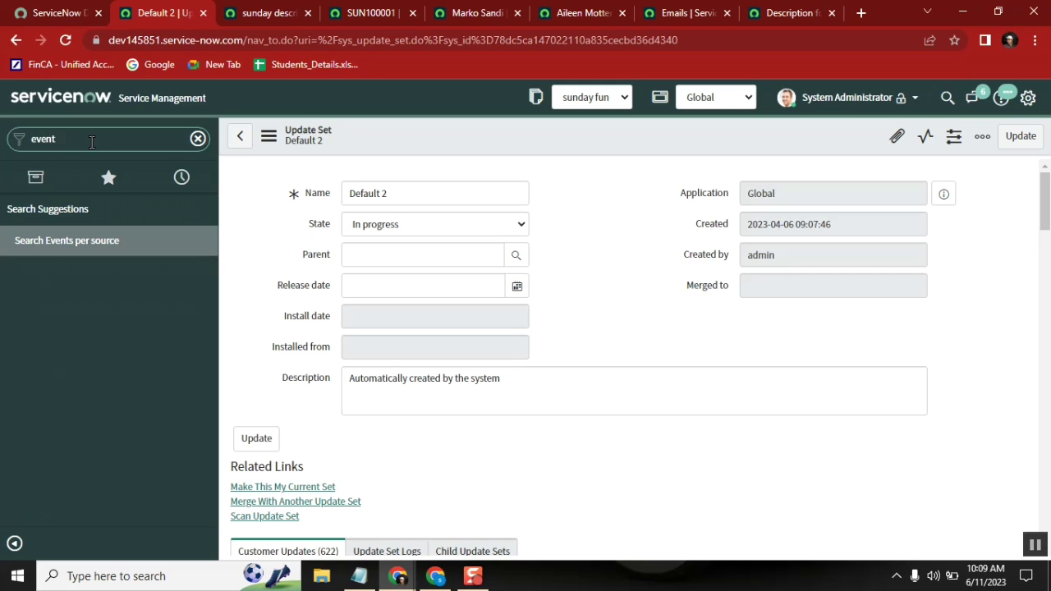
pyautogui.write('eve')
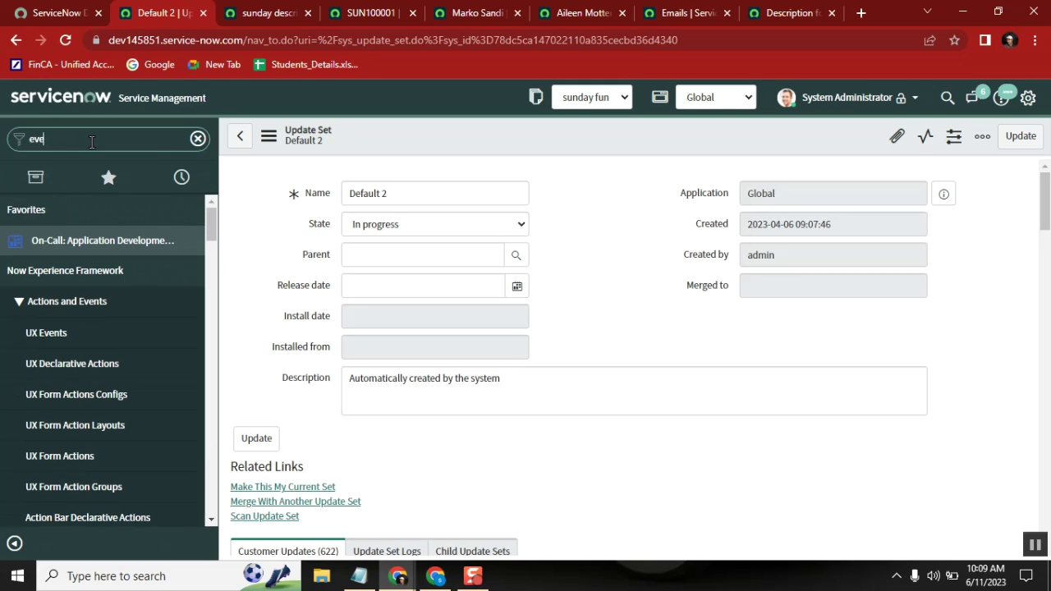
pyautogui.write('nt')
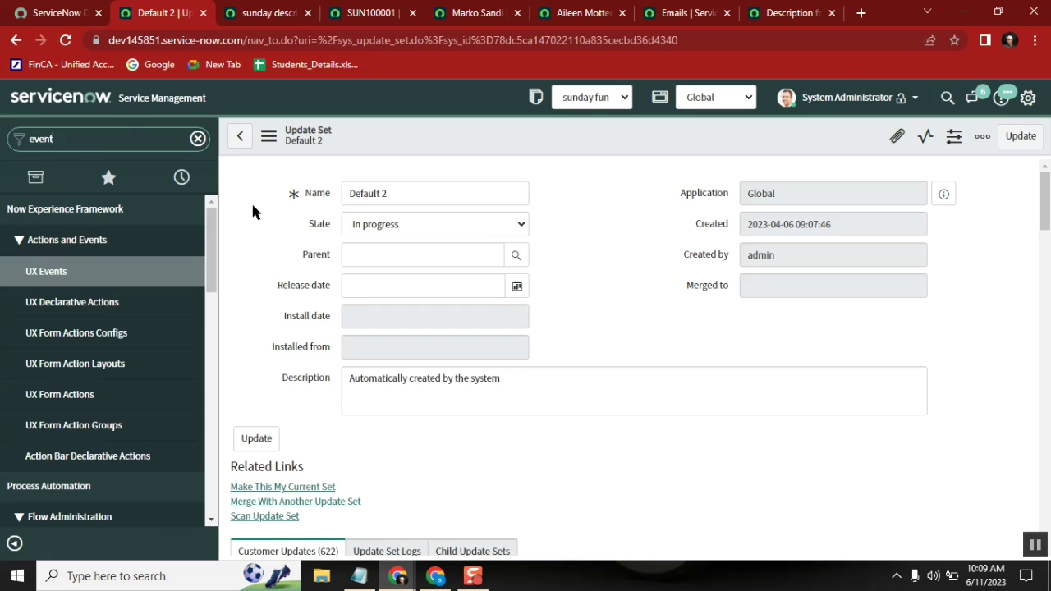
pyautogui.moveTo(212, 237); pyautogui.dragTo(210, 348)
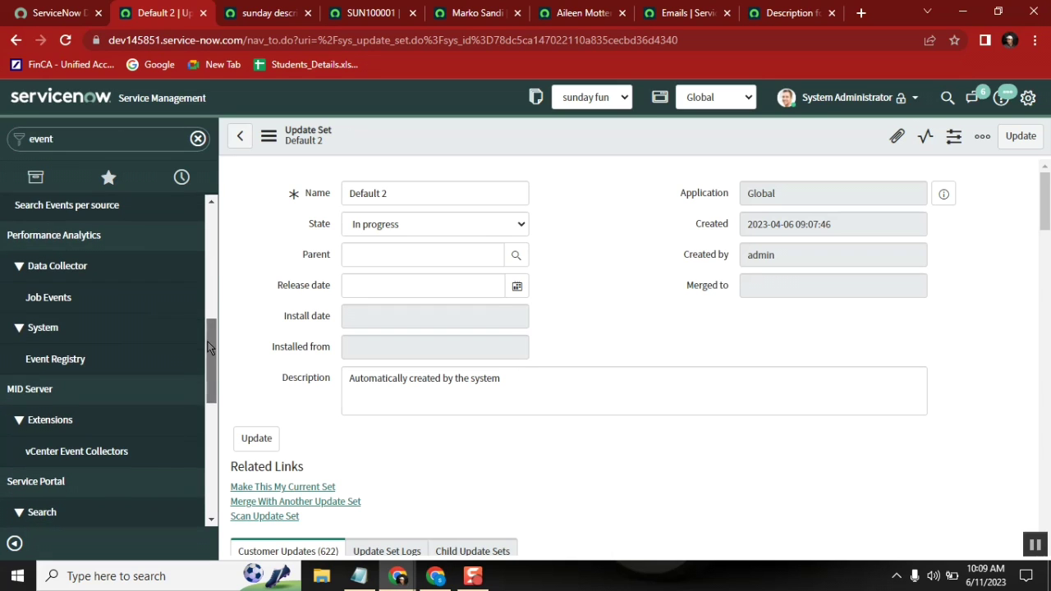
pyautogui.click(79, 362)
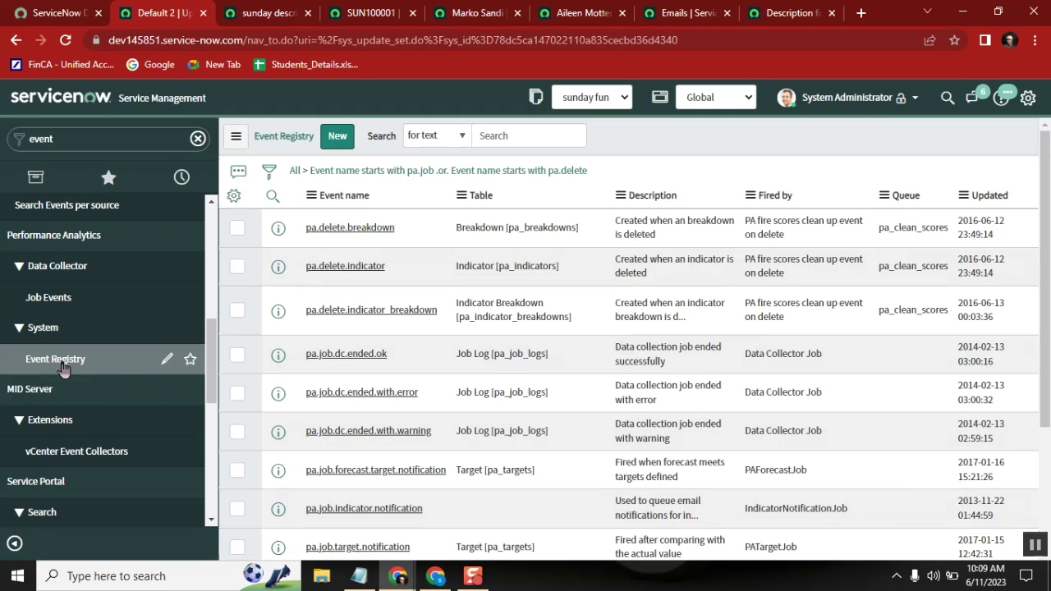
# Step: Register a new event named desc.change on the sunday fun [u_sunday_fun] table and save it
pyautogui.click(427, 259)
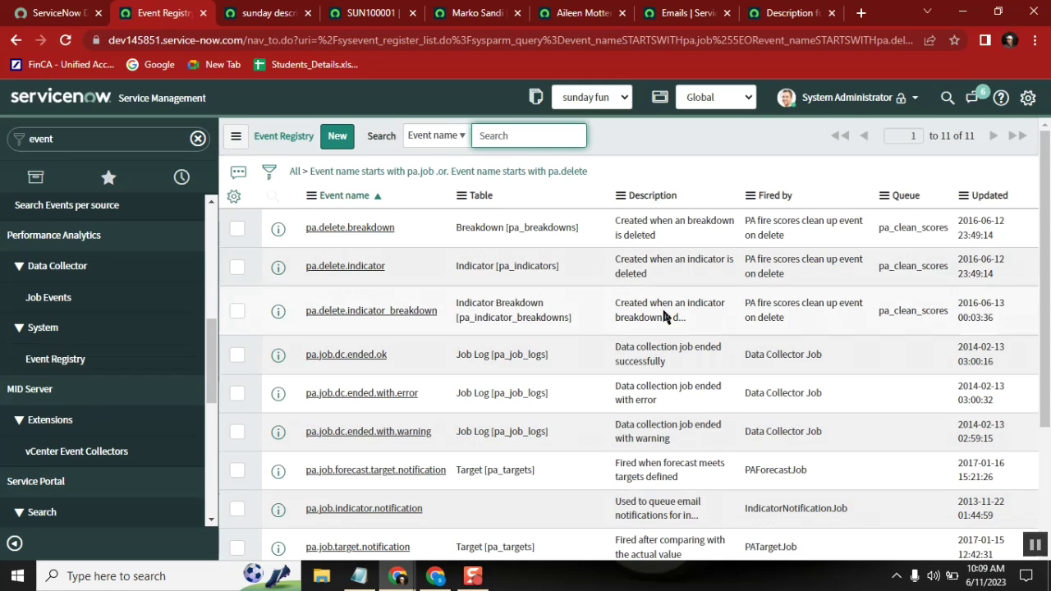
pyautogui.click(335, 137)
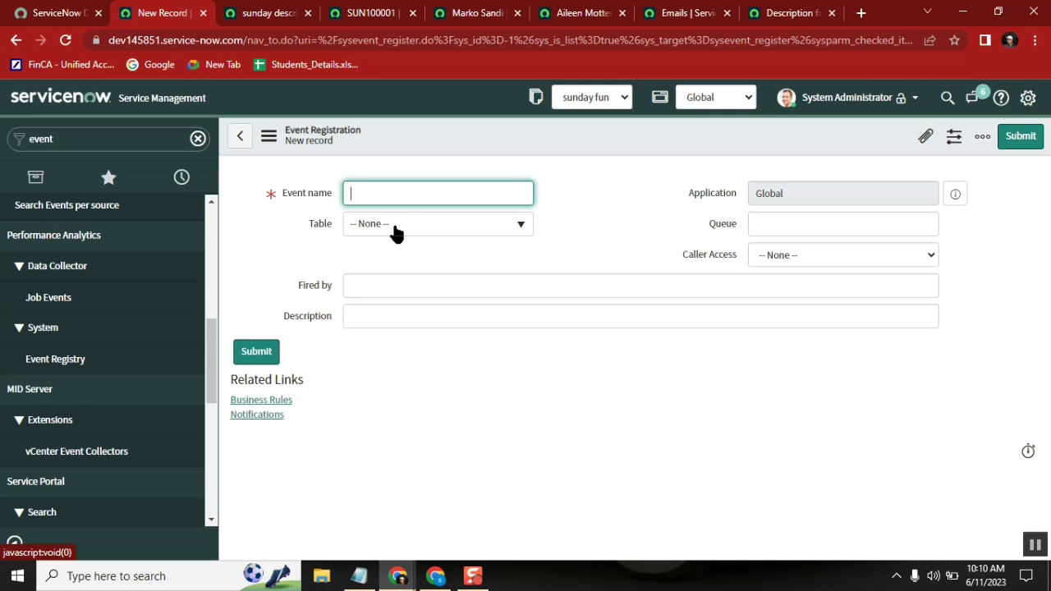
pyautogui.press('Tab')
pyautogui.write('U')
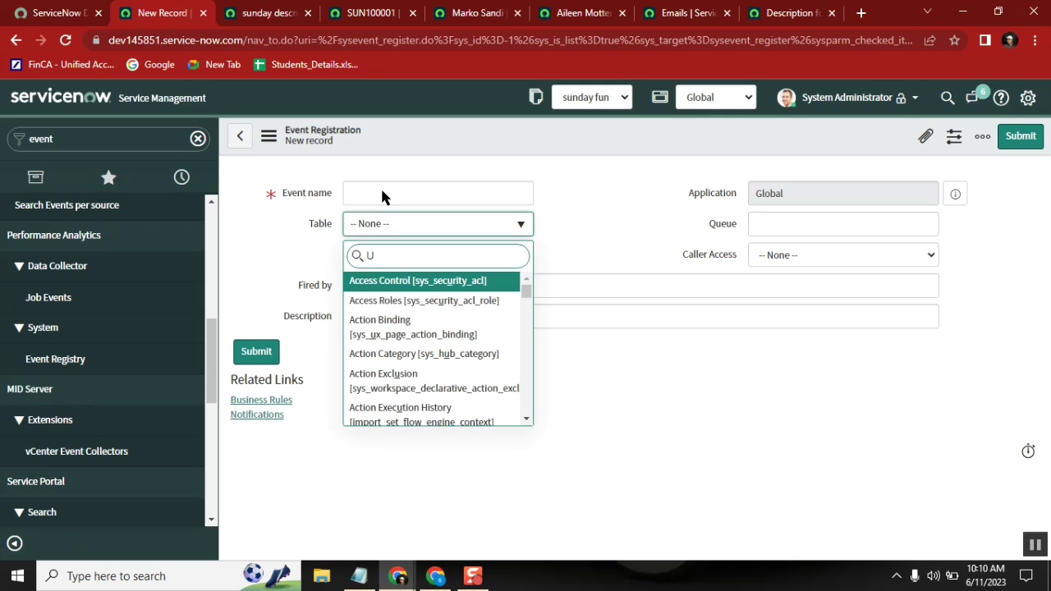
pyautogui.write('_su')
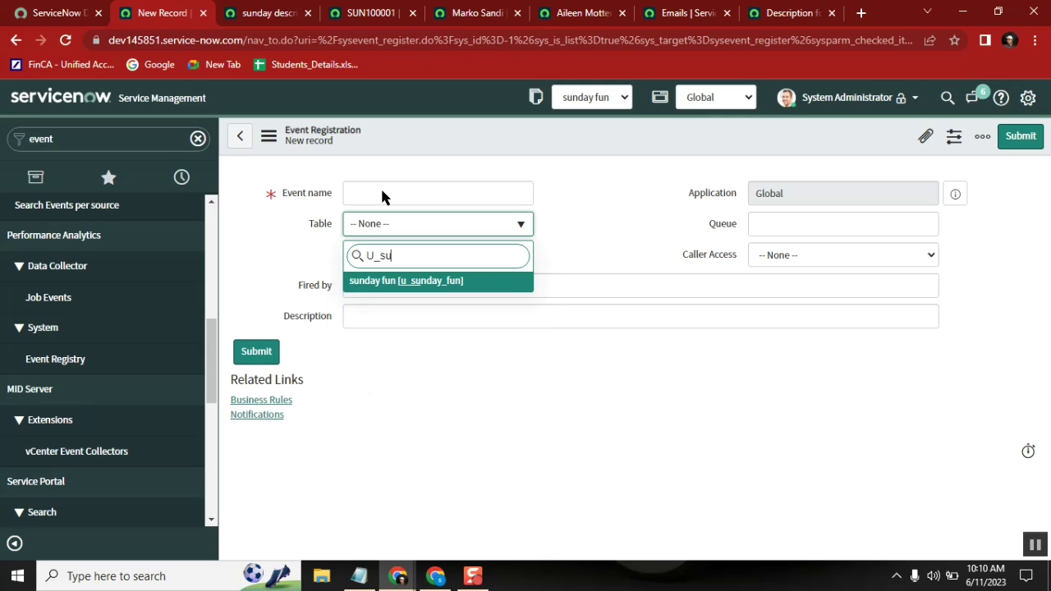
pyautogui.click(424, 282)
pyautogui.click(359, 192)
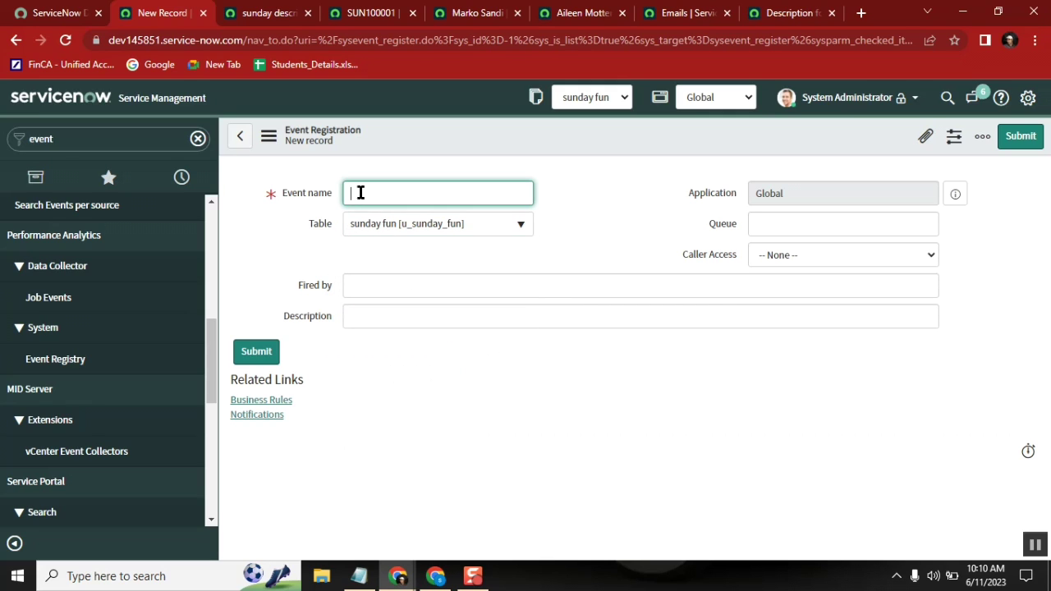
pyautogui.write('desc.change')
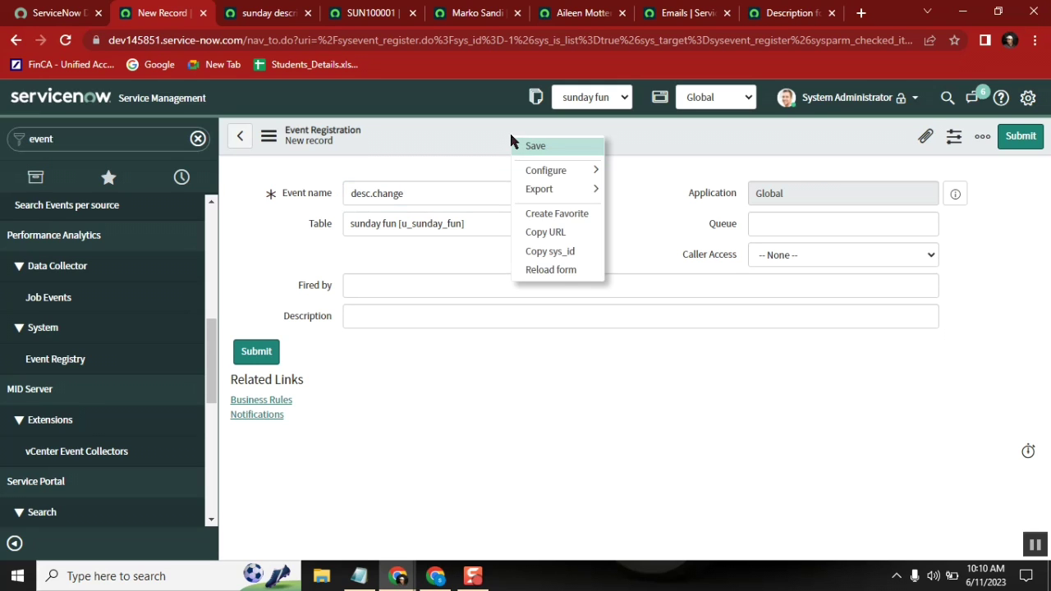
pyautogui.rightClick(511, 133)
pyautogui.click(534, 146)
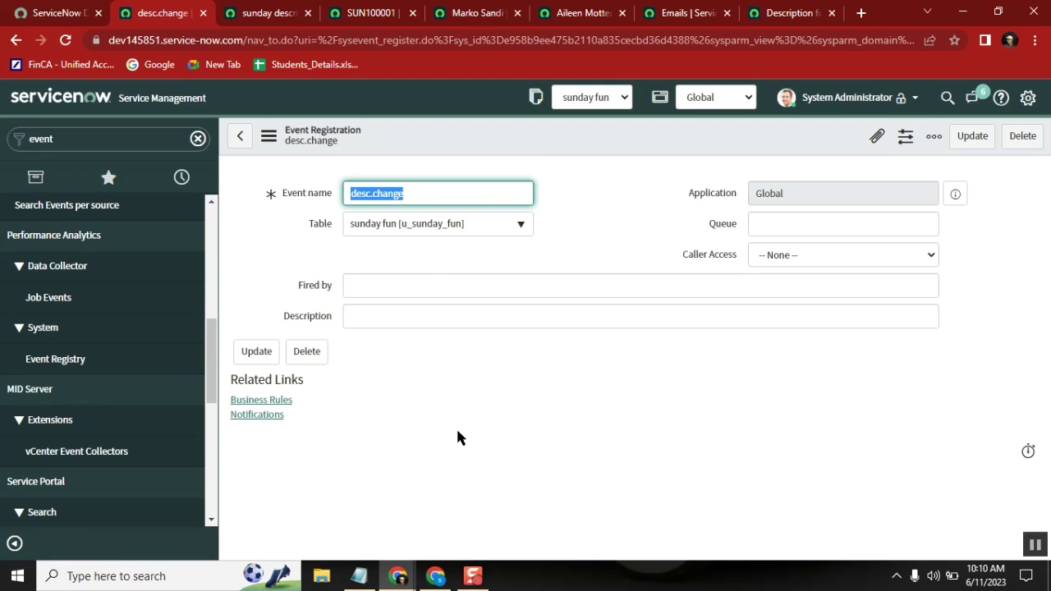
pyautogui.click(415, 280)
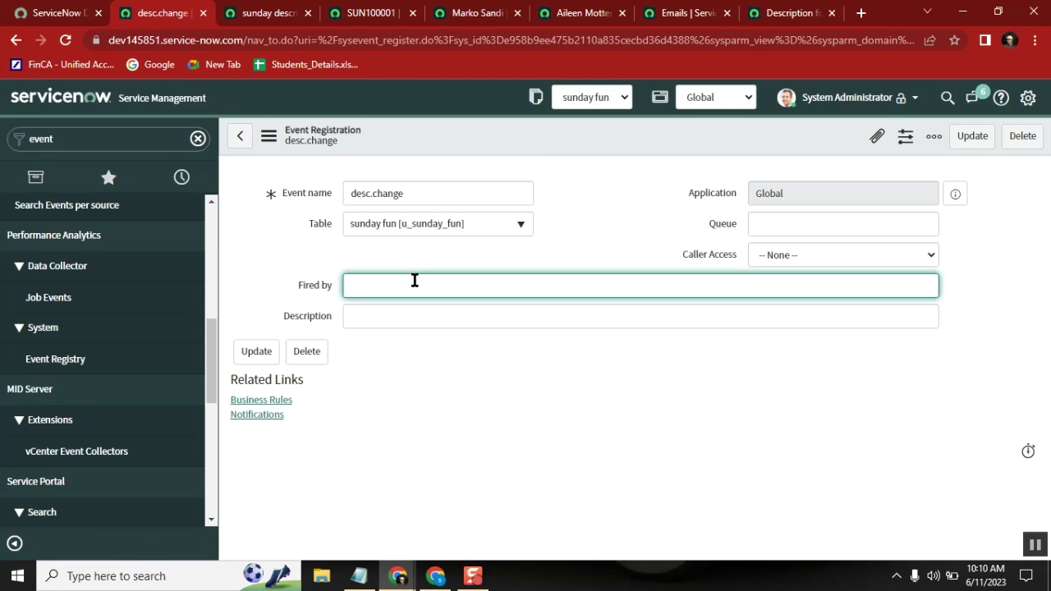
pyautogui.click(384, 318)
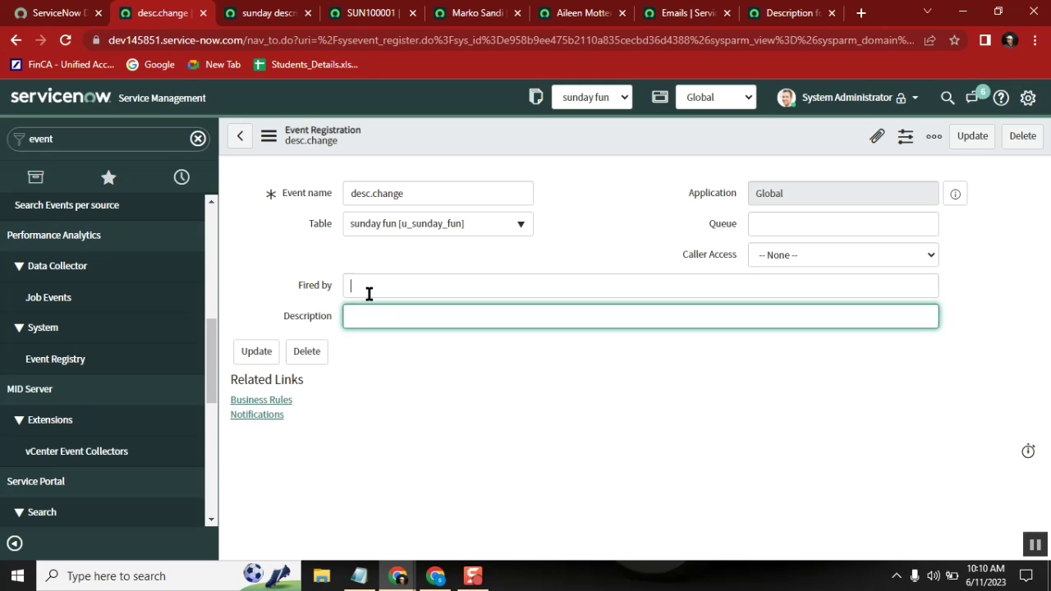
pyautogui.click(369, 293)
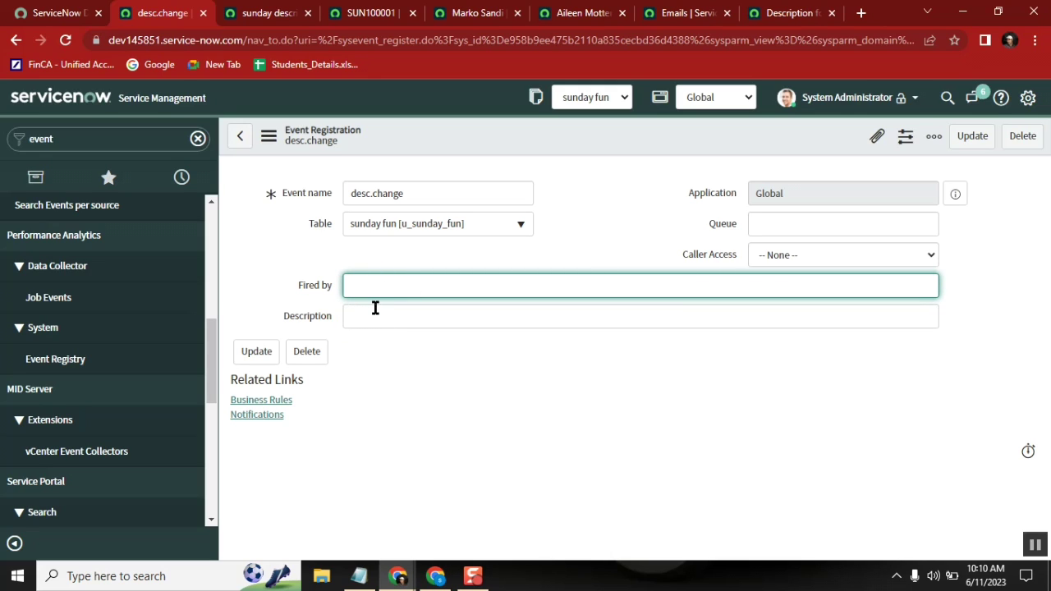
pyautogui.click(399, 193)
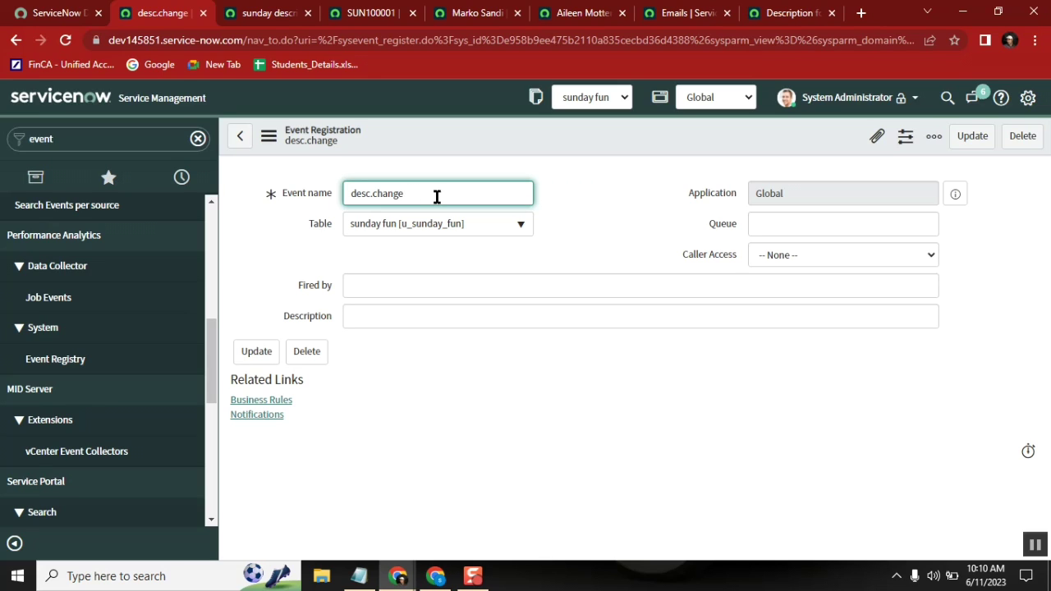
pyautogui.click(369, 284)
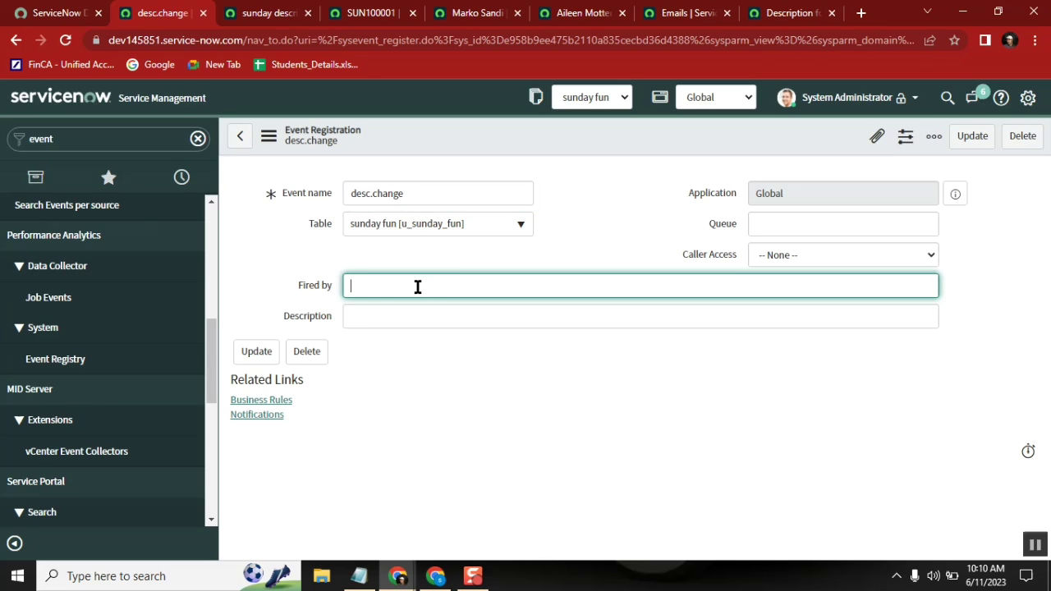
pyautogui.write('budire')
pyautogui.press('BackSpace')
pyautogui.press('BackSpace')
pyautogui.press('BackSpace')
pyautogui.press('BackSpace')
pyautogui.press('BackSpace')
pyautogui.press('BackSpace')
pyautogui.write('busines')
pyautogui.press('BackSpace')
pyautogui.press('BackSpace')
pyautogui.press('BackSpace')
pyautogui.press('BackSpace')
pyautogui.press('BackSpace')
pyautogui.press('BackSpace')
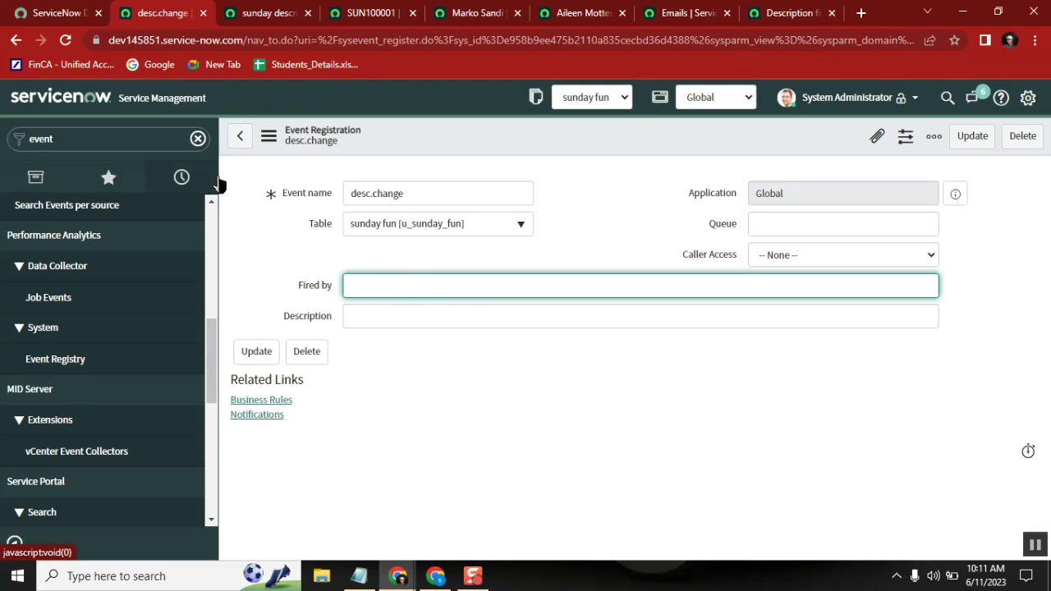
# Step: Copy the 'sunday description changed' notification's name for use in the event record
pyautogui.click(358, 576)
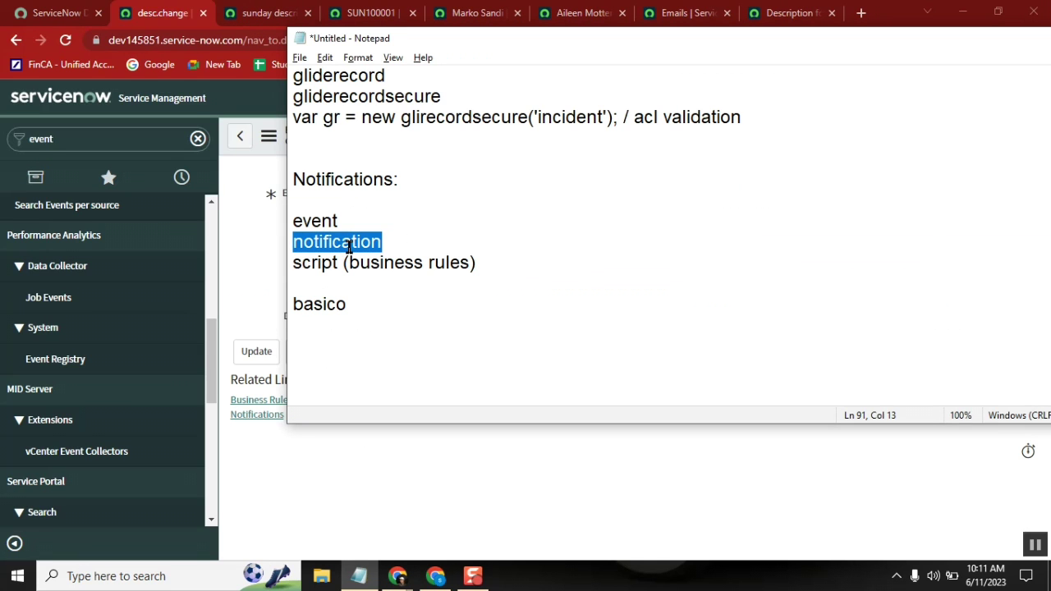
pyautogui.click(264, 12)
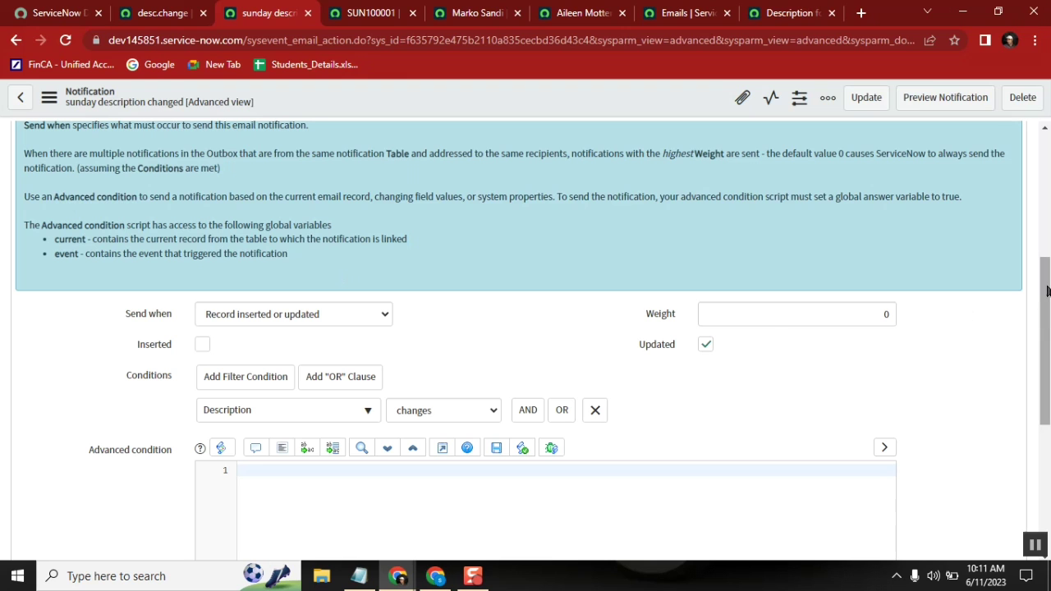
pyautogui.moveTo(1043, 329); pyautogui.dragTo(1043, 205)
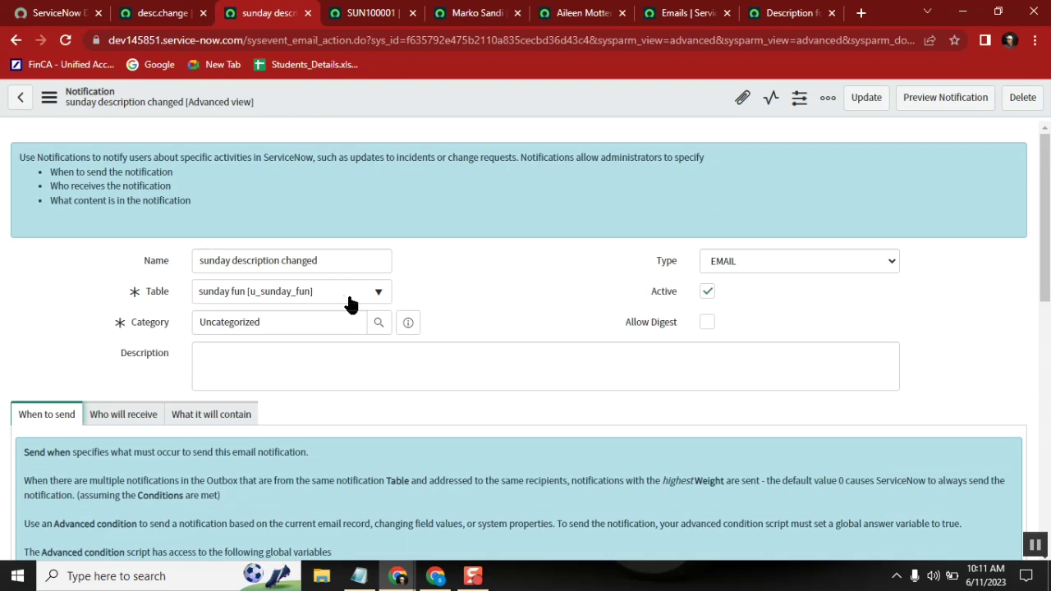
pyautogui.moveTo(333, 260); pyautogui.dragTo(168, 262)
pyautogui.hotkey('ctrl', 'c')
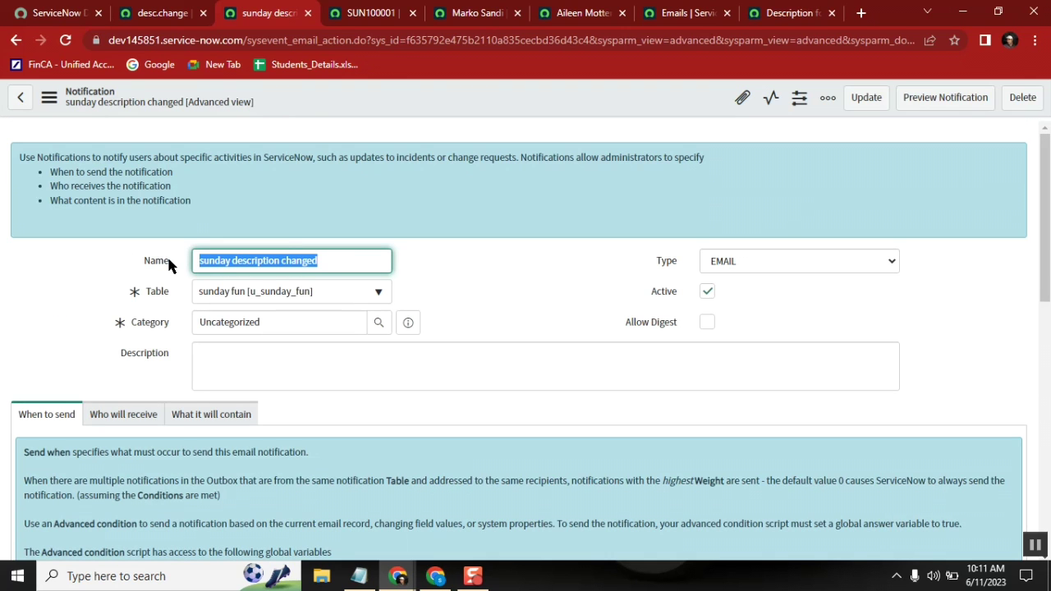
pyautogui.click(162, 12)
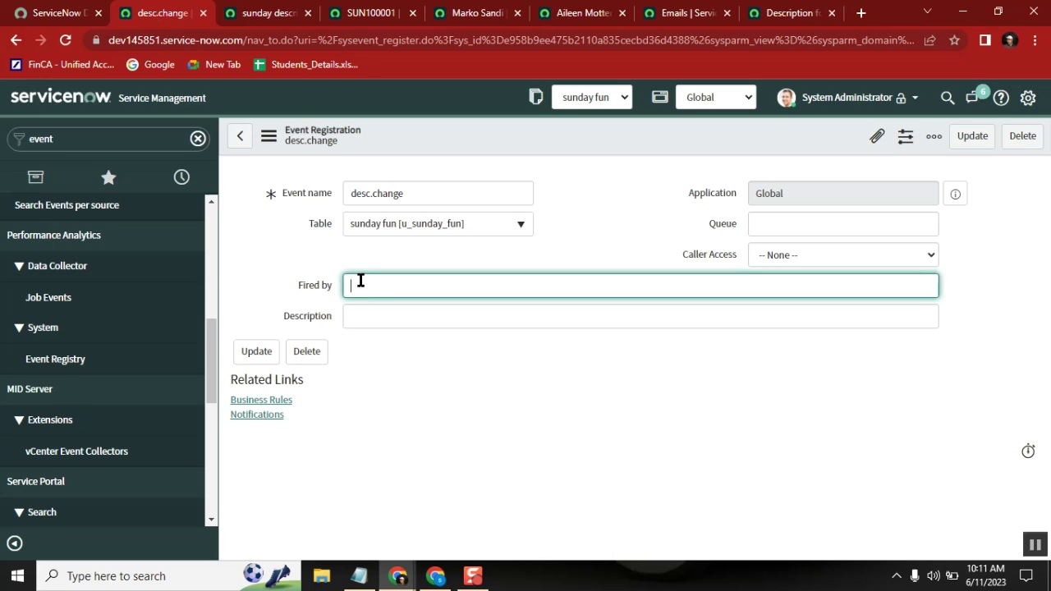
# Step: Set Fired by to 'from "sunday description changed" notification & triggered from' and save the event
pyautogui.write('from "')
pyautogui.hotkey('ctrl', 'v')
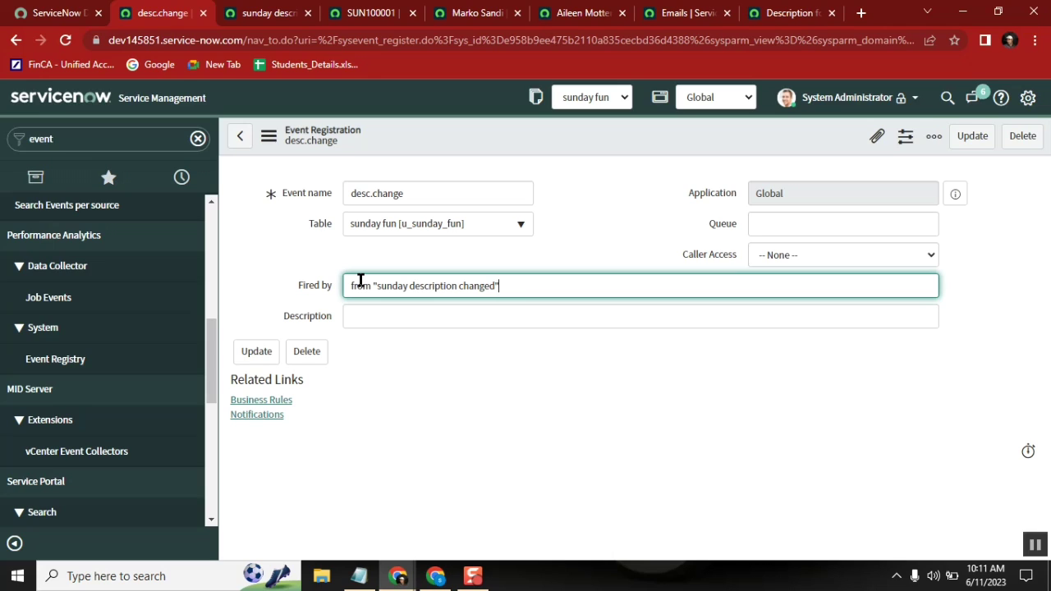
pyautogui.write('notific')
pyautogui.write('ation')
pyautogui.write(' & trie')
pyautogui.write('gered from')
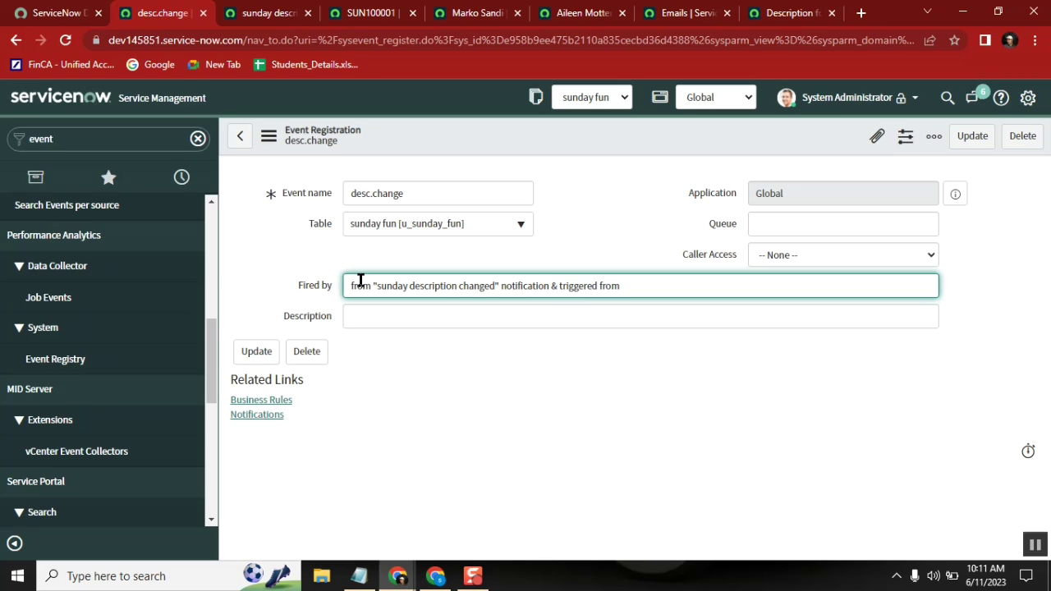
pyautogui.rightClick(470, 132)
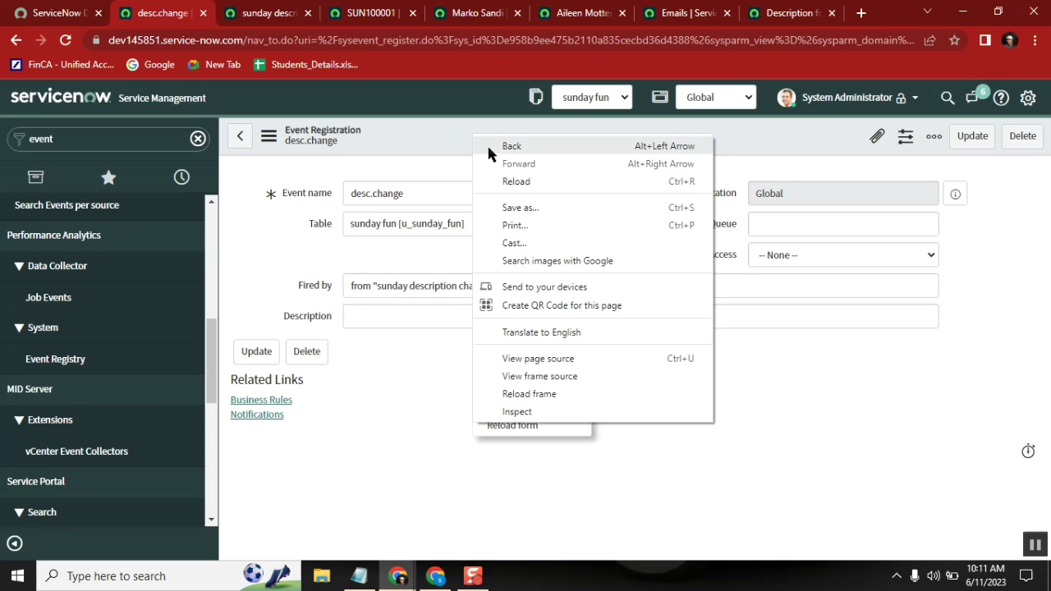
pyautogui.click(410, 129)
pyautogui.rightClick(410, 129)
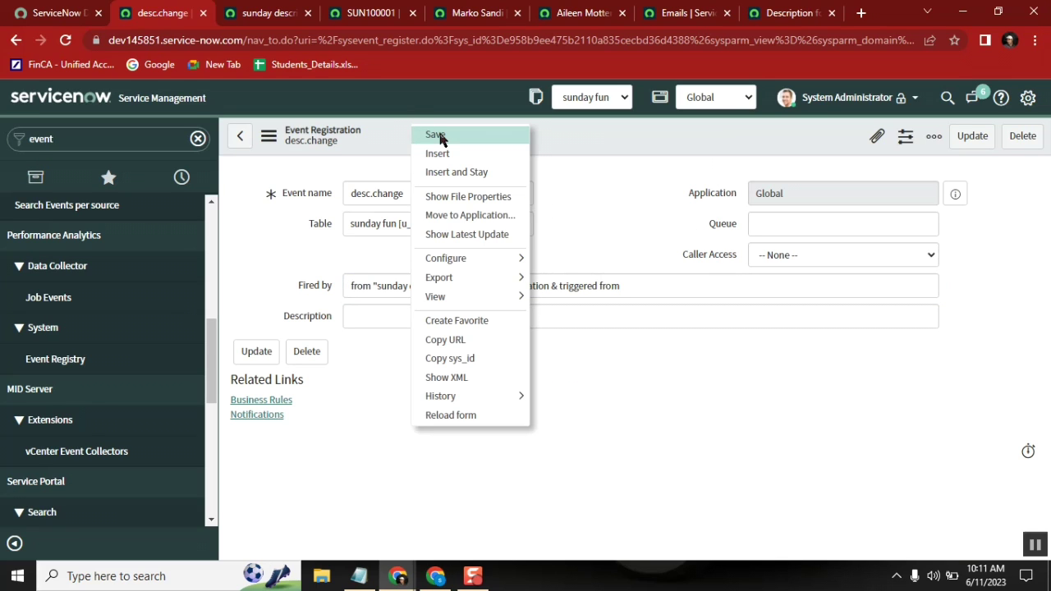
pyautogui.click(438, 136)
# Step: Select the event name desc.change in the Event name field
pyautogui.click(404, 193)
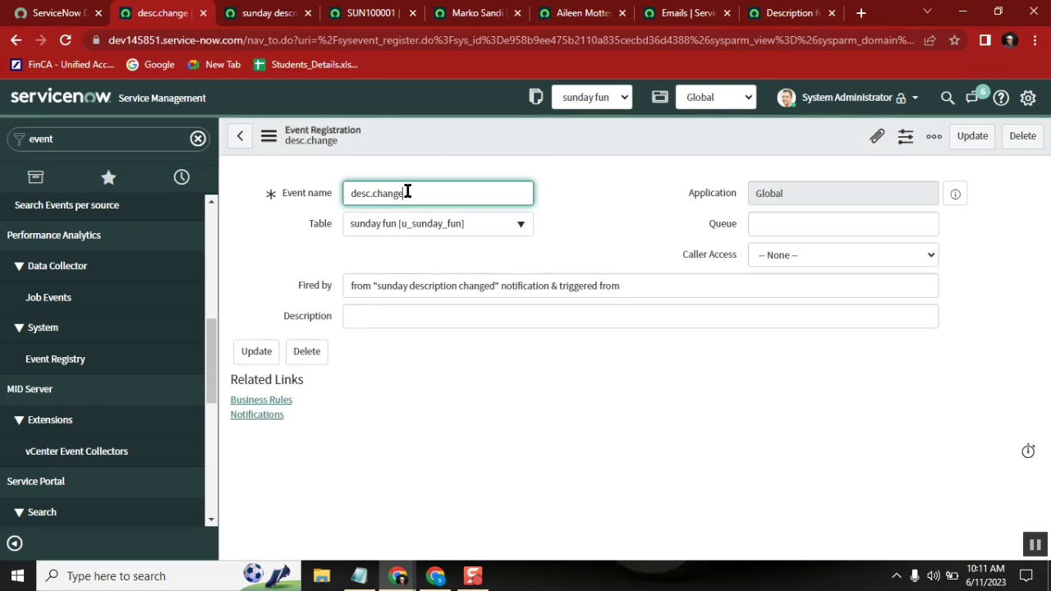
pyautogui.doubleClick(421, 197)
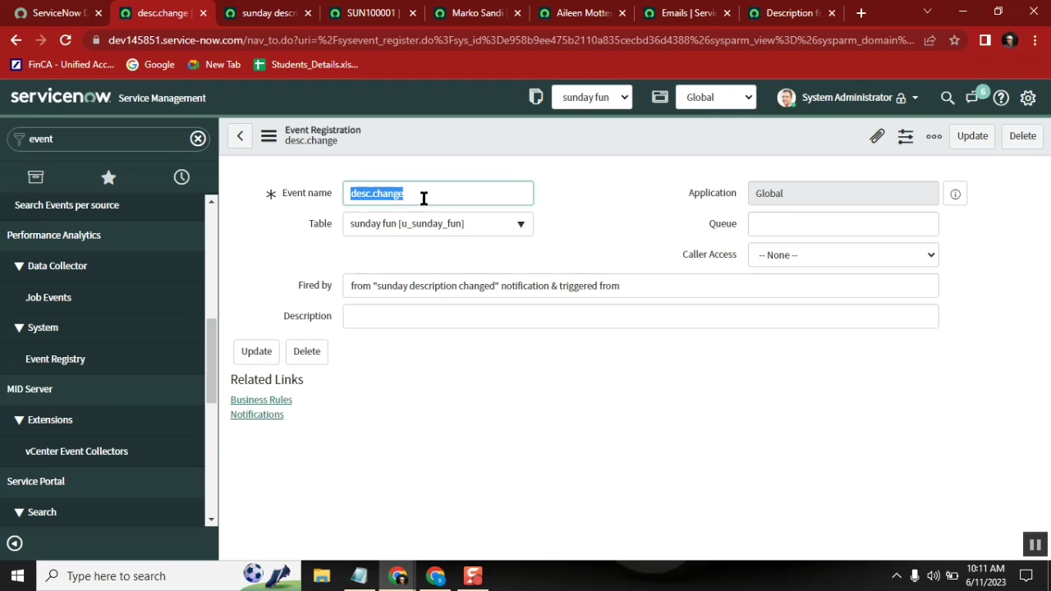
pyautogui.click(423, 198)
pyautogui.moveTo(433, 188); pyautogui.dragTo(342, 193)
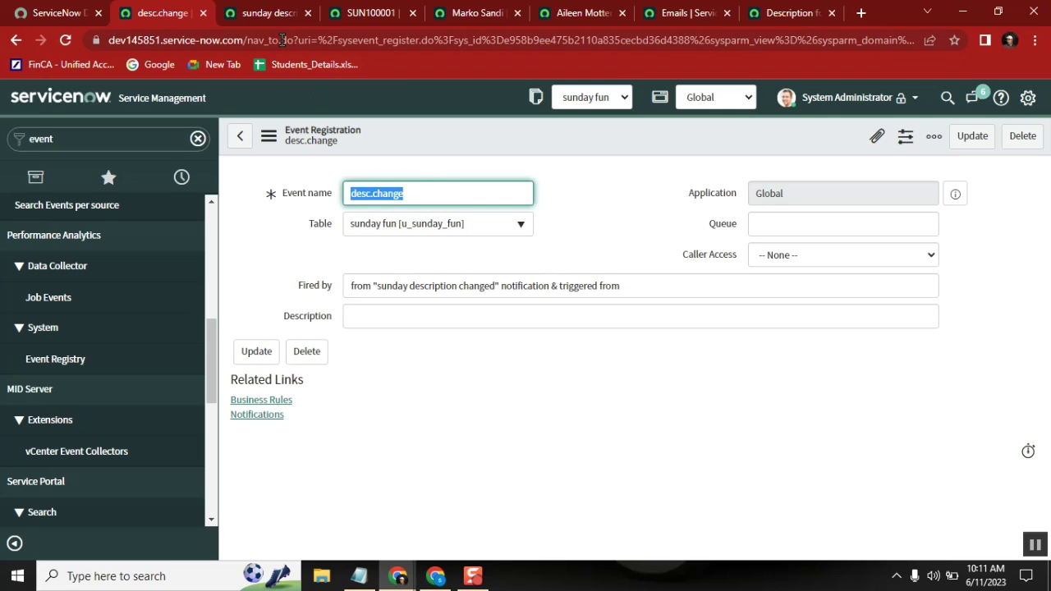
# Step: Switch Send when toward 'Event is fired', then reload the notification, discarding unsaved changes
pyautogui.click(269, 13)
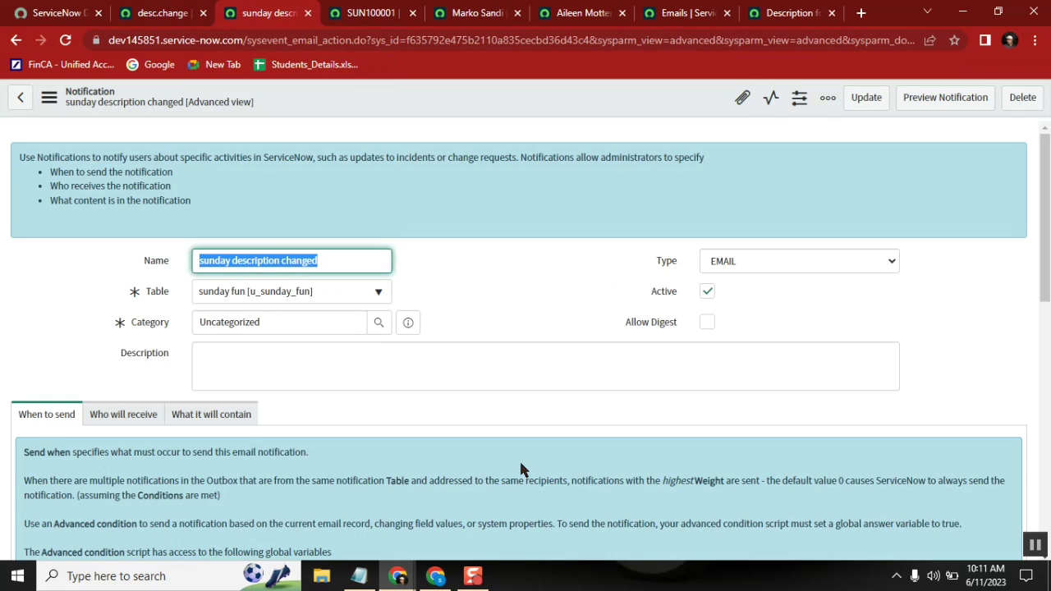
pyautogui.moveTo(1045, 223); pyautogui.dragTo(1047, 331)
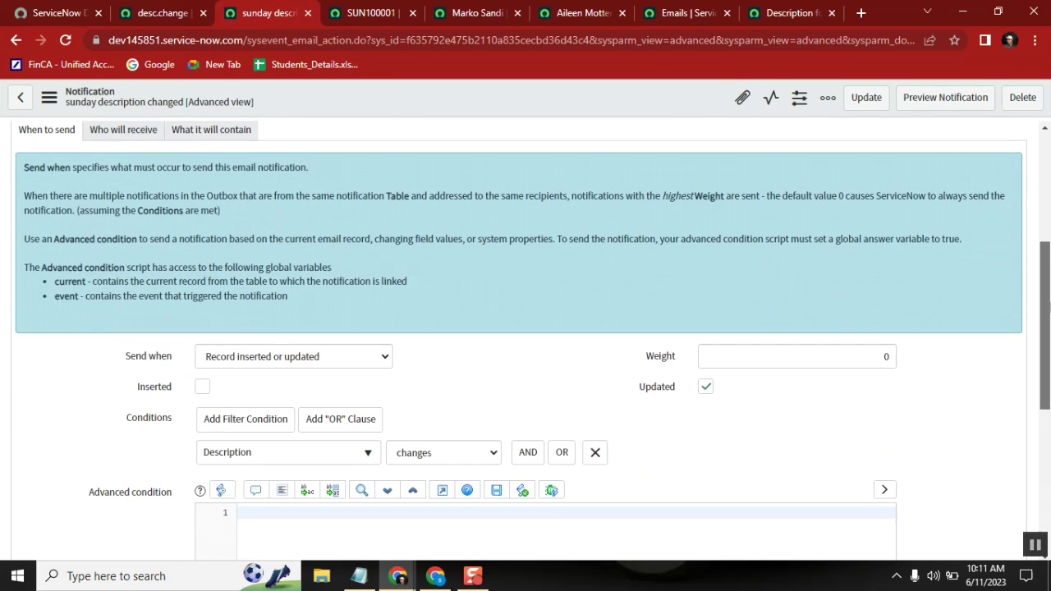
pyautogui.click(330, 353)
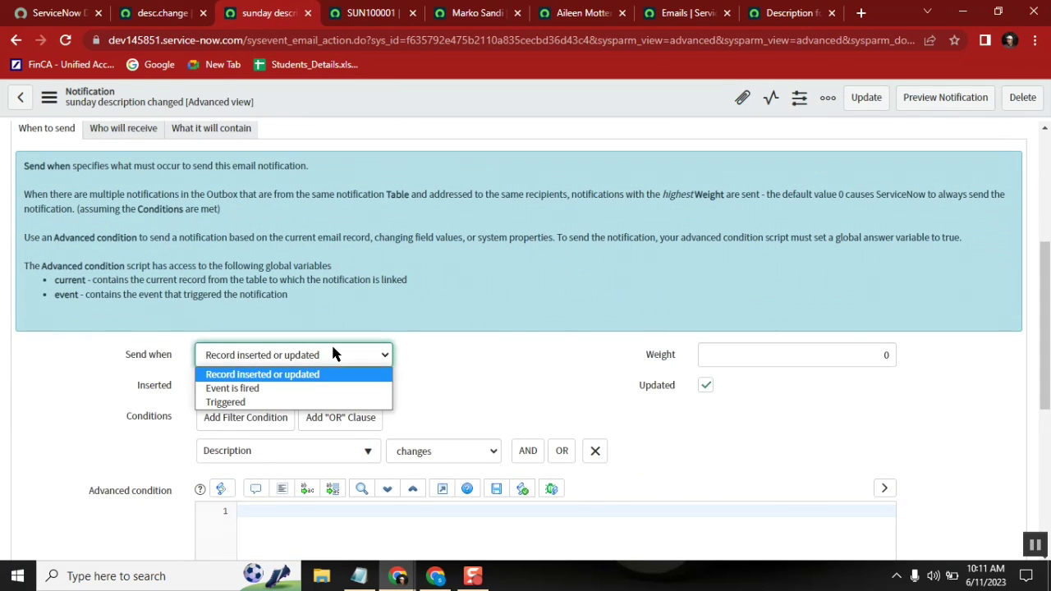
pyautogui.click(311, 391)
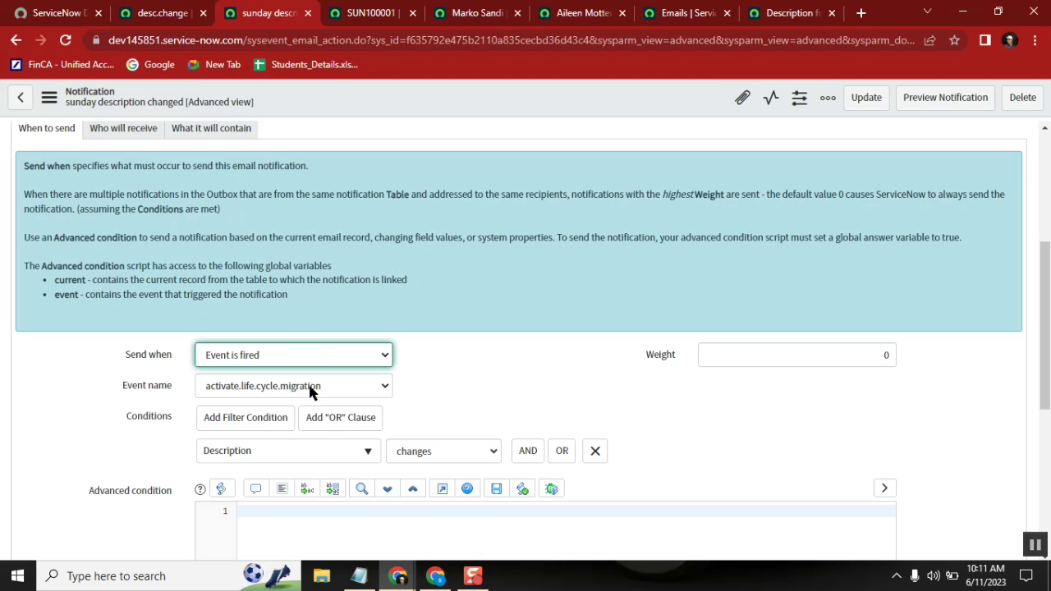
pyautogui.click(65, 39)
pyautogui.click(597, 128)
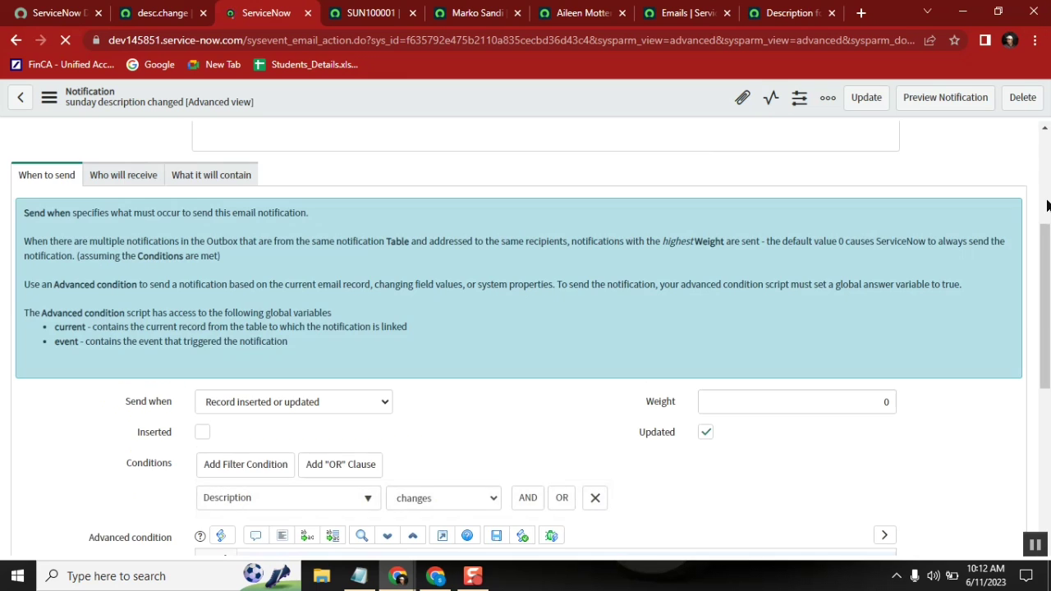
# Step: Set Send when to 'Event is fired' with event desc.change and remove the Description changes condition
pyautogui.scroll(-3, 1042, 189)
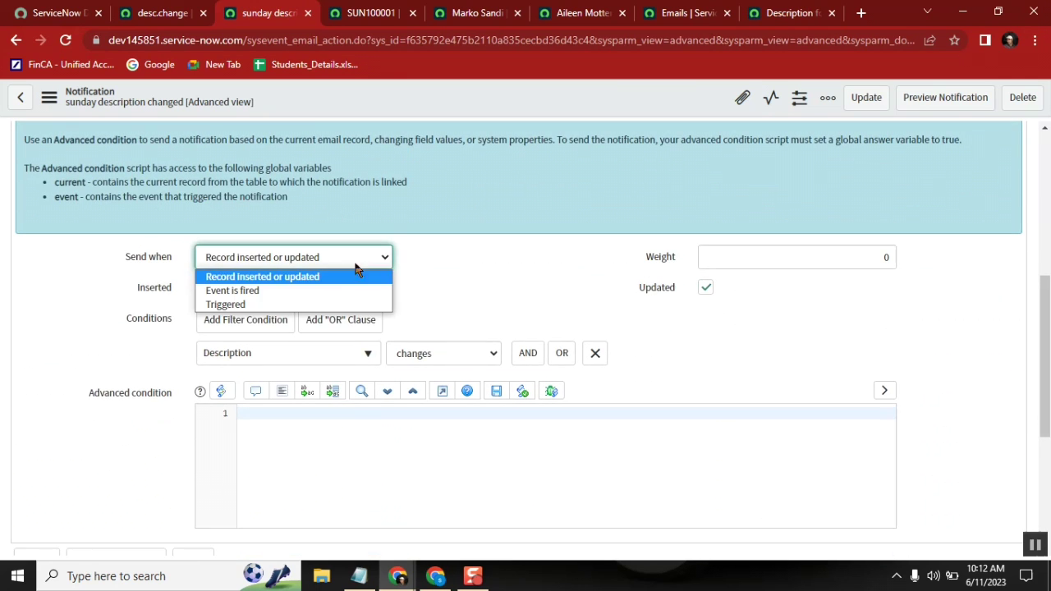
pyautogui.click(333, 290)
pyautogui.click(295, 289)
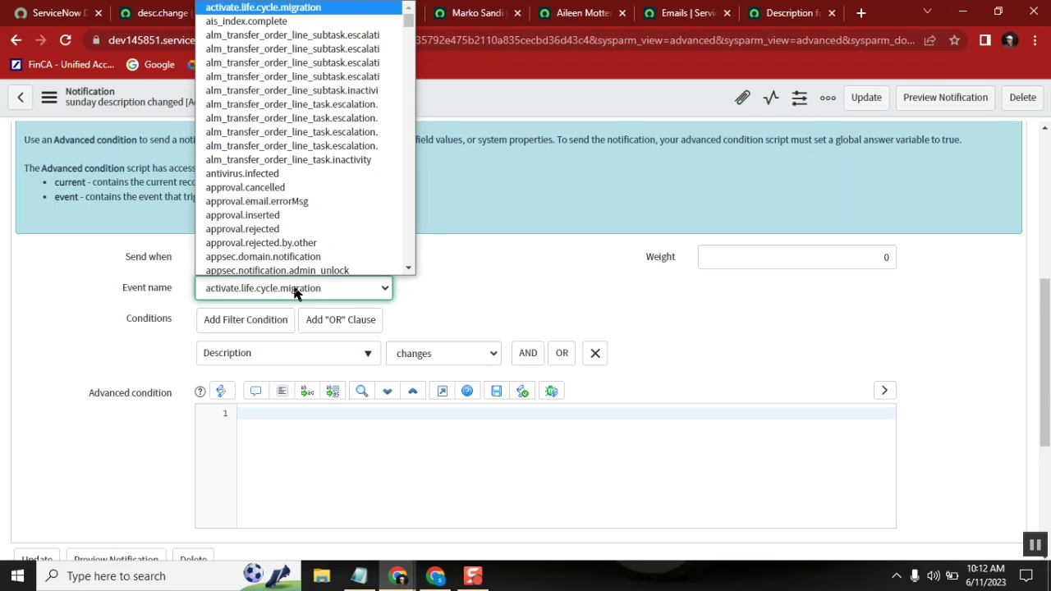
pyautogui.write('desc.change')
pyautogui.press('Return')
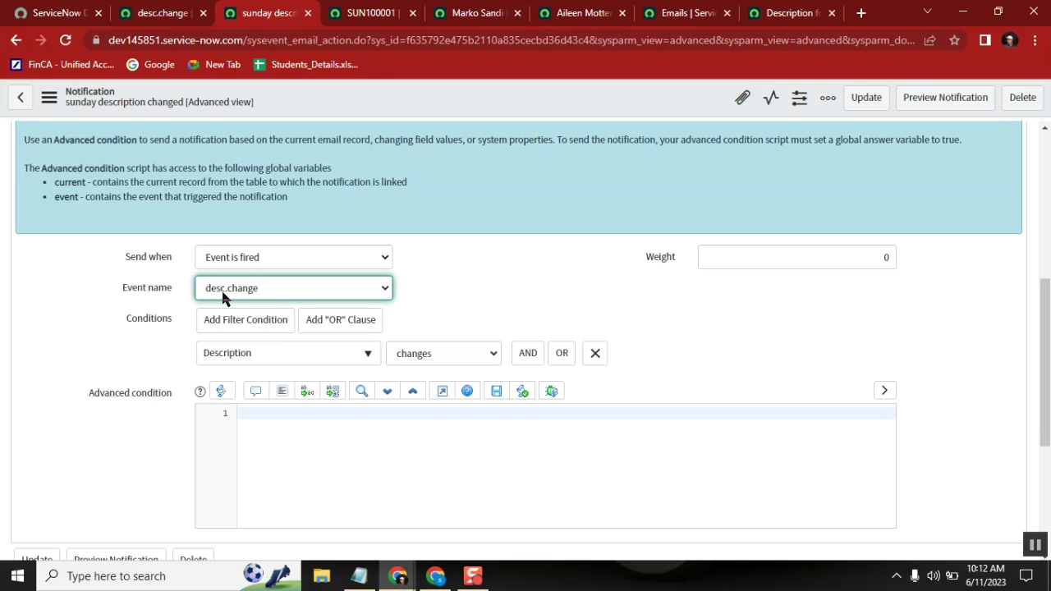
pyautogui.click(595, 354)
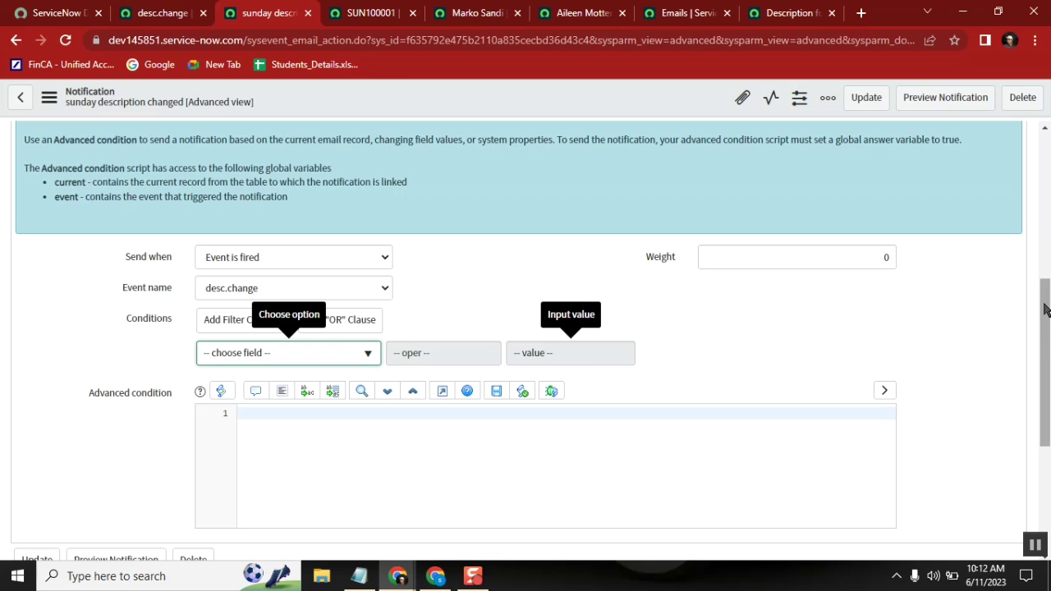
pyautogui.moveTo(1044, 309); pyautogui.dragTo(1036, 248)
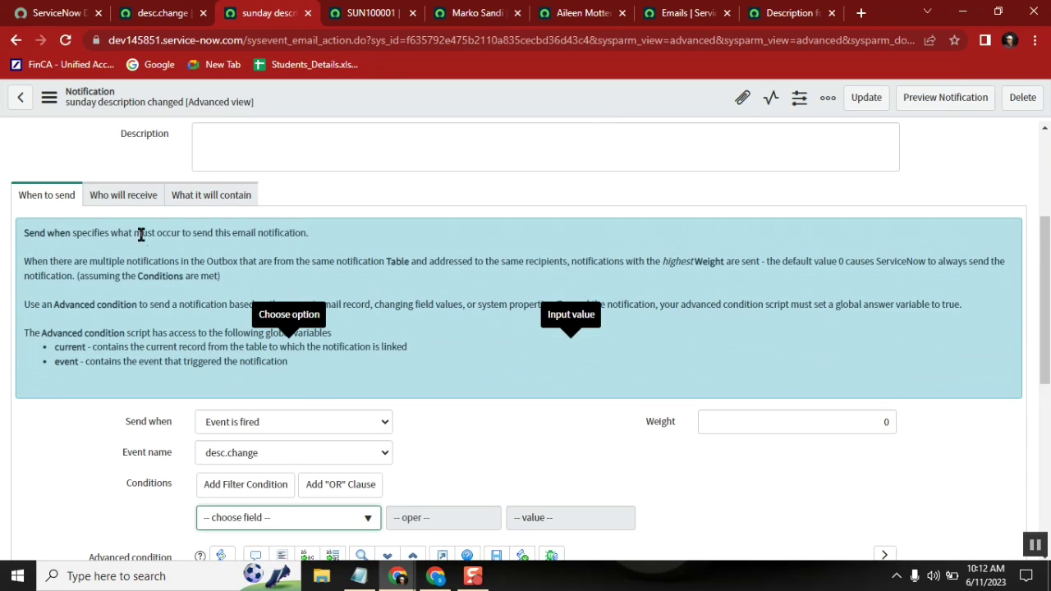
# Step: Tick 'Event parm 2 contains recipient' under Who will receive, save, and recheck both tabs
pyautogui.click(125, 203)
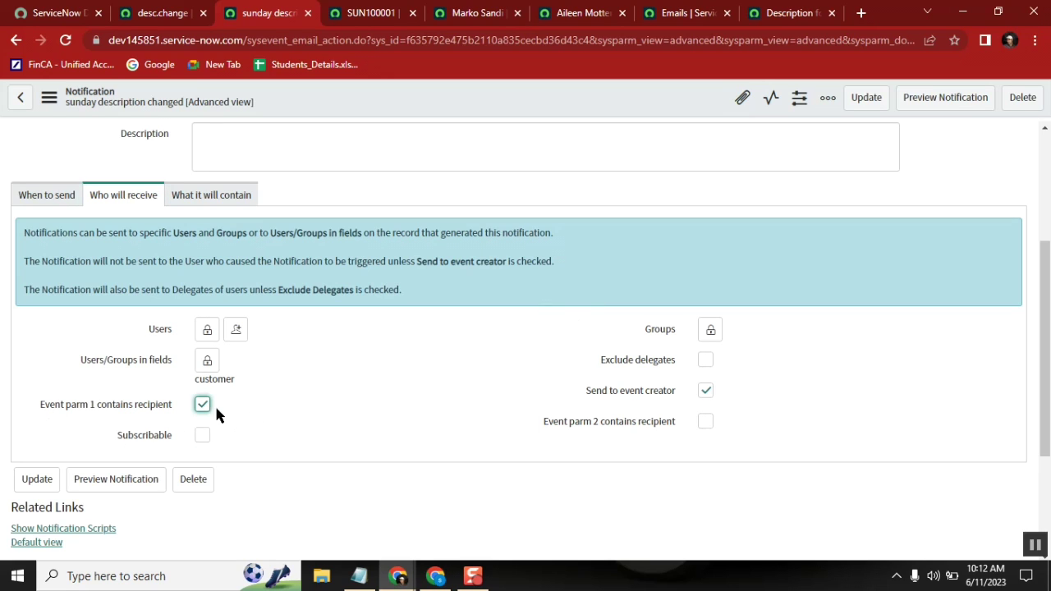
pyautogui.click(705, 422)
pyautogui.rightClick(500, 94)
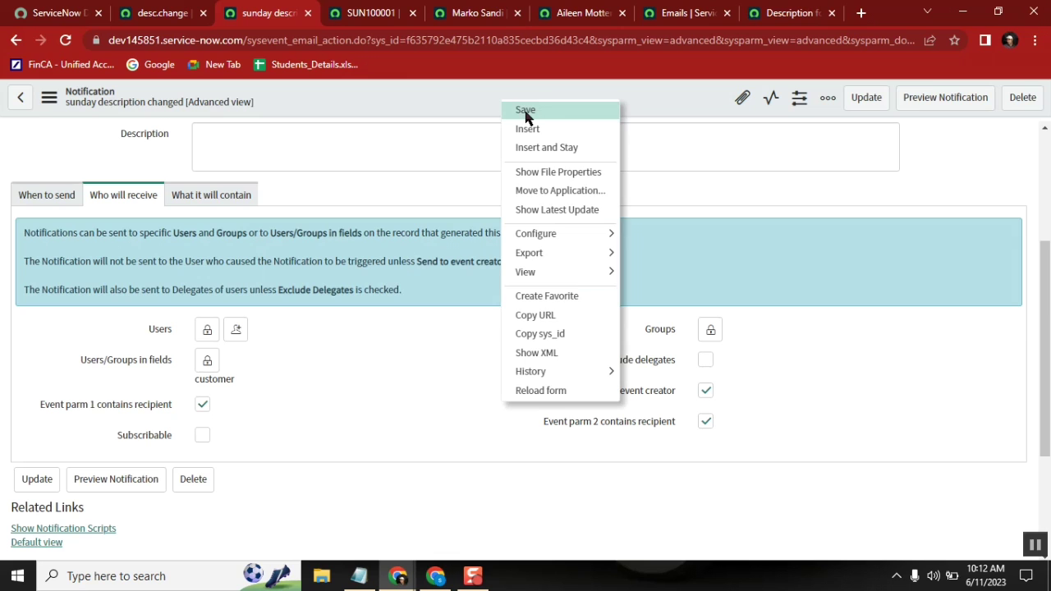
pyautogui.click(525, 111)
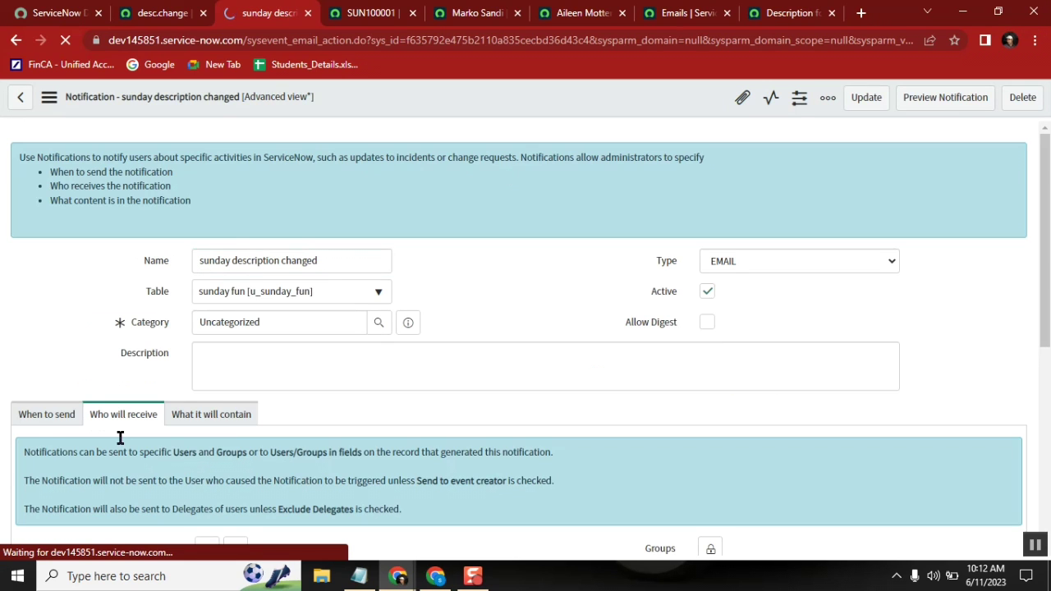
pyautogui.click(36, 419)
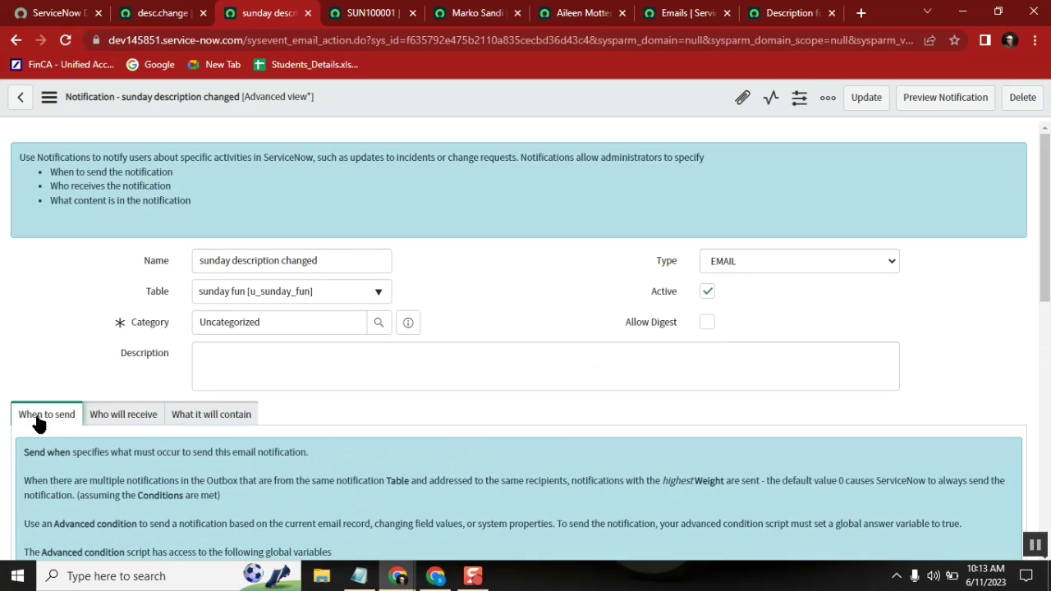
pyautogui.click(141, 418)
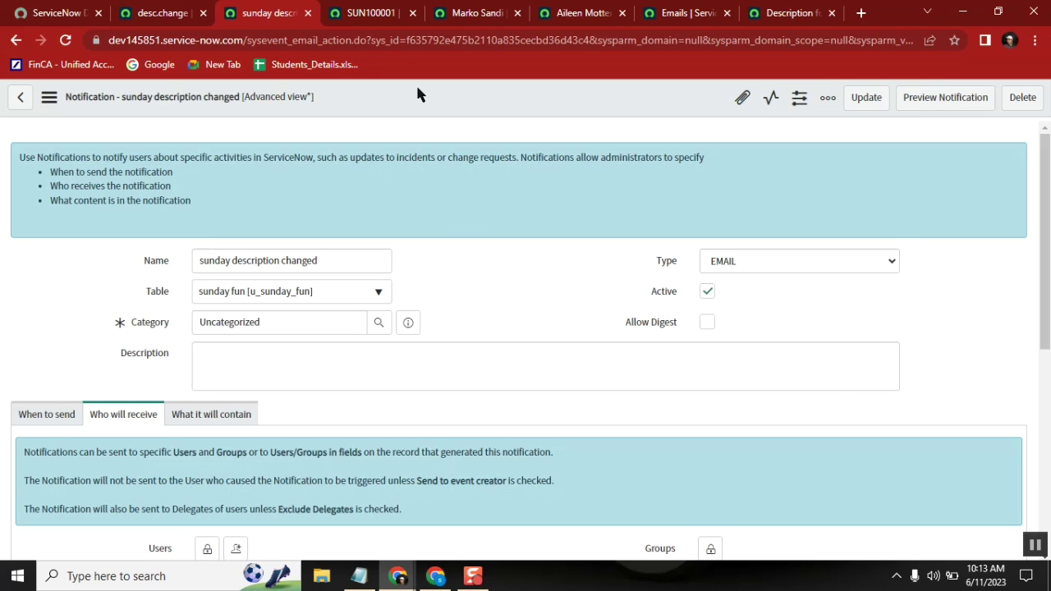
# Step: Go to the SUN100001 record and dismiss the customer's user preview
pyautogui.click(366, 12)
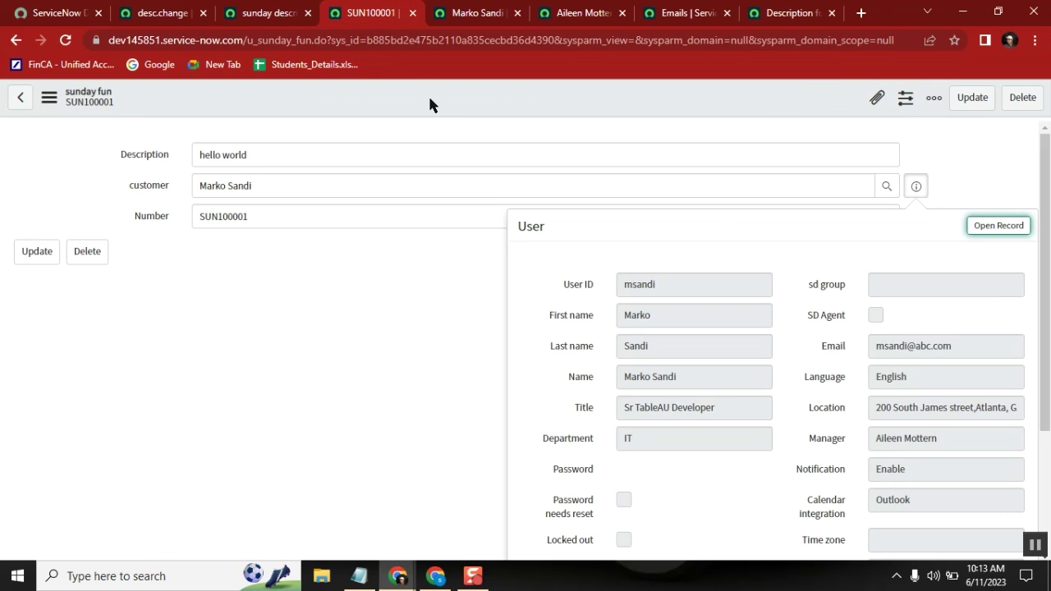
pyautogui.press('Escape')
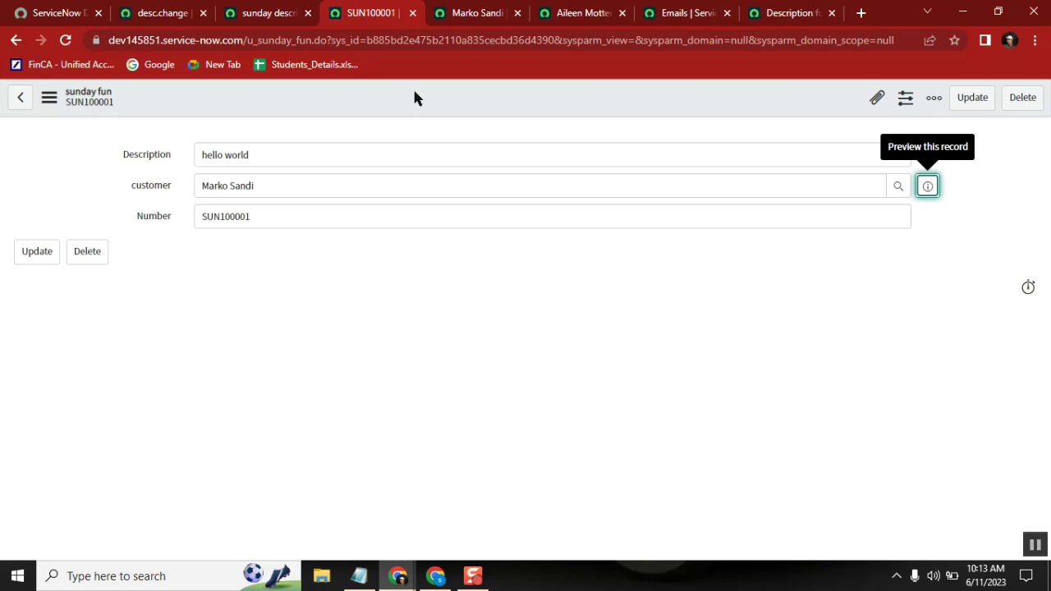
pyautogui.rightClick(299, 96)
pyautogui.click(274, 160)
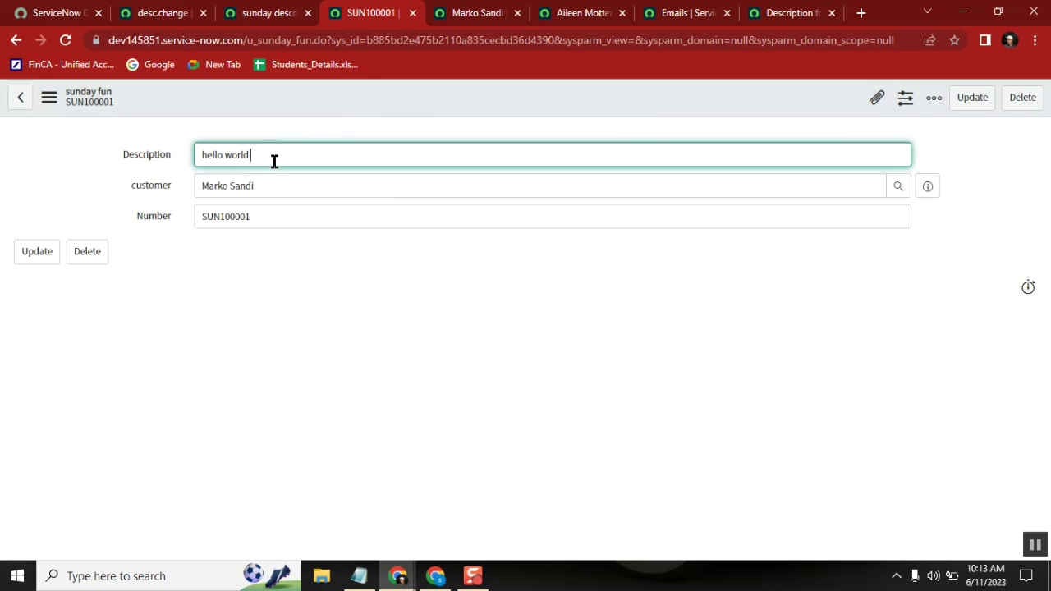
pyautogui.rightClick(403, 87)
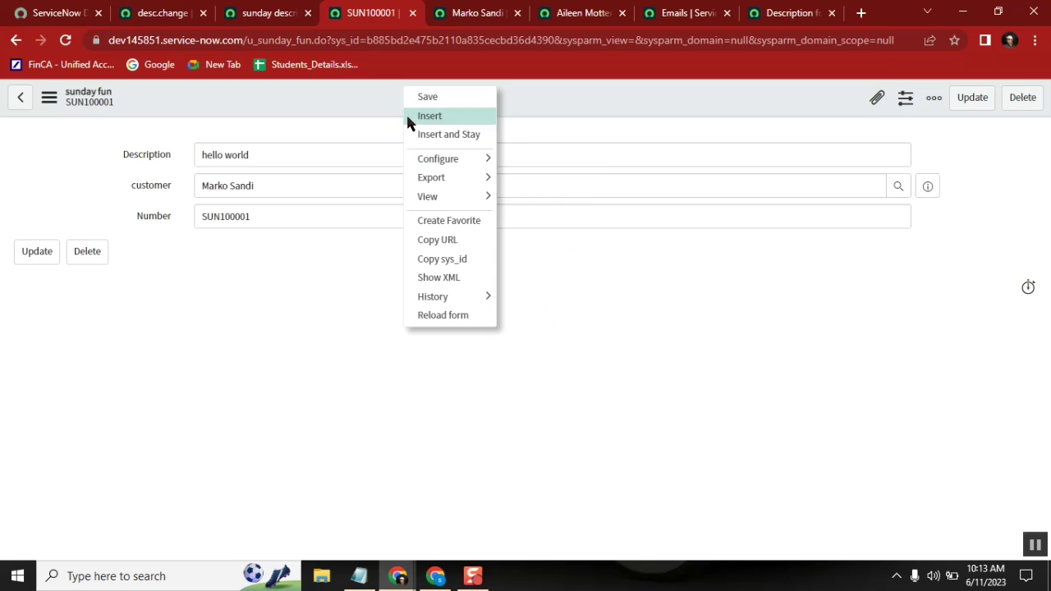
# Step: Duplicate the SUN100001 tab and use Configure > Business Rules for the sunday fun table
pyautogui.rightClick(361, 22)
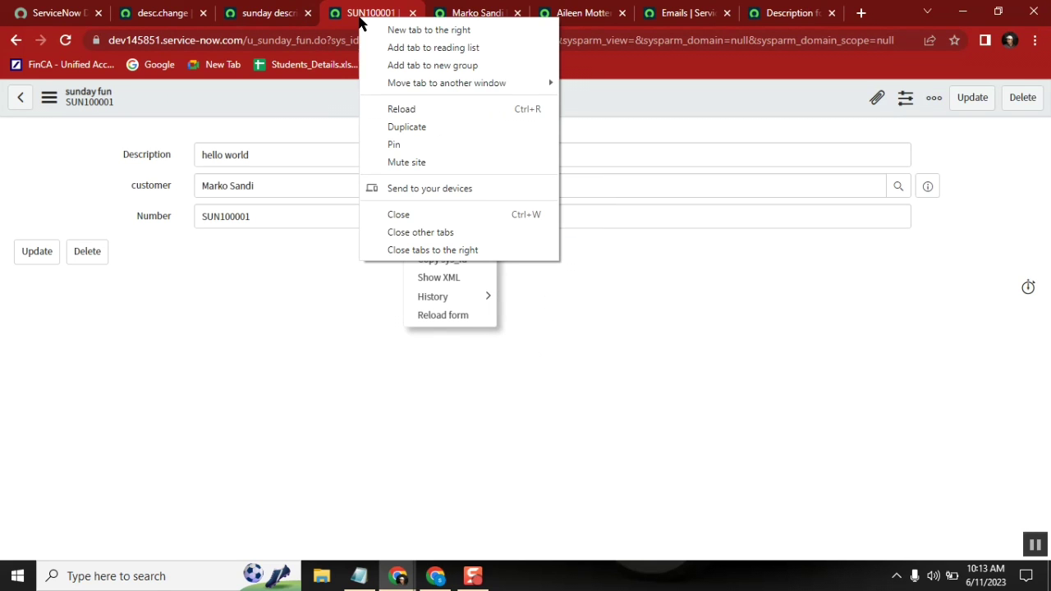
pyautogui.click(415, 128)
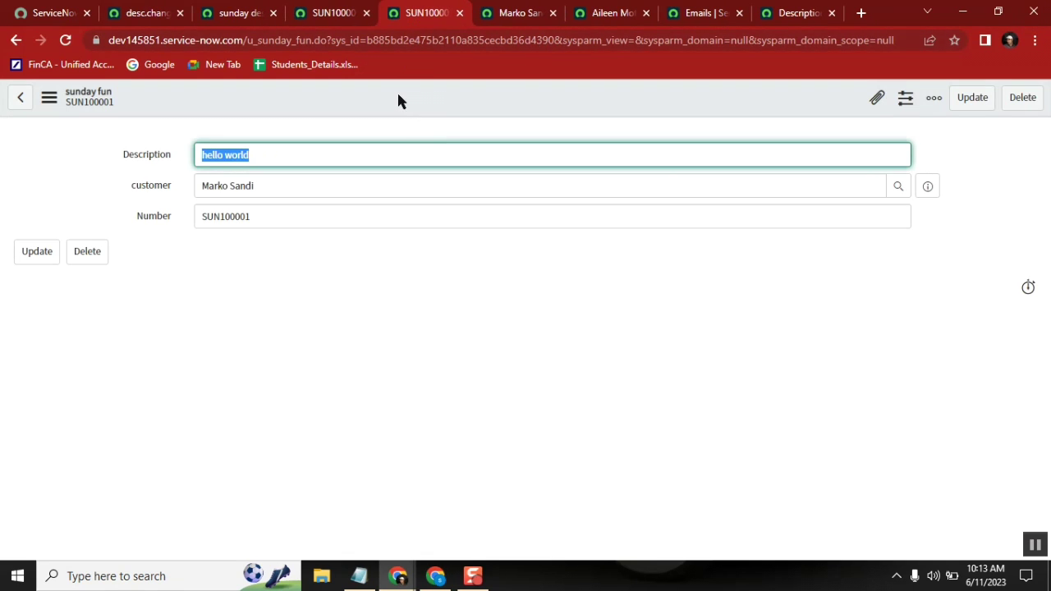
pyautogui.rightClick(398, 92)
pyautogui.moveTo(445, 184)
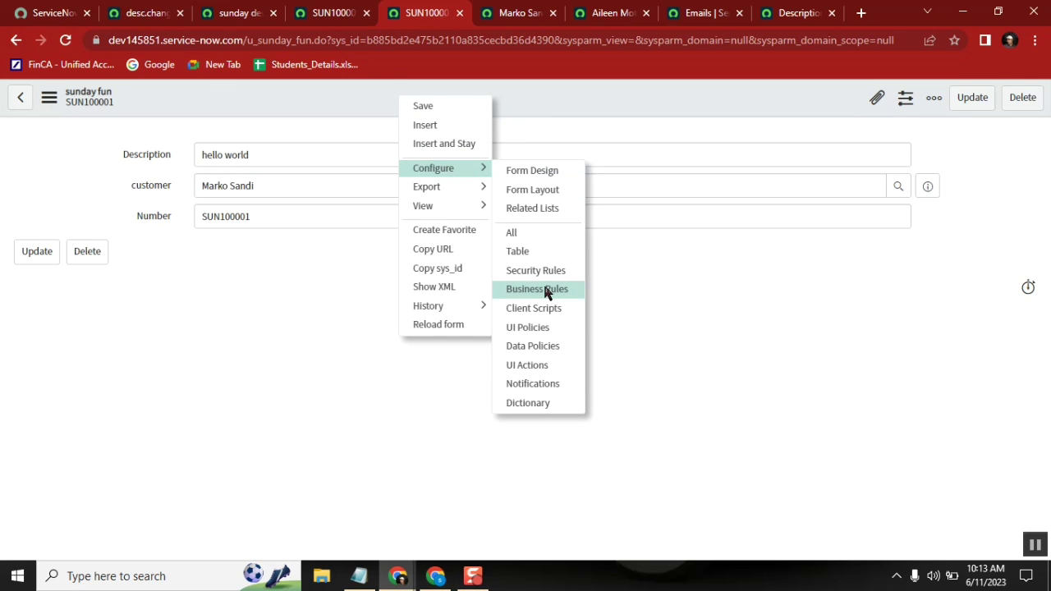
pyautogui.click(545, 291)
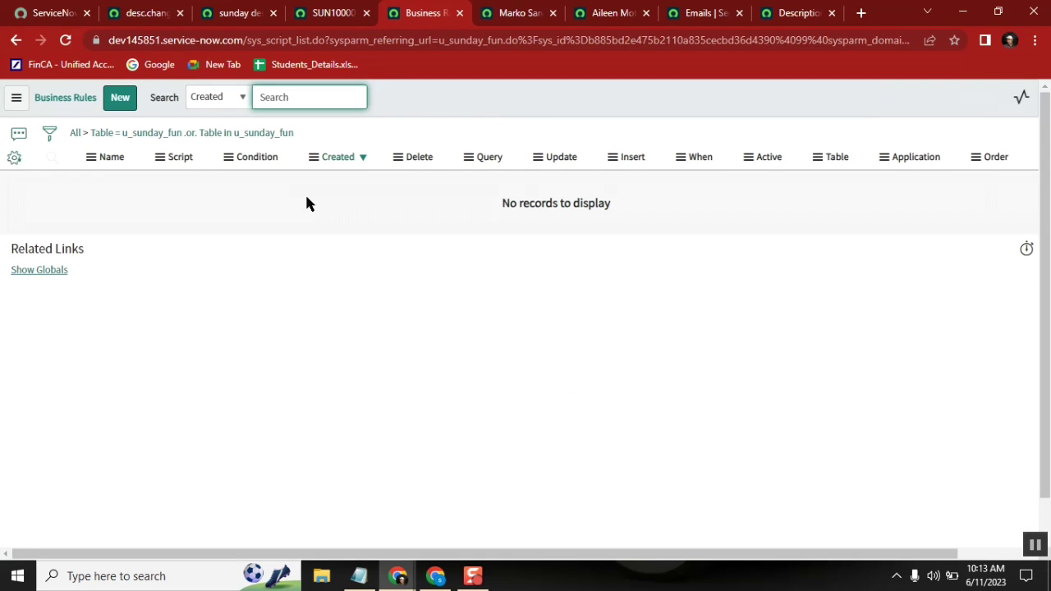
# Step: Create a new u_sunday_fun business rule named 'Sunday events firing'
pyautogui.click(120, 97)
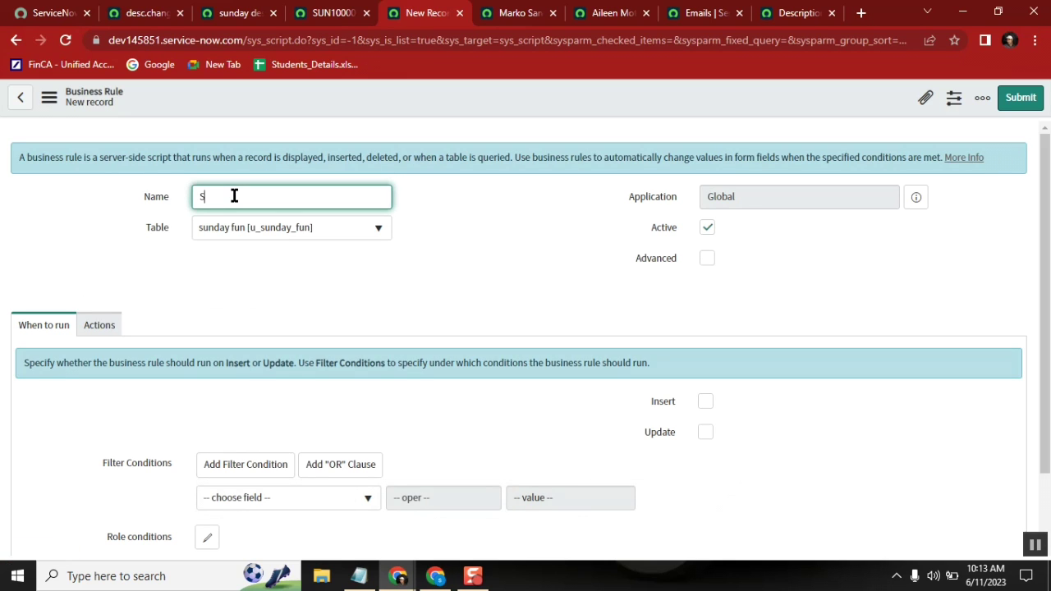
pyautogui.write('unday events fireing')
# Step: Open the System Definition > Business Rules list in a separate tab
pyautogui.click(132, 13)
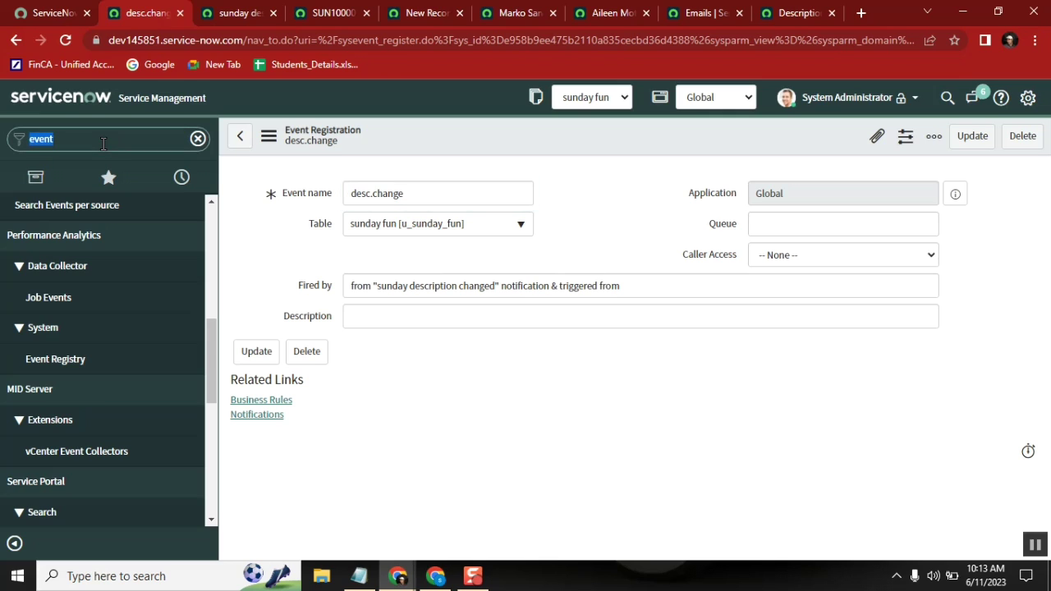
pyautogui.write('business r')
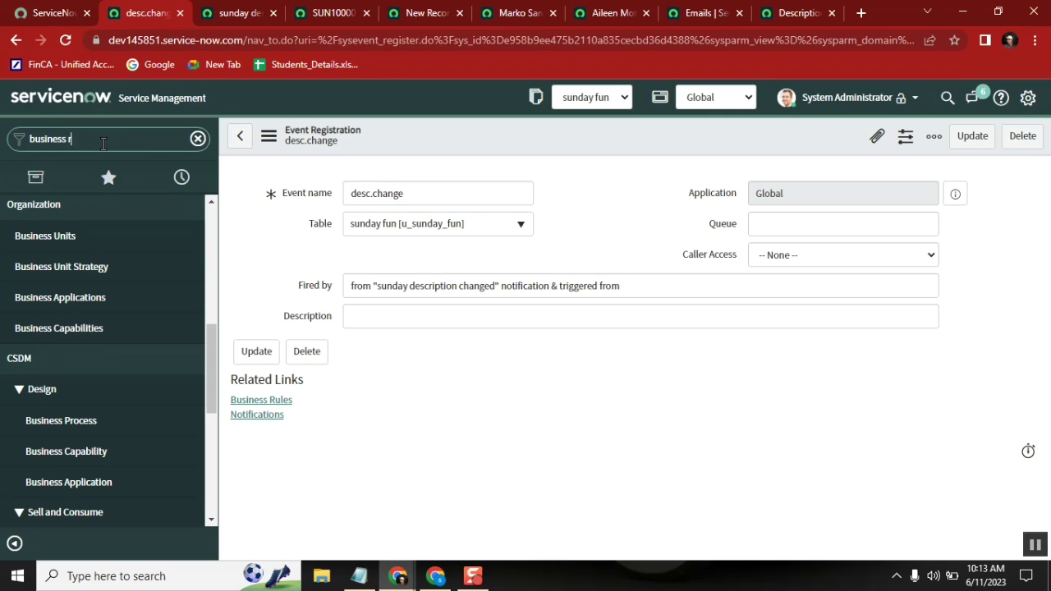
pyautogui.write('ules')
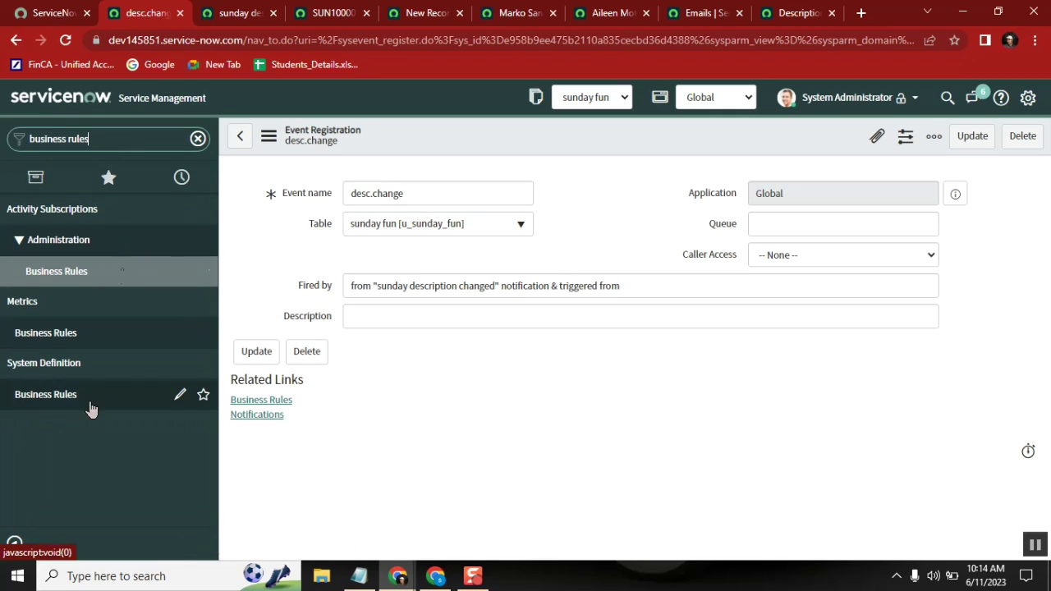
pyautogui.middleClick(64, 394)
pyautogui.click(206, 13)
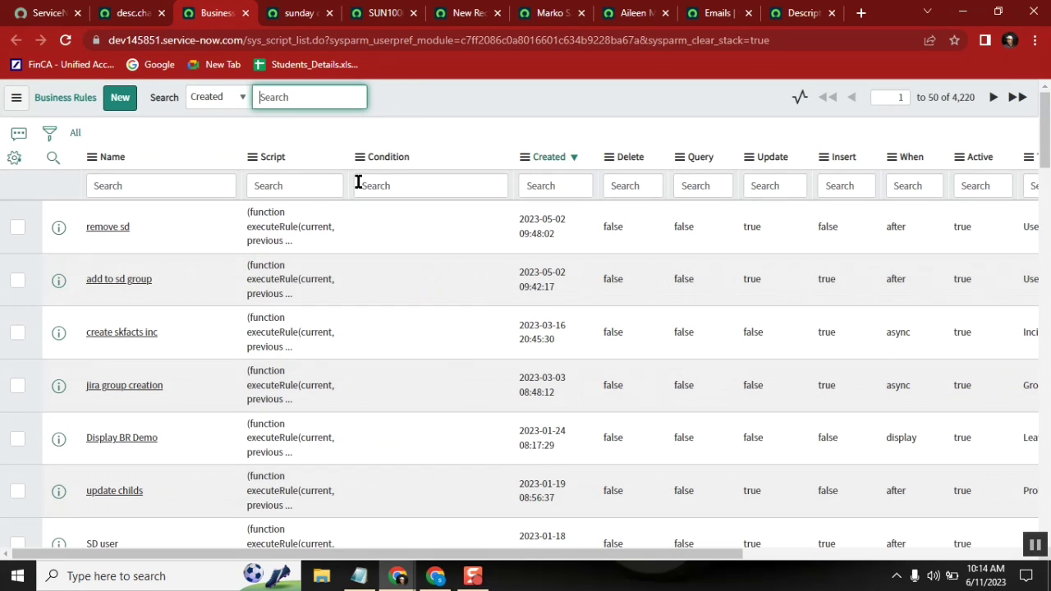
# Step: Search business rules by name for 'incident eve' and open the incident events rule
pyautogui.click(153, 184)
pyautogui.write('i')
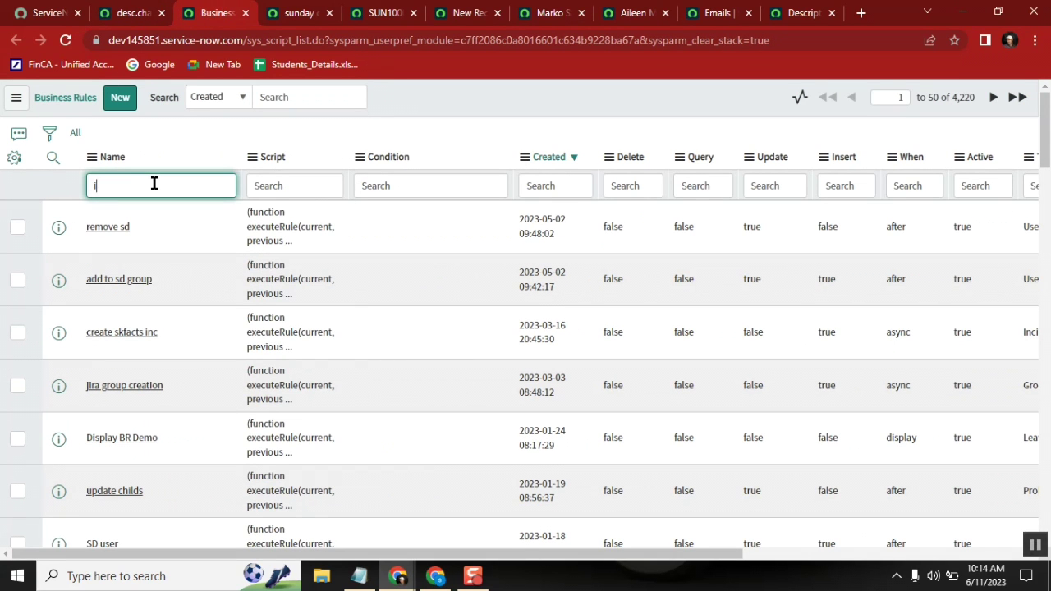
pyautogui.write('ncident eve')
pyautogui.press('Return')
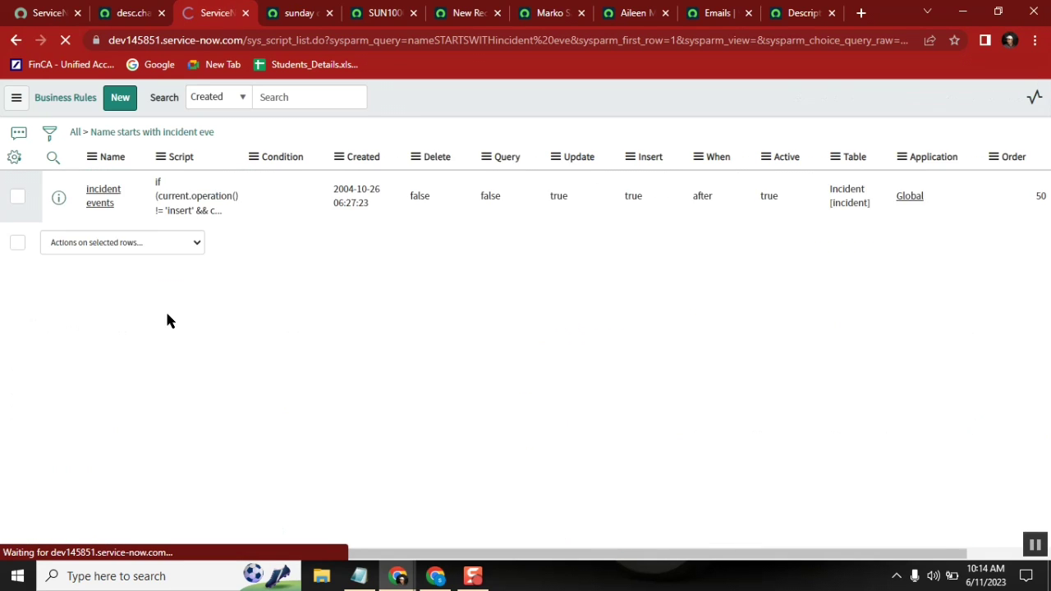
pyautogui.click(104, 233)
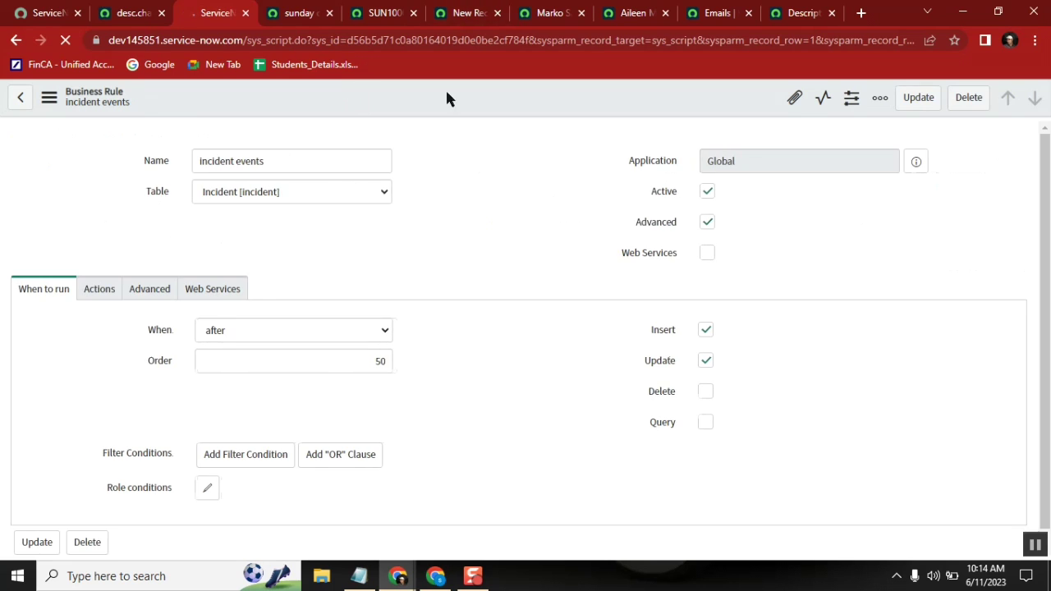
# Step: Set the Sunday events firing rule to async on Insert and Update, Advanced checked, priority 10000
pyautogui.click(464, 13)
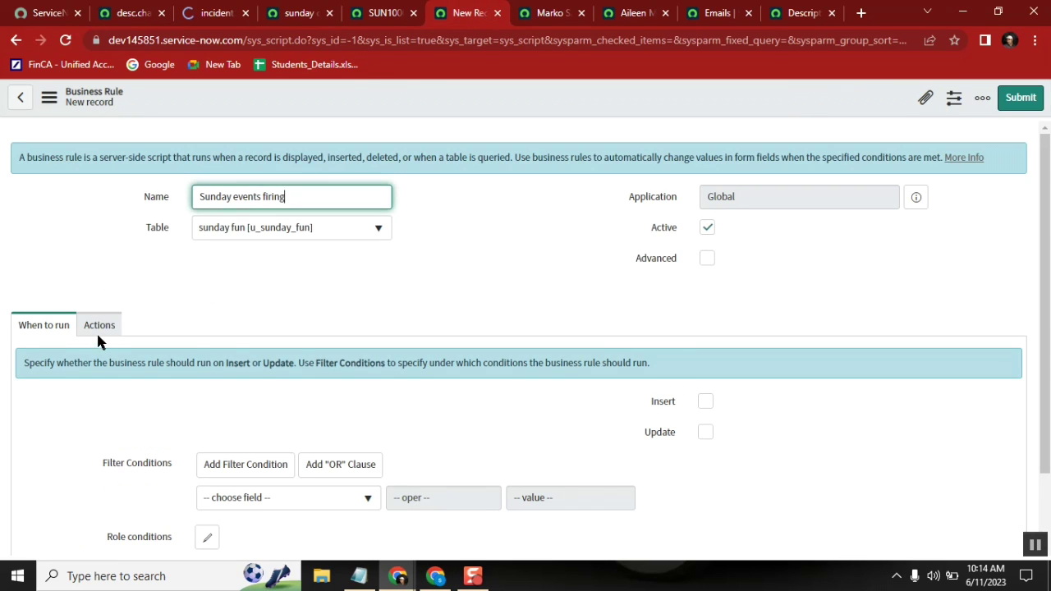
pyautogui.moveTo(1045, 189); pyautogui.dragTo(1044, 260)
pyautogui.click(708, 343)
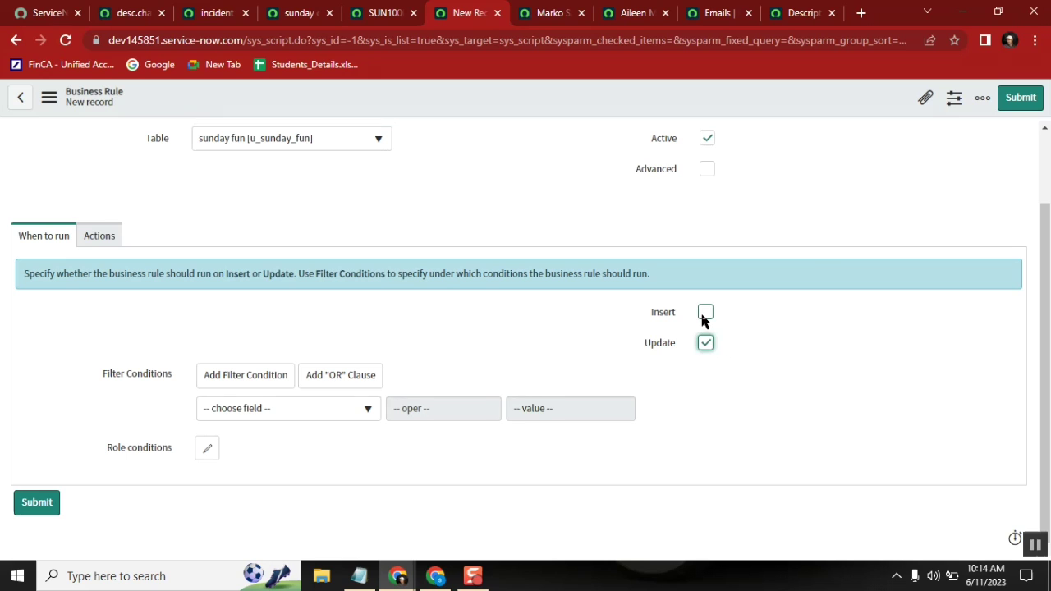
pyautogui.click(703, 314)
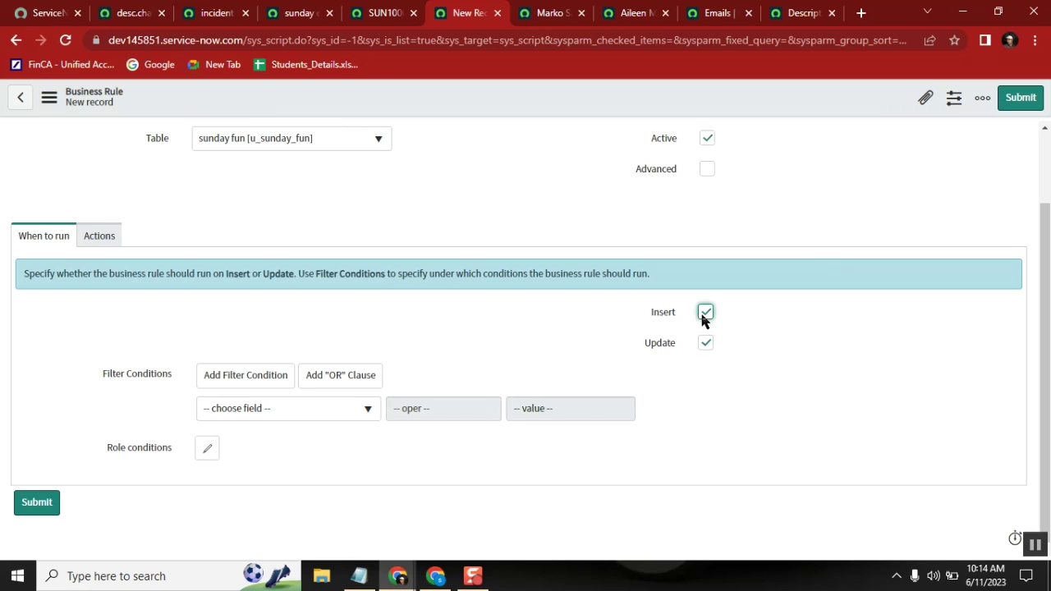
pyautogui.click(706, 170)
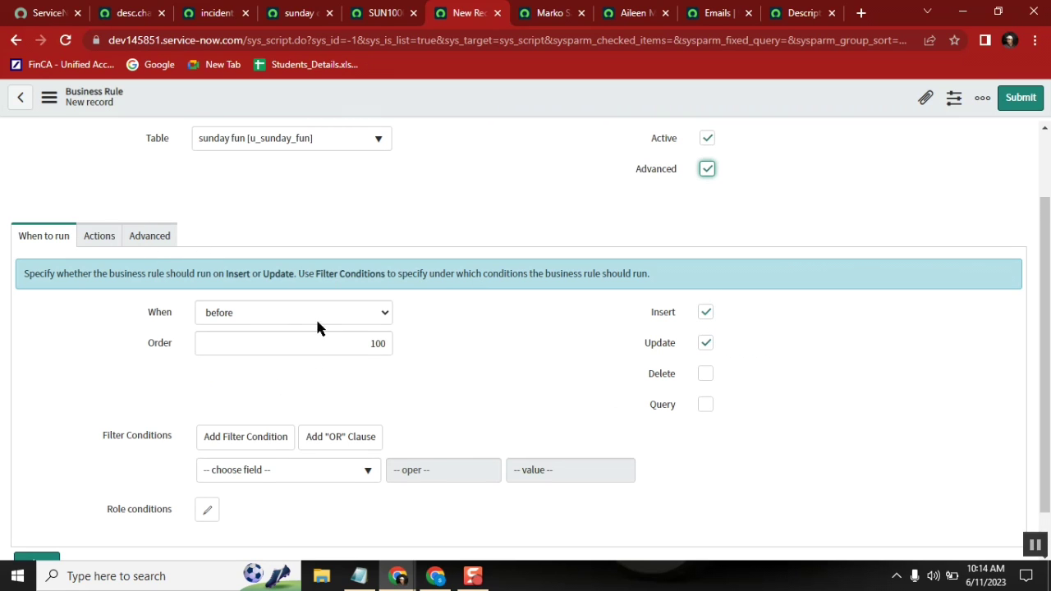
pyautogui.click(274, 307)
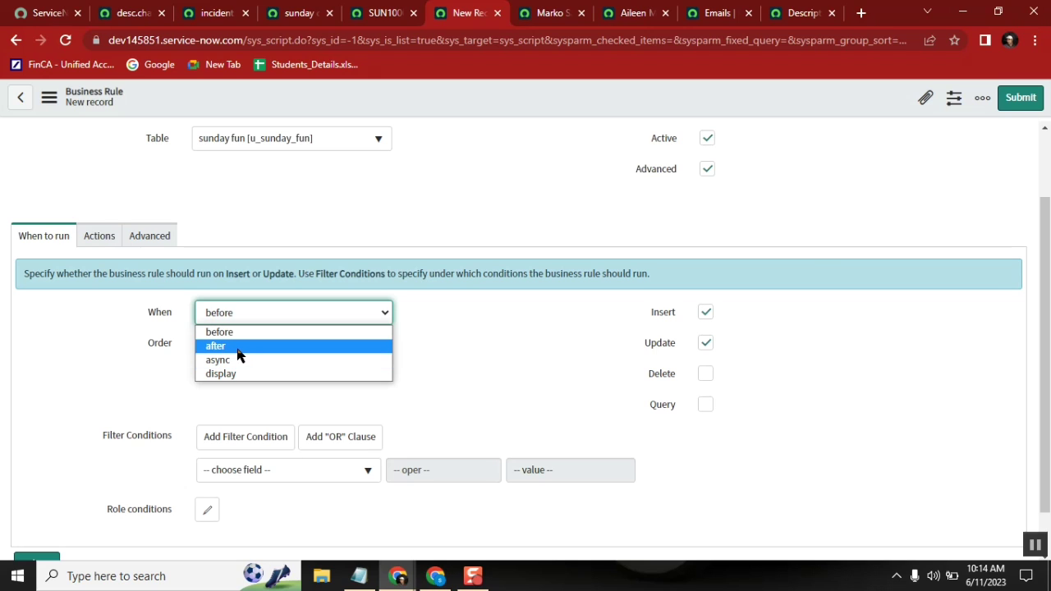
pyautogui.click(241, 361)
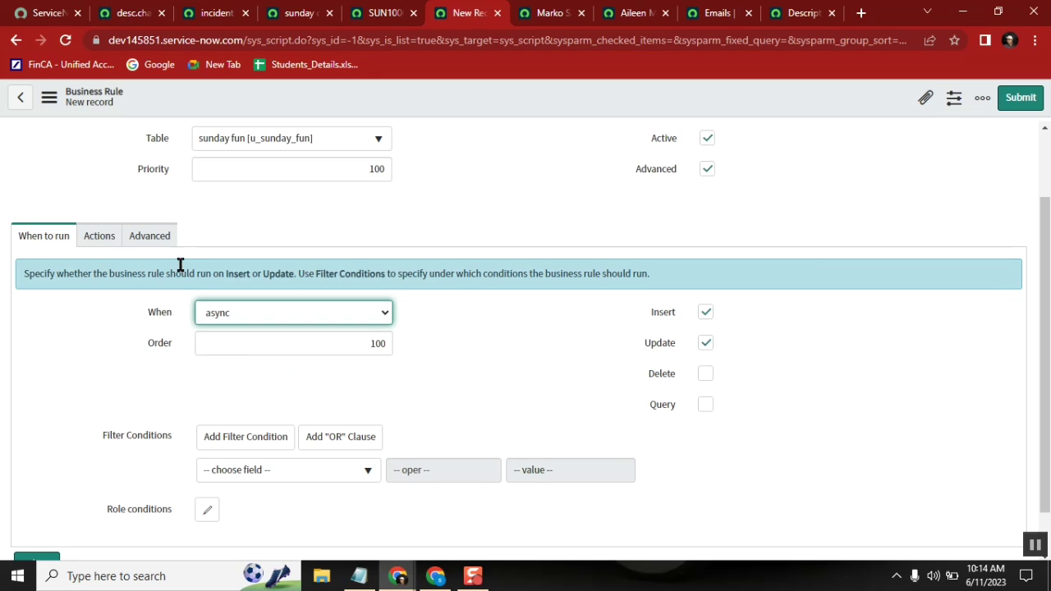
pyautogui.click(375, 168)
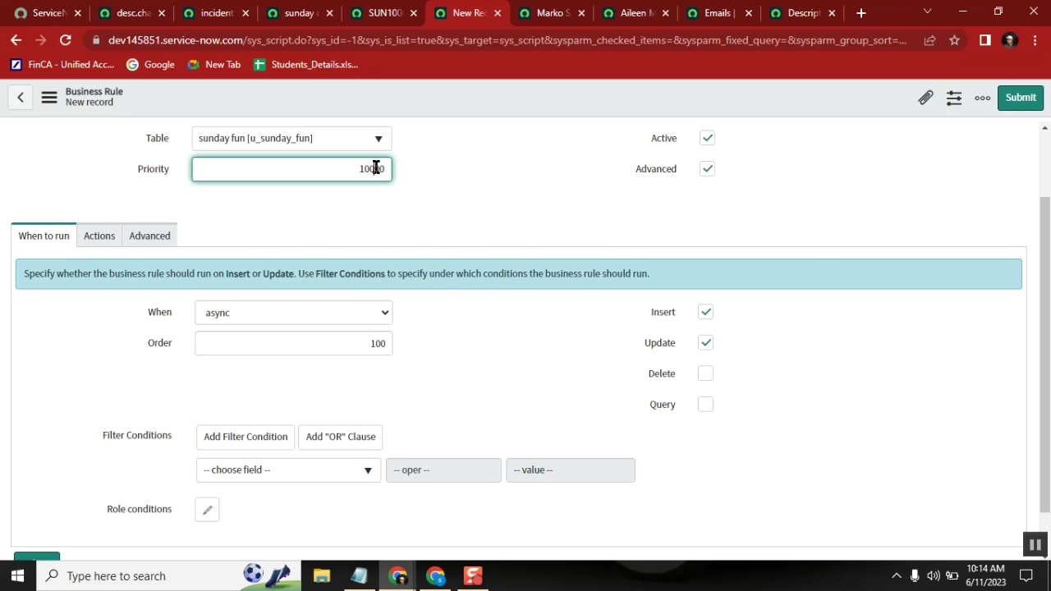
pyautogui.click(151, 237)
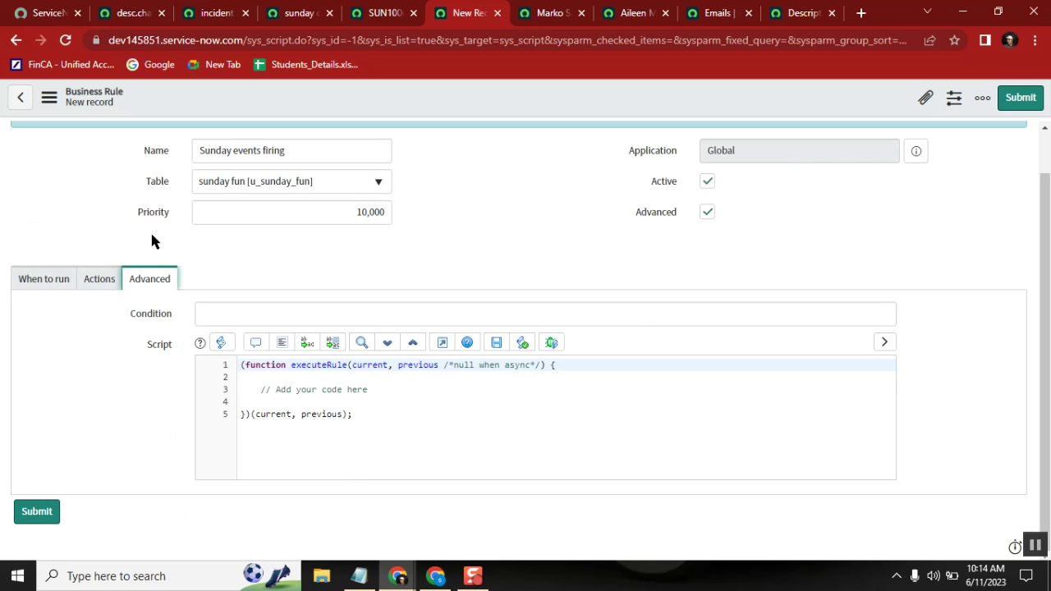
# Step: Replace the placeholder comment with the condition if(current.u_description.changes())
pyautogui.click(375, 384)
pyautogui.press('BackSpace')
pyautogui.press('BackSpace')
pyautogui.press('BackSpace')
pyautogui.press('BackSpace')
pyautogui.press('BackSpace')
pyautogui.press('BackSpace')
pyautogui.press('BackSpace')
pyautogui.press('BackSpace')
pyautogui.press('BackSpace')
pyautogui.press('BackSpace')
pyautogui.press('BackSpace')
pyautogui.press('BackSpace')
pyautogui.press('BackSpace')
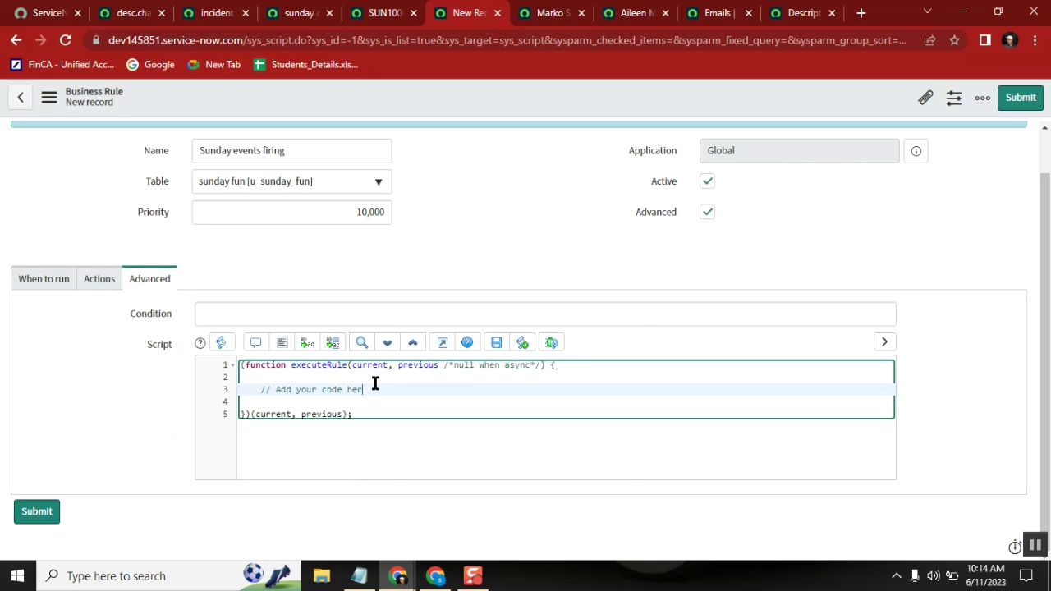
pyautogui.press('BackSpace')
pyautogui.press('BackSpace')
pyautogui.press('BackSpace')
pyautogui.press('BackSpace')
pyautogui.press('BackSpace')
pyautogui.press('BackSpace')
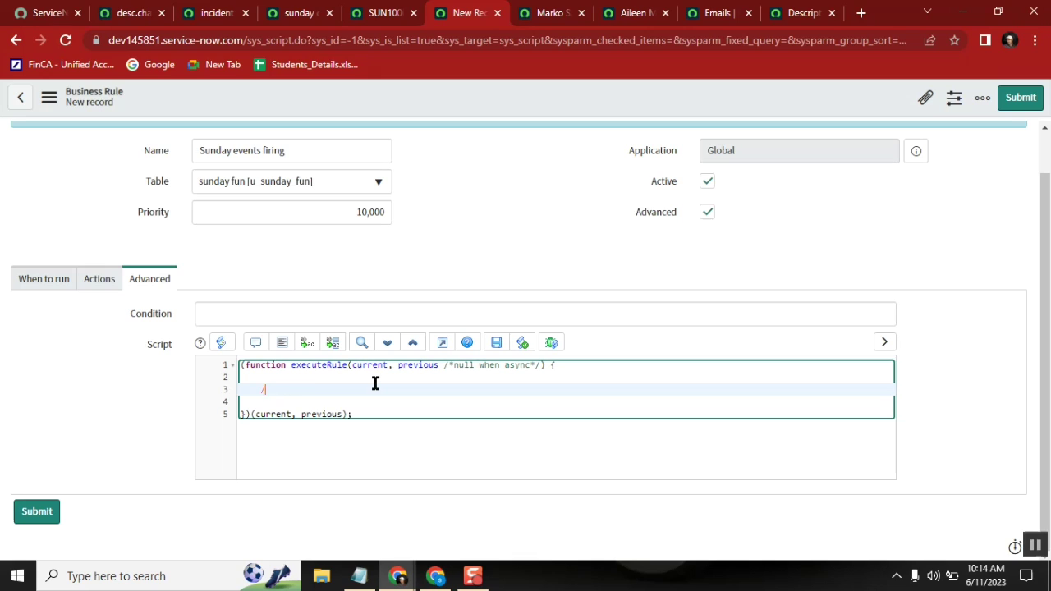
pyautogui.write('if(')
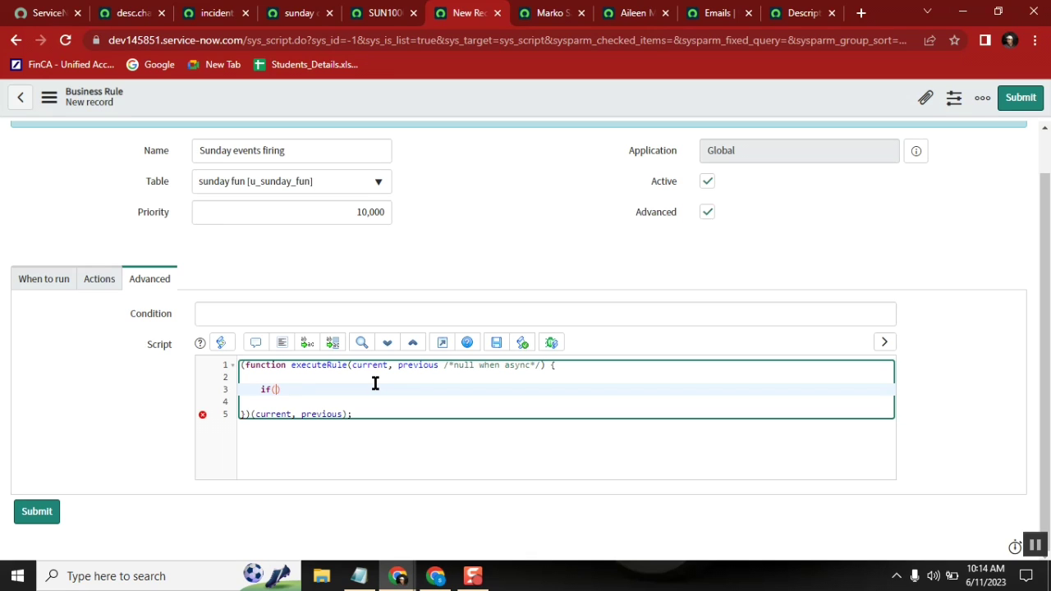
pyautogui.write('current.u_description')
pyautogui.write('.changes')
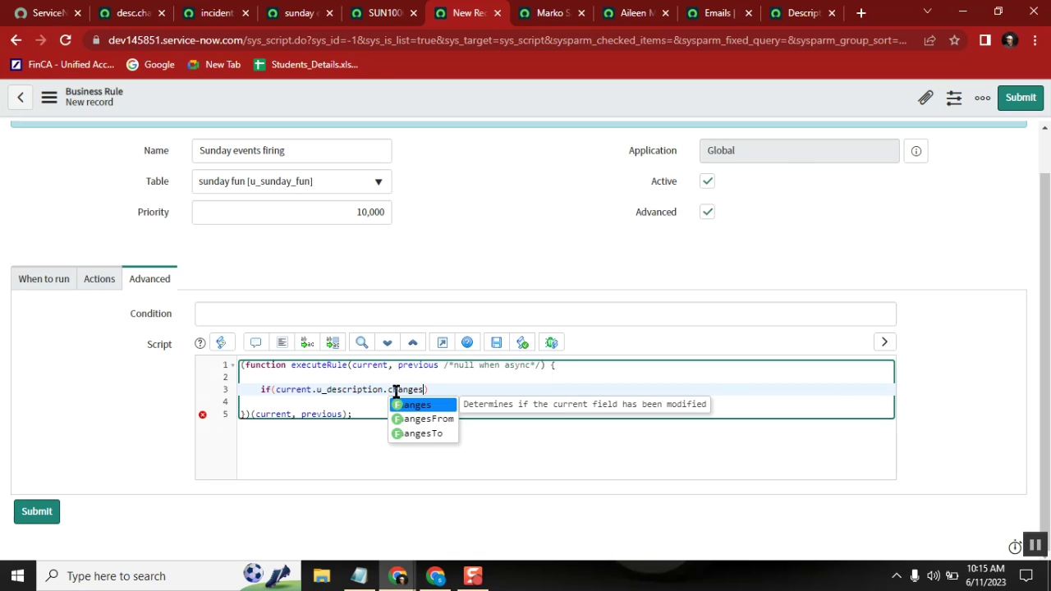
pyautogui.write('()')
pyautogui.click(474, 395)
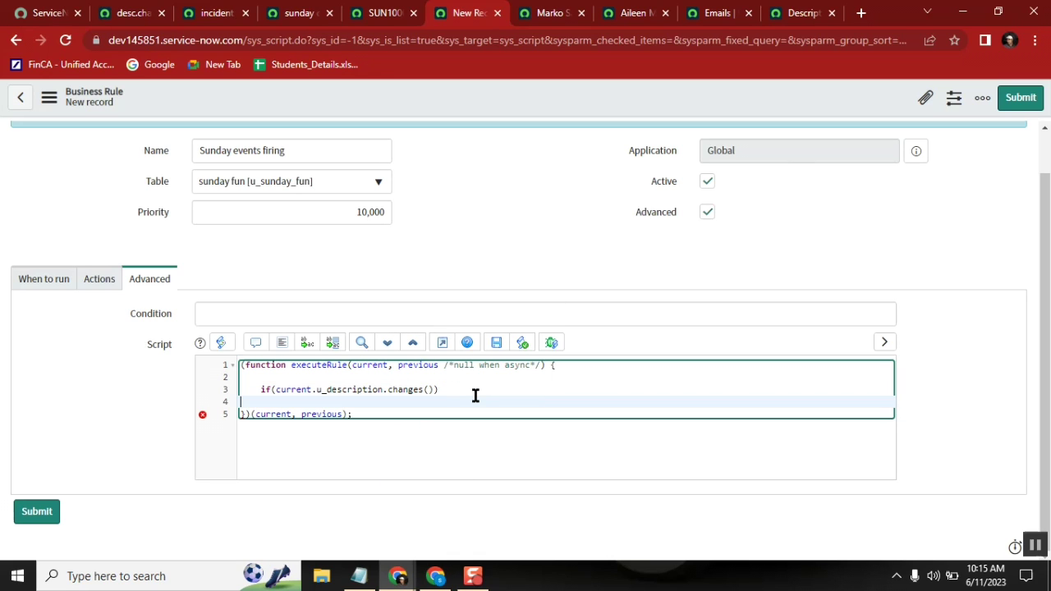
# Step: Open a brace block and begin a gs.eventQueue('') call inside it
pyautogui.write('{')
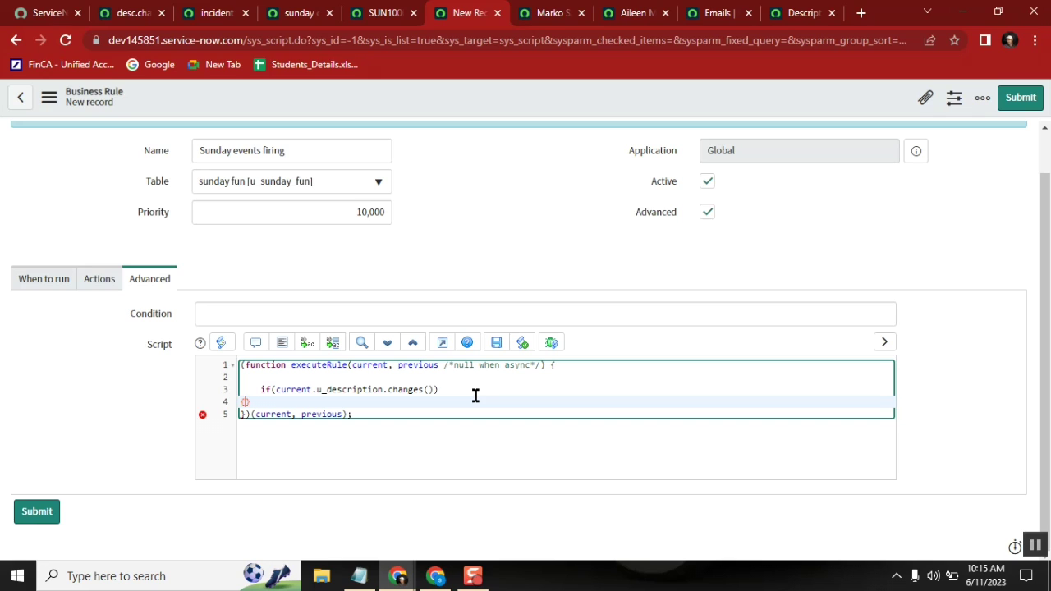
pyautogui.press('Return')
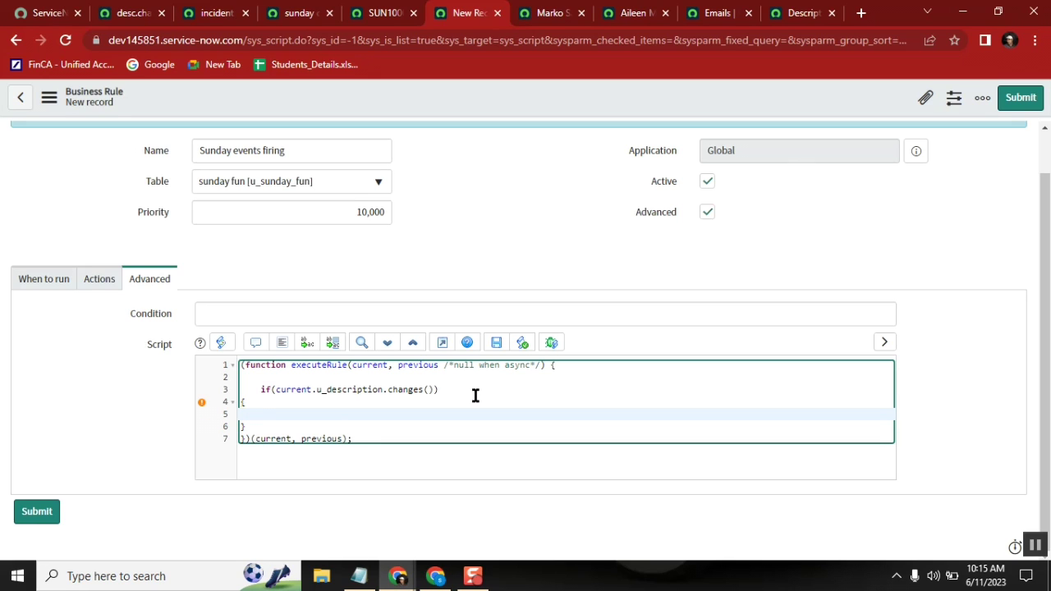
pyautogui.write('gs.eve')
pyautogui.press('Return')
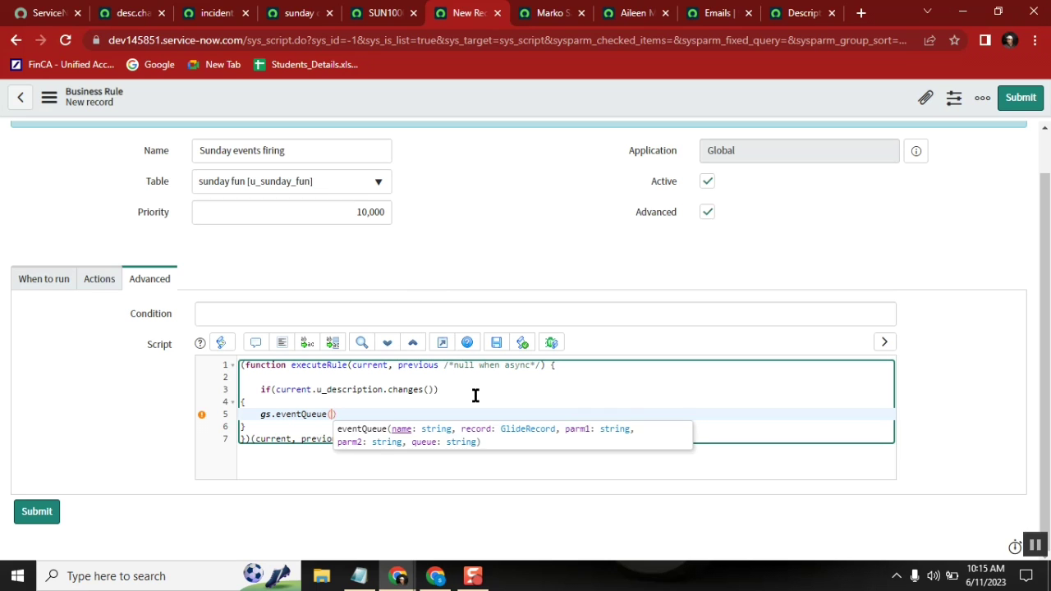
pyautogui.write("'")
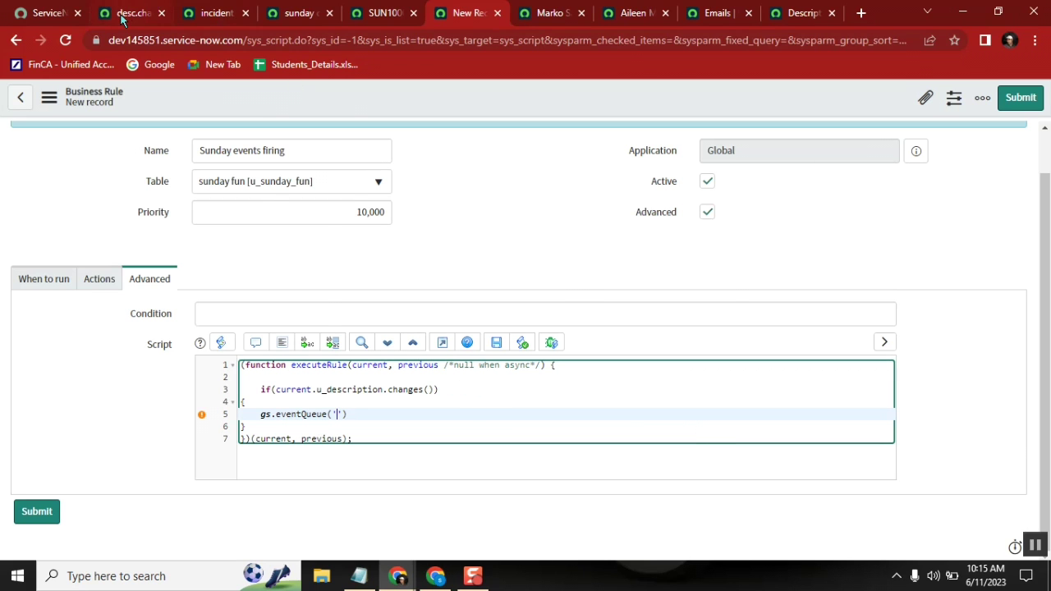
pyautogui.click(122, 13)
pyautogui.doubleClick(405, 191)
pyautogui.click(405, 192)
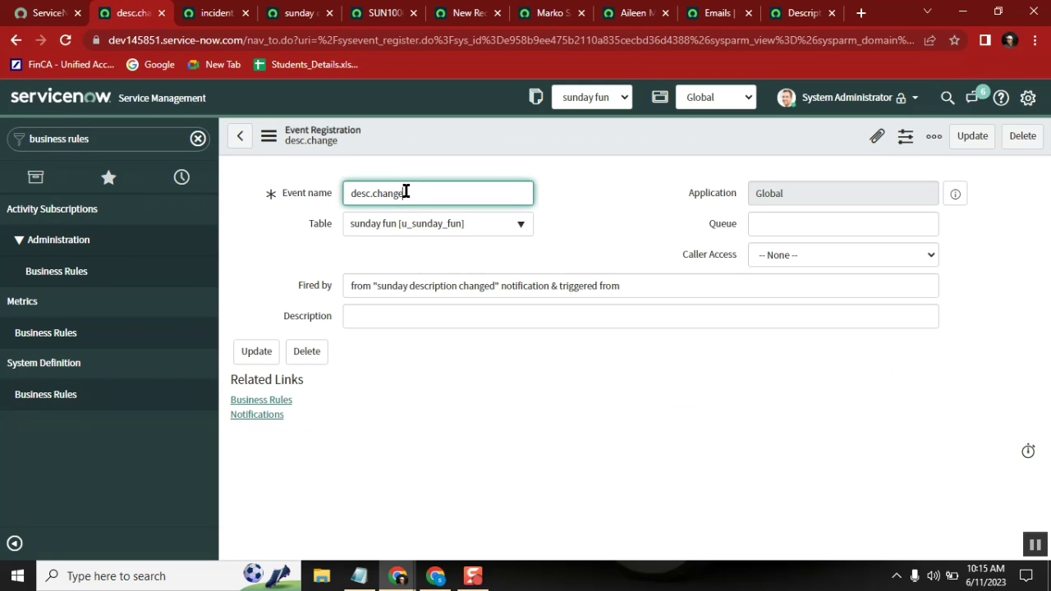
pyautogui.moveTo(406, 191); pyautogui.dragTo(352, 191)
pyautogui.hotkey('ctrl', 'c')
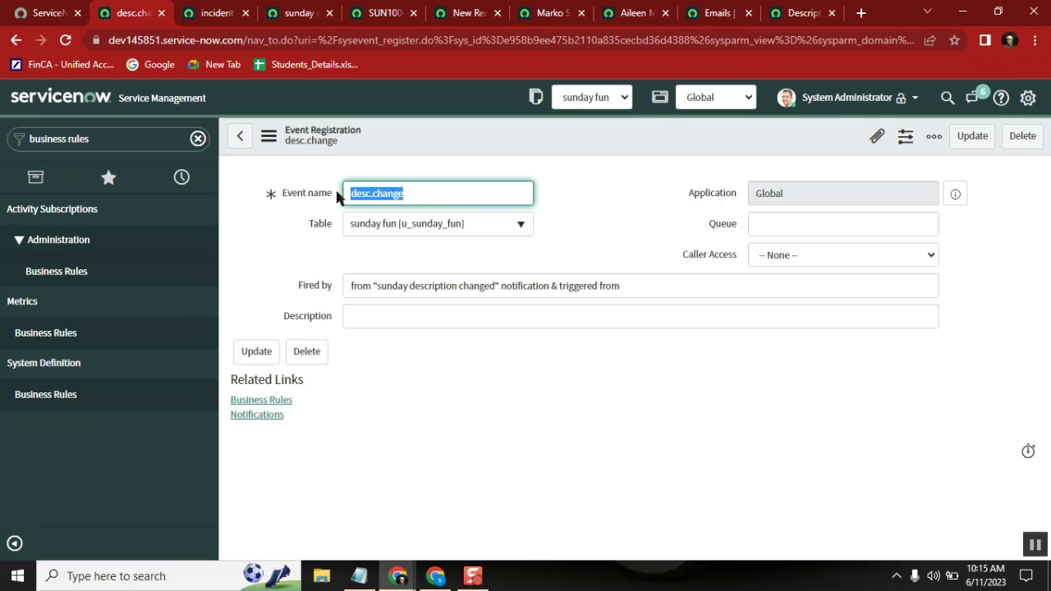
pyautogui.click(305, 15)
pyautogui.click(363, 18)
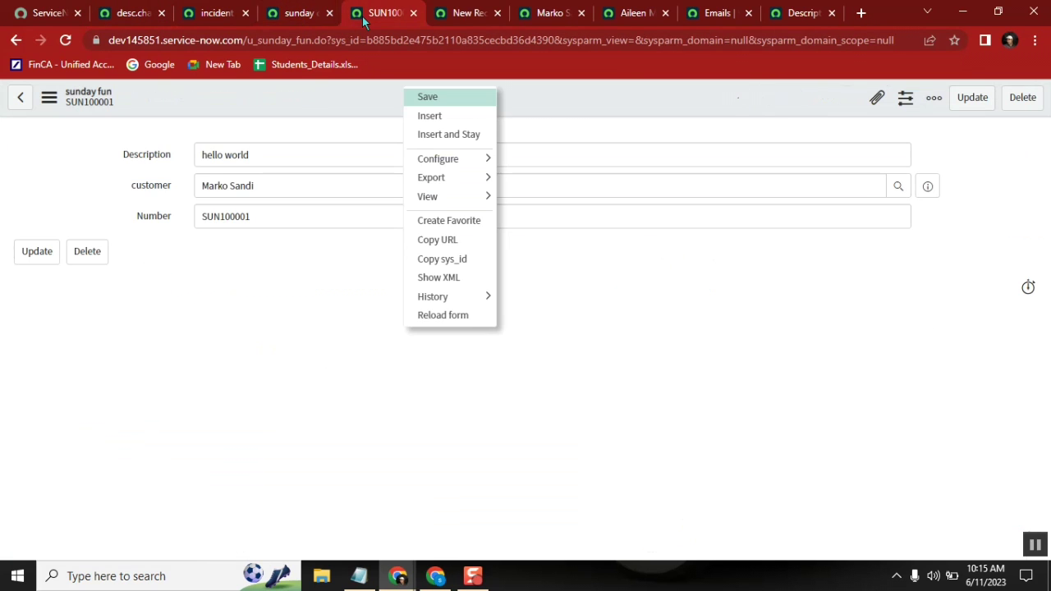
pyautogui.click(304, 15)
pyautogui.click(211, 17)
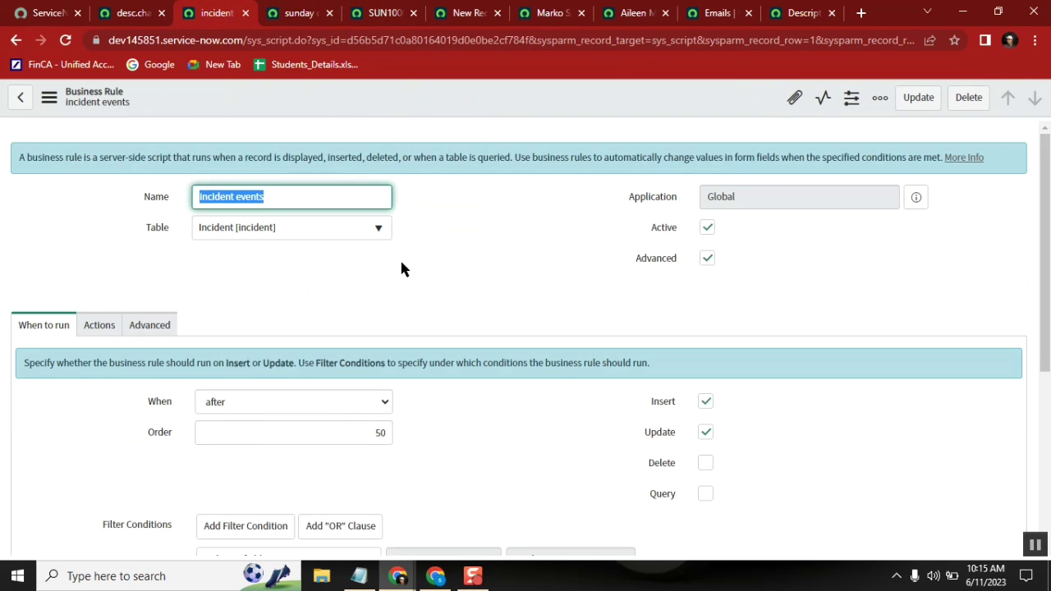
pyautogui.click(302, 15)
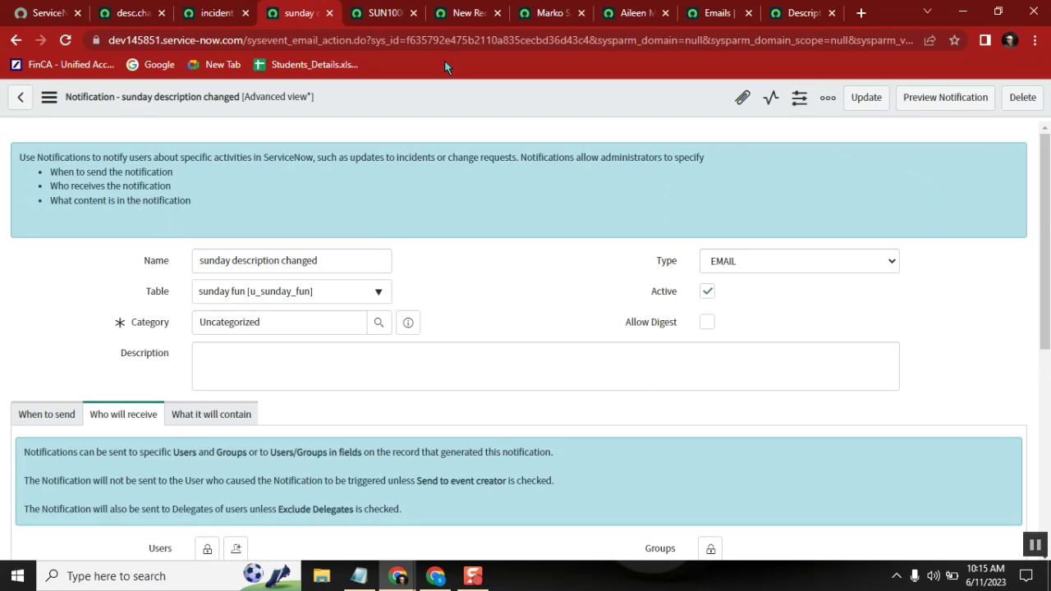
pyautogui.click(472, 13)
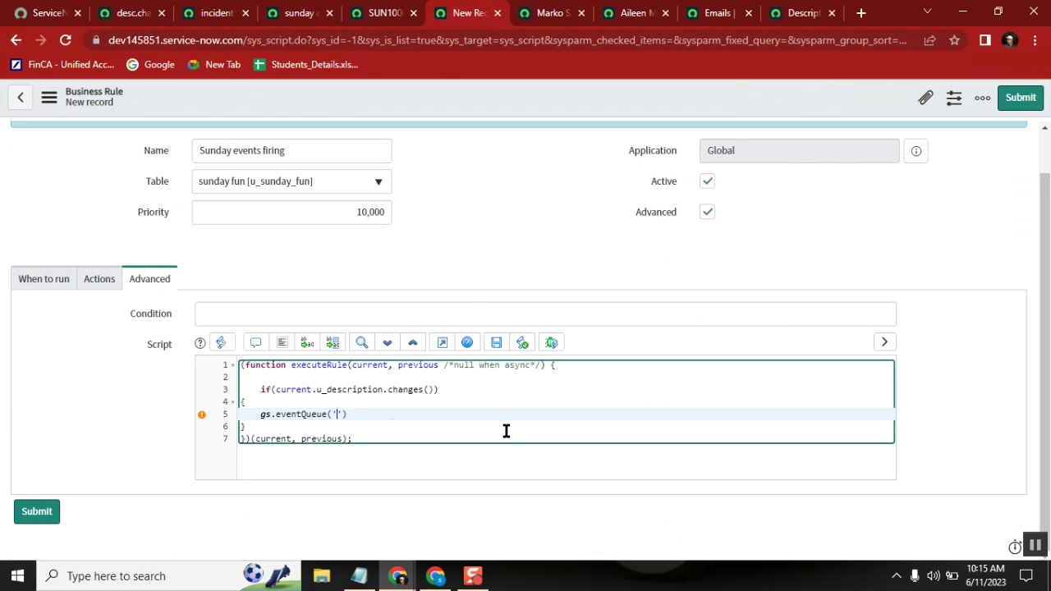
# Step: Put 'desc.change' and current into the eventQueue call, checking the condition's wording
pyautogui.hotkey('ctrl', 'v')
pyautogui.write('current,')
pyautogui.doubleClick(418, 414)
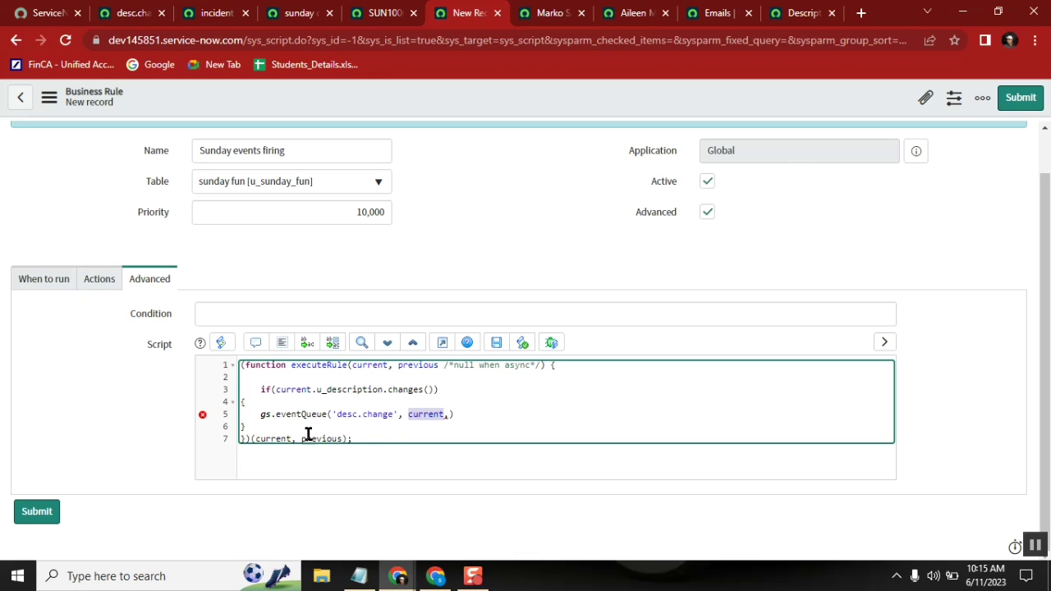
pyautogui.click(302, 390)
pyautogui.doubleClick(302, 390)
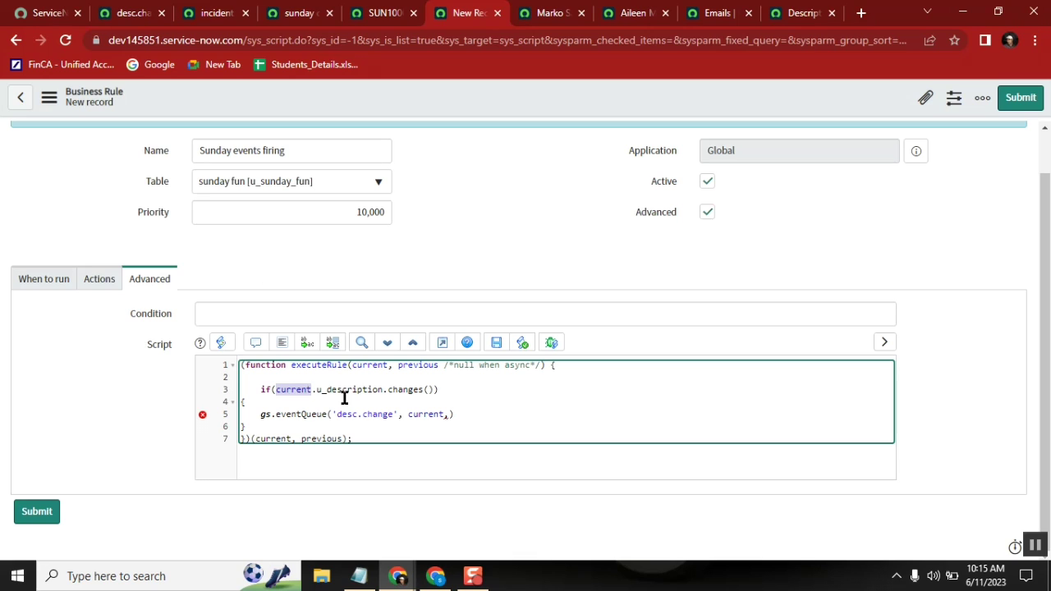
pyautogui.doubleClick(354, 391)
pyautogui.click(400, 398)
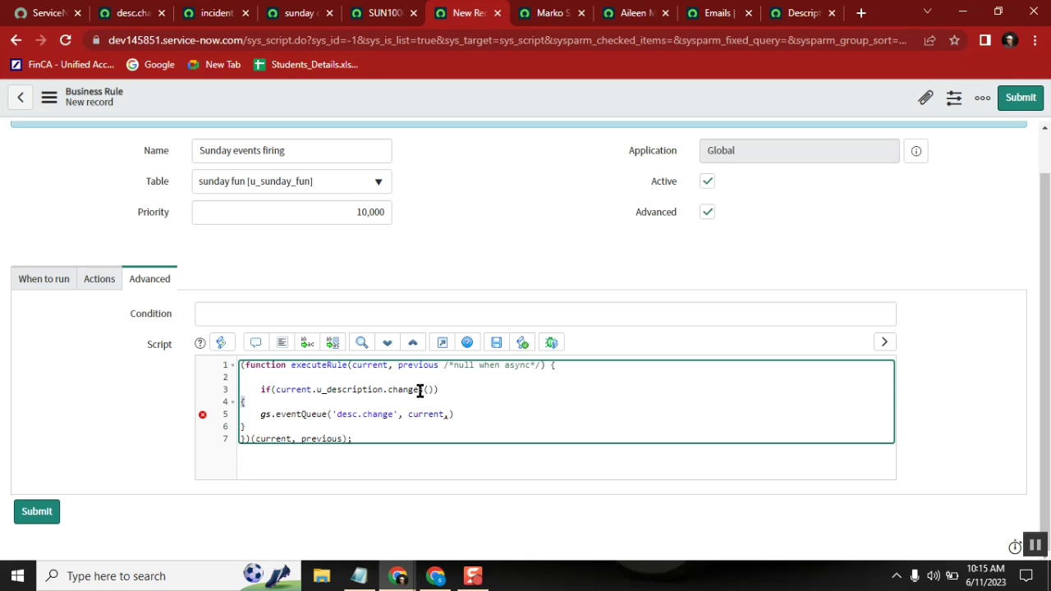
pyautogui.doubleClick(417, 389)
pyautogui.doubleClick(429, 414)
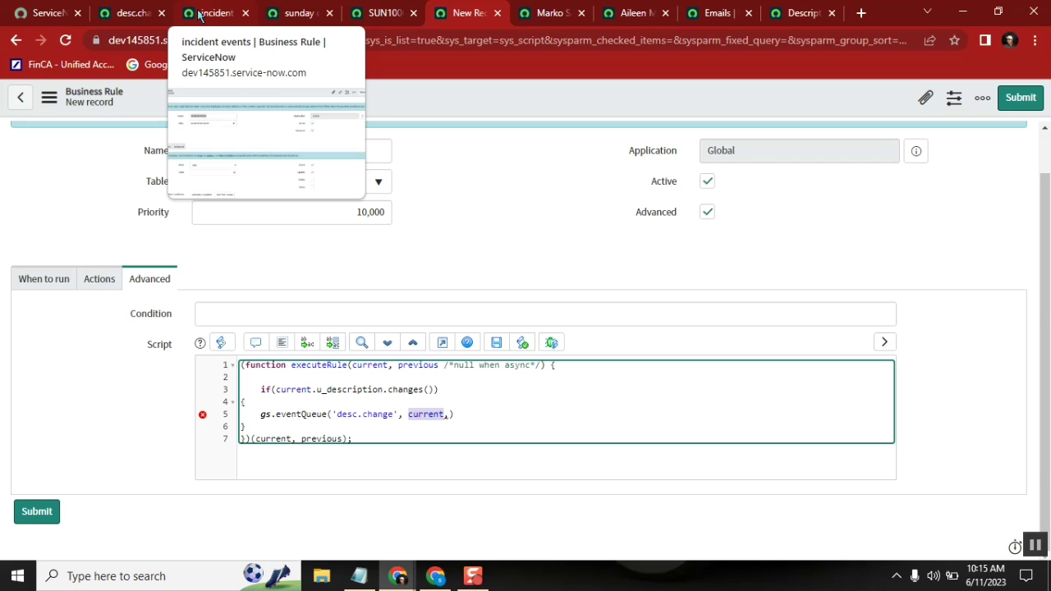
# Step: Add a quoted recipient e-mail address as the call's third argument
pyautogui.click(450, 416)
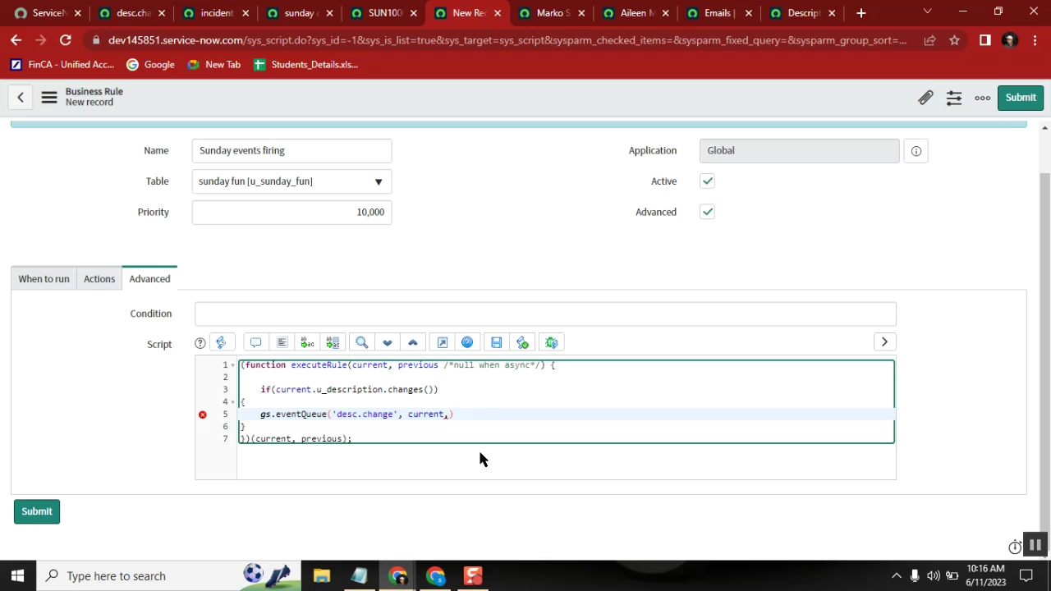
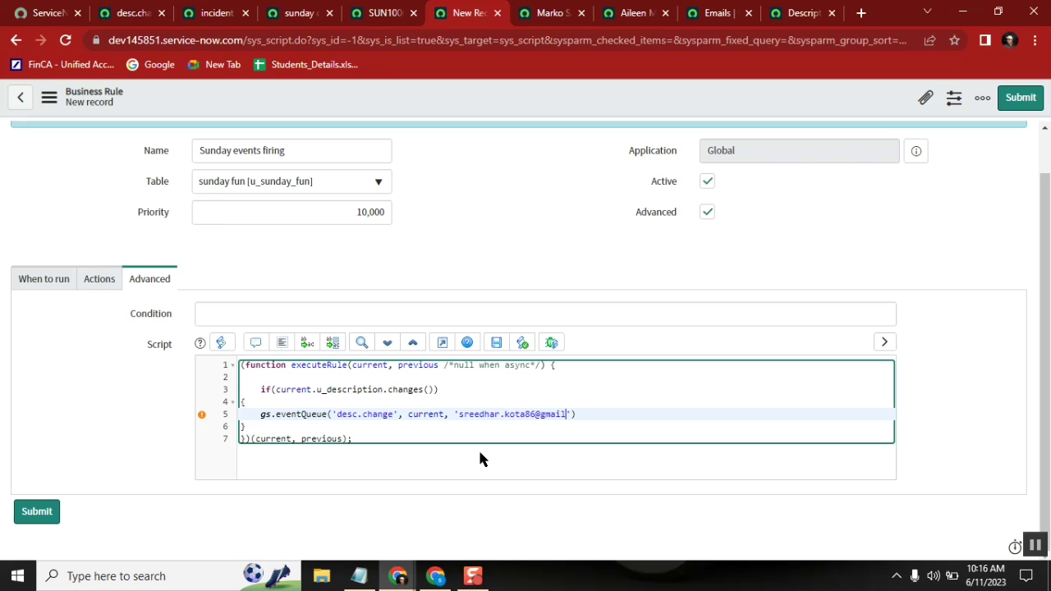
# Step: Review the desc.change event, incident events rule and sunday notification recipient options
pyautogui.click(130, 15)
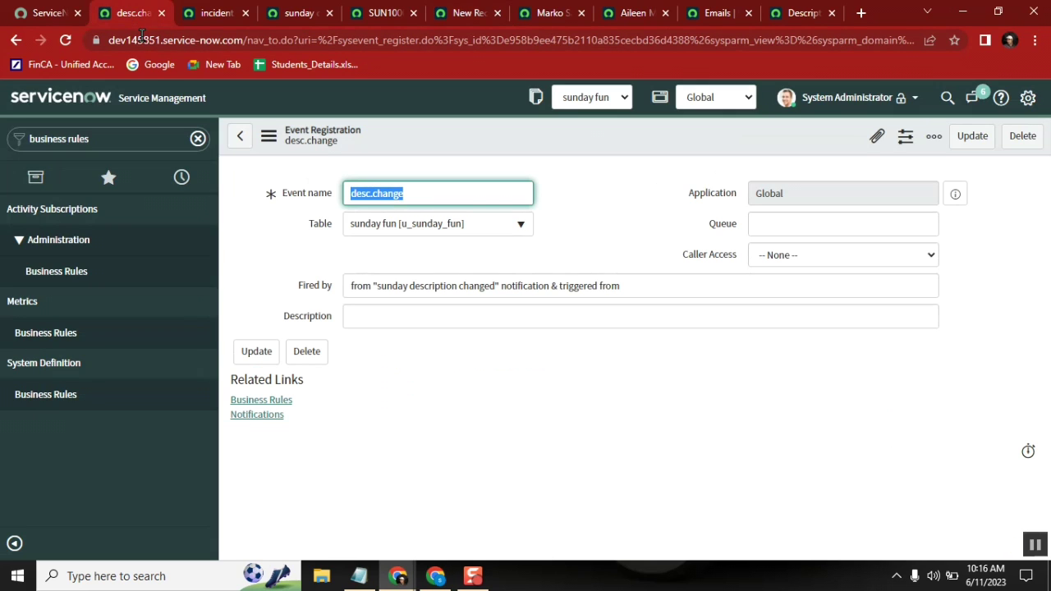
pyautogui.click(216, 13)
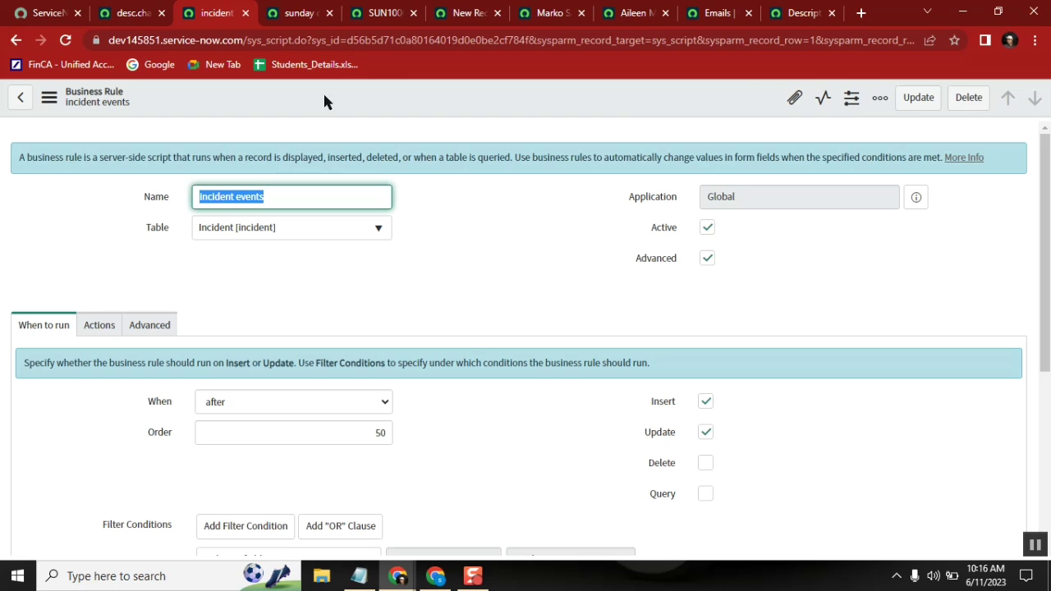
pyautogui.click(289, 15)
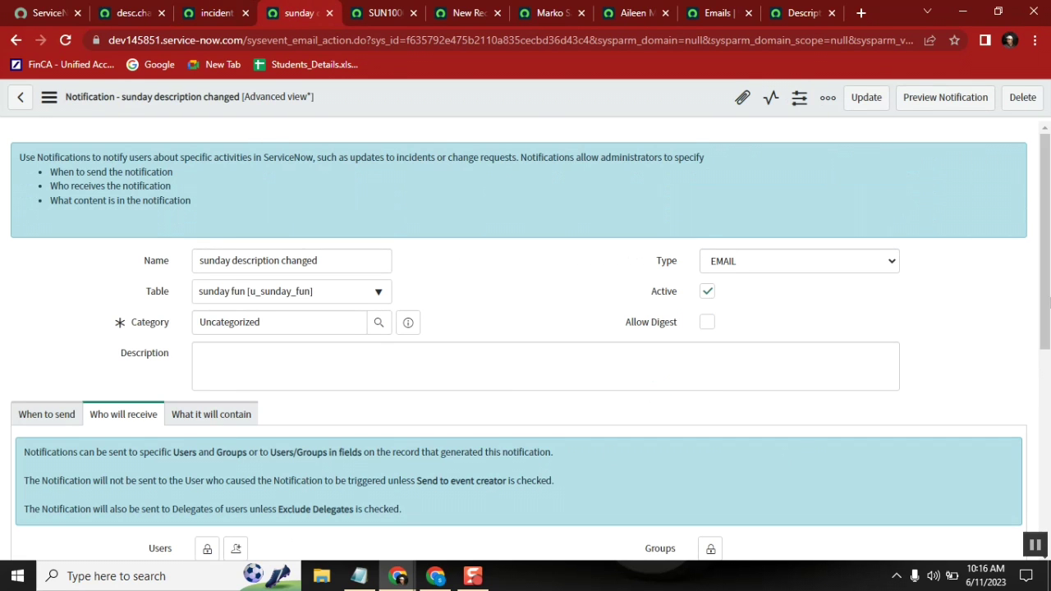
pyautogui.scroll(-4, 1044, 172)
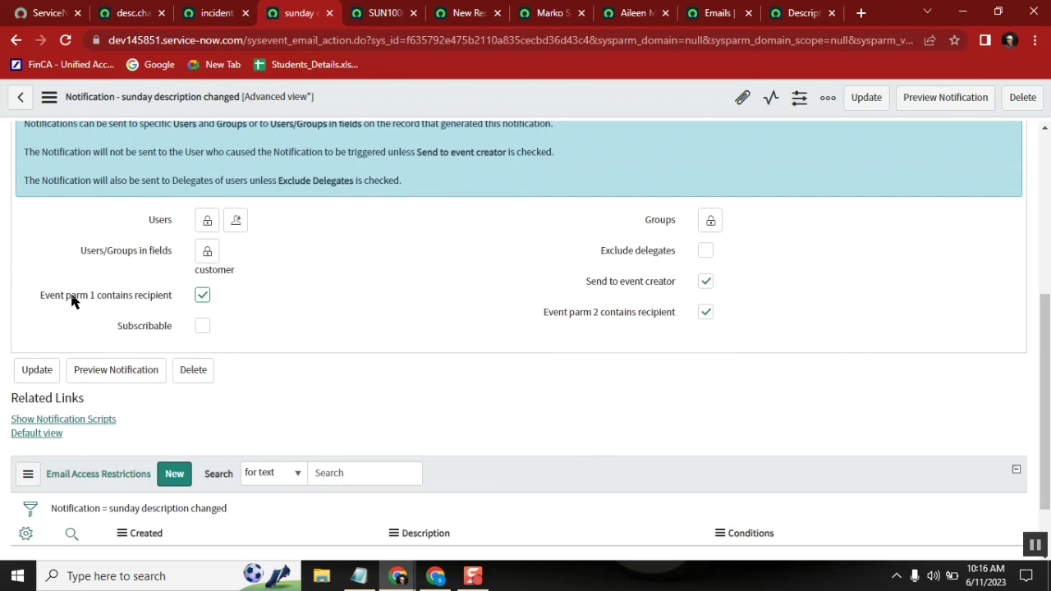
pyautogui.moveTo(105, 305)
pyautogui.click(467, 15)
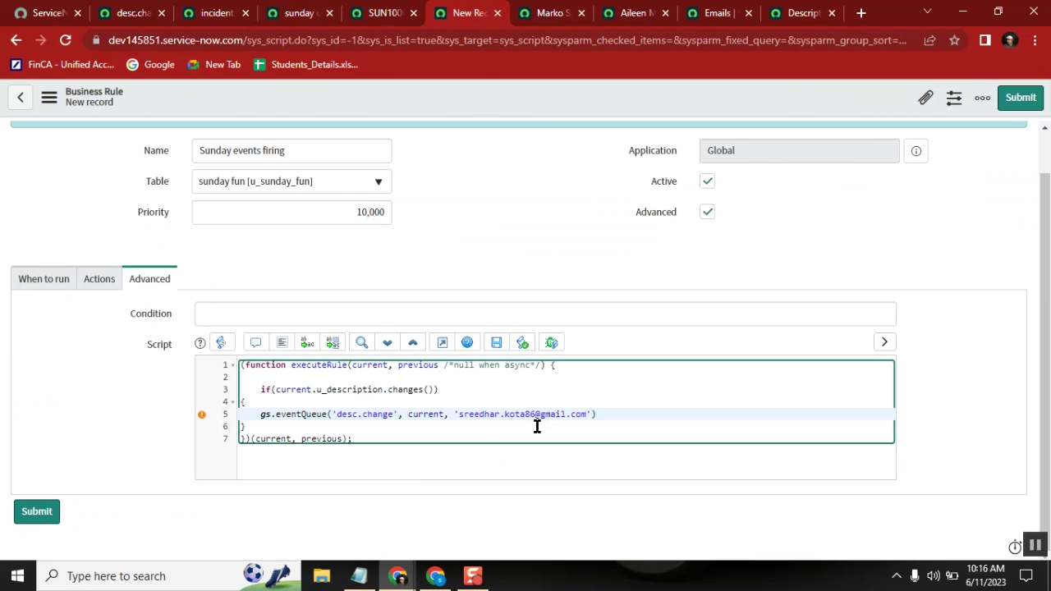
# Step: Add a quoted current.u_customer.manager argument after the e-mail address in eventQueue
pyautogui.press('Delete')
pyautogui.press('Delete')
pyautogui.write("', )")
pyautogui.write('current')
pyautogui.write('.cus')
pyautogui.write('toer')
pyautogui.press('BackSpace')
pyautogui.press('BackSpace')
pyautogui.press('BackSpace')
pyautogui.press('BackSpace')
pyautogui.press('BackSpace')
pyautogui.press('BackSpace')
pyautogui.press('BackSpace')
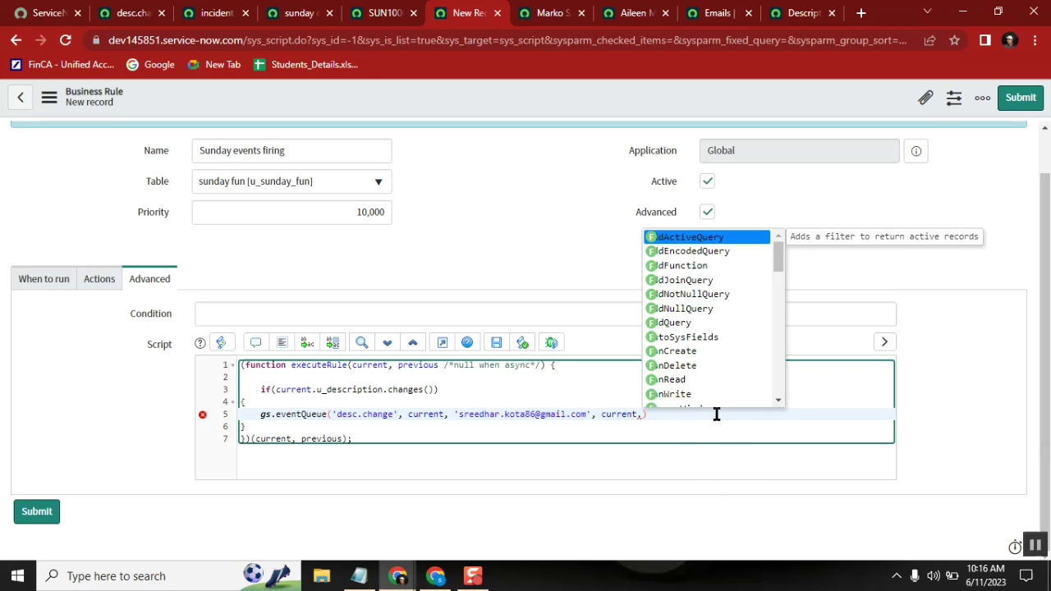
pyautogui.write('u_cu')
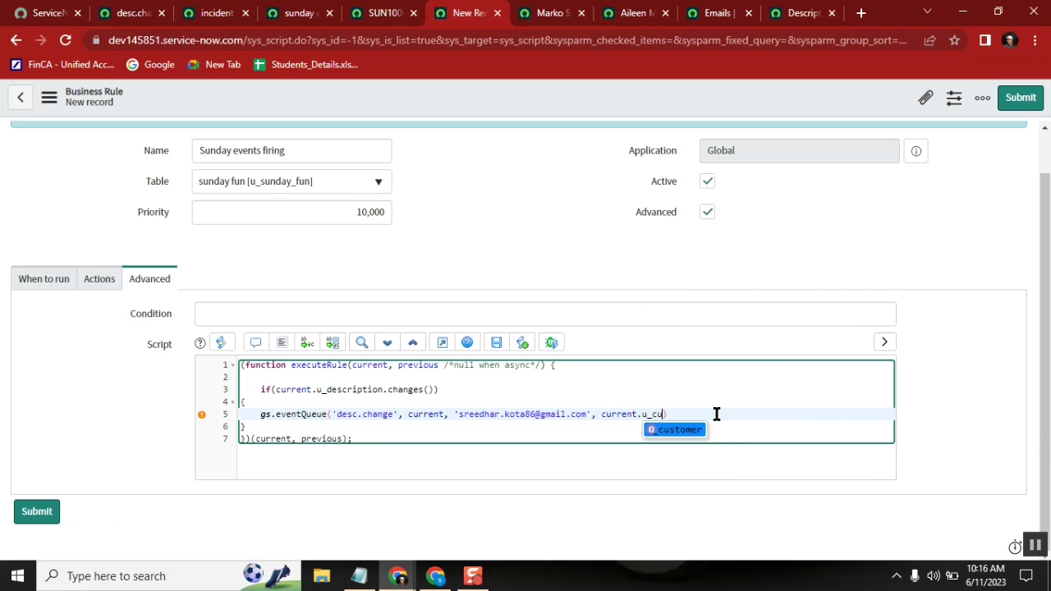
pyautogui.press('Return')
pyautogui.write('.manager')
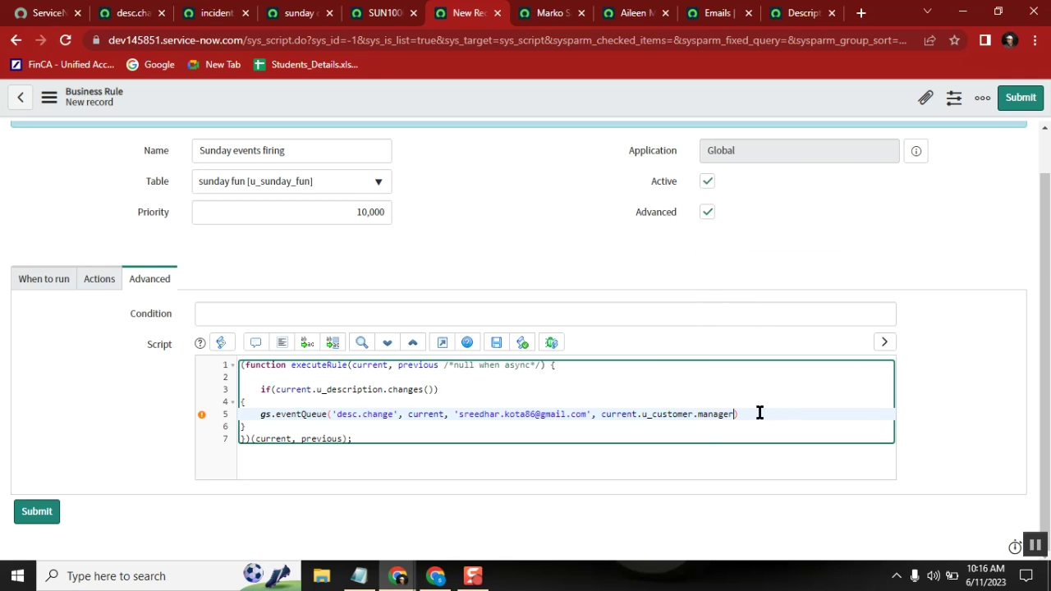
pyautogui.write(',')
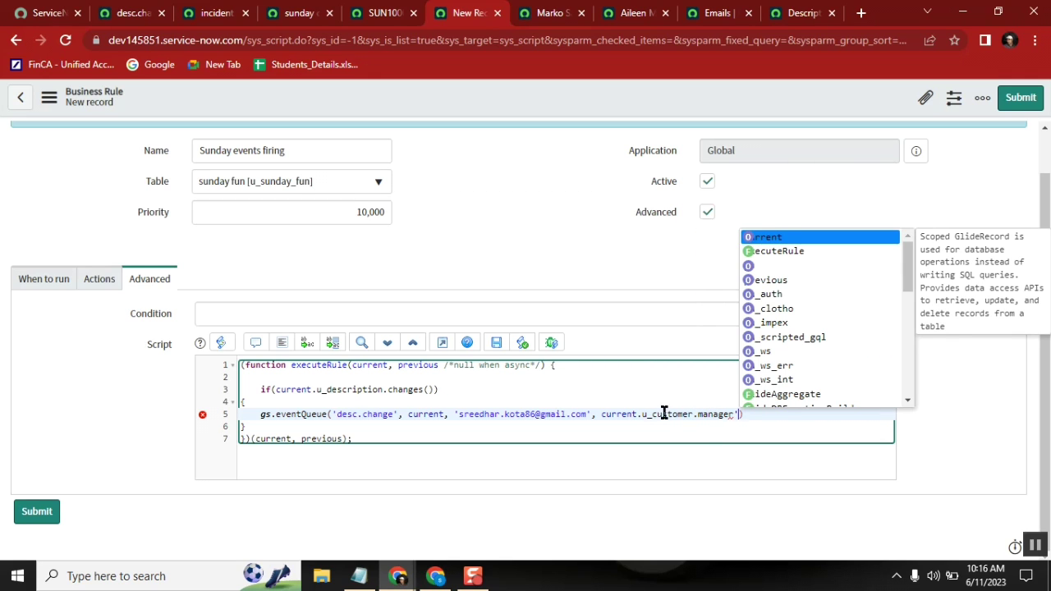
pyautogui.write("'")
pyautogui.click(603, 413)
pyautogui.write("'")
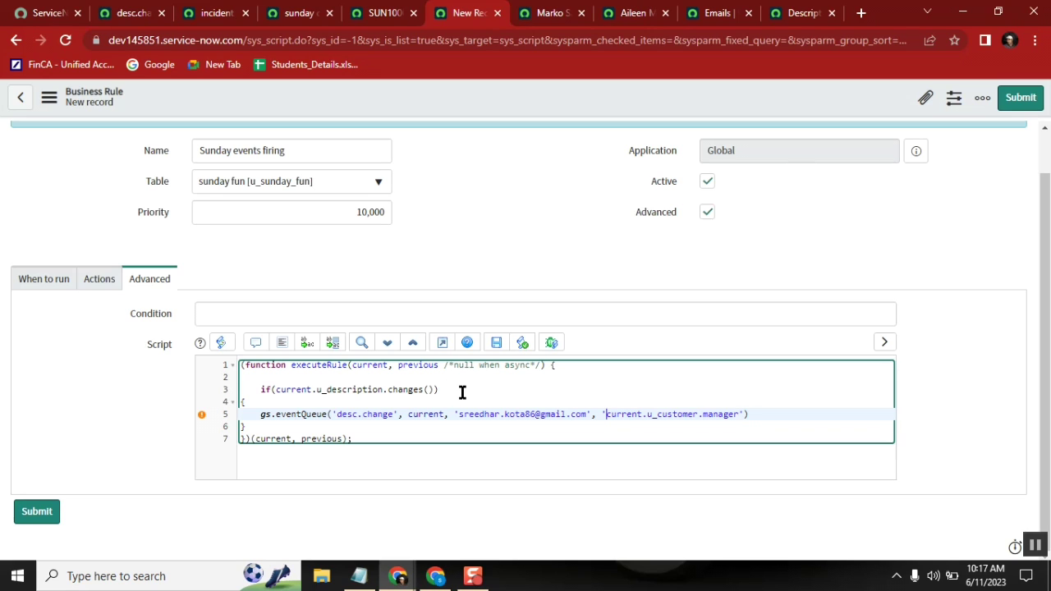
# Step: Insert a 'var er =' line above the if statement
pyautogui.click(417, 378)
pyautogui.press('Return')
pyautogui.write('var e')
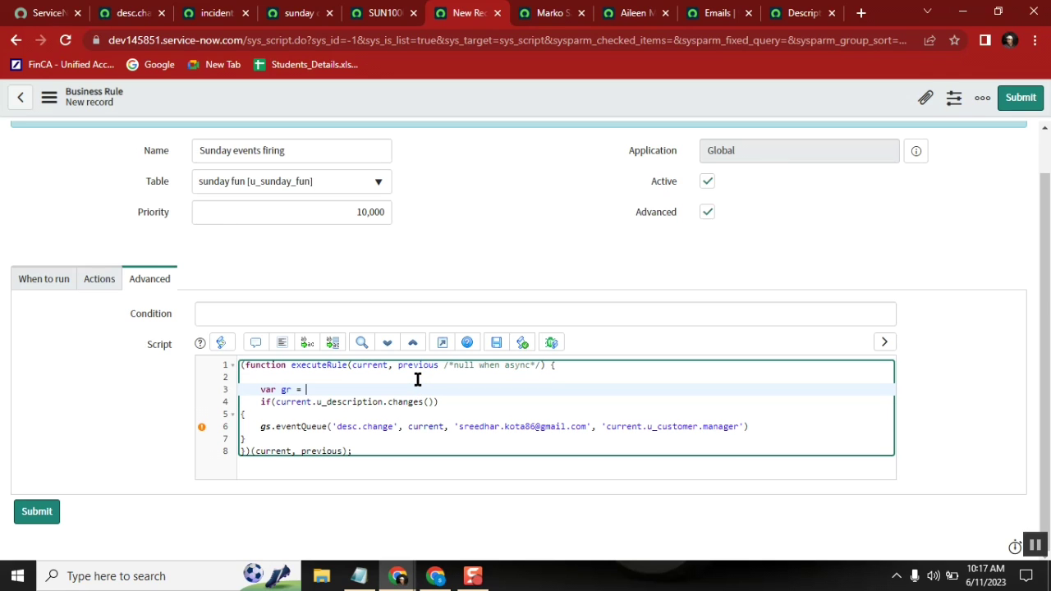
pyautogui.write('r =')
pyautogui.press('Return')
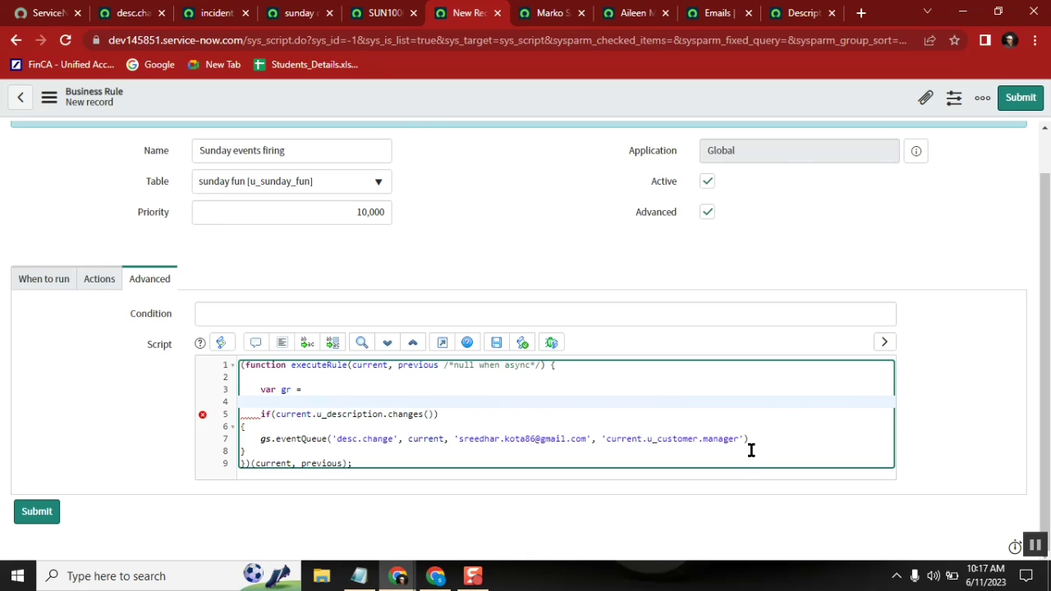
pyautogui.doubleClick(707, 433)
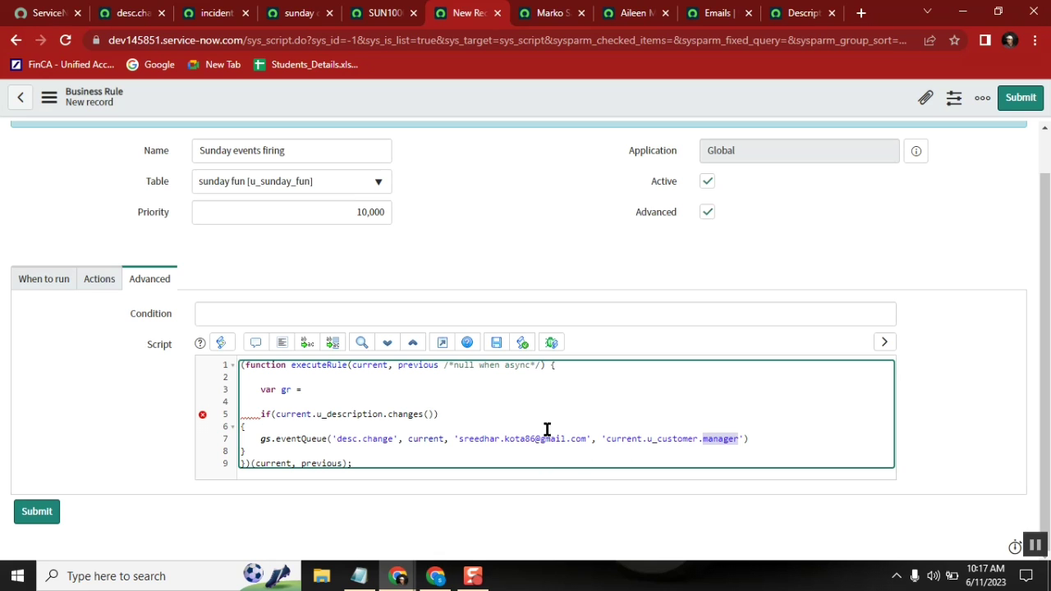
pyautogui.click(606, 440)
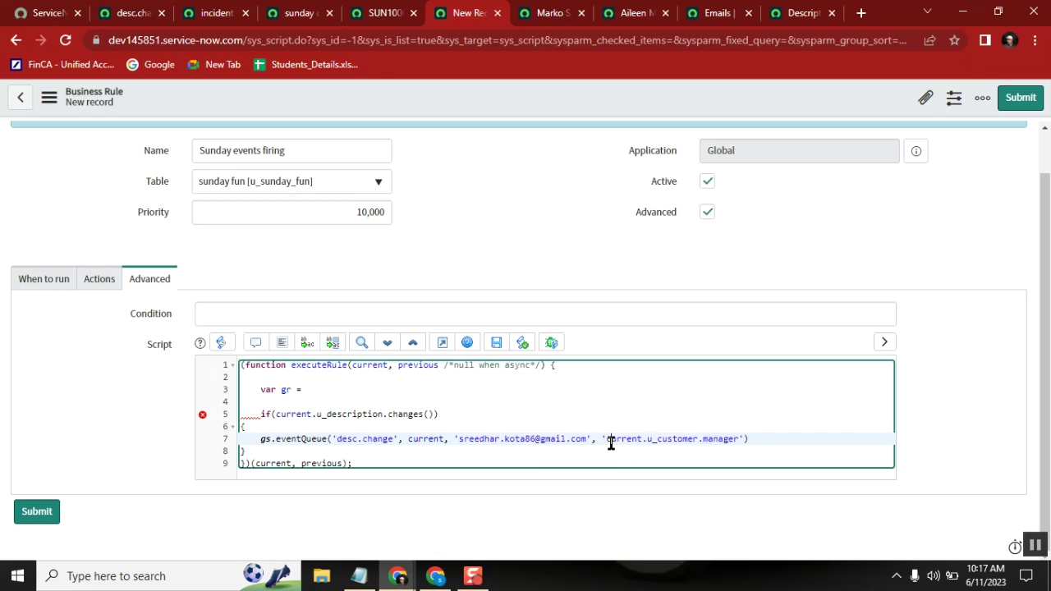
pyautogui.click(201, 15)
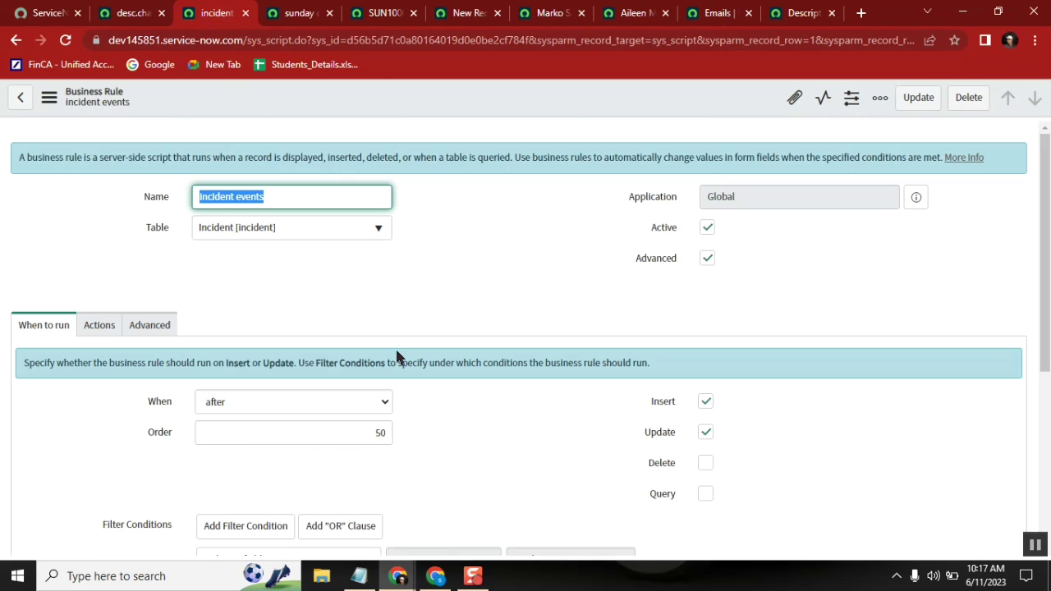
# Step: Show the incident events rule's Advanced script and inspect its incident.commented event call
pyautogui.click(154, 334)
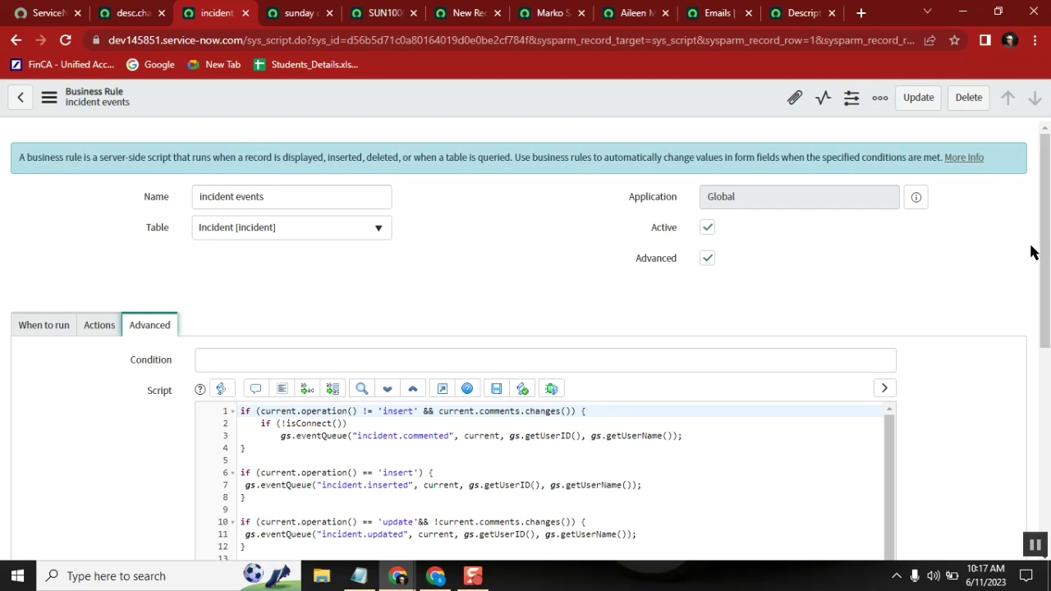
pyautogui.moveTo(1044, 211); pyautogui.dragTo(1044, 332)
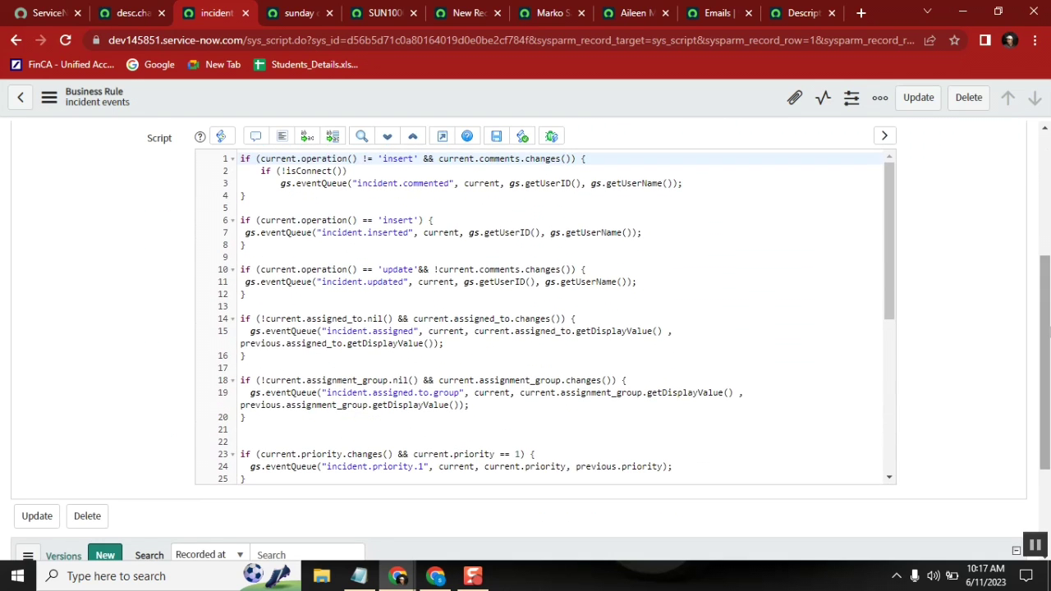
pyautogui.click(434, 183)
pyautogui.hotkey('ctrl', 'shift', 'Left')
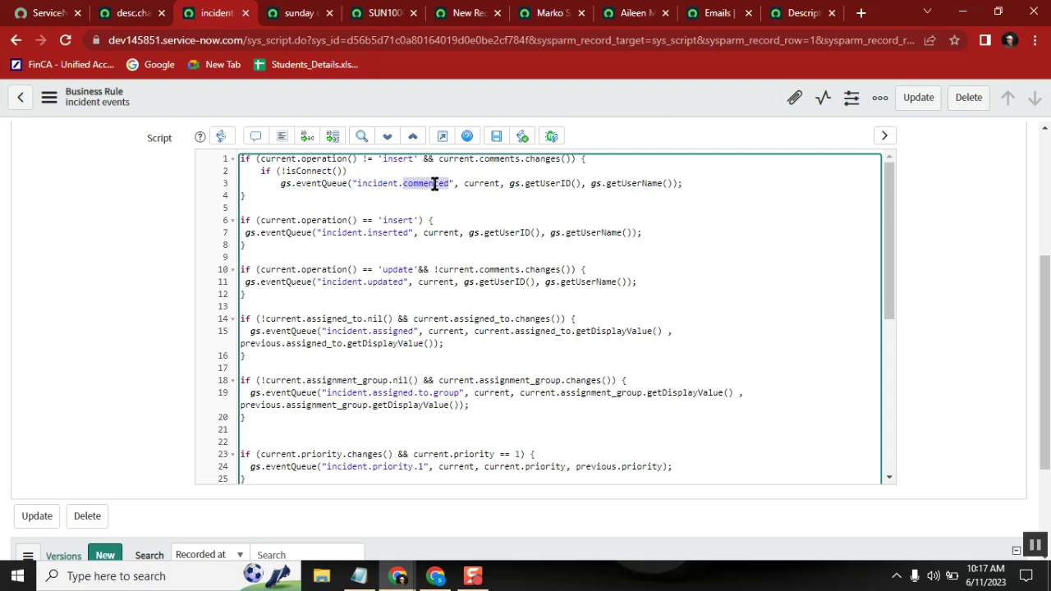
pyautogui.doubleClick(305, 158)
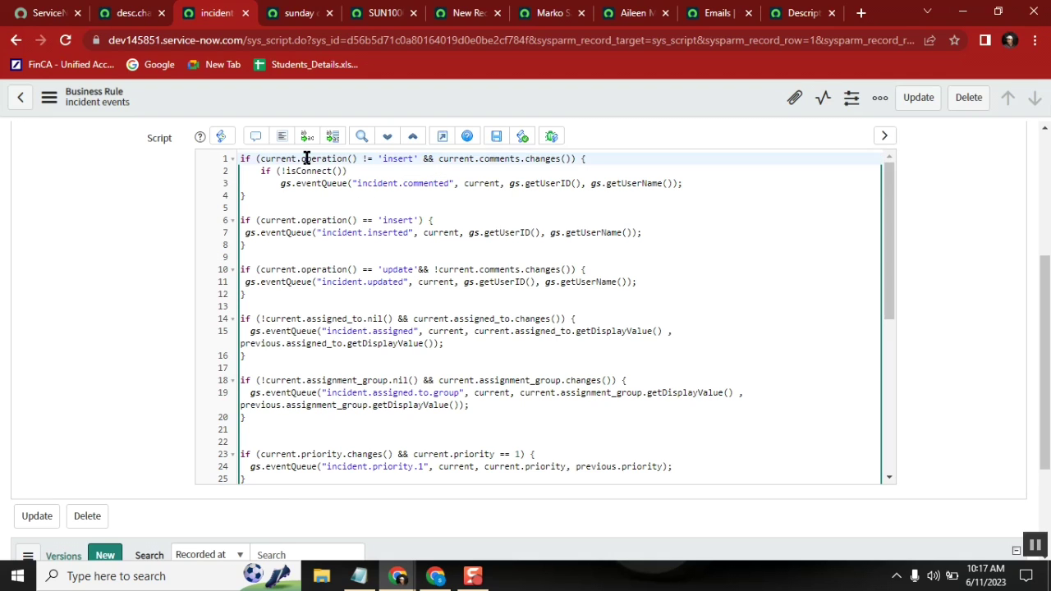
pyautogui.click(395, 164)
pyautogui.click(533, 160)
# Step: Examine the script's insert and update conditions and the incident.updated event call
pyautogui.moveTo(357, 183); pyautogui.dragTo(391, 184)
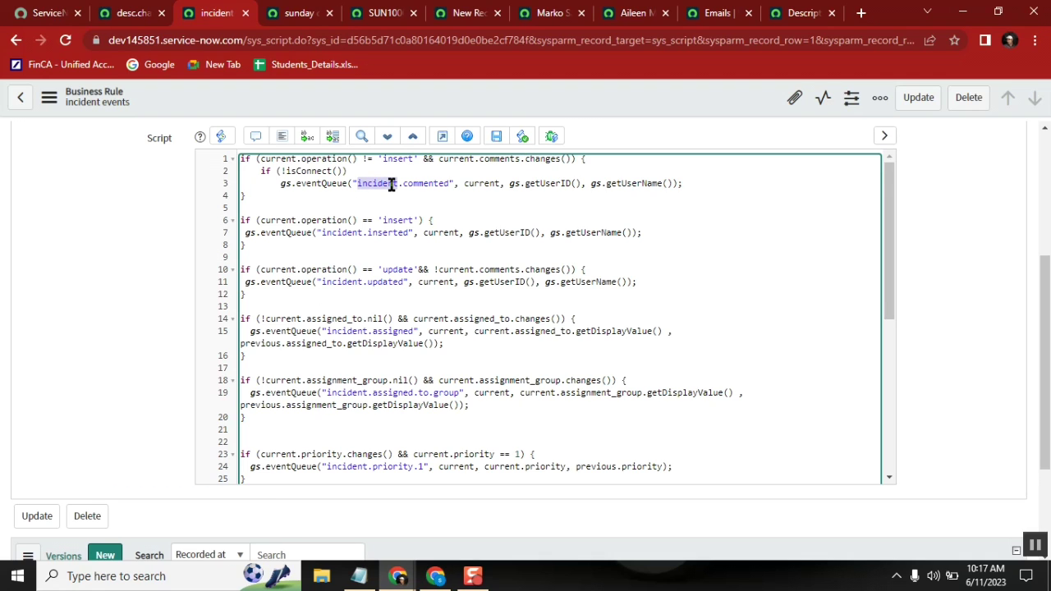
pyautogui.doubleClick(395, 218)
pyautogui.click(400, 241)
pyautogui.doubleClick(395, 269)
pyautogui.doubleClick(499, 270)
pyautogui.doubleClick(385, 282)
pyautogui.moveTo(886, 240); pyautogui.dragTo(888, 174)
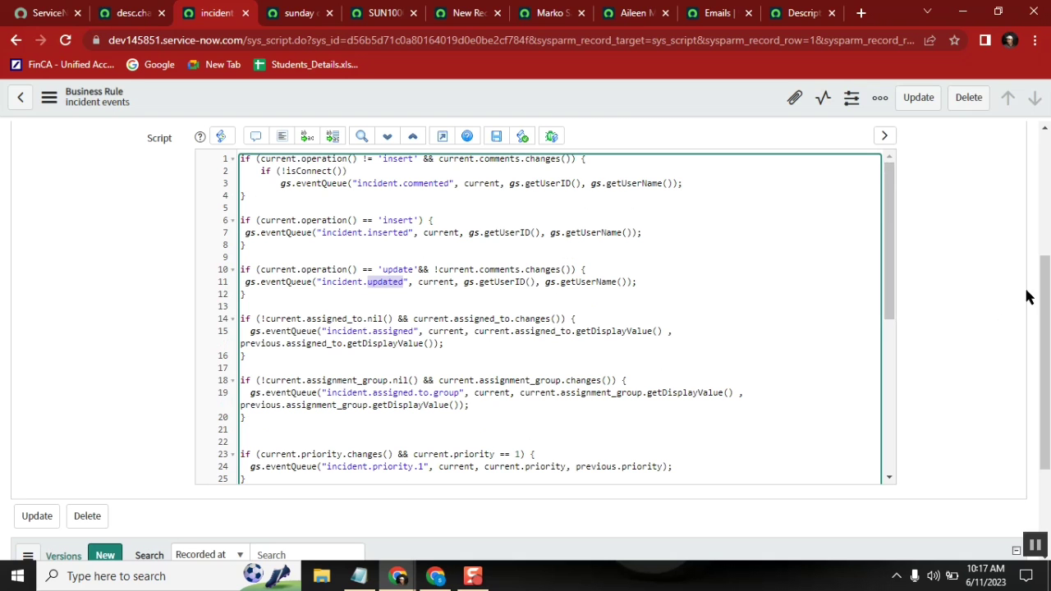
pyautogui.moveTo(1044, 289); pyautogui.dragTo(1046, 266)
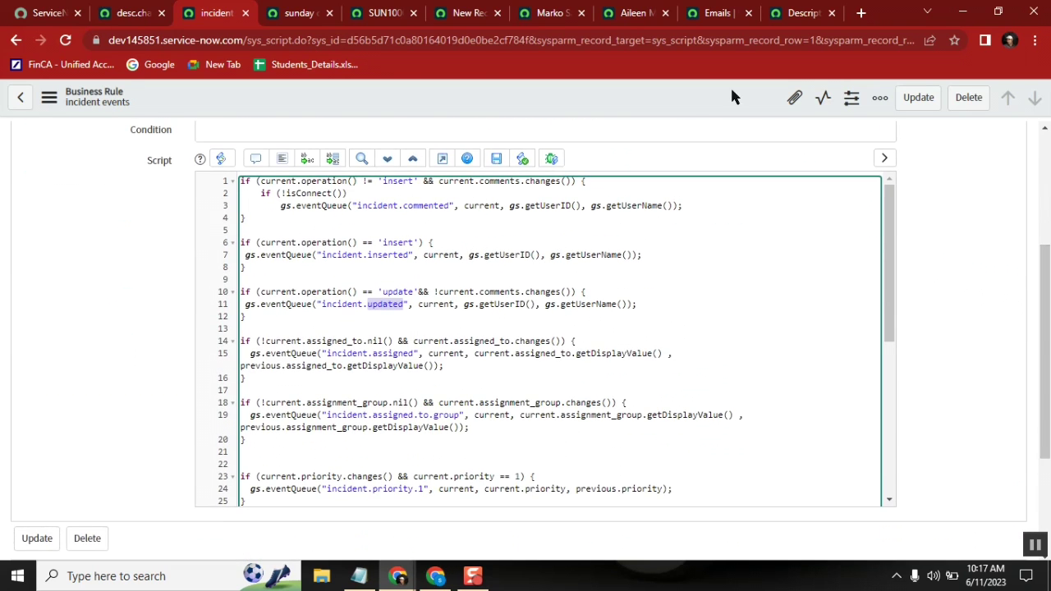
# Step: Bring up the Notepad notes and highlight the words event, notification and script
pyautogui.click(354, 579)
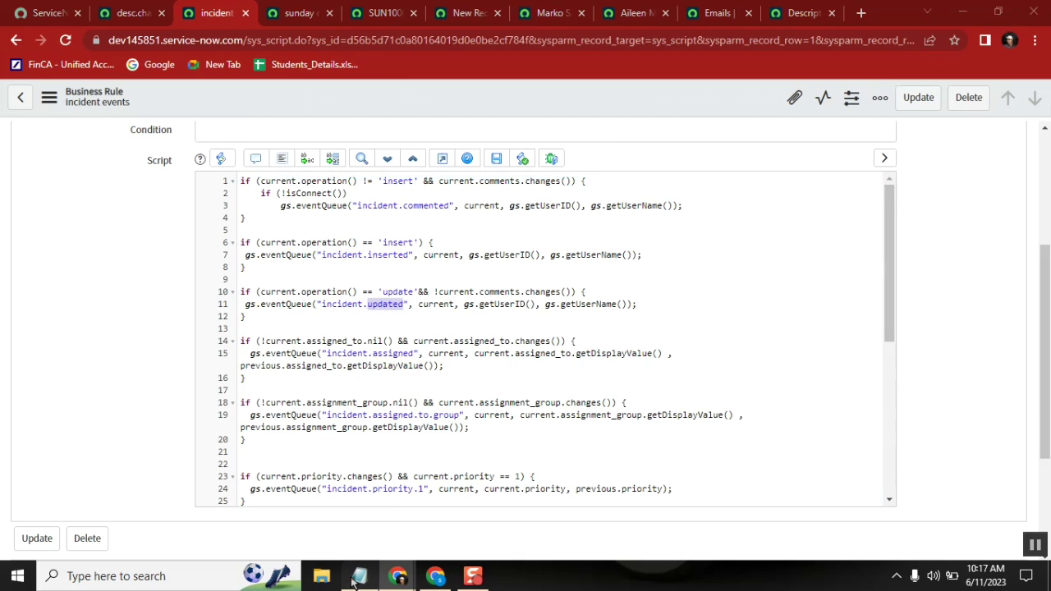
pyautogui.doubleClick(323, 220)
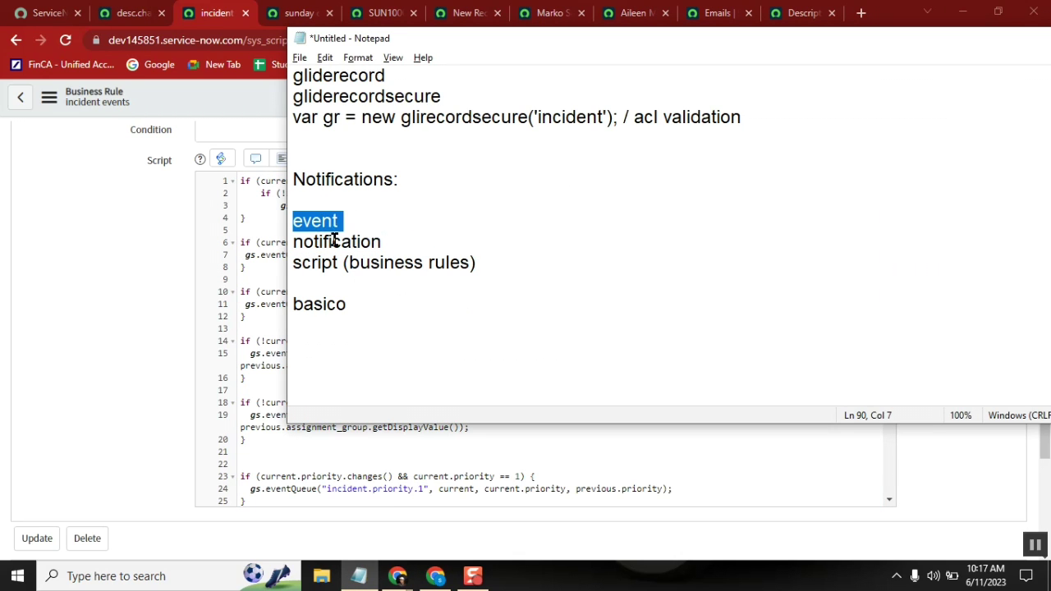
pyautogui.doubleClick(334, 240)
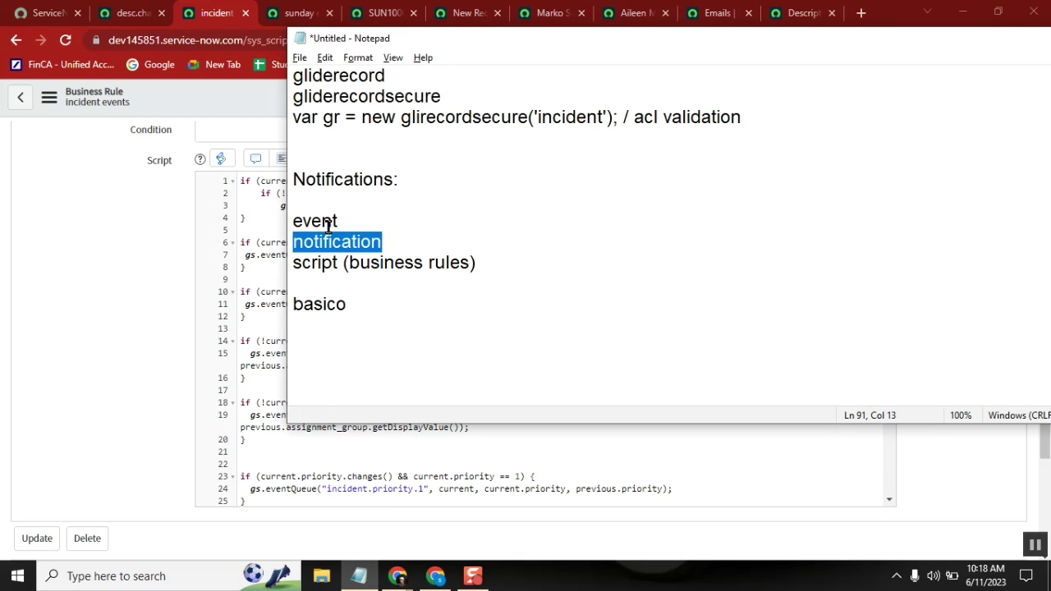
pyautogui.doubleClick(316, 220)
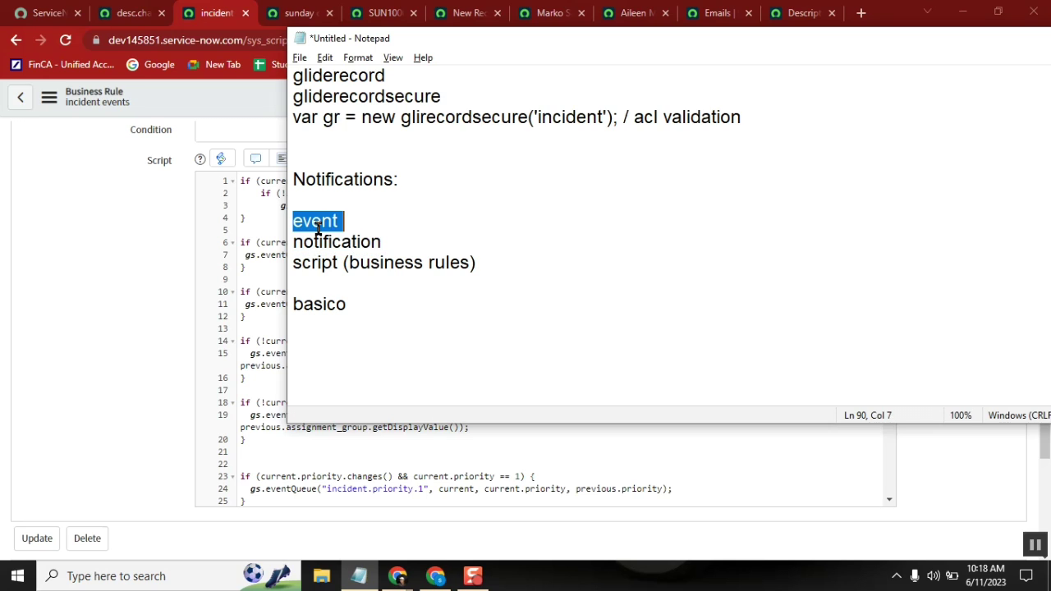
pyautogui.doubleClick(318, 260)
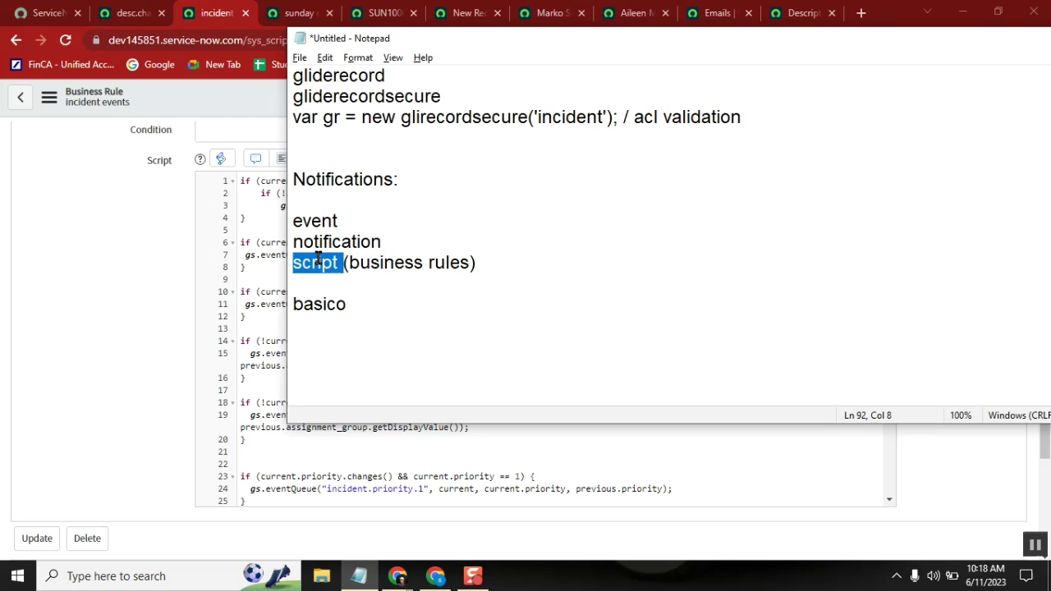
pyautogui.doubleClick(336, 243)
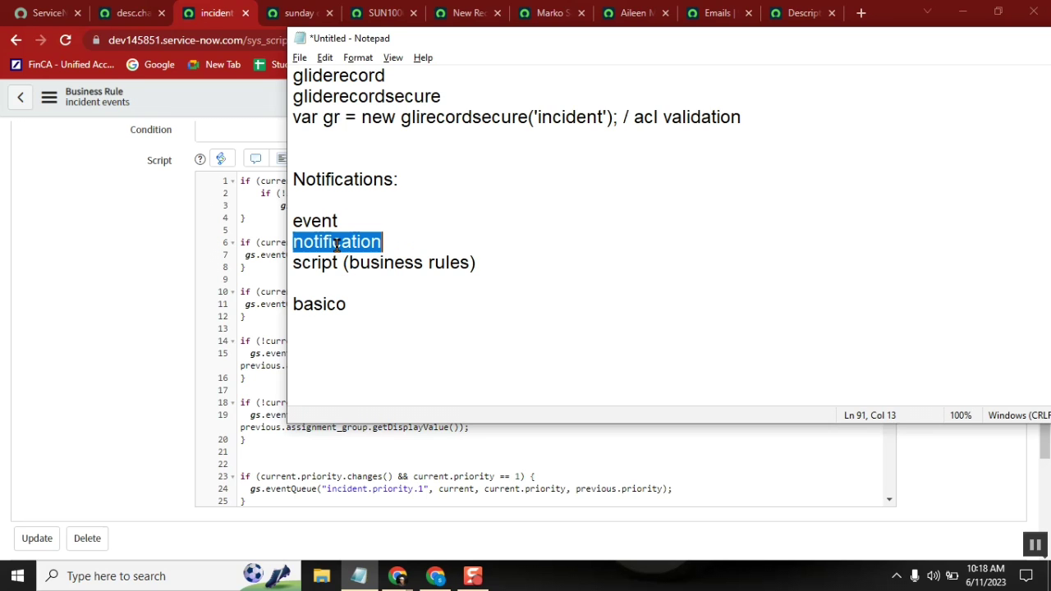
pyautogui.click(296, 220)
# Step: Reread the Notifications heading and its event, notification and script lines in the notes
pyautogui.keyDown('shift'); pyautogui.click(388, 239); pyautogui.keyUp('shift')
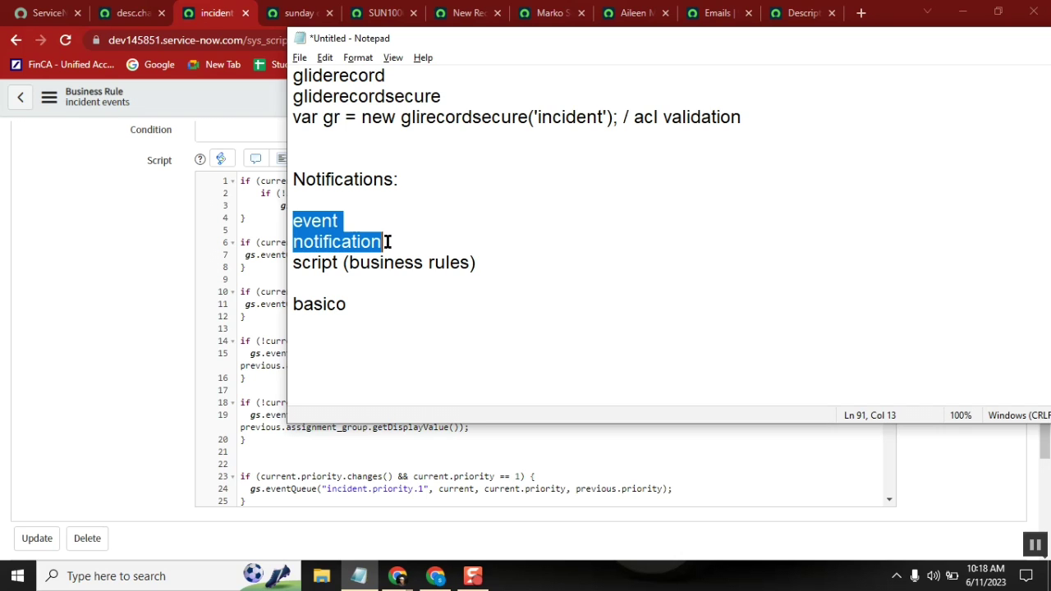
pyautogui.doubleClick(321, 259)
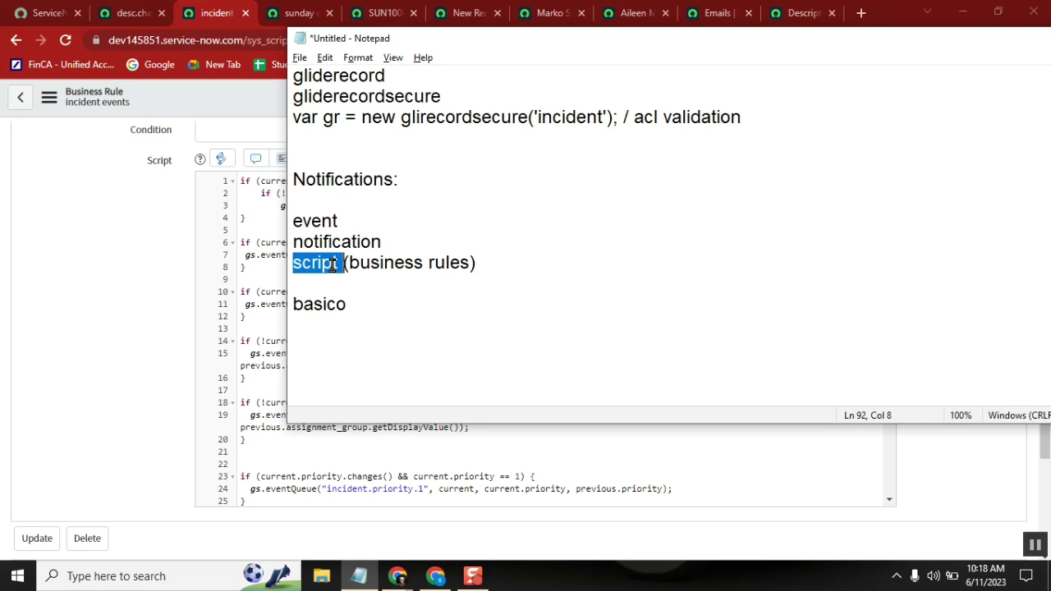
pyautogui.doubleClick(335, 263)
pyautogui.doubleClick(323, 238)
pyautogui.click(334, 180)
pyautogui.doubleClick(334, 181)
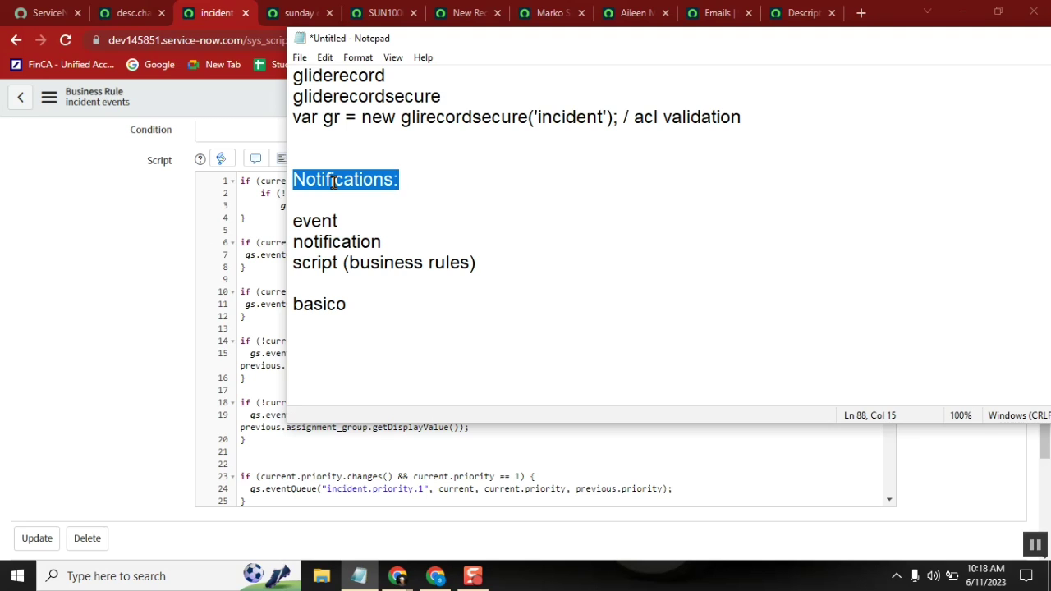
pyautogui.doubleClick(323, 261)
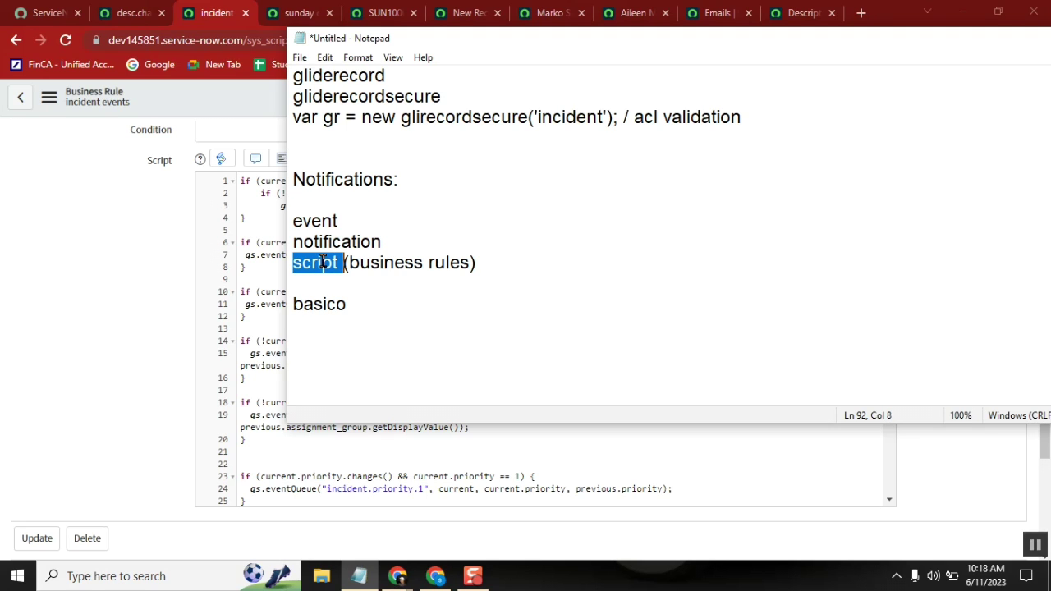
pyautogui.click(128, 14)
# Step: Filter the navigator for 'workflow edit' and launch Workflow > Workflow Editor
pyautogui.click(108, 146)
pyautogui.write('wor')
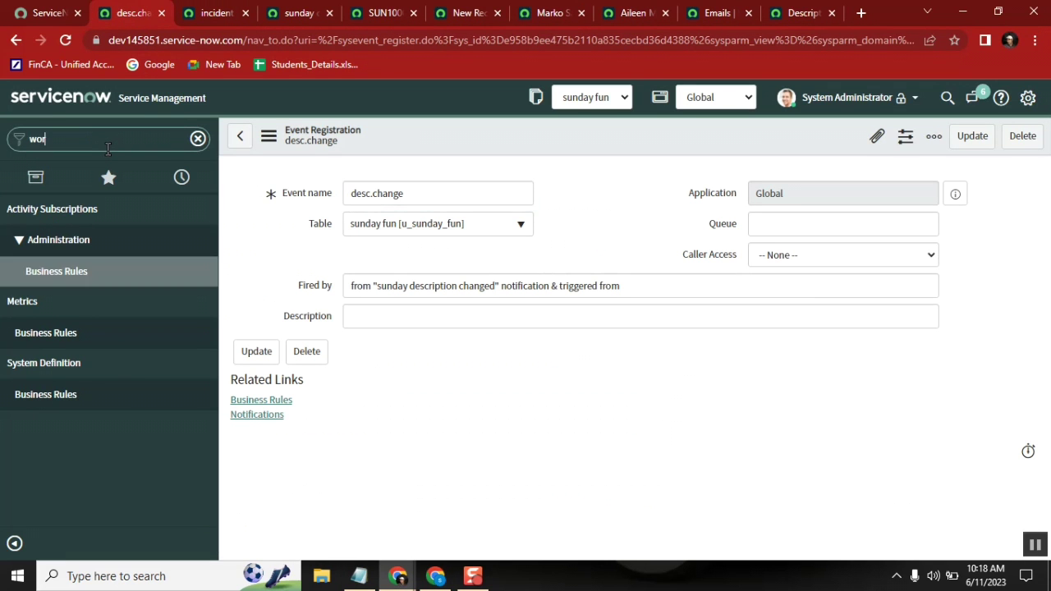
pyautogui.write('kflow')
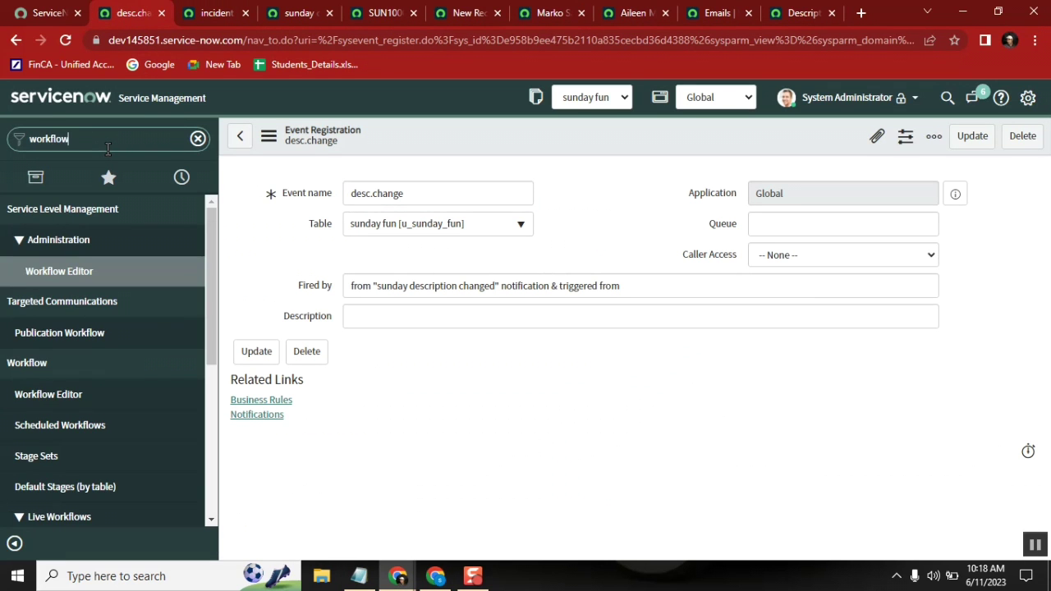
pyautogui.write(' edit')
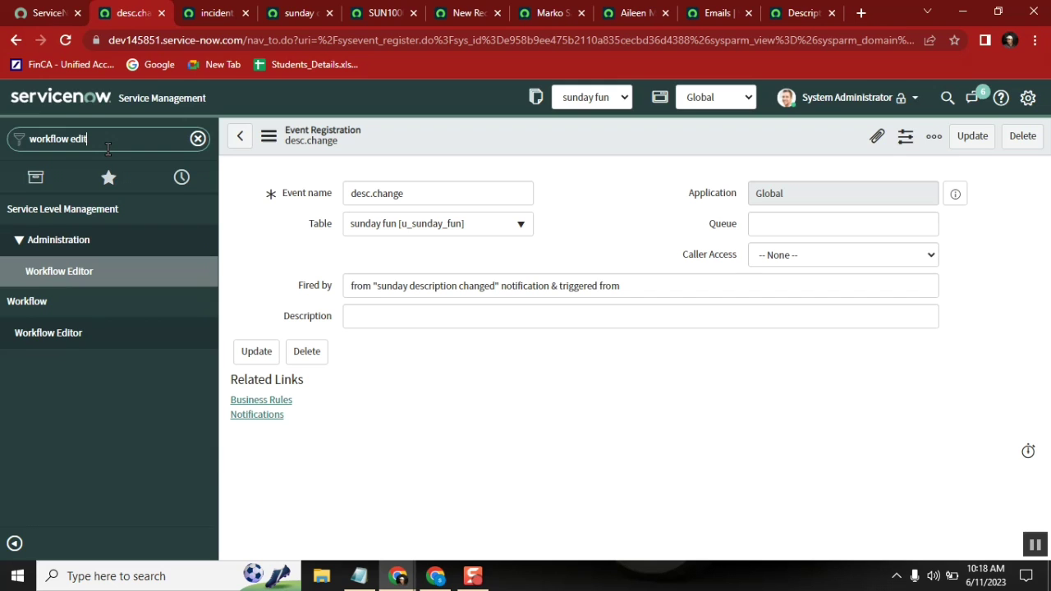
pyautogui.click(77, 335)
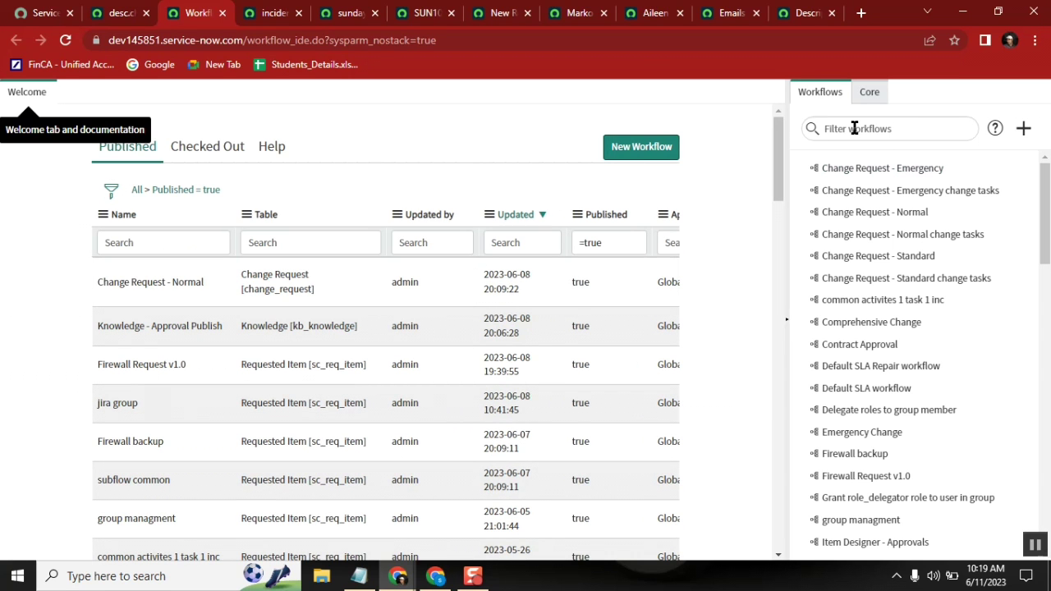
# Step: Filter the Workflows palette by 'man' and open 'Server Managment v1.0 - Checked out'
pyautogui.click(854, 128)
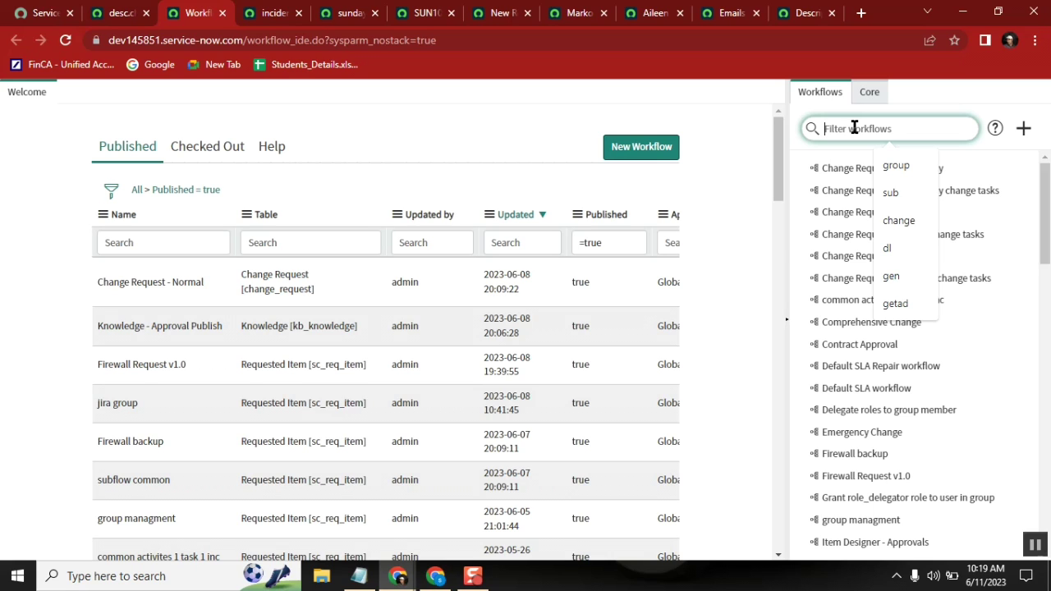
pyautogui.write('man')
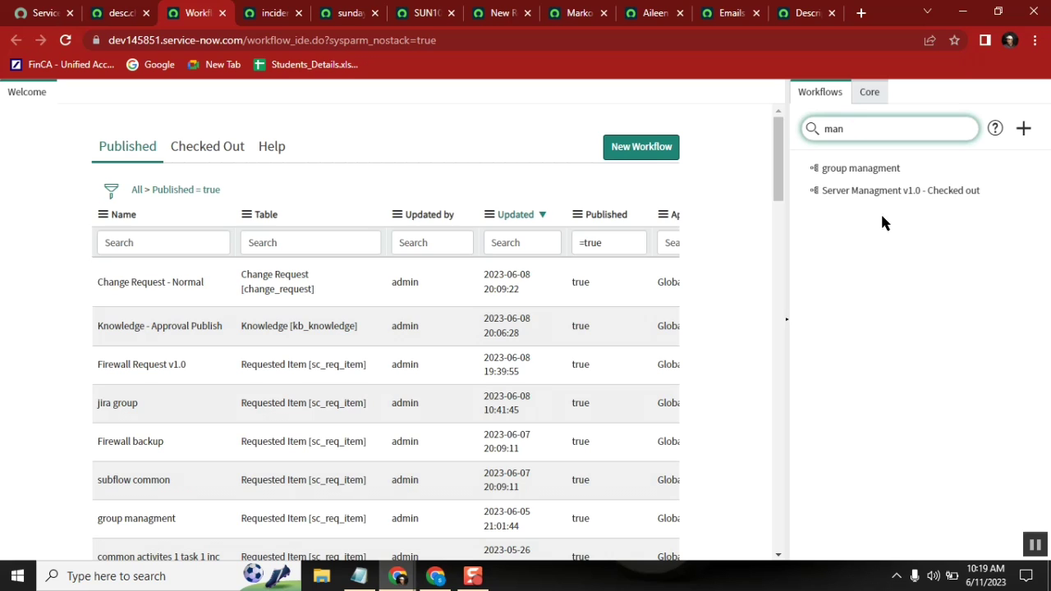
pyautogui.click(868, 190)
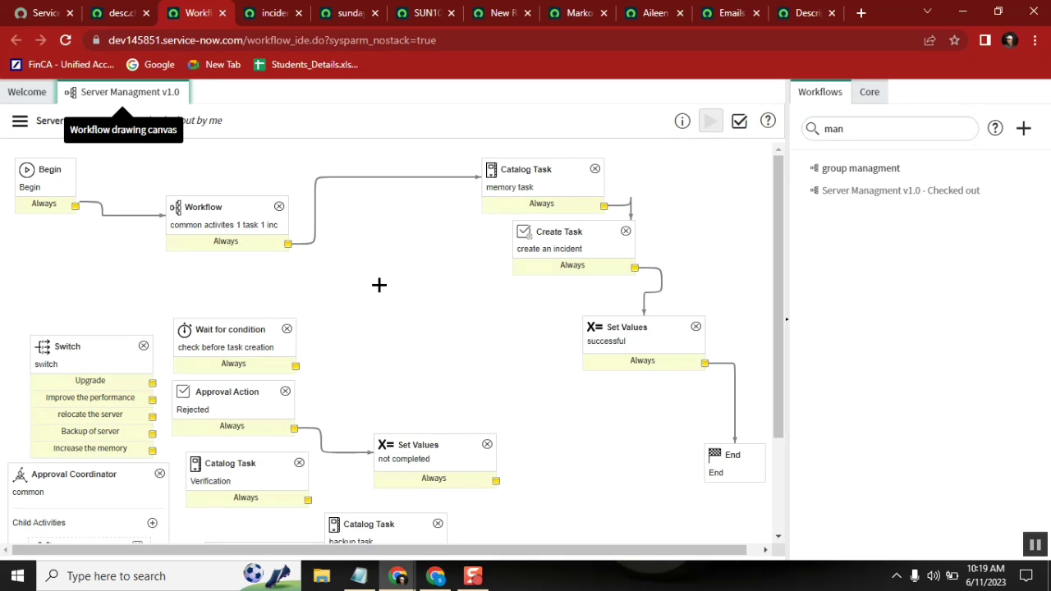
# Step: From the Core palette's Notifications group, drop a Notification activity onto the connector before the memory task
pyautogui.click(870, 97)
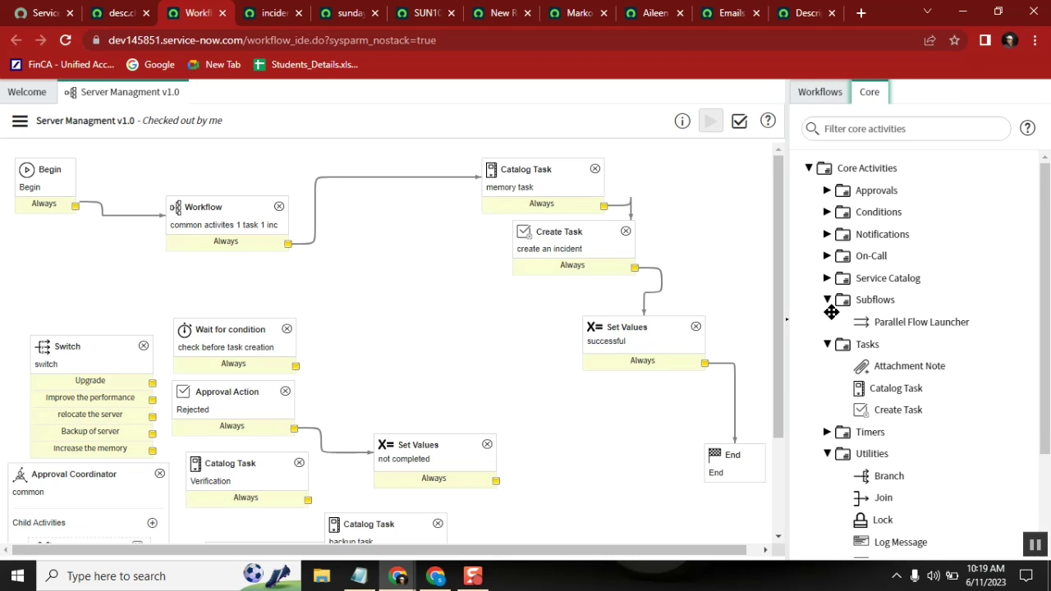
pyautogui.click(827, 301)
pyautogui.click(827, 323)
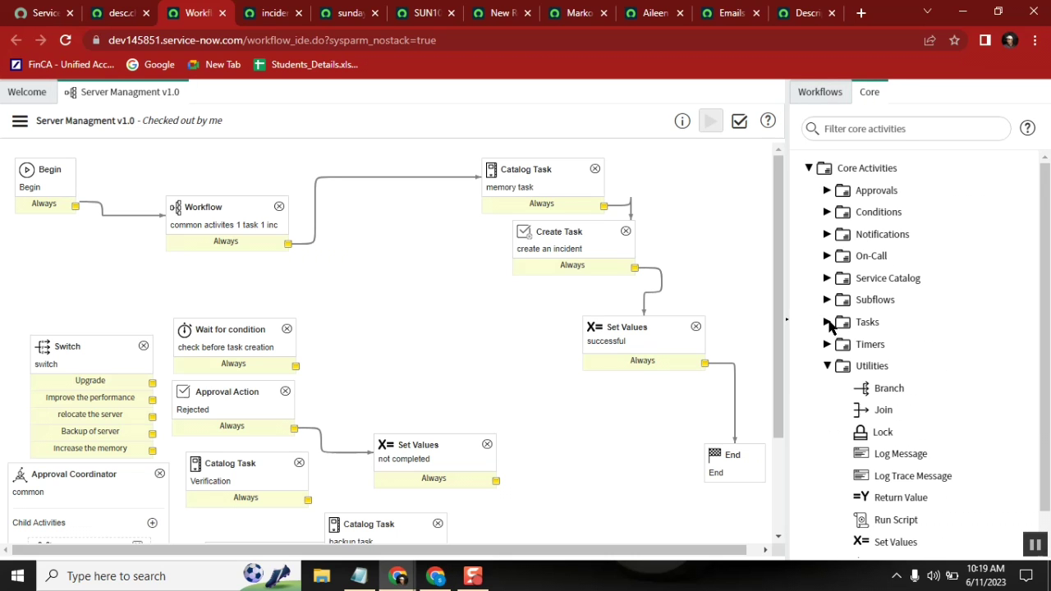
pyautogui.click(827, 234)
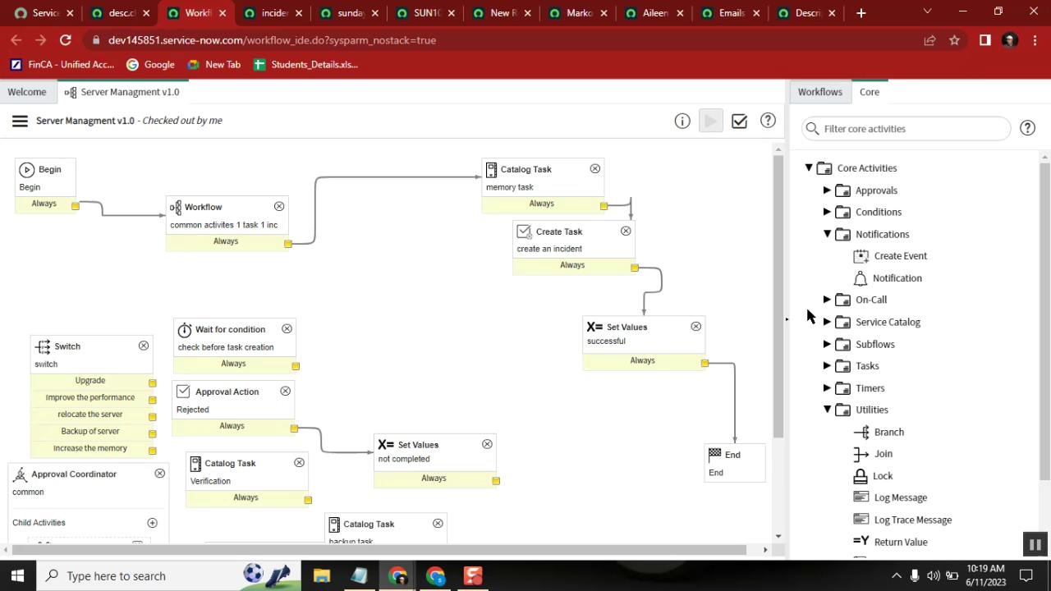
pyautogui.moveTo(903, 277); pyautogui.dragTo(390, 146)
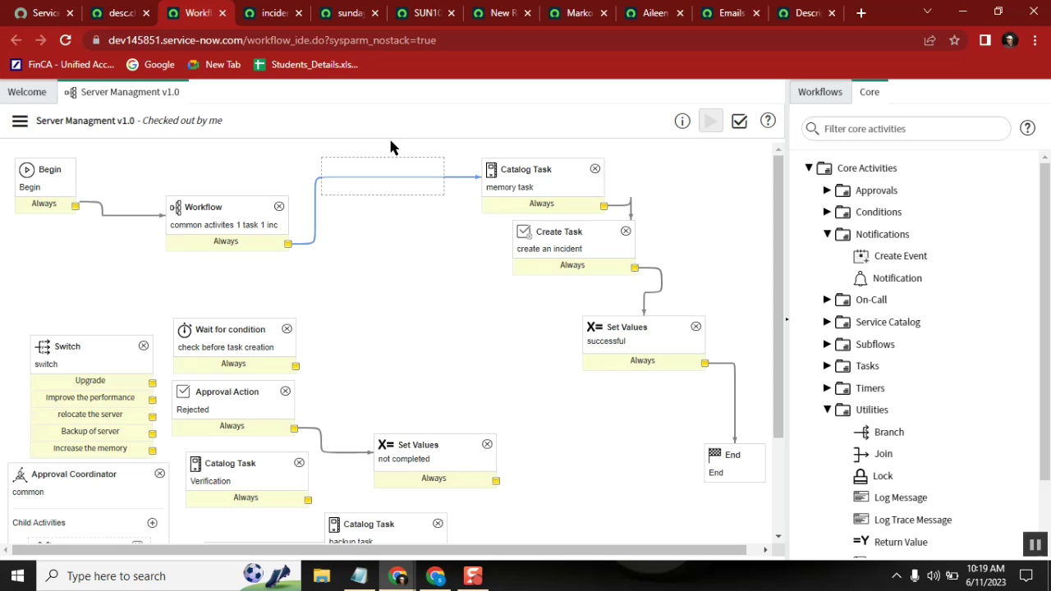
pyautogui.moveTo(390, 147); pyautogui.dragTo(390, 147)
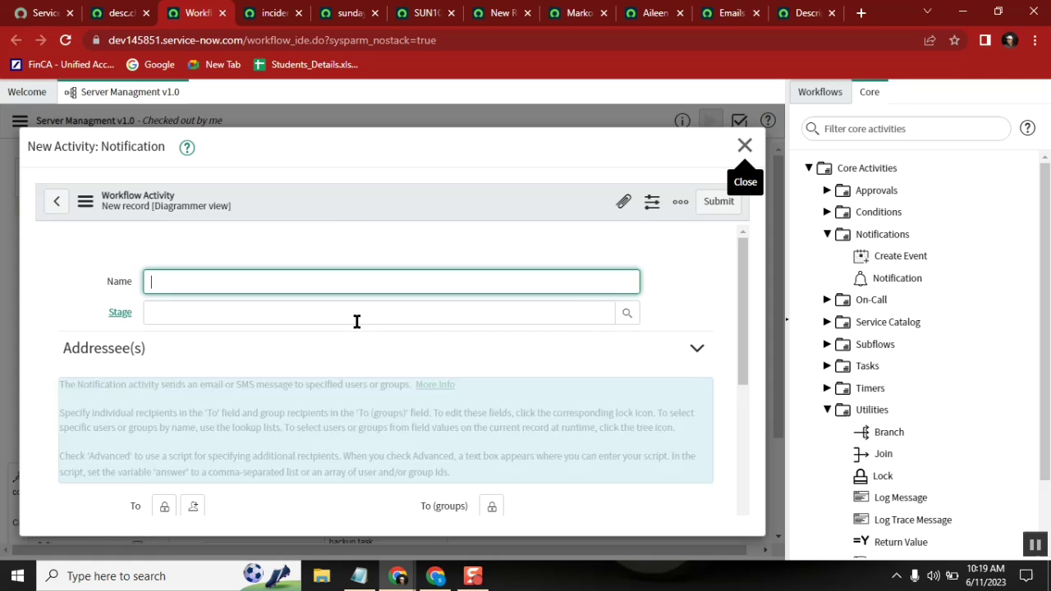
# Step: Name the Notification activity 'send email', expand its Fields variables, then discard the form unsaved
pyautogui.click(324, 282)
pyautogui.write('se')
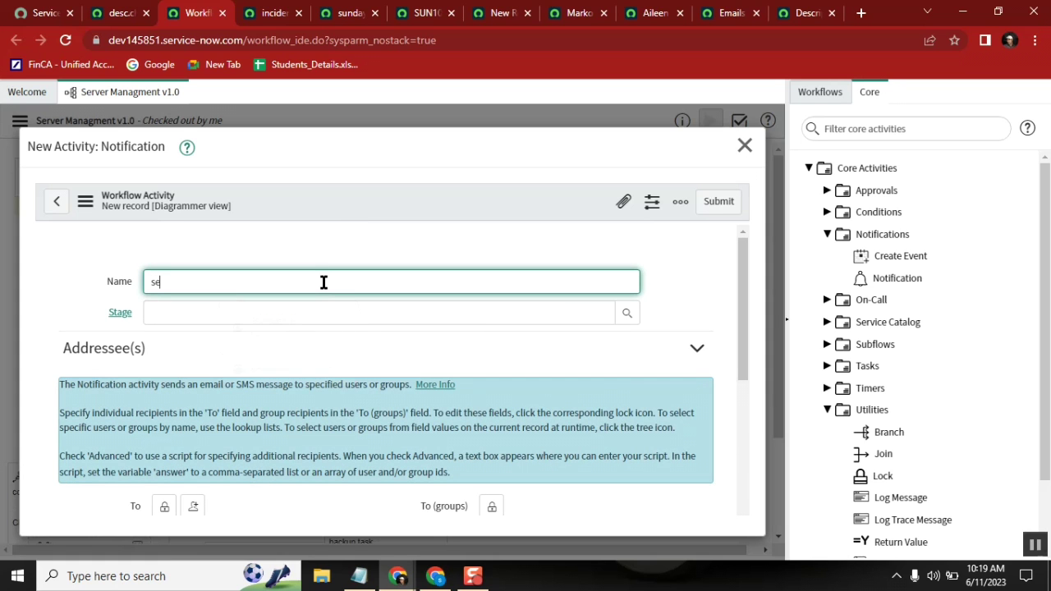
pyautogui.write('nd email')
pyautogui.moveTo(741, 281); pyautogui.dragTo(745, 368)
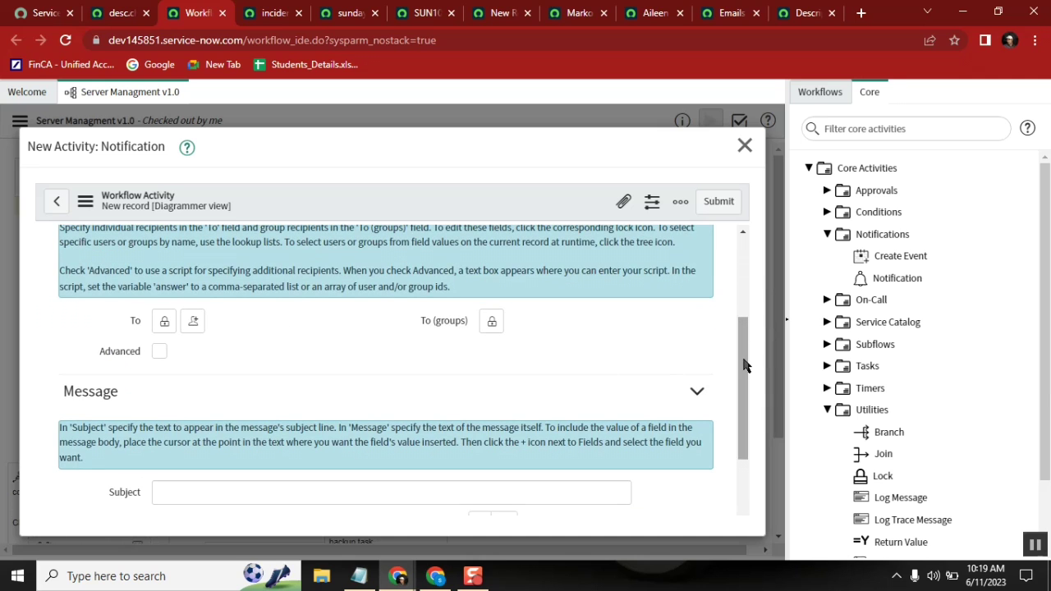
pyautogui.scroll(-2, 657, 378)
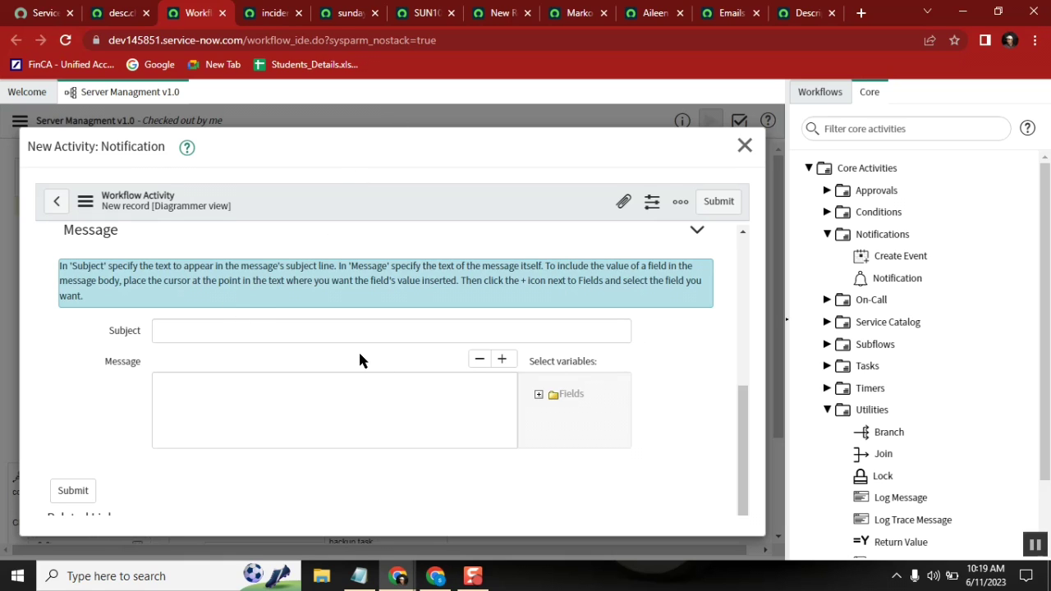
pyautogui.click(539, 394)
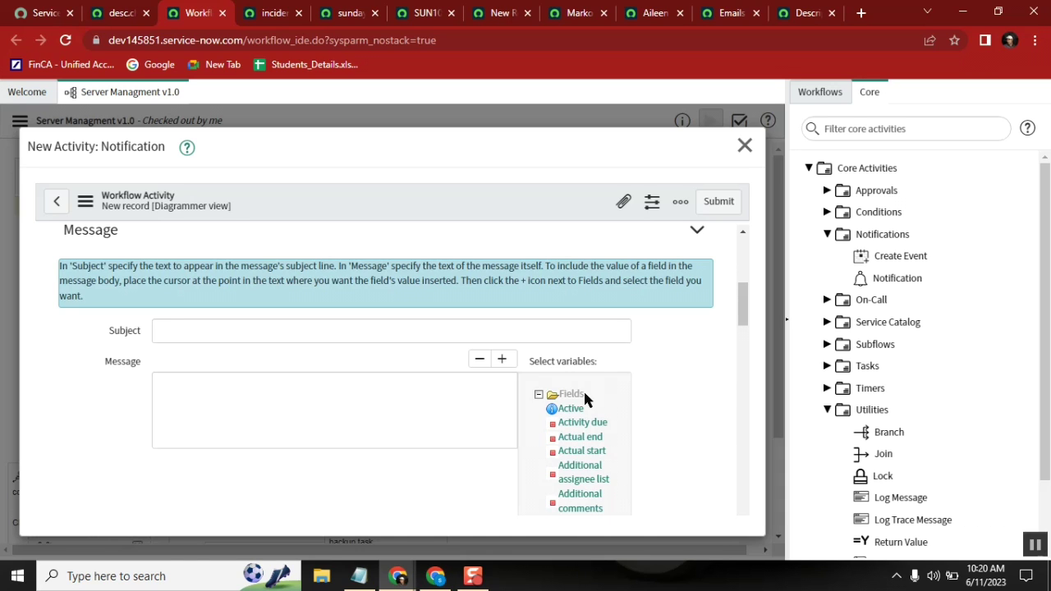
pyautogui.click(743, 145)
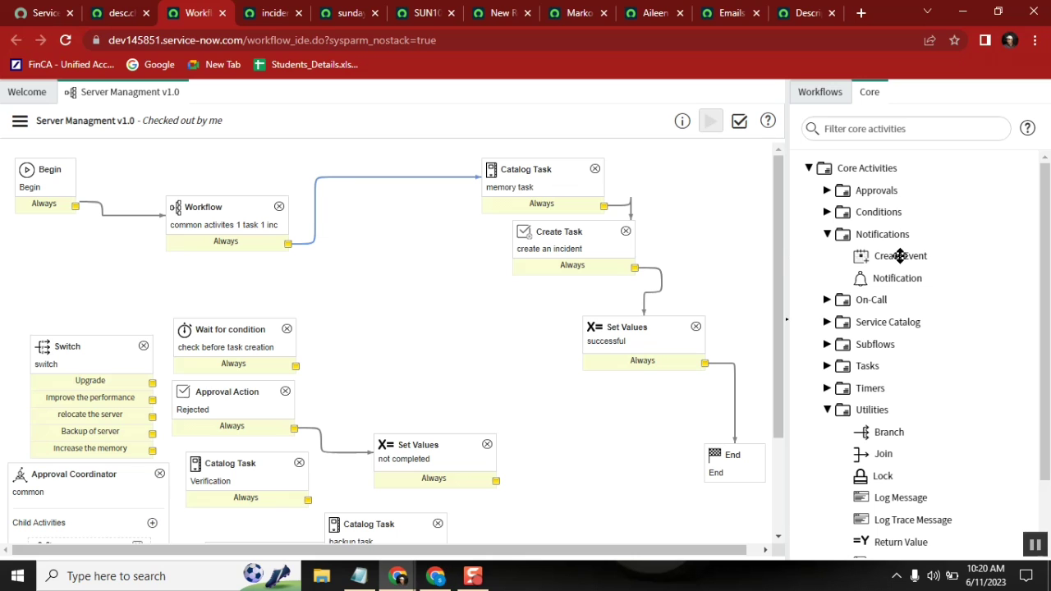
# Step: Add a Create Event activity named 'ema' with desc.change as its event name, and select Parameter 1
pyautogui.moveTo(903, 258); pyautogui.dragTo(392, 141)
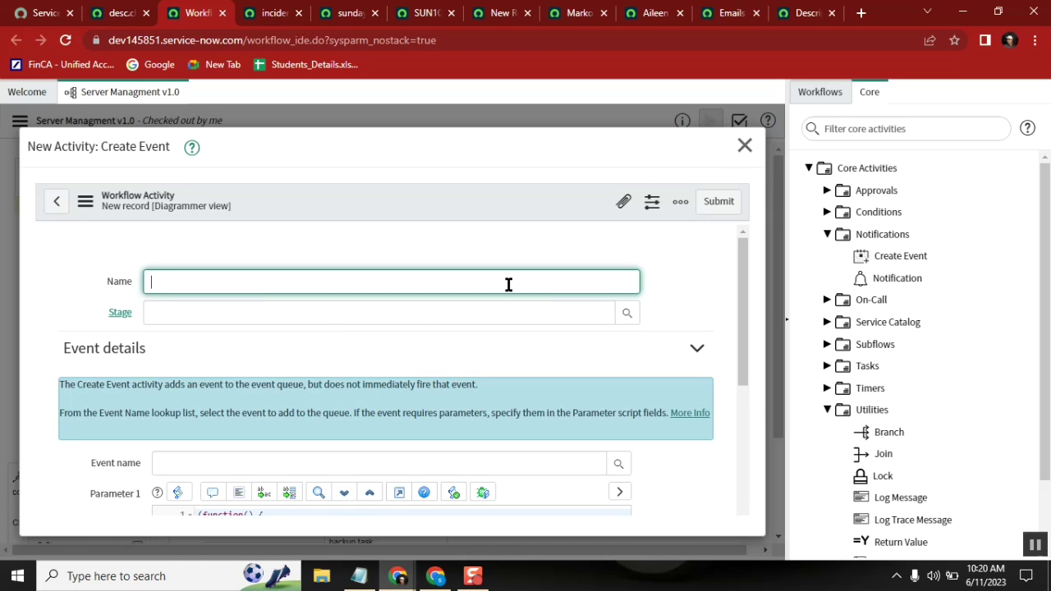
pyautogui.write('email')
pyautogui.moveTo(746, 288); pyautogui.dragTo(744, 359)
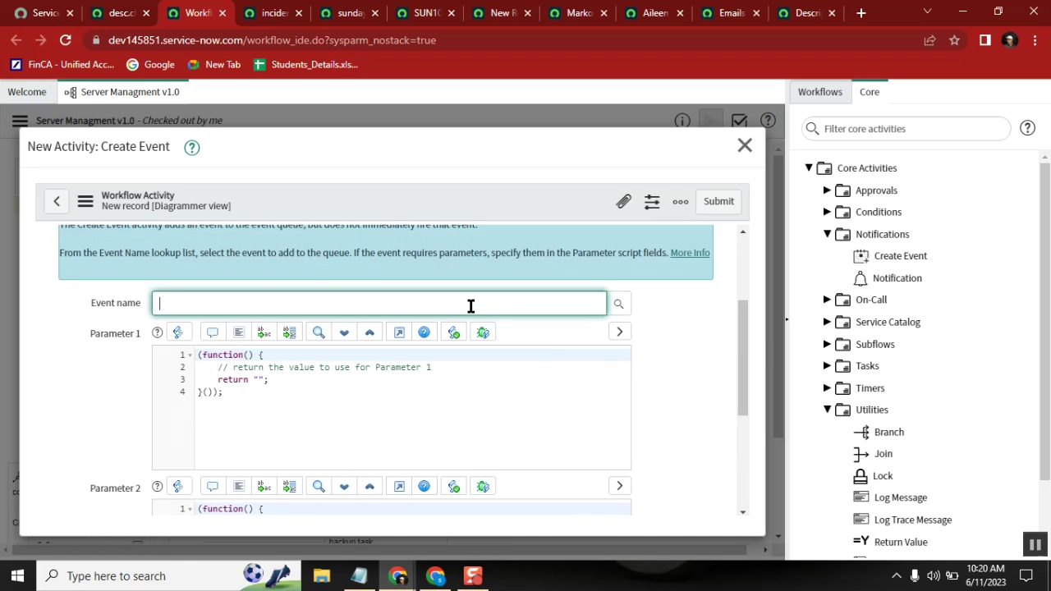
pyautogui.write('desc')
pyautogui.press('Return')
pyautogui.click(376, 378)
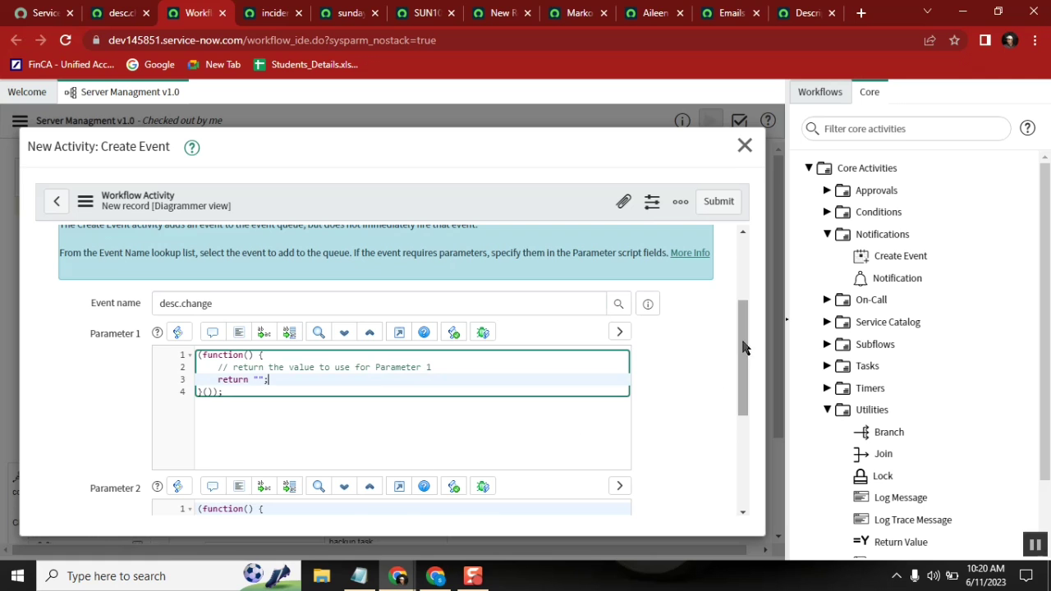
pyautogui.moveTo(746, 347); pyautogui.dragTo(745, 352)
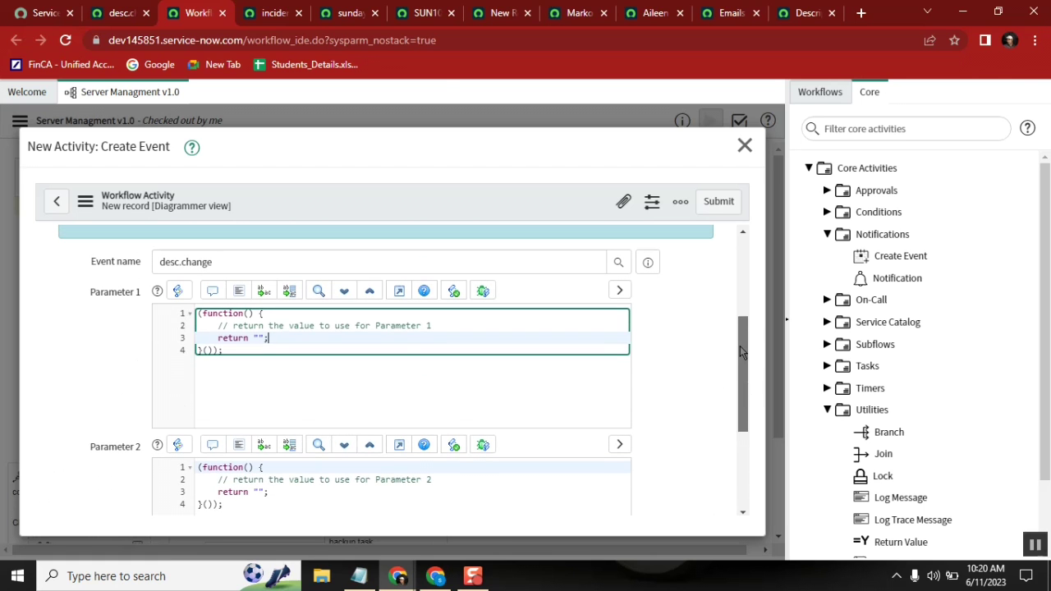
# Step: Check the eventQueue recipient arguments on line 7 of the Sunday events firing rule, then return to the Create Event form
pyautogui.click(347, 14)
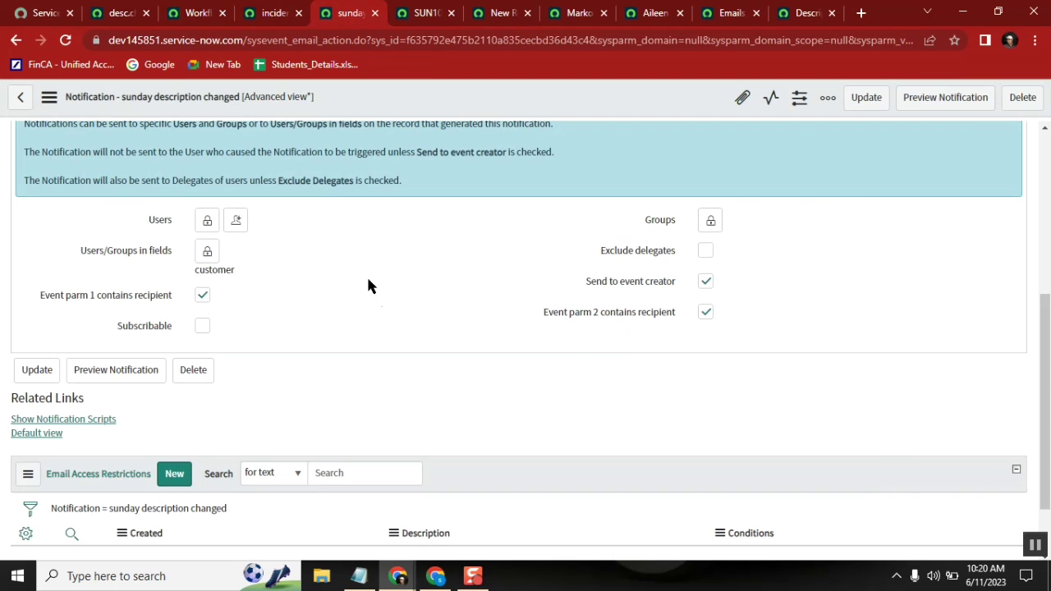
pyautogui.click(424, 17)
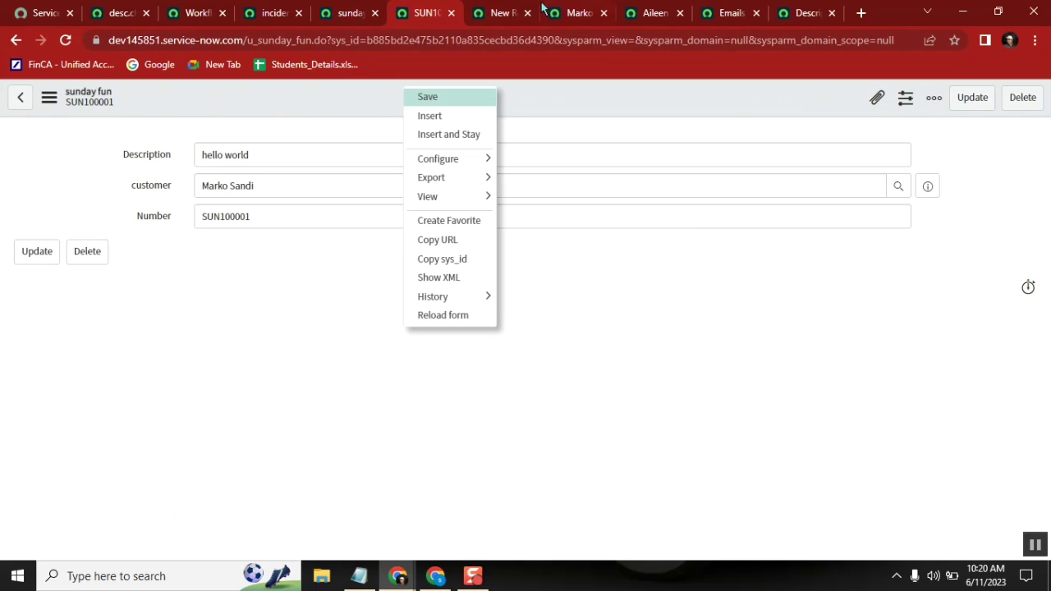
pyautogui.click(477, 25)
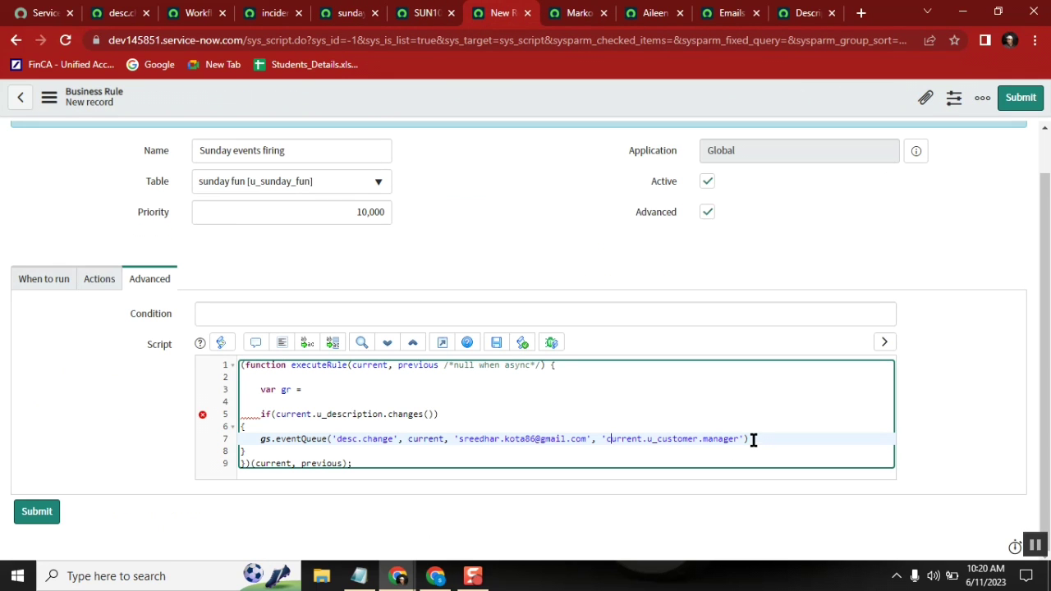
pyautogui.moveTo(753, 438); pyautogui.dragTo(457, 439)
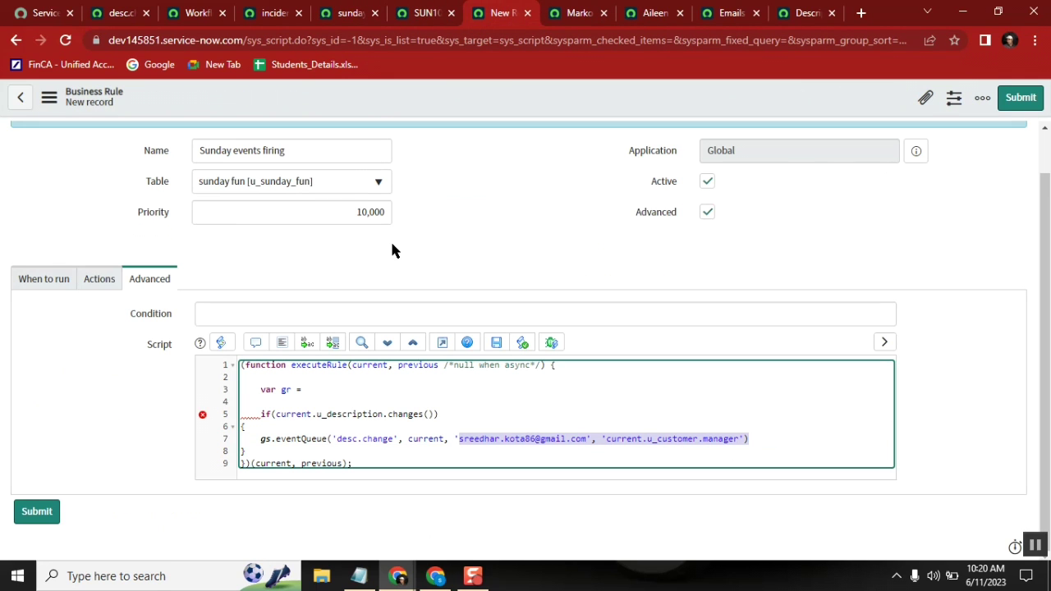
pyautogui.click(195, 12)
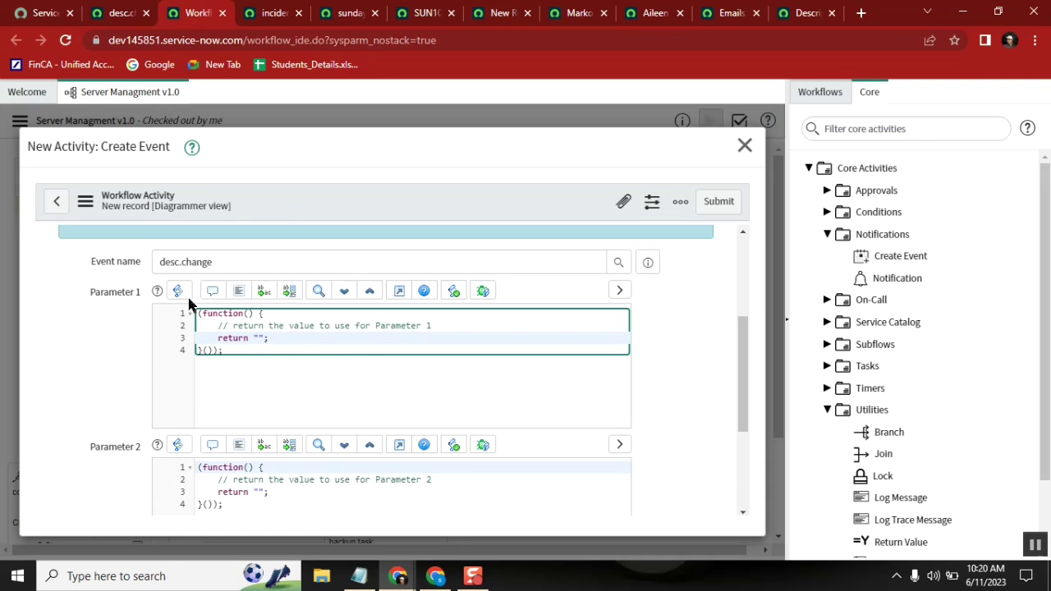
# Step: Point out the Parameter 1 and Parameter 2 fields, then close the Create Event form without saving
pyautogui.moveTo(94, 294); pyautogui.dragTo(140, 299)
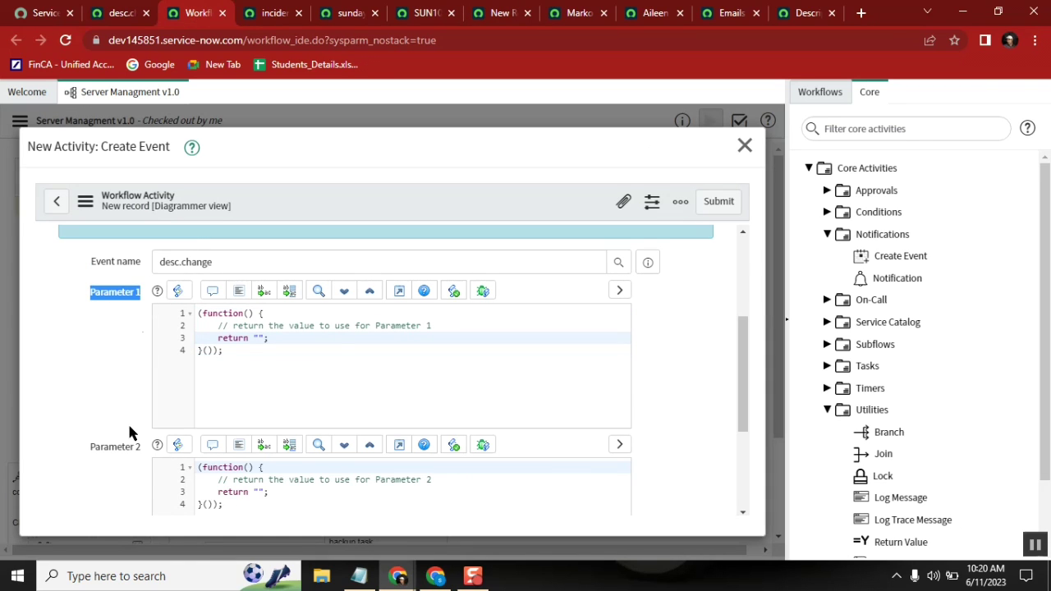
pyautogui.moveTo(87, 449); pyautogui.dragTo(141, 453)
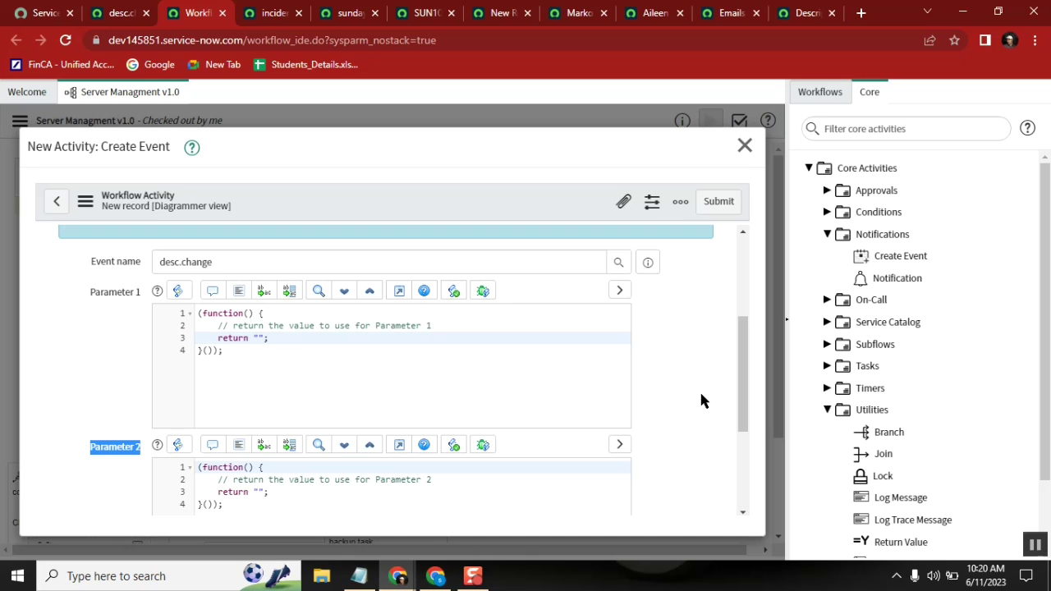
pyautogui.click(745, 145)
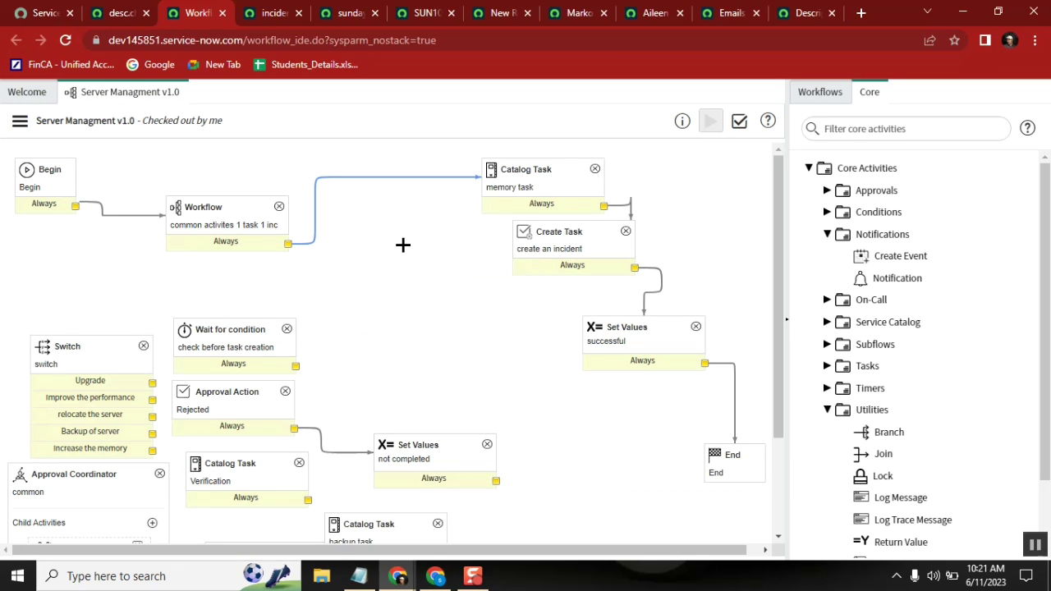
# Step: Publish Server Managment v1.0 from the workflow actions menu and confirm with OK
pyautogui.click(19, 121)
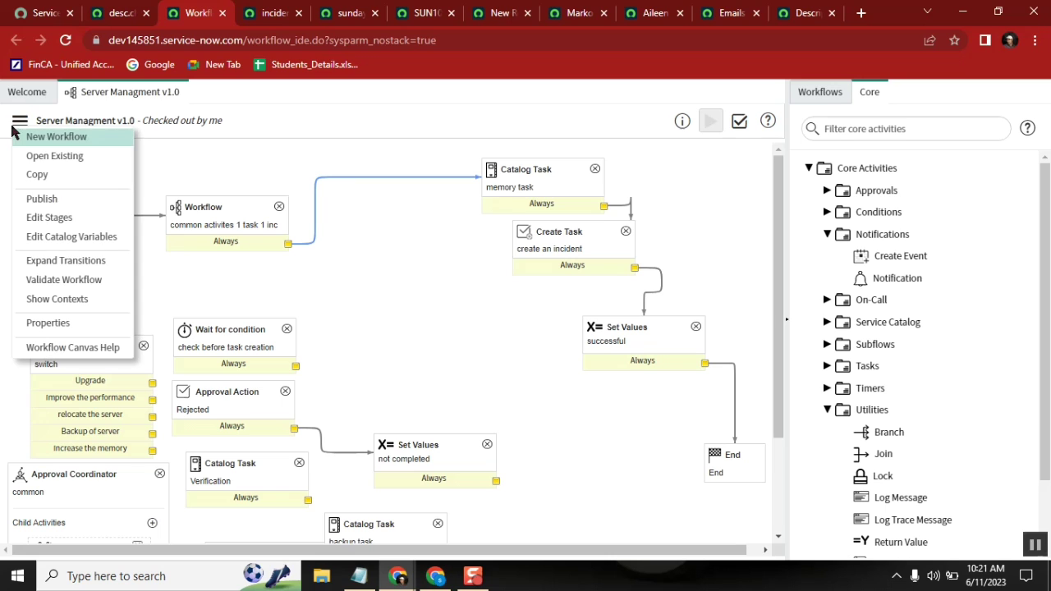
pyautogui.click(41, 200)
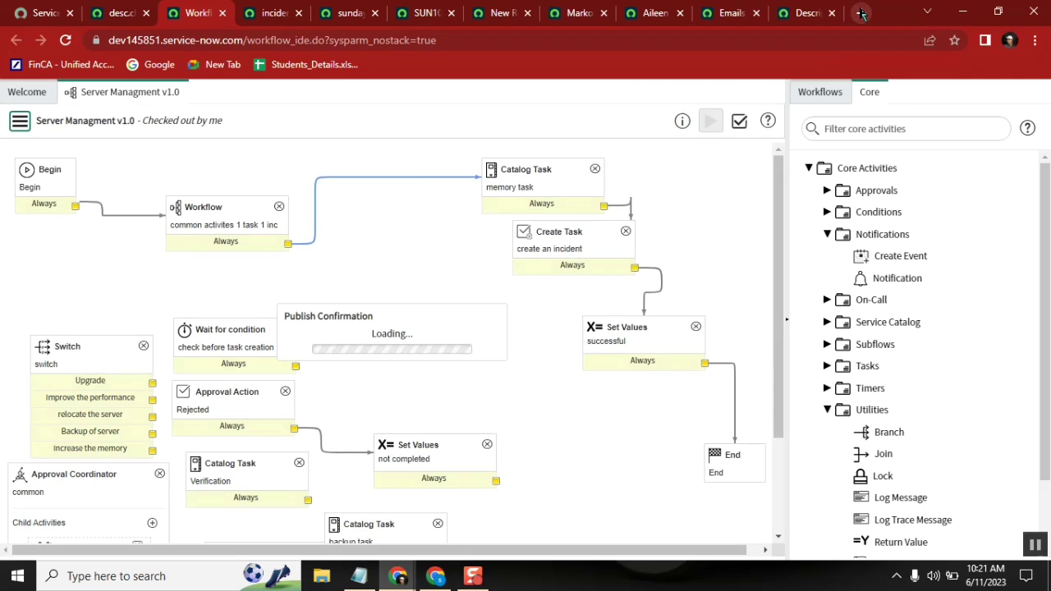
pyautogui.click(481, 407)
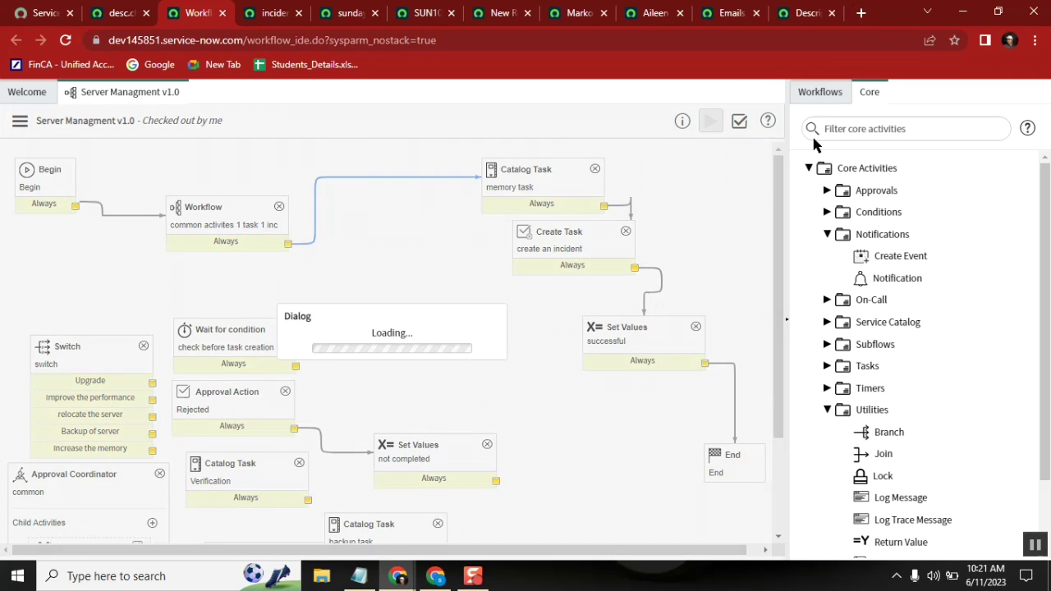